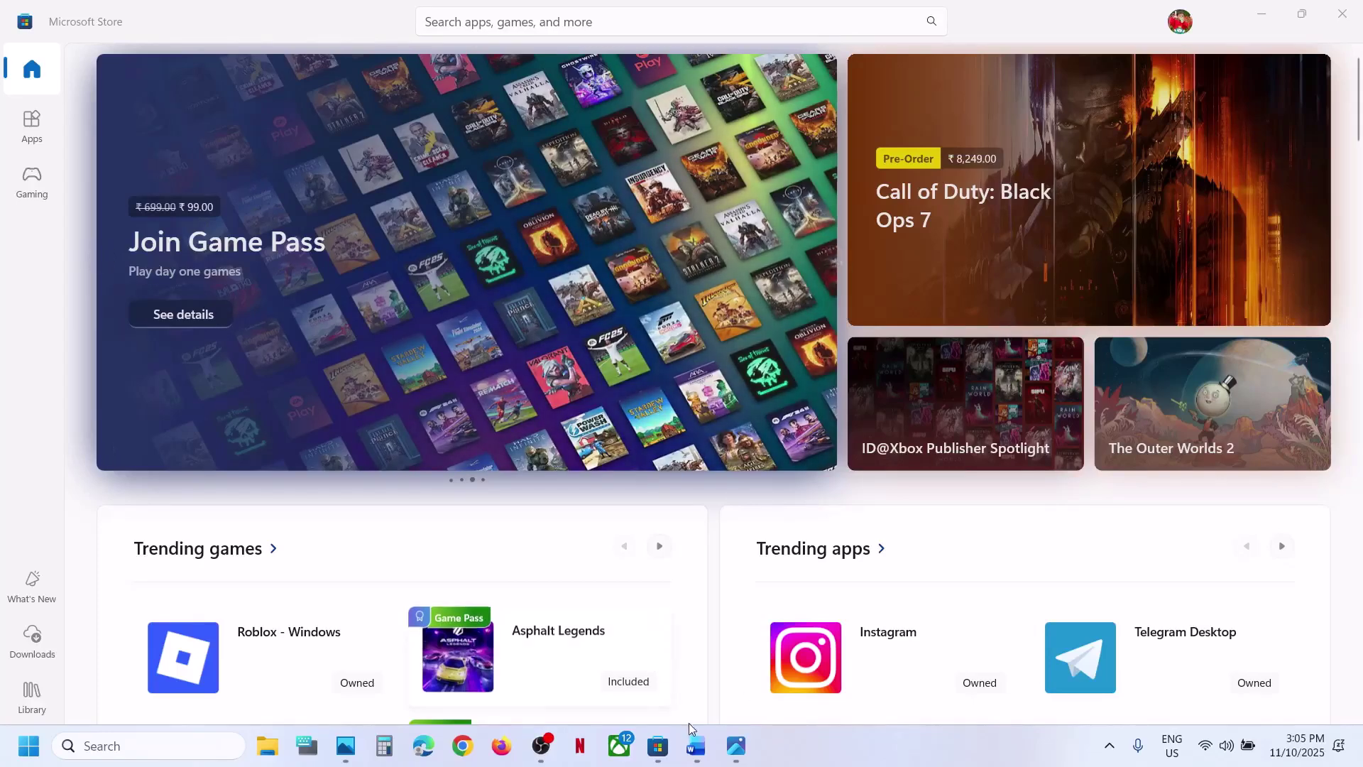
- Review the troubleshooting guide, selecting the 0x80073CF6 error code, then return to the Store
left_click(695, 745)
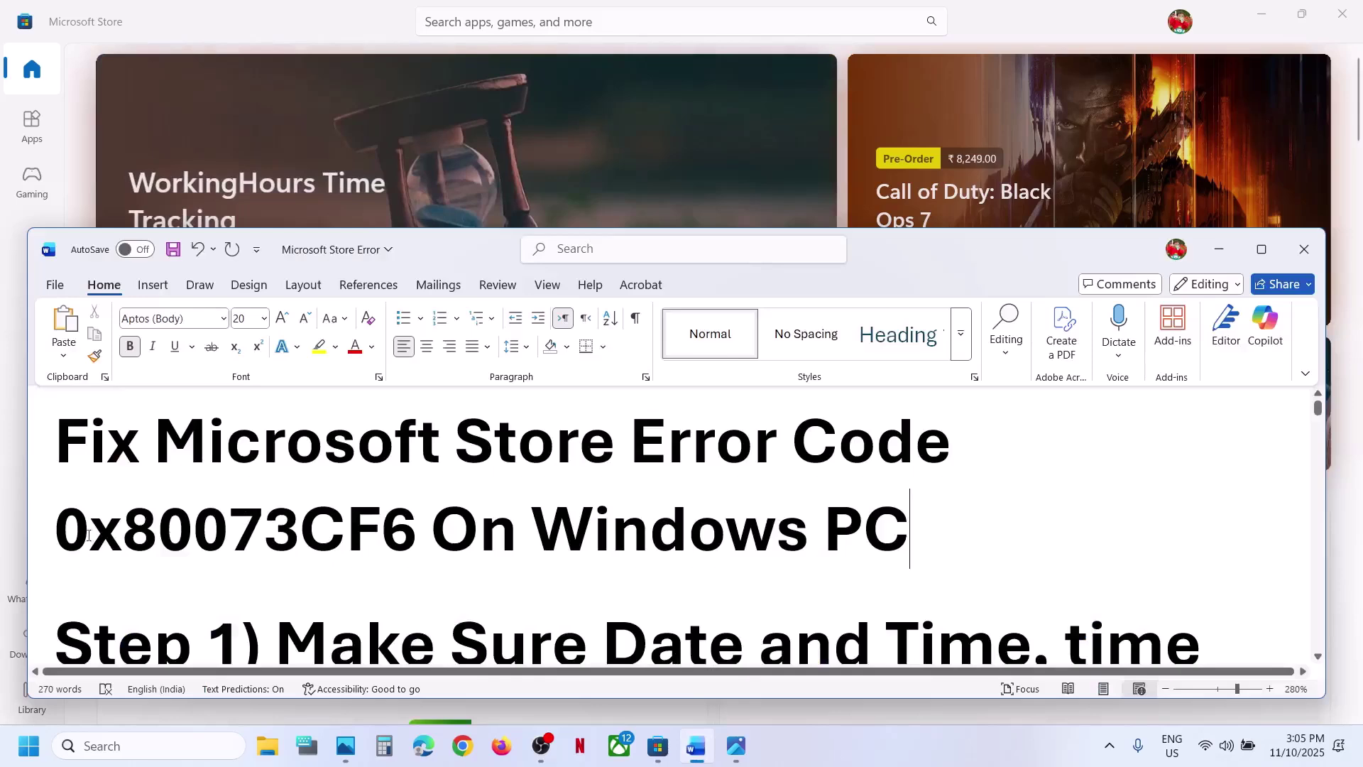
left_click_drag(88, 533, 417, 534)
left_click(1044, 24)
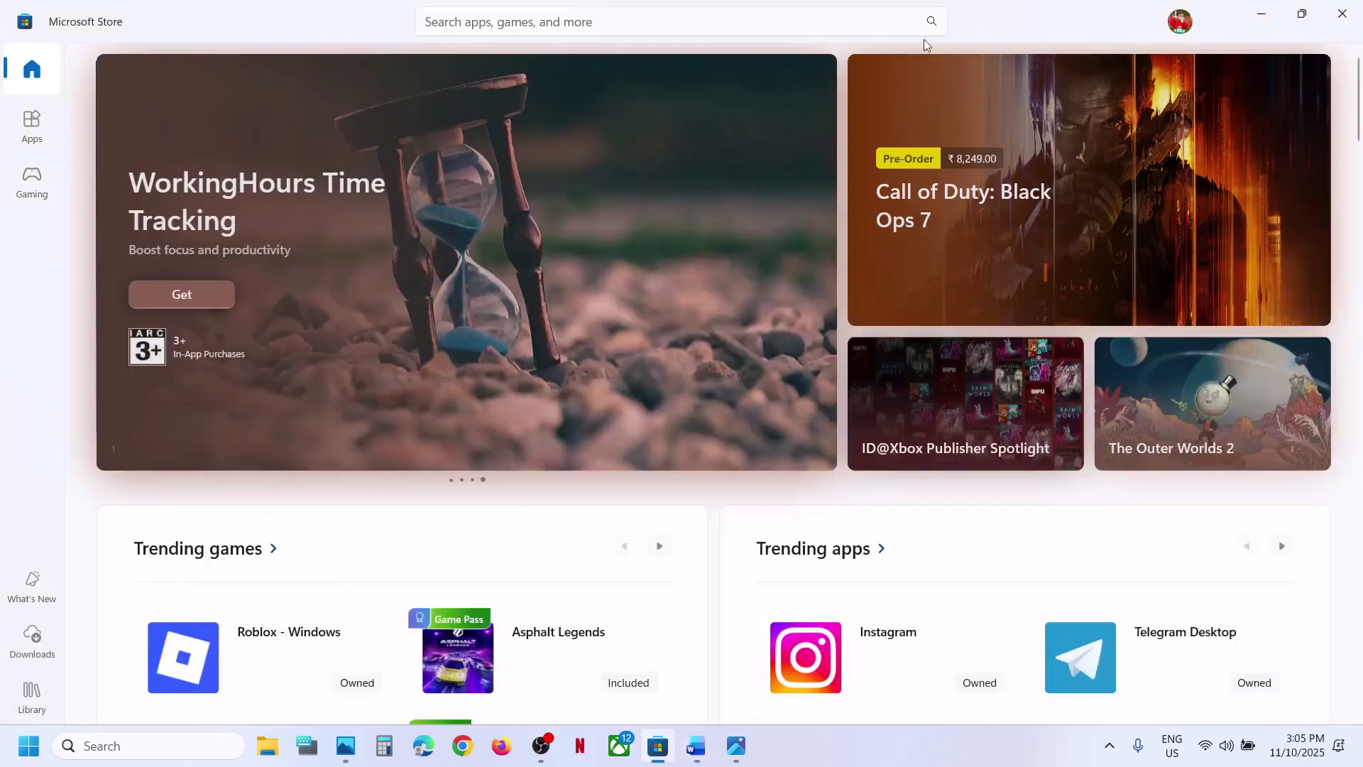
left_click(698, 749)
scroll(558, 649, "down", 1)
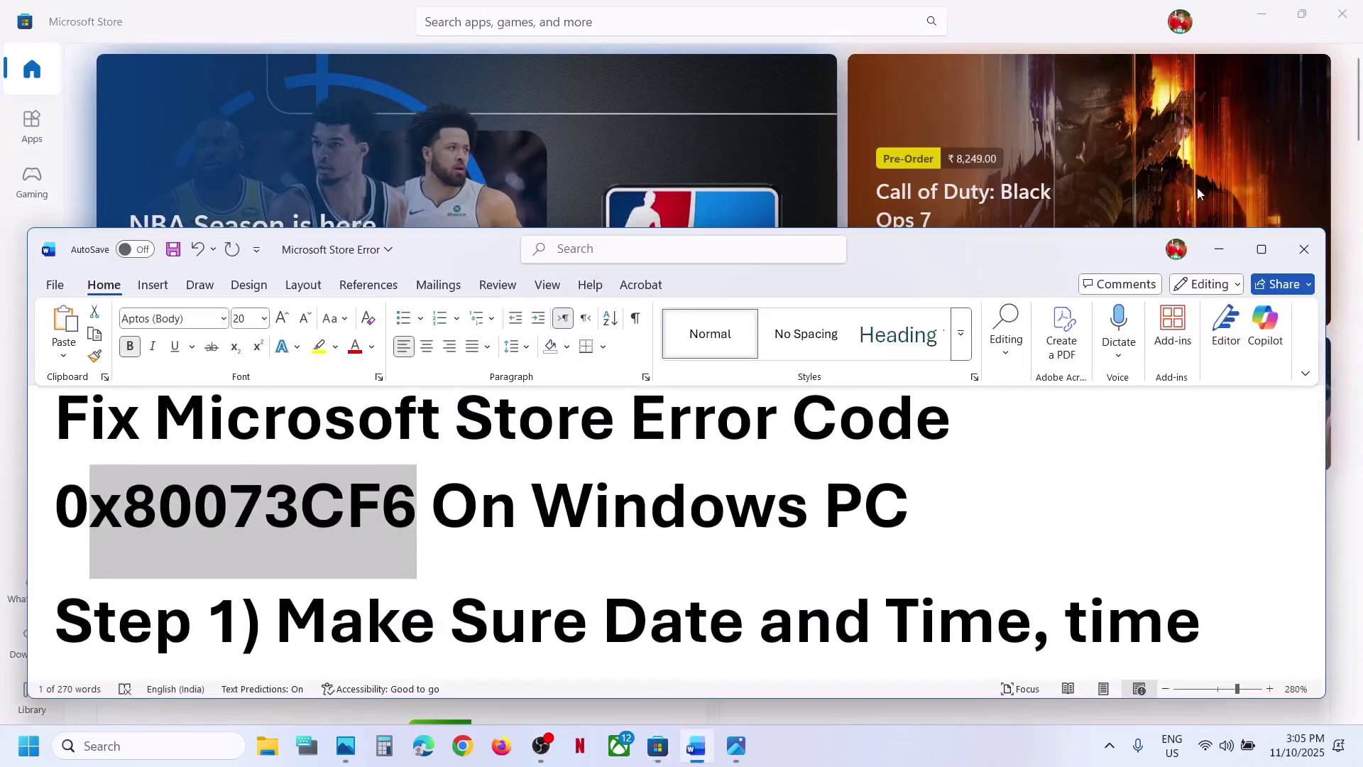
left_click(1262, 249)
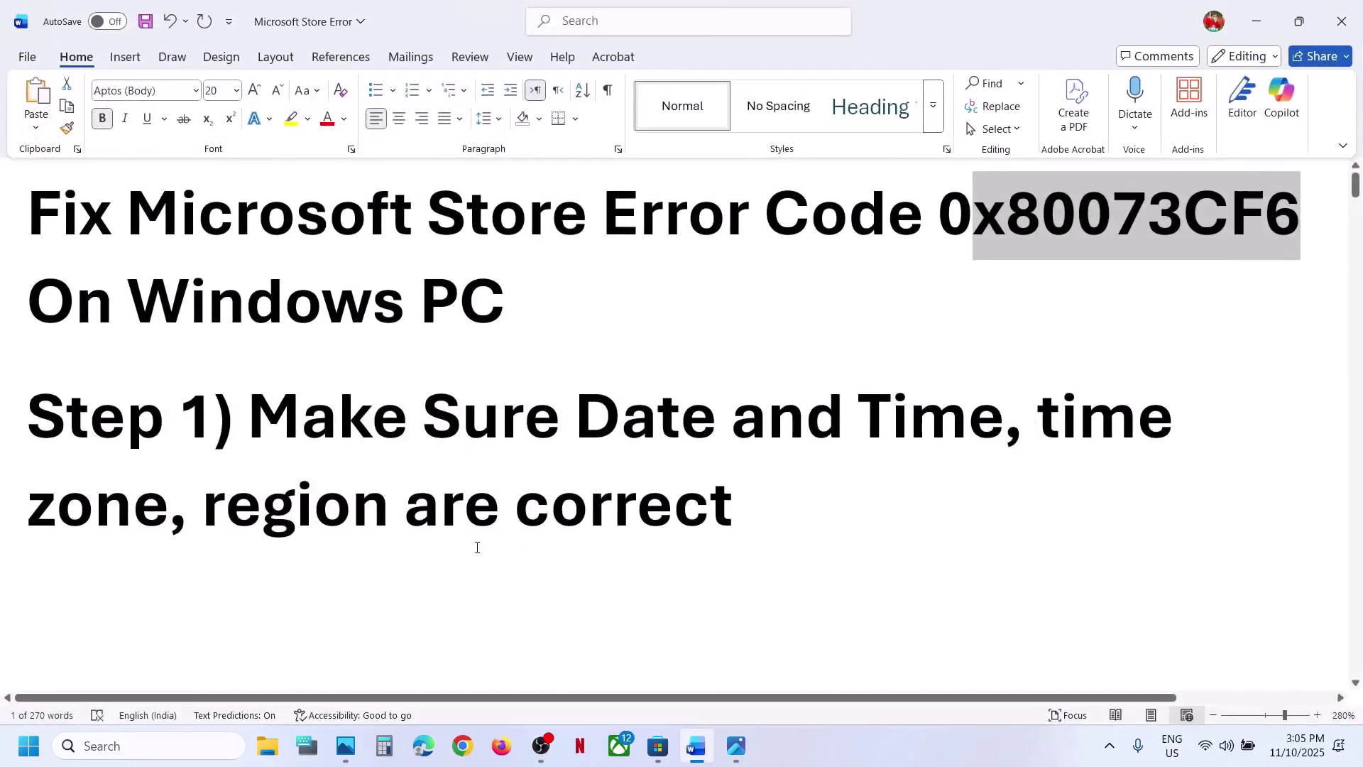
left_click(1257, 22)
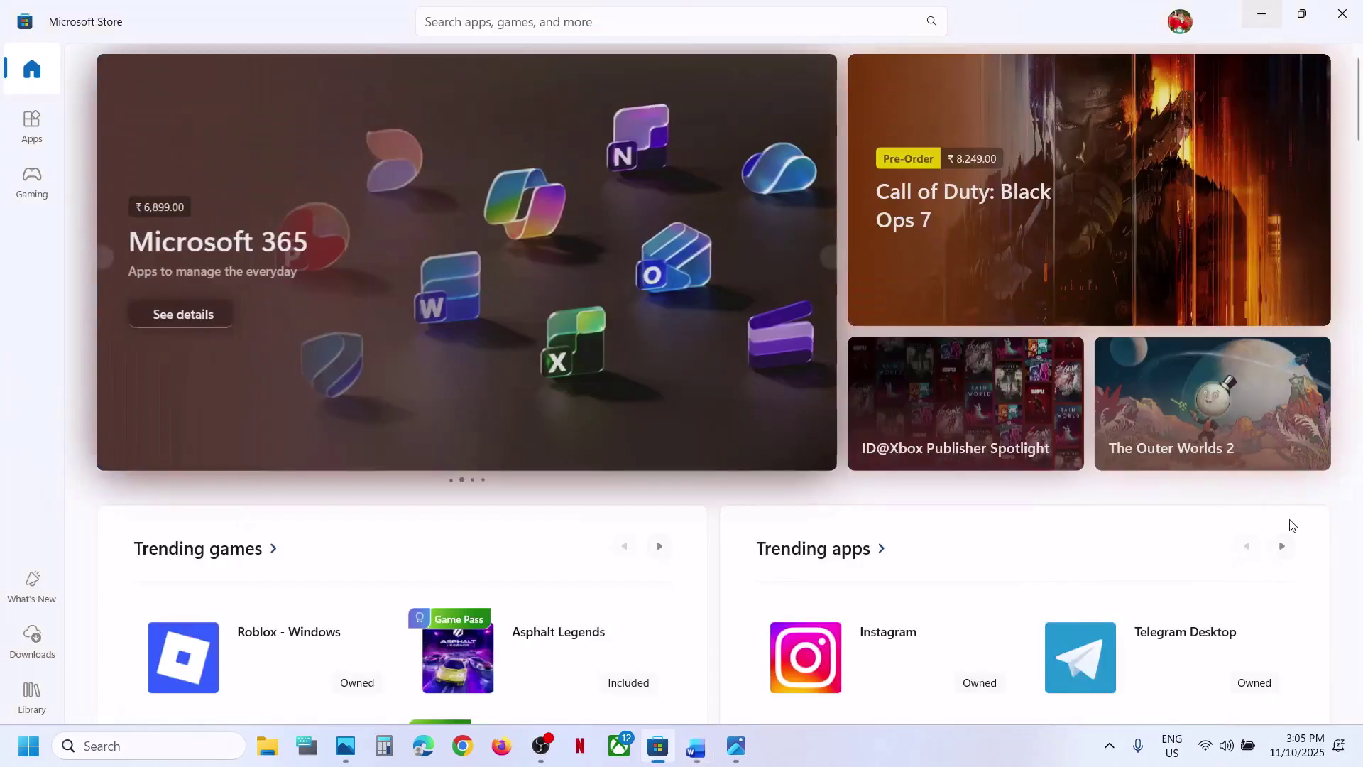
- Toggle automatic time zone and automatic time off and back on, then sync the clock
right_click(1305, 759)
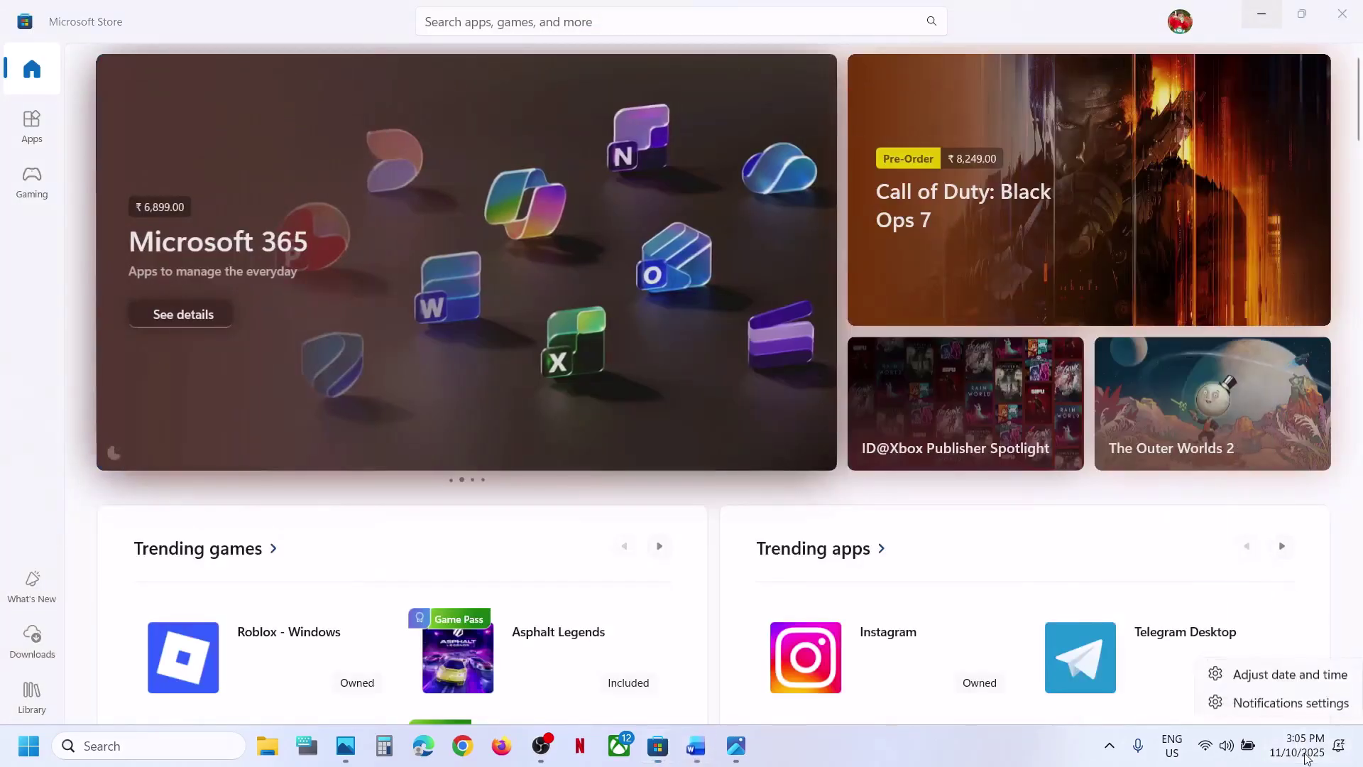
left_click(1304, 671)
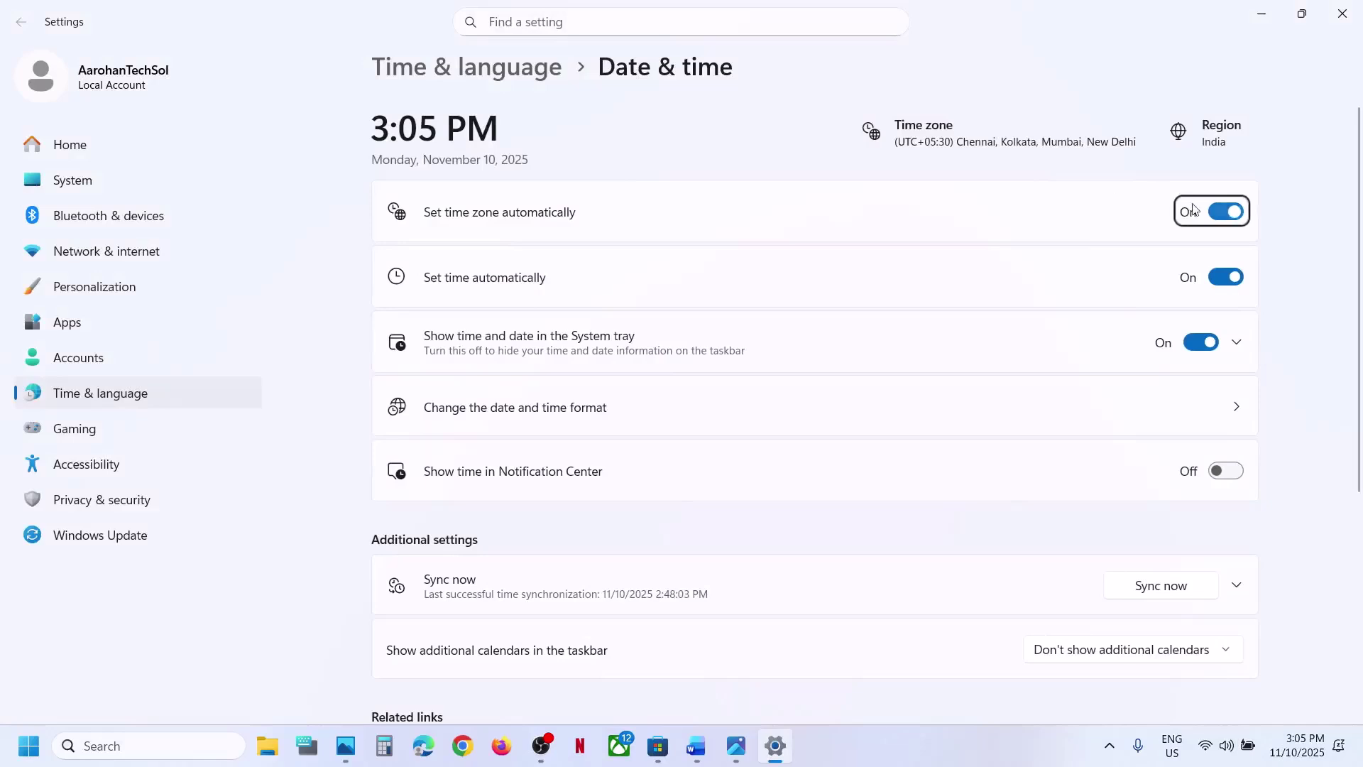
left_click(1220, 216)
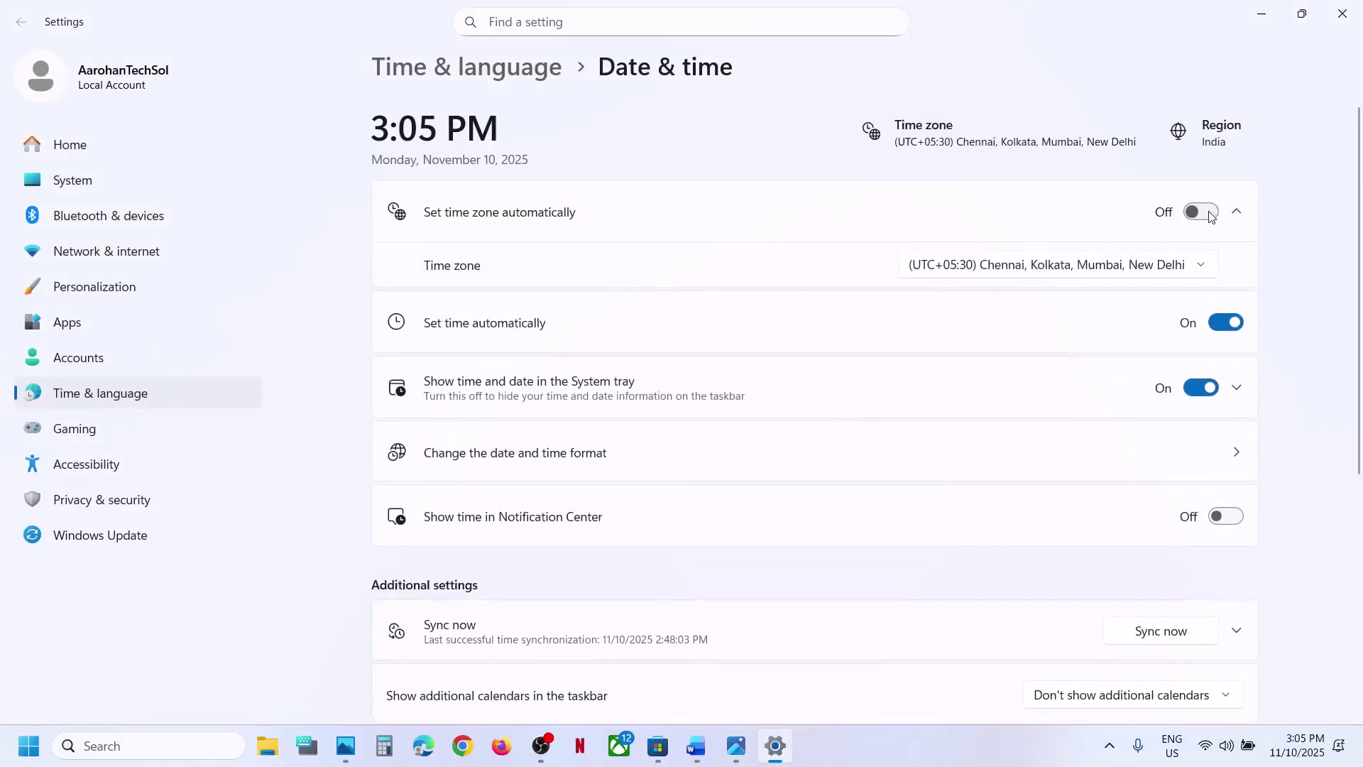
left_click(1211, 216)
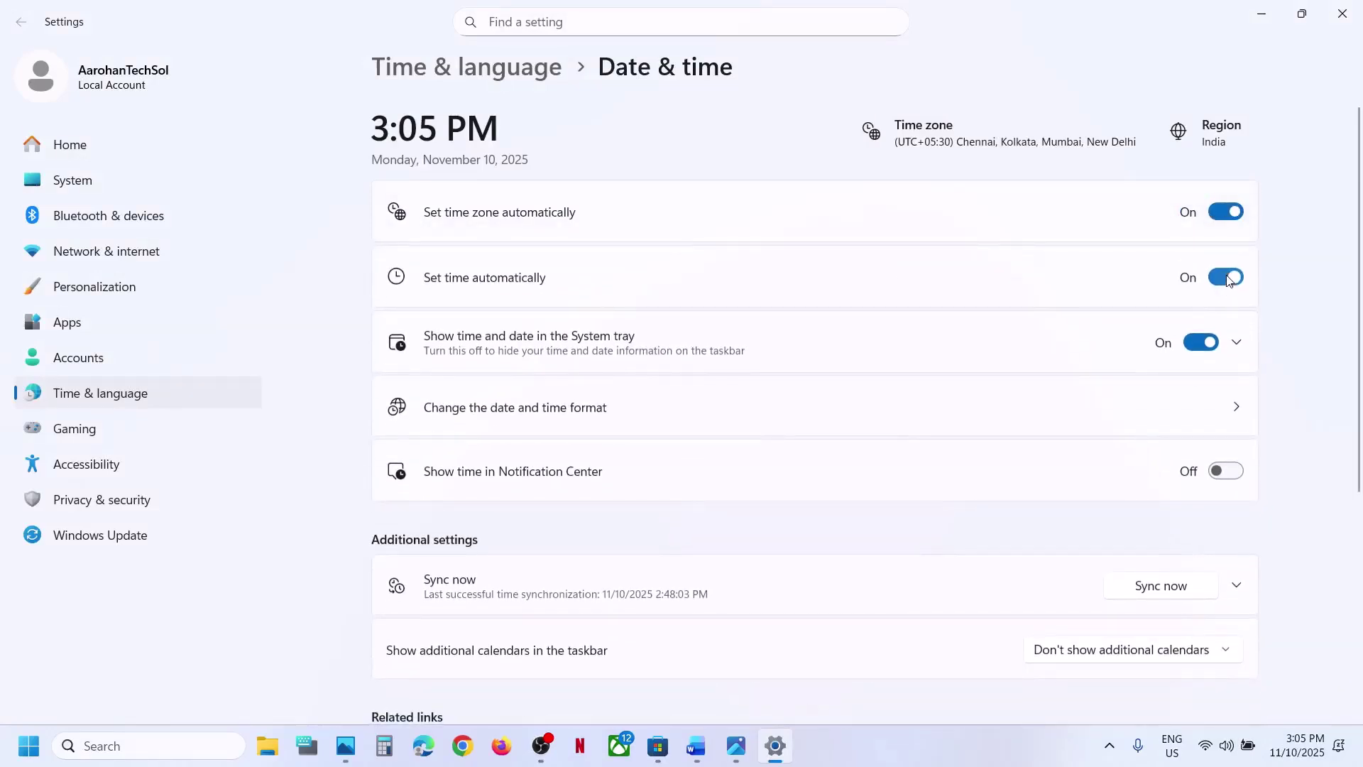
left_click(1224, 278)
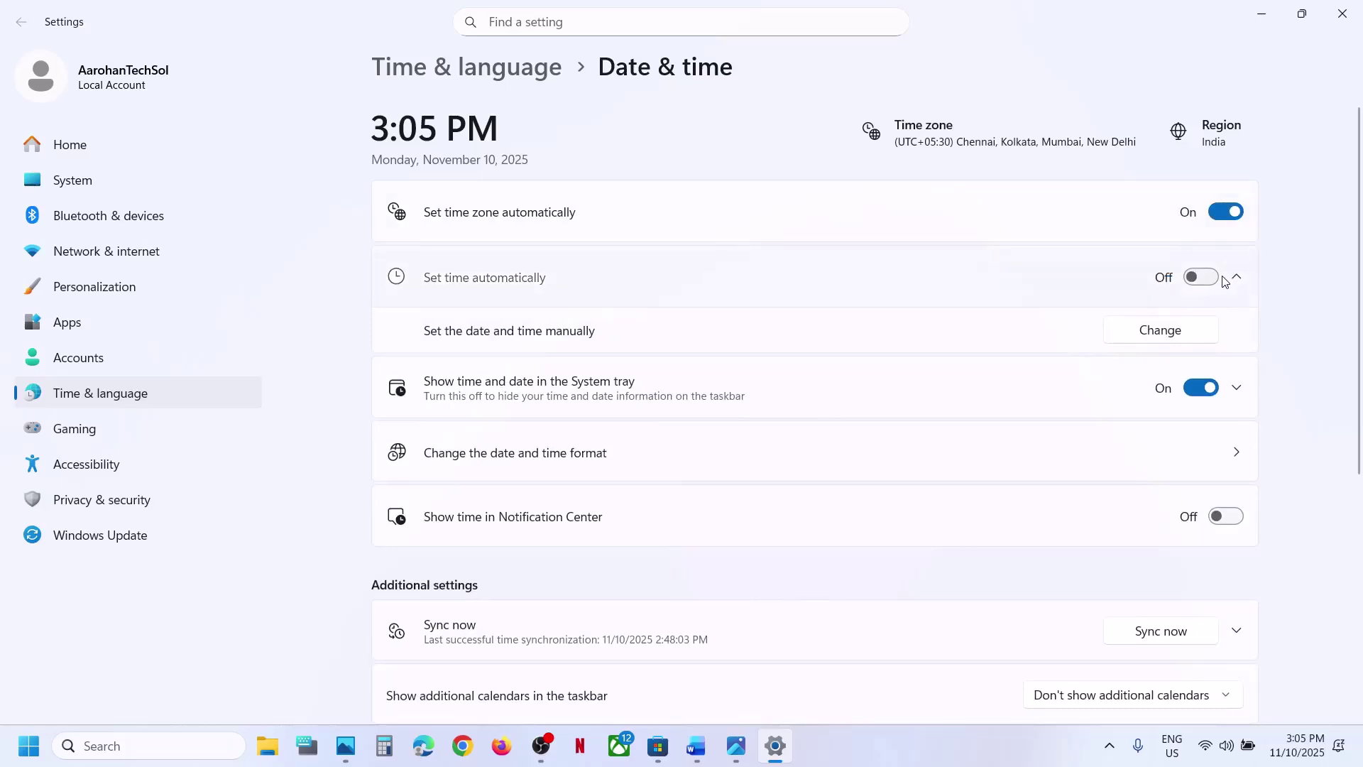
left_click(1214, 278)
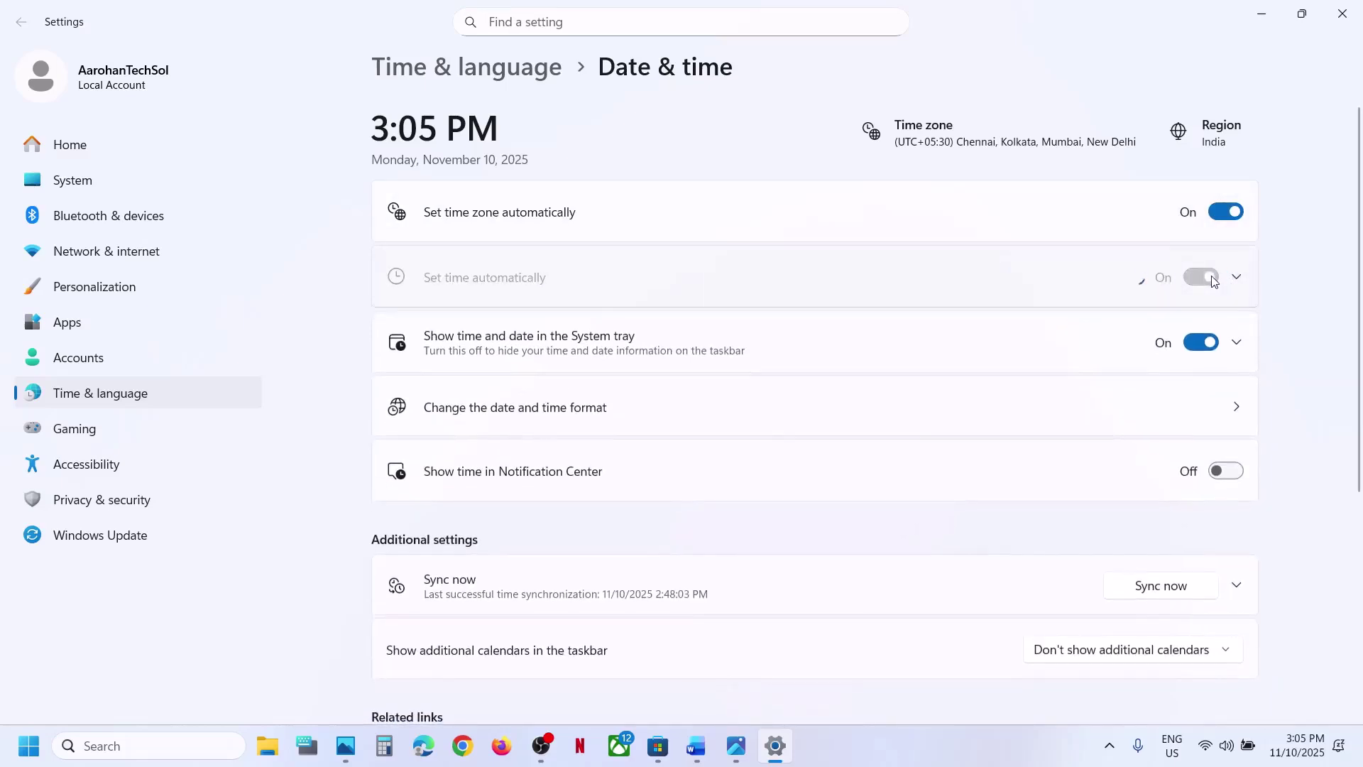
left_click(1171, 589)
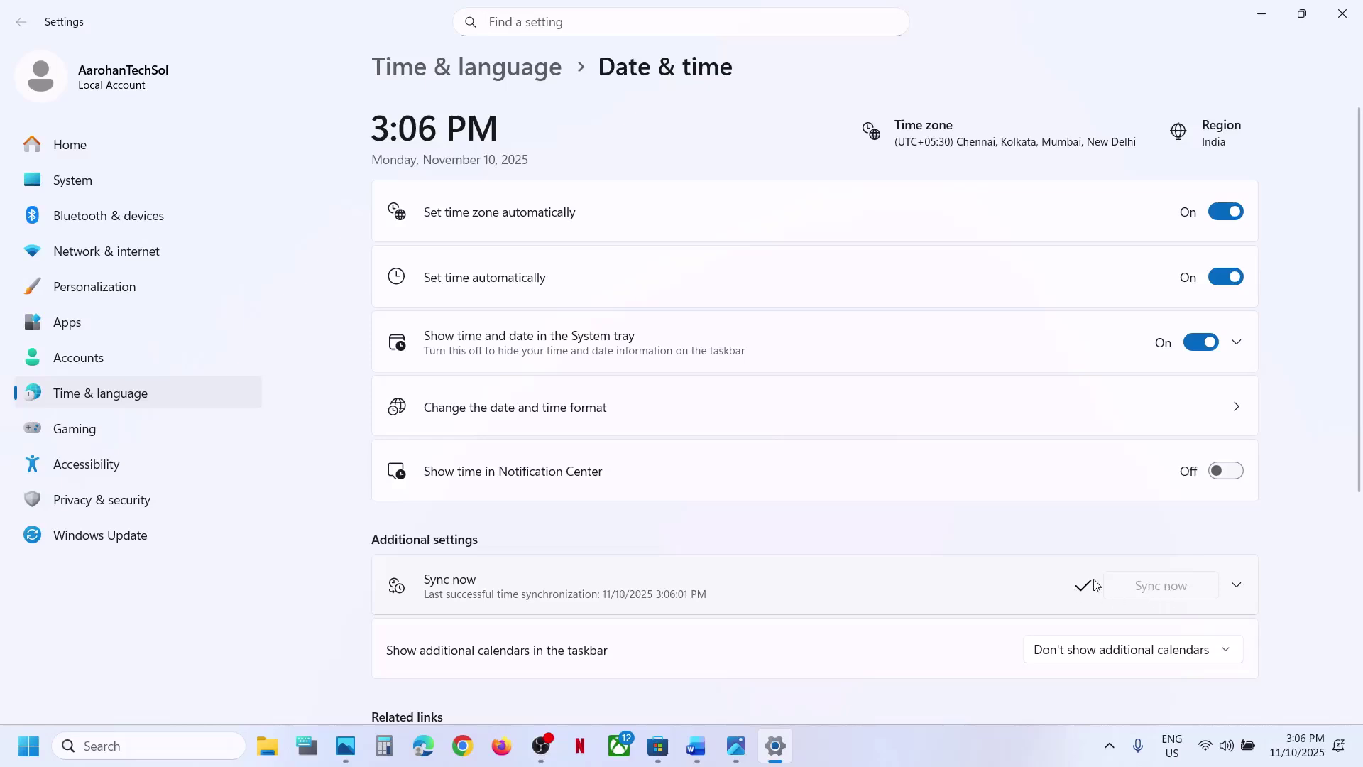
- Keep India as the country or region in Language & region and close Settings
left_click(138, 387)
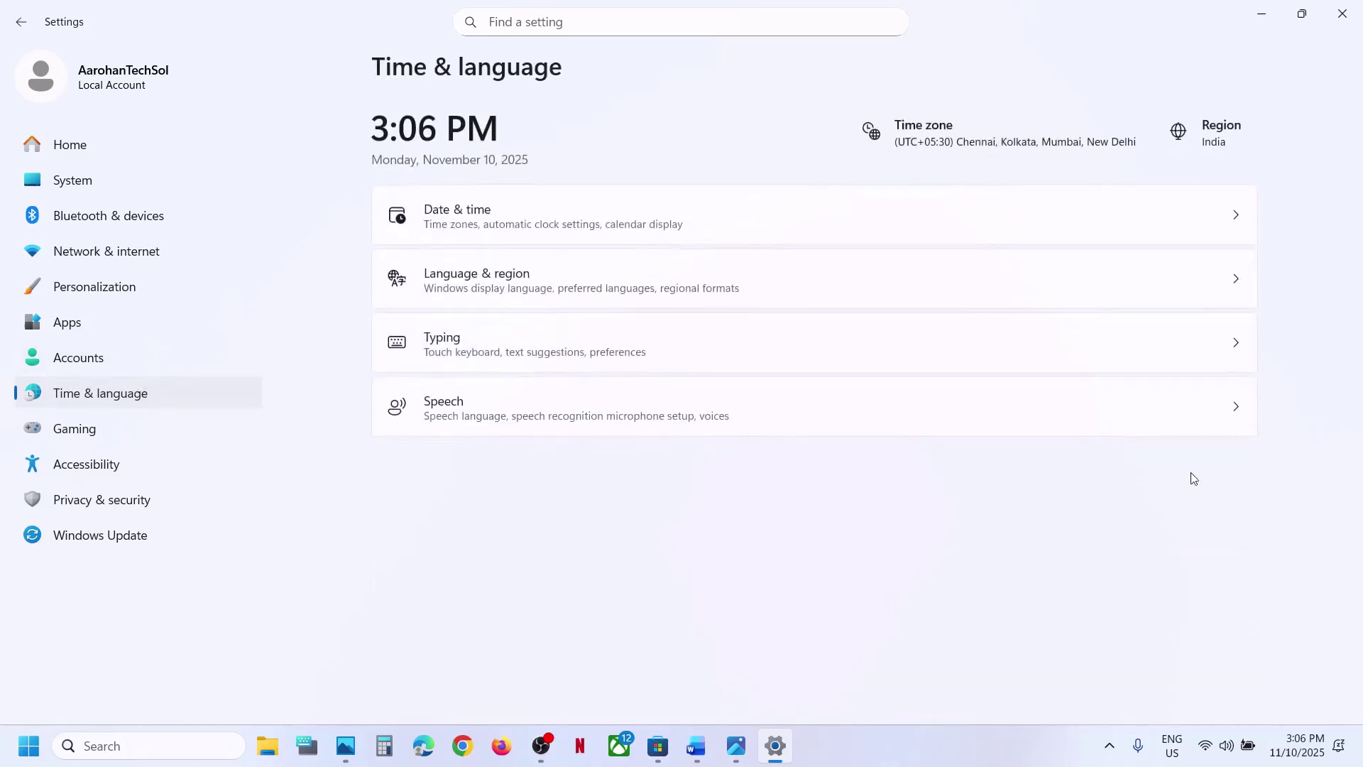
left_click(818, 298)
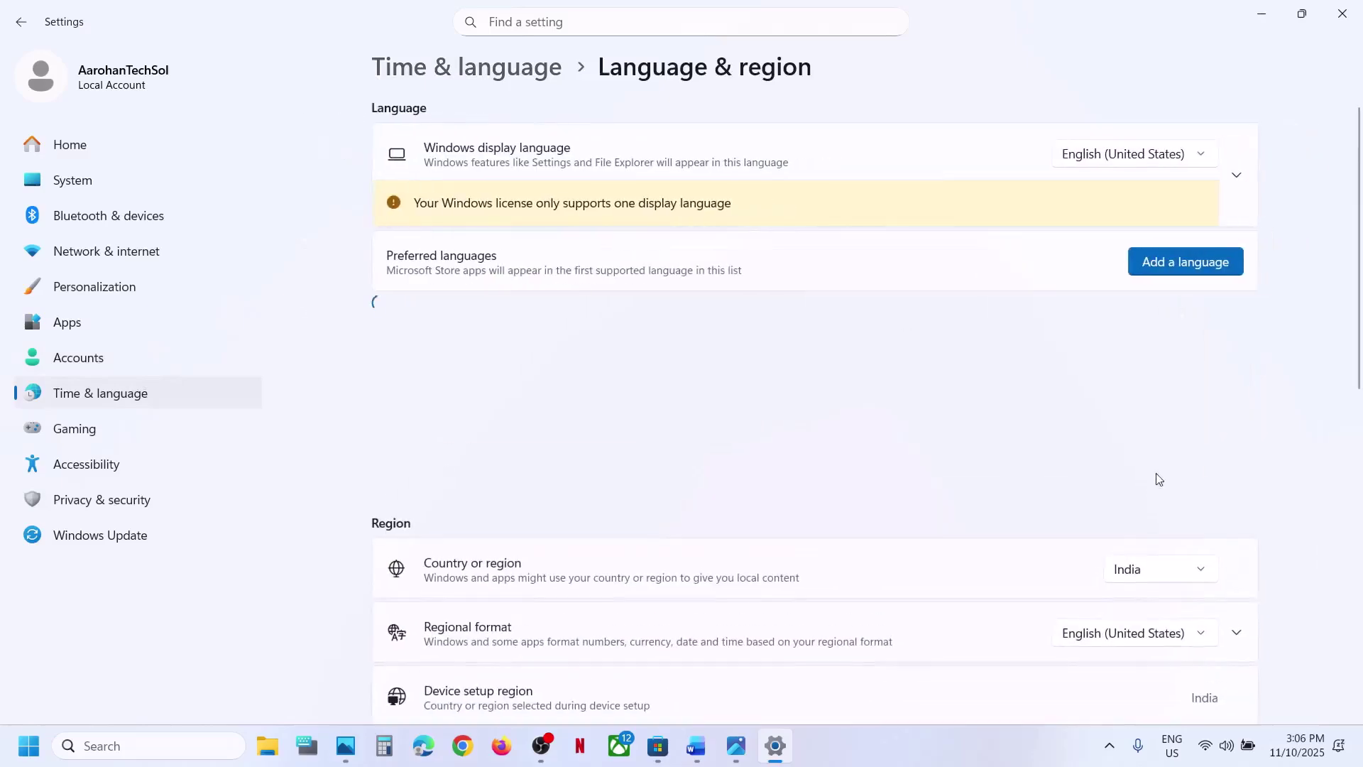
left_click(1136, 568)
left_click(1136, 569)
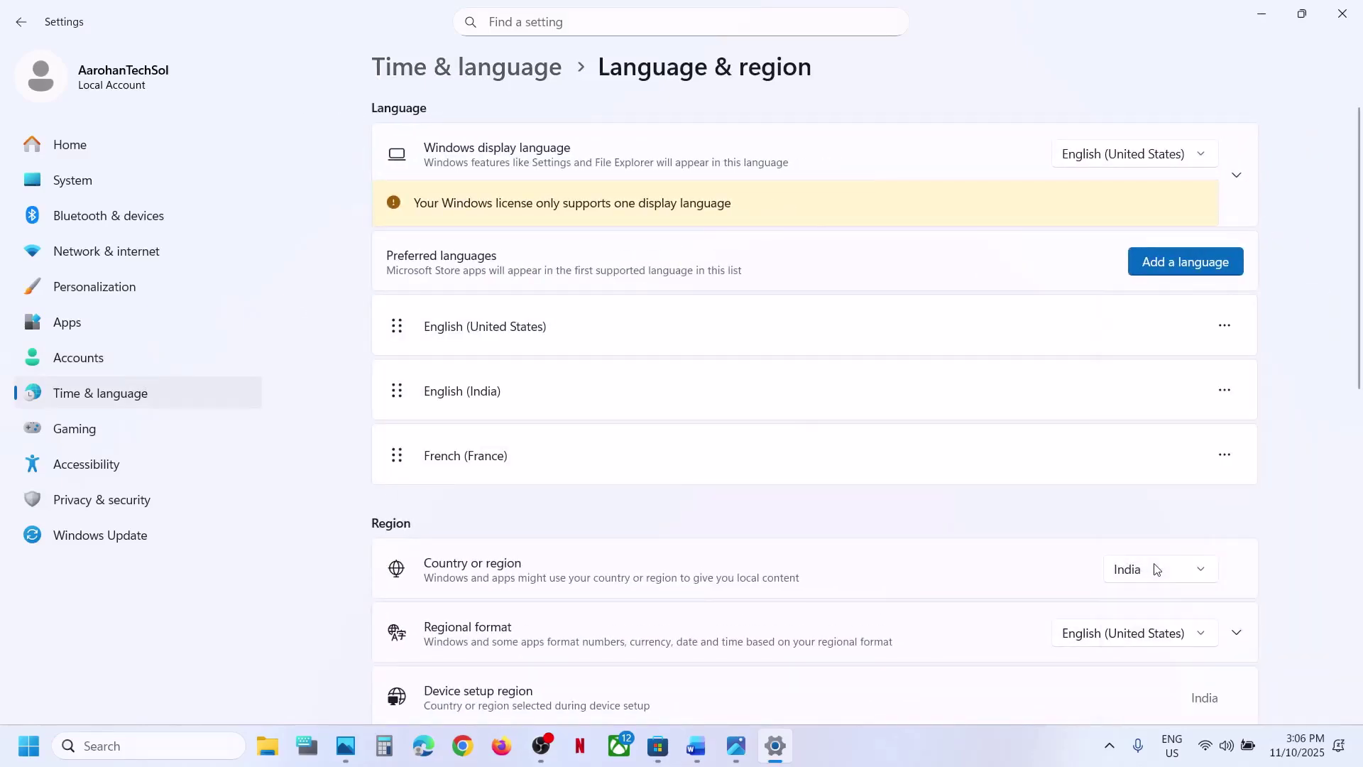
left_click(1357, 17)
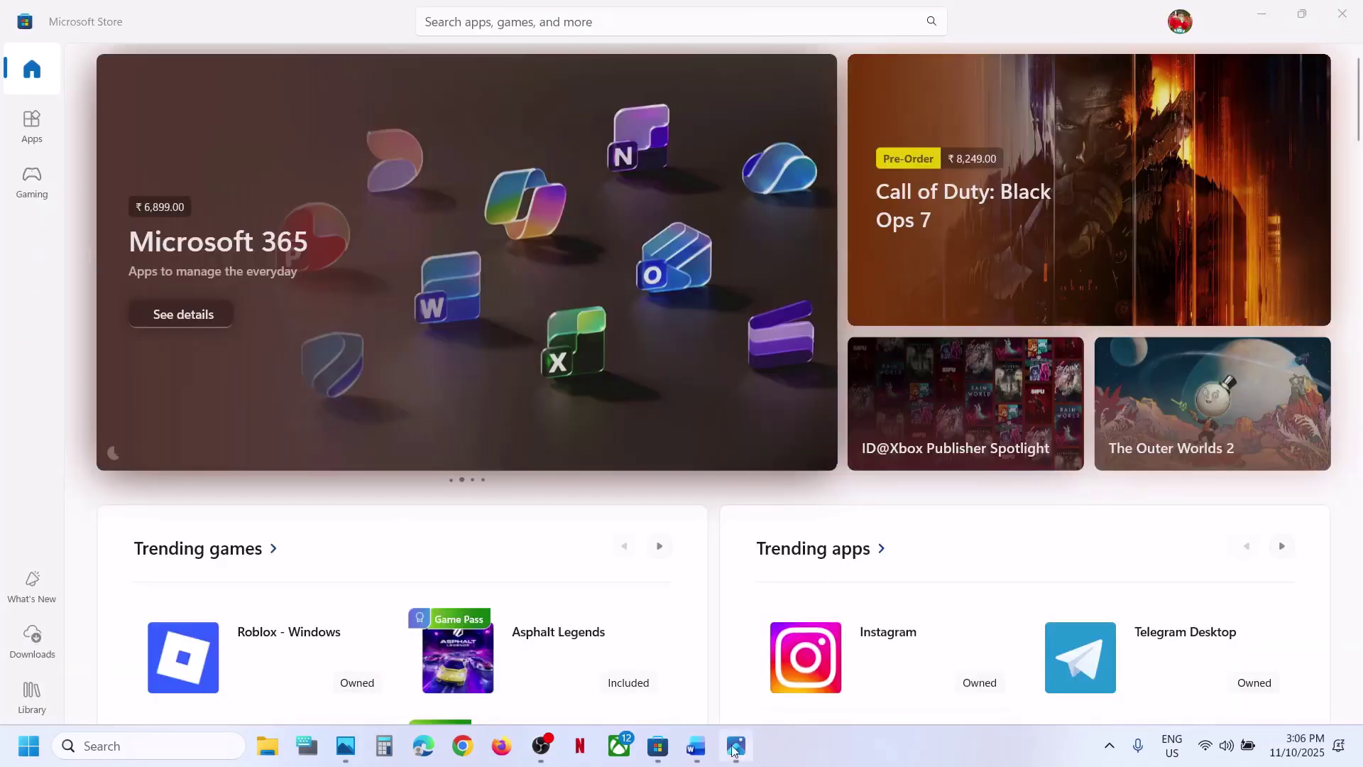
- Copy 'wsreset' from Step 2 of the guide and run it from Windows search
left_click(696, 745)
scroll(563, 566, "down", 3)
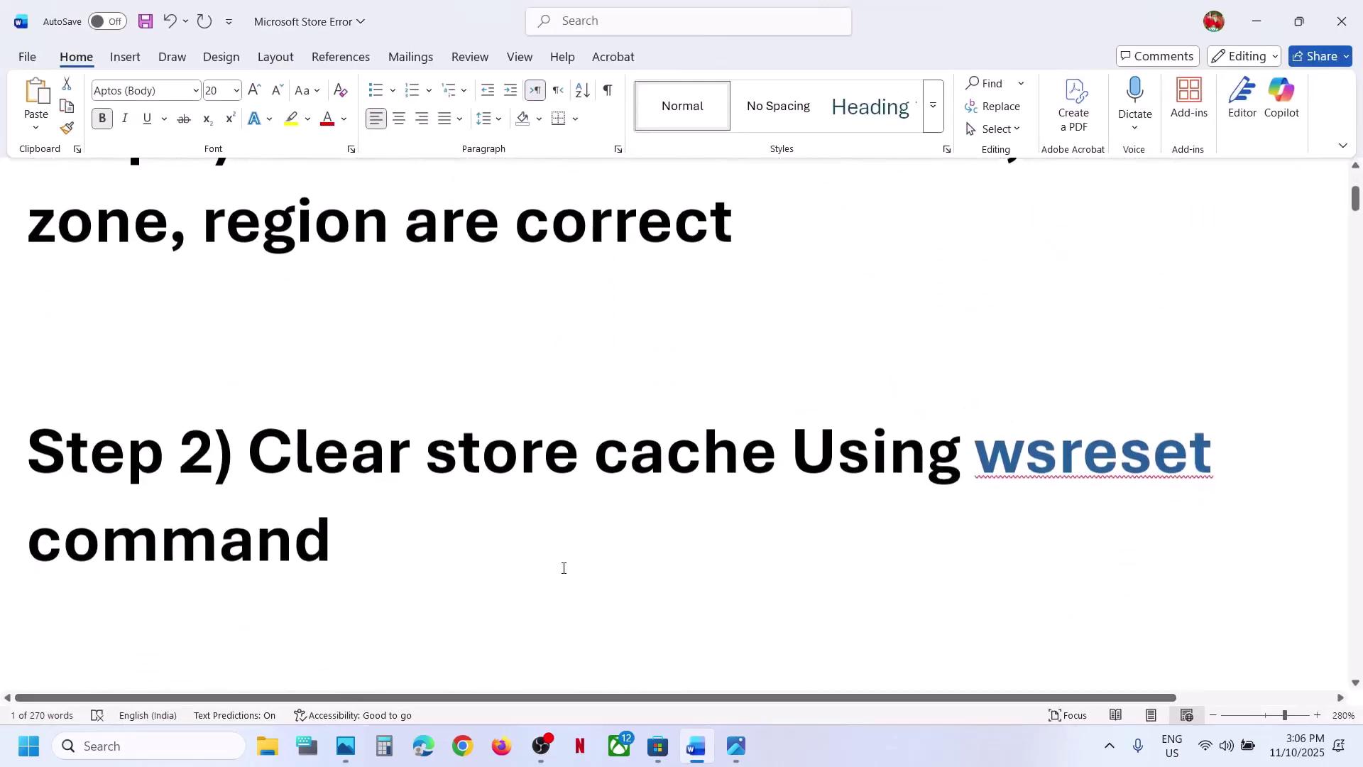
double_click(1052, 433)
key("ctrl+c")
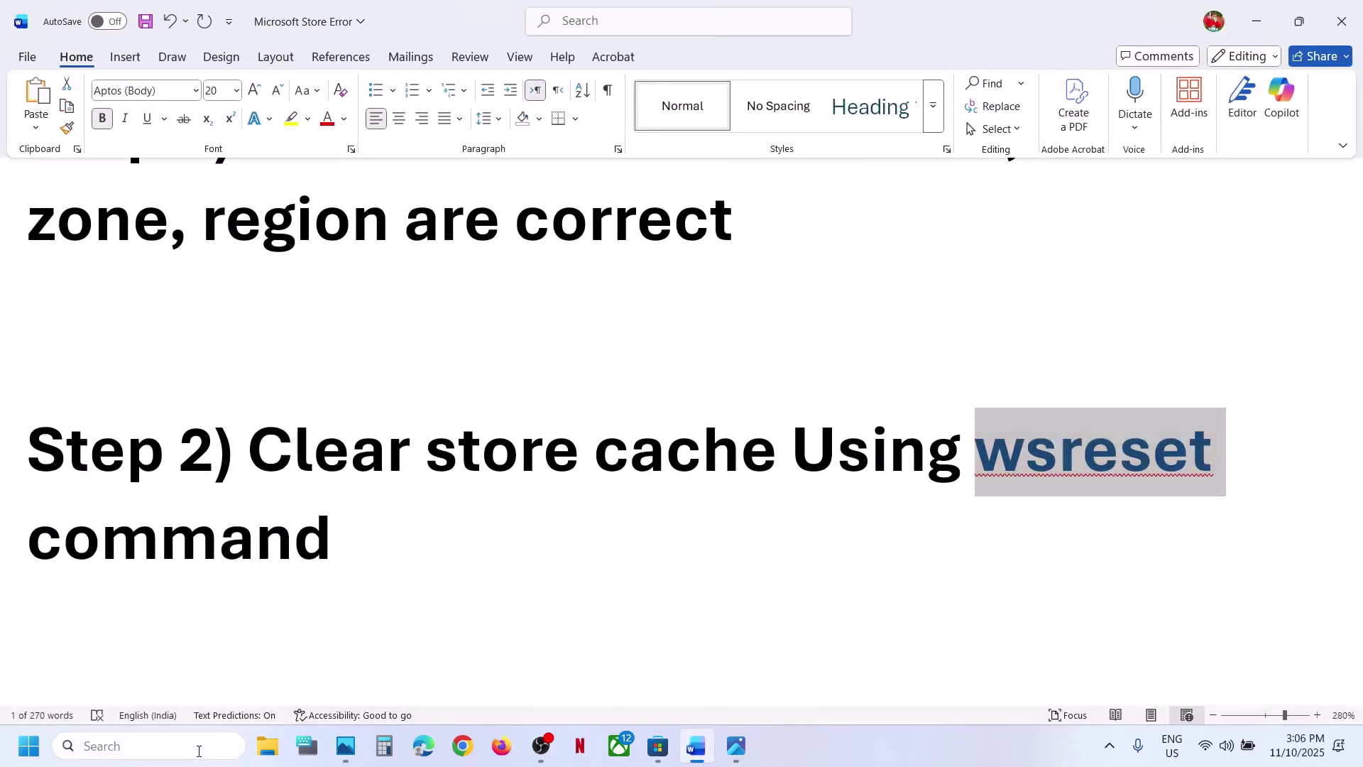
left_click(199, 751)
key("ctrl+v")
left_click(196, 192)
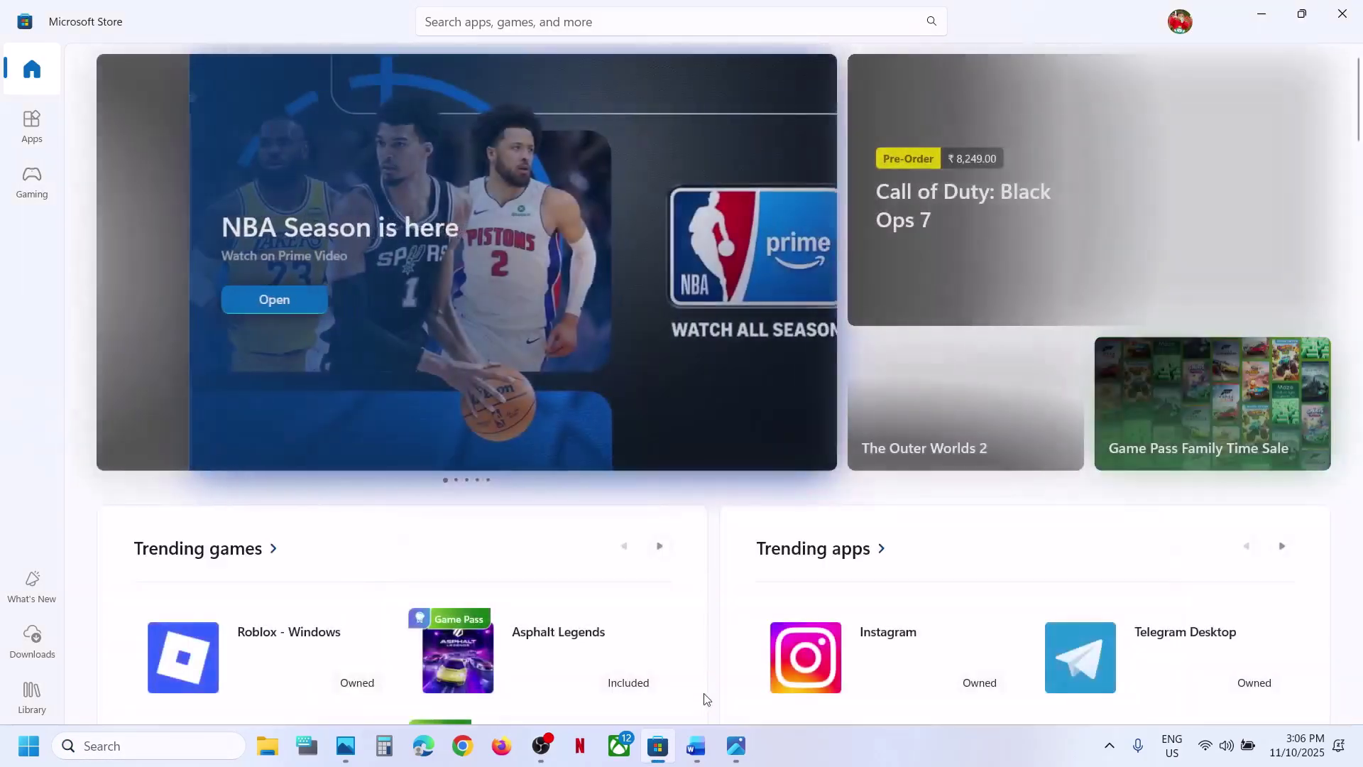
left_click(695, 745)
- Find Microsoft Store via search, open its App settings, and repair the app
scroll(540, 531, "down", 4)
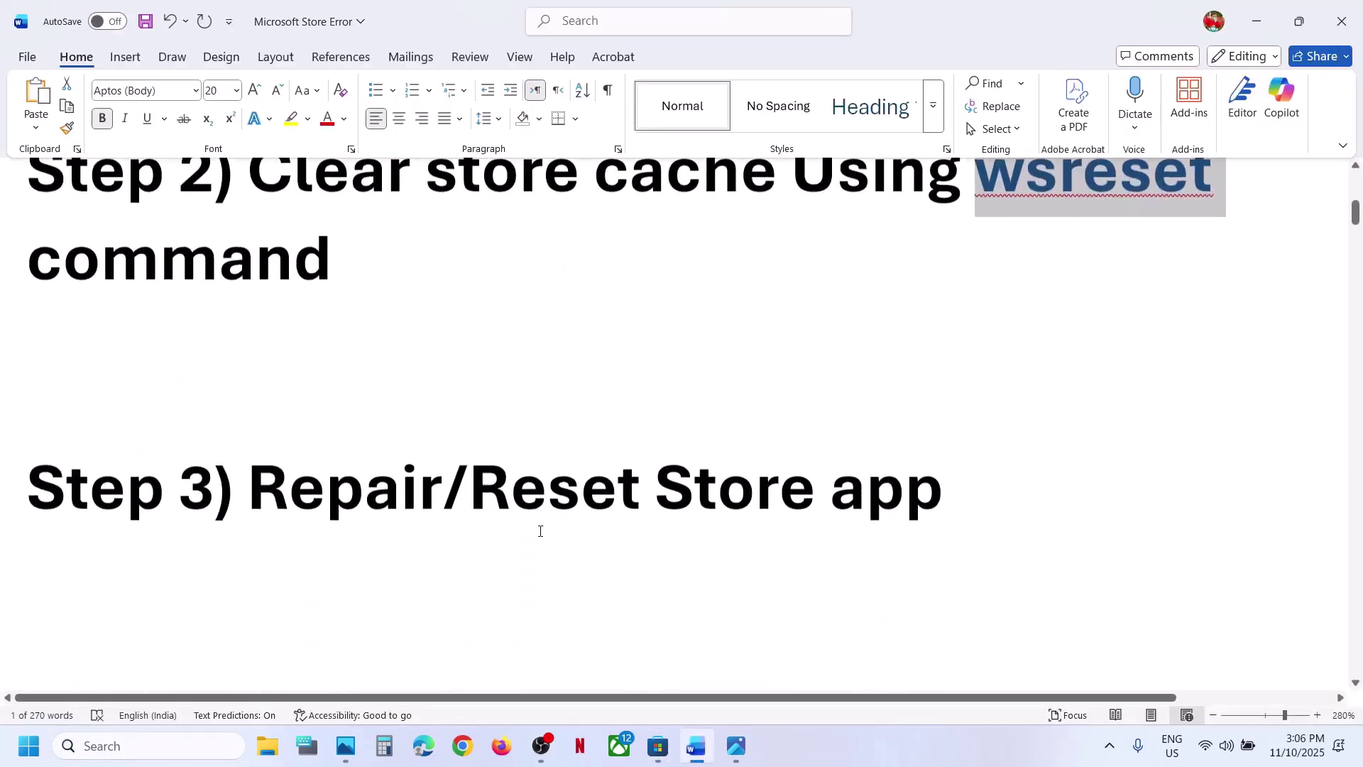
left_click(120, 742)
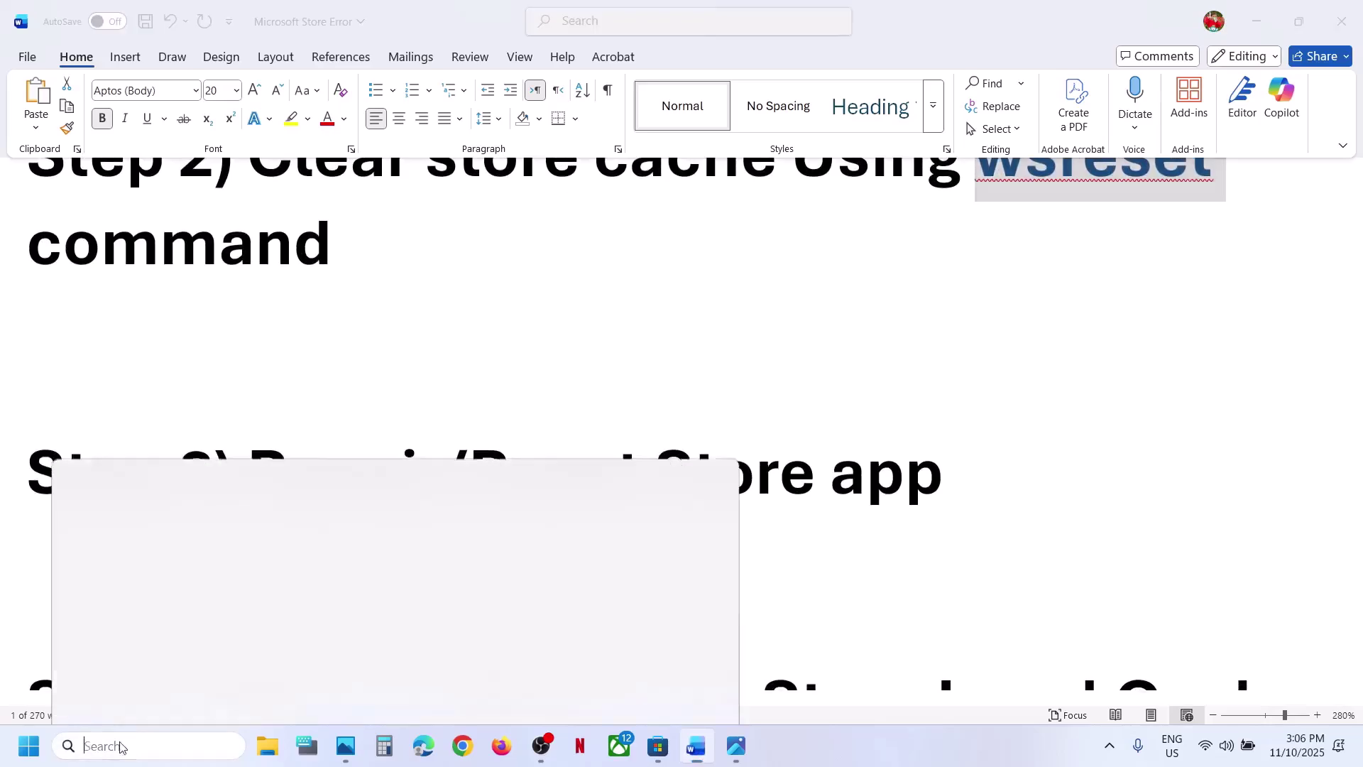
type("store")
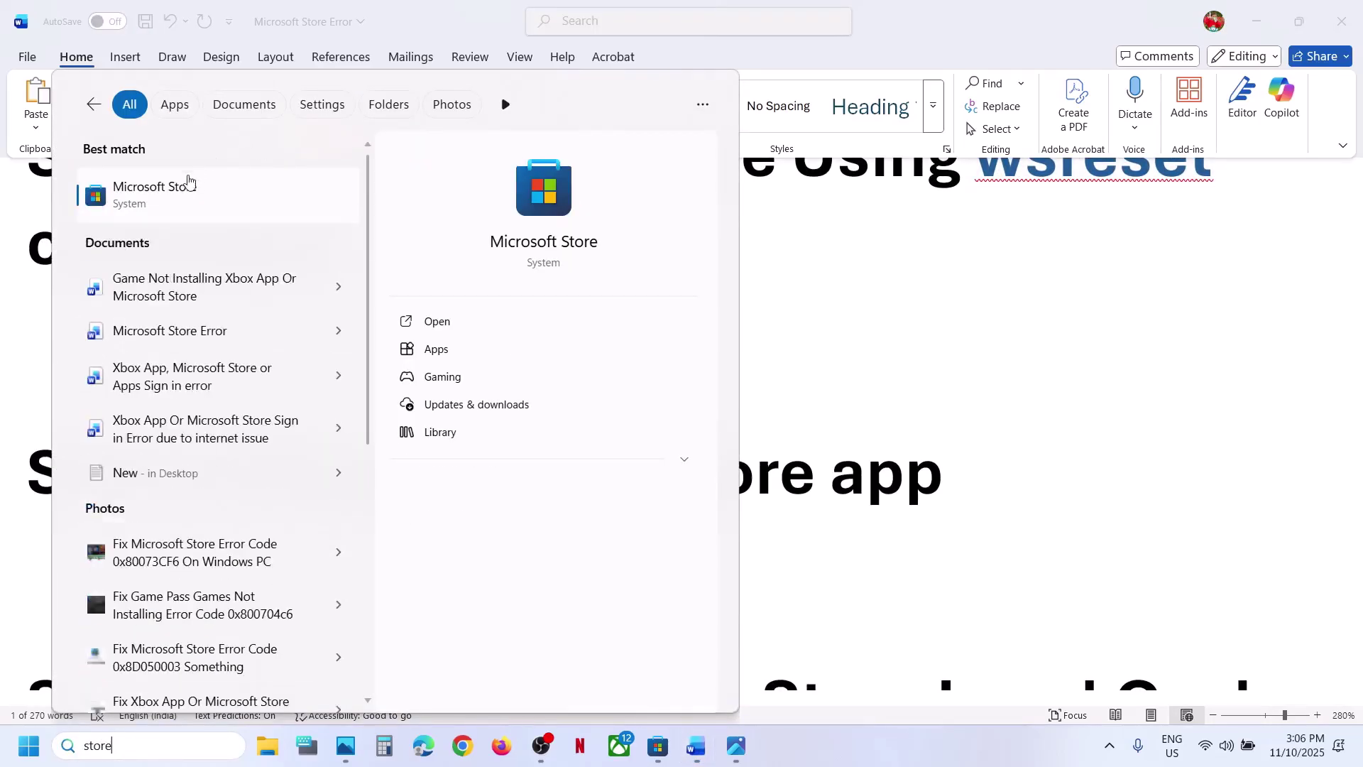
right_click(189, 186)
left_click(258, 268)
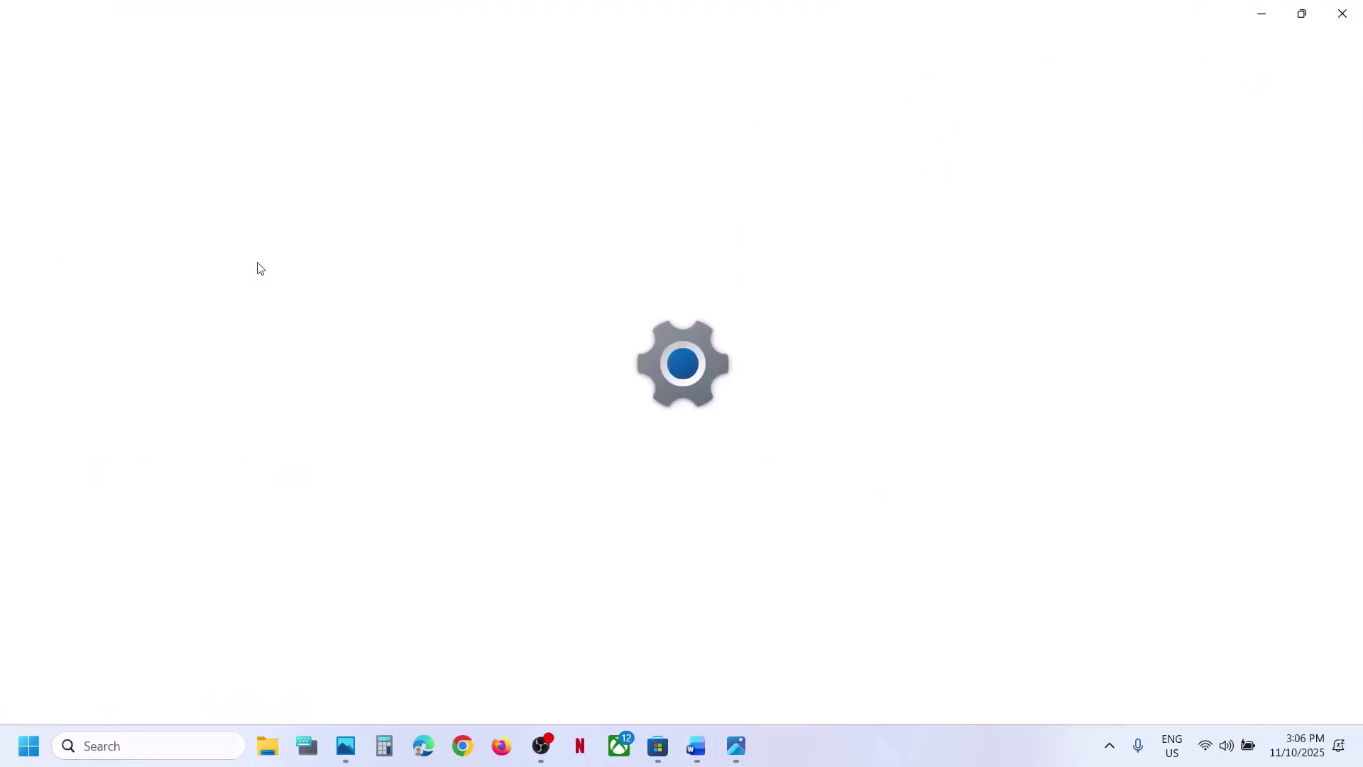
scroll(487, 318, "down", 8)
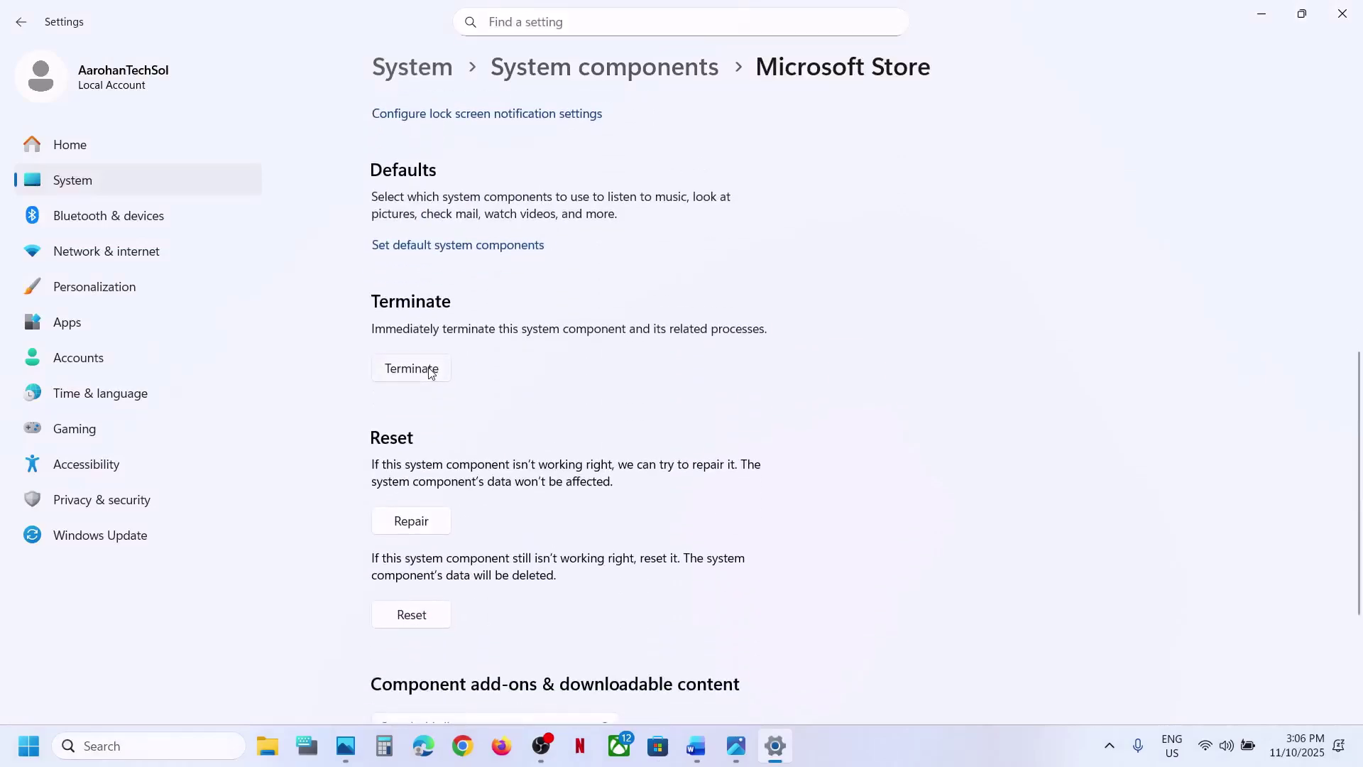
left_click(421, 529)
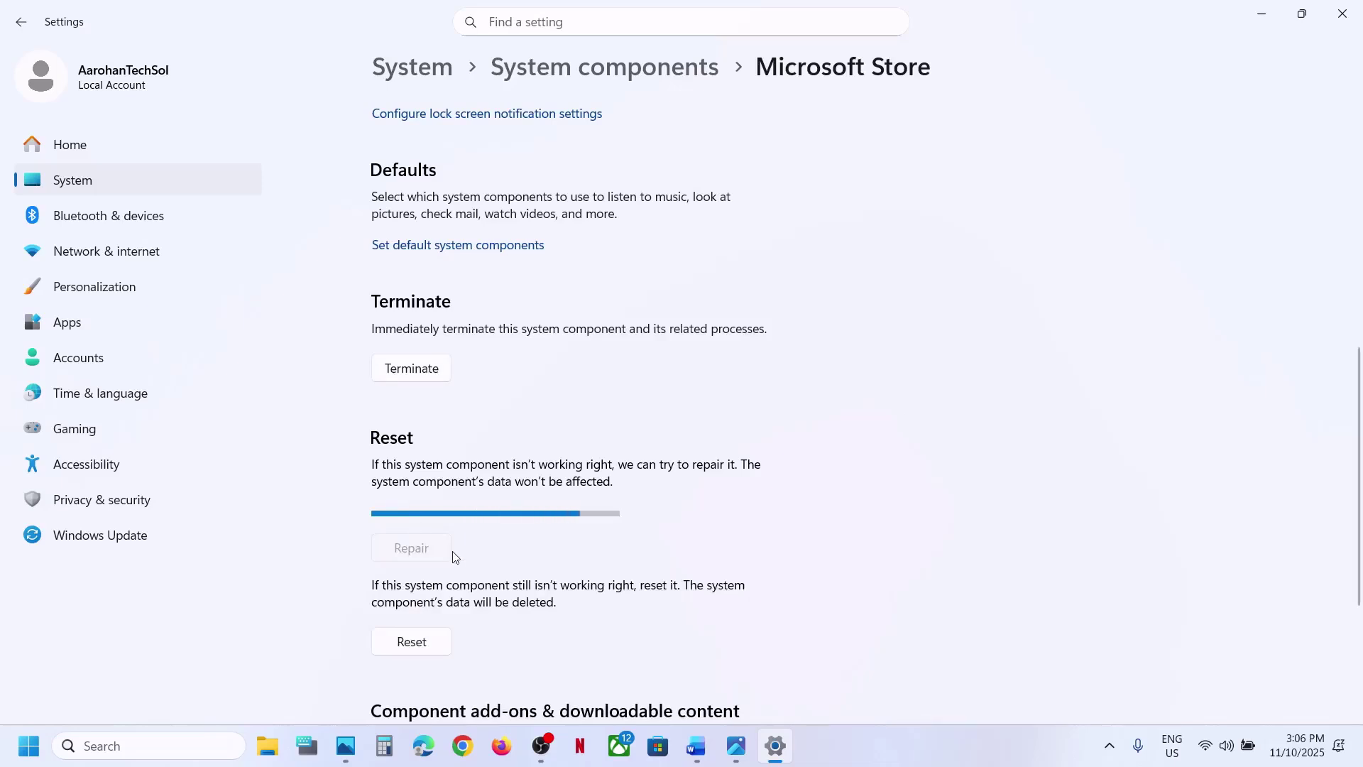
- Reset the Microsoft Store app, confirm the data deletion, and scroll the guide to Step 4
left_click(415, 612)
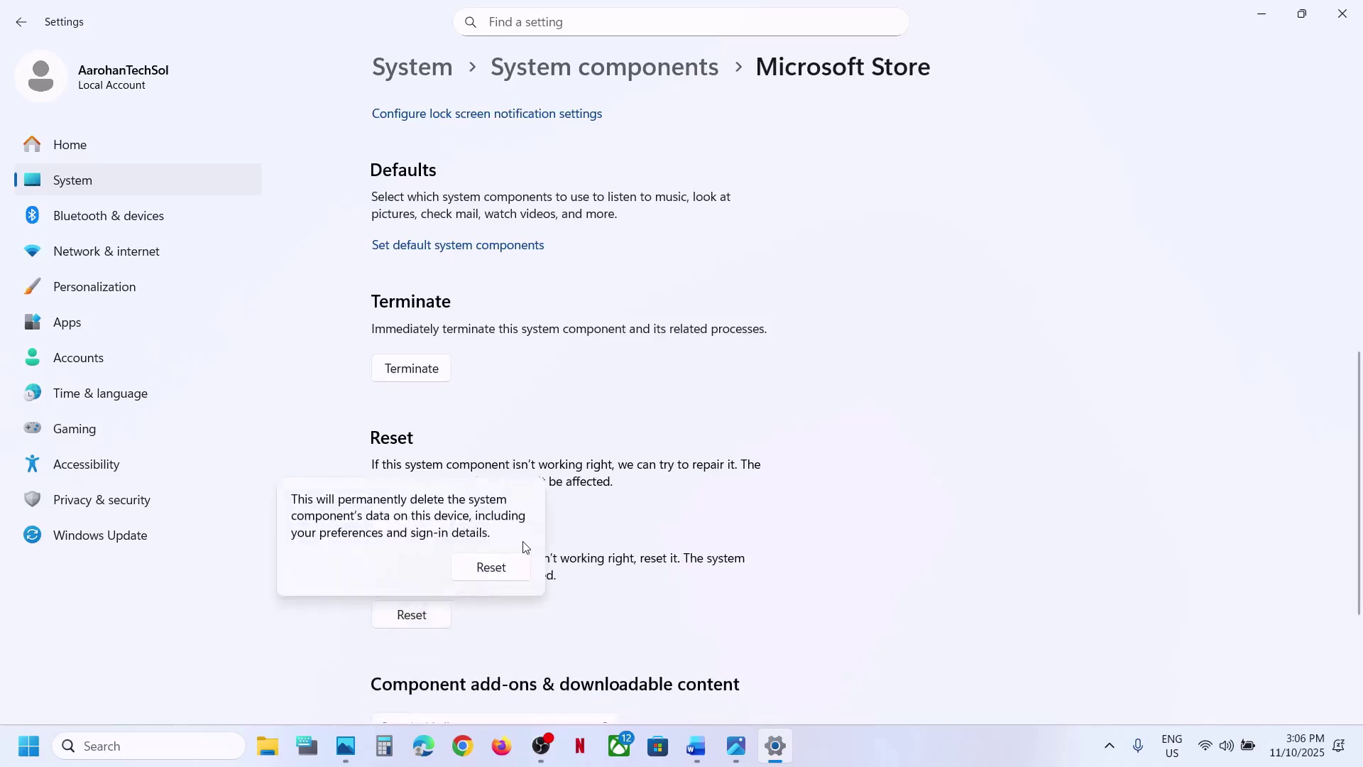
left_click(492, 567)
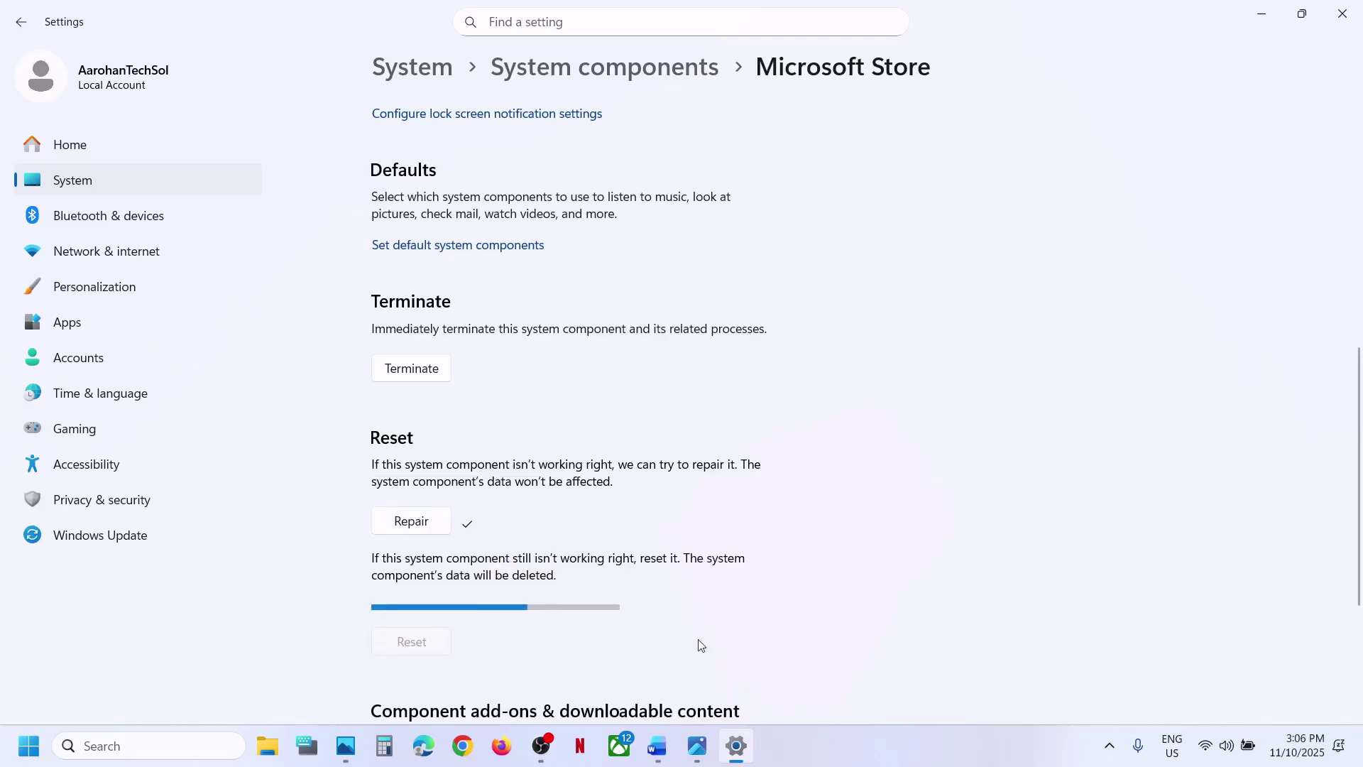
left_click(657, 747)
scroll(494, 585, "down", 5)
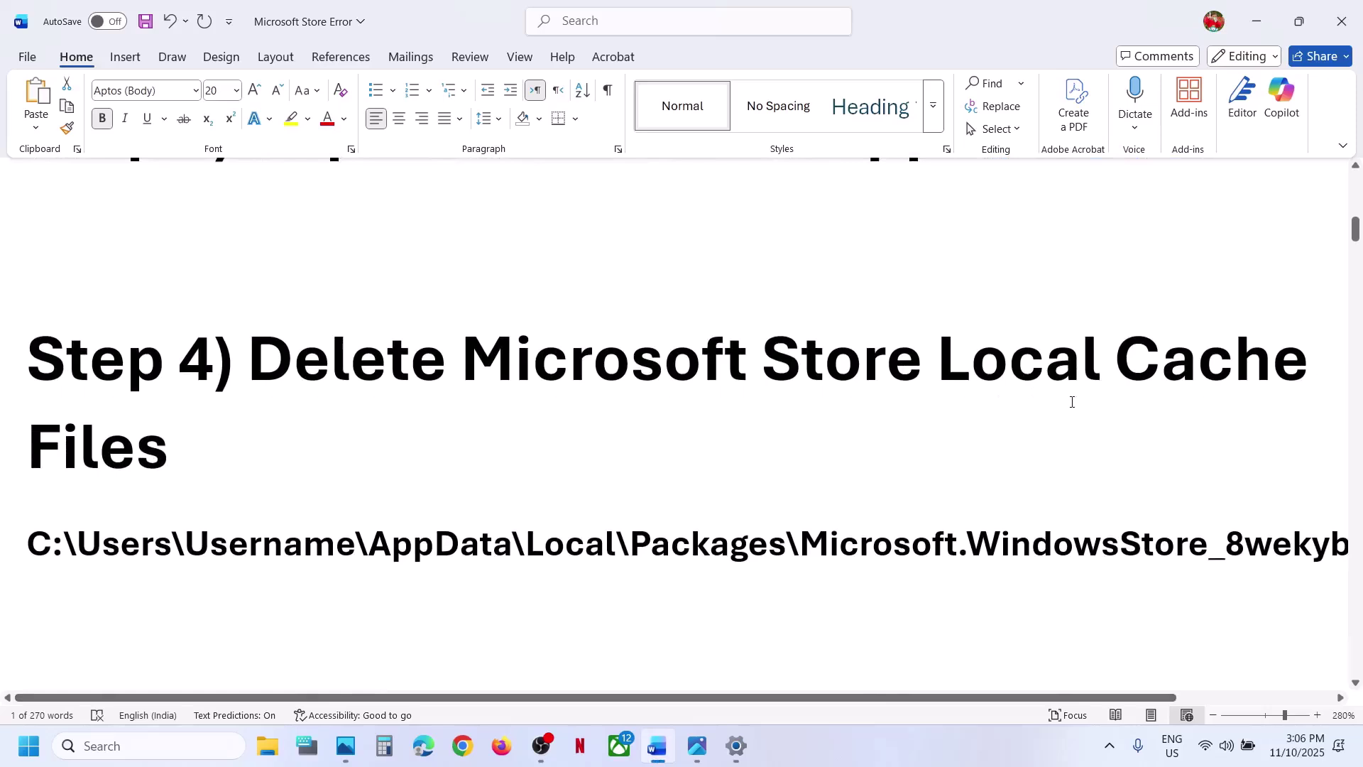
- Browse File Explorer to C:\Users\<user>\AppData\Local\Packages, checking the hidden-items view option
left_click(267, 745)
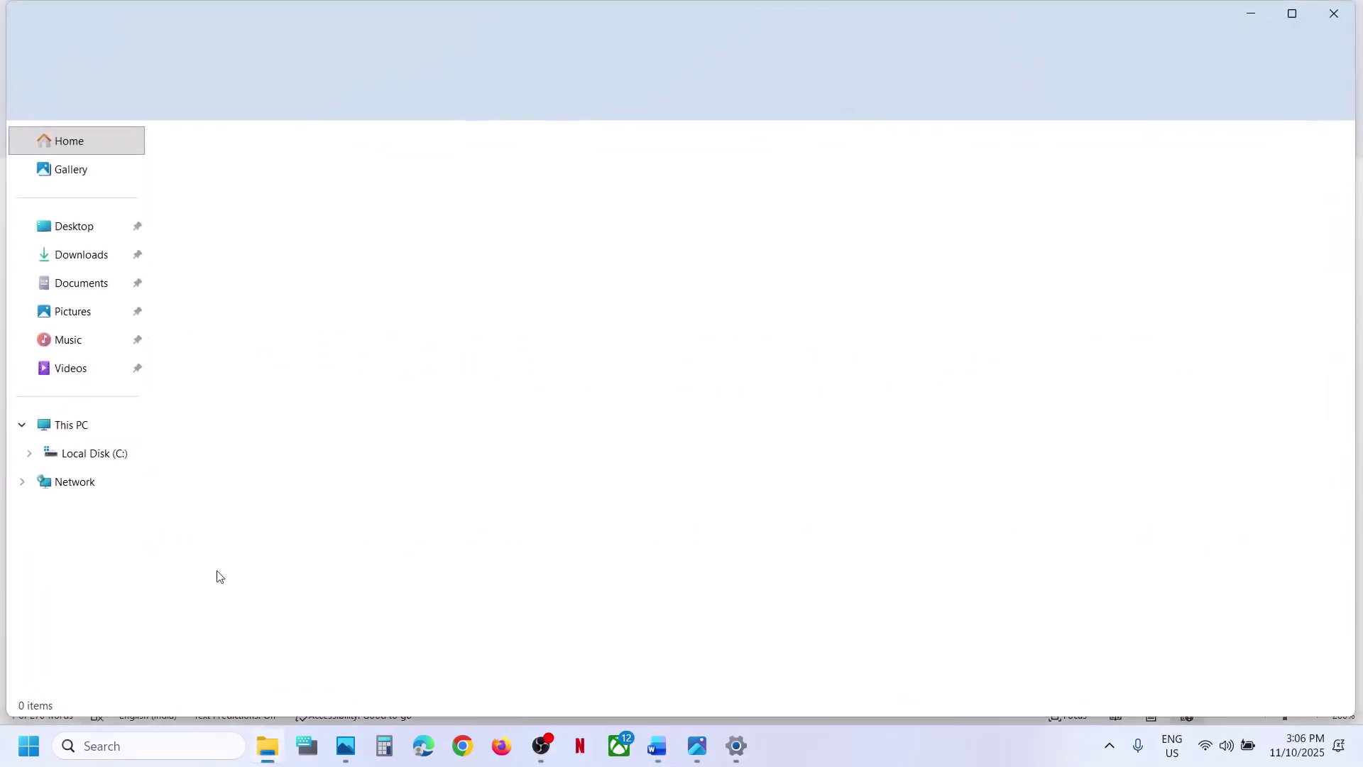
left_click(73, 419)
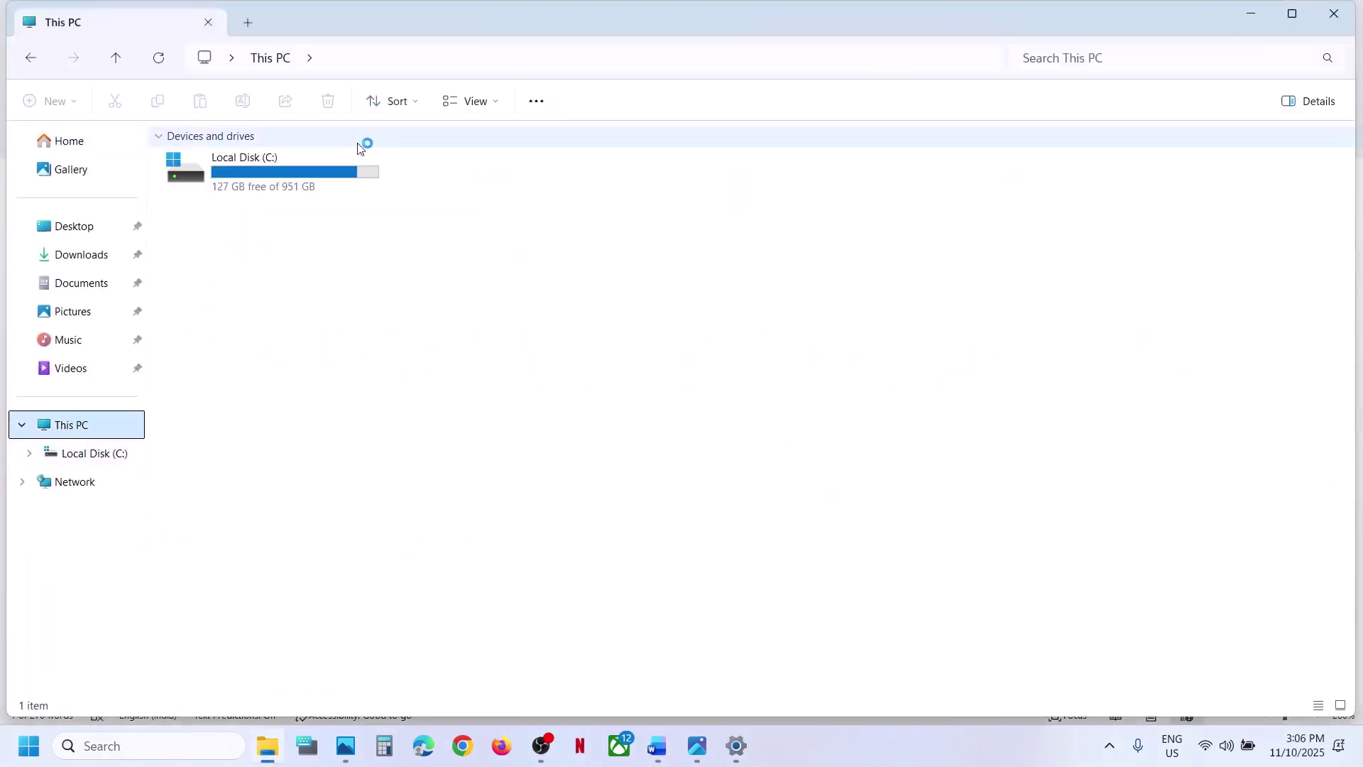
left_click(311, 169)
double_click(309, 169)
double_click(199, 580)
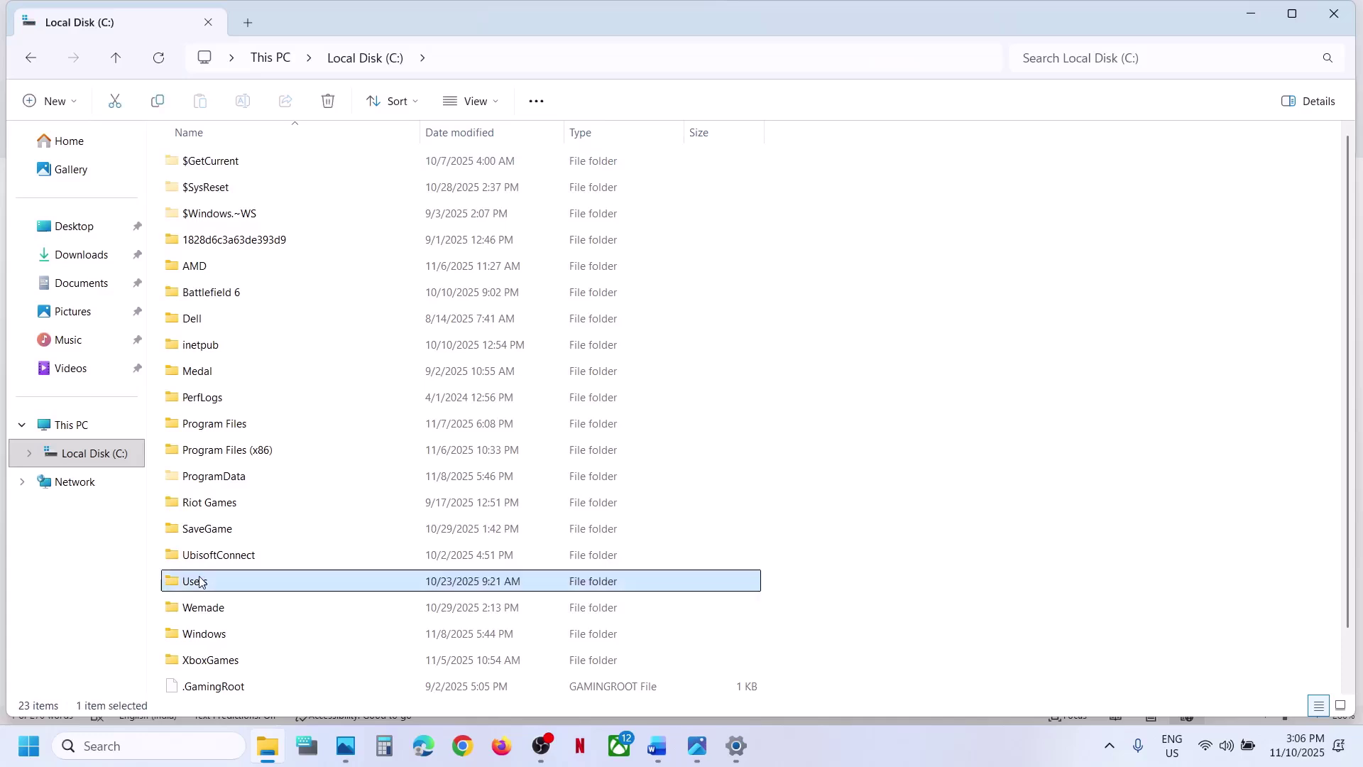
double_click(241, 161)
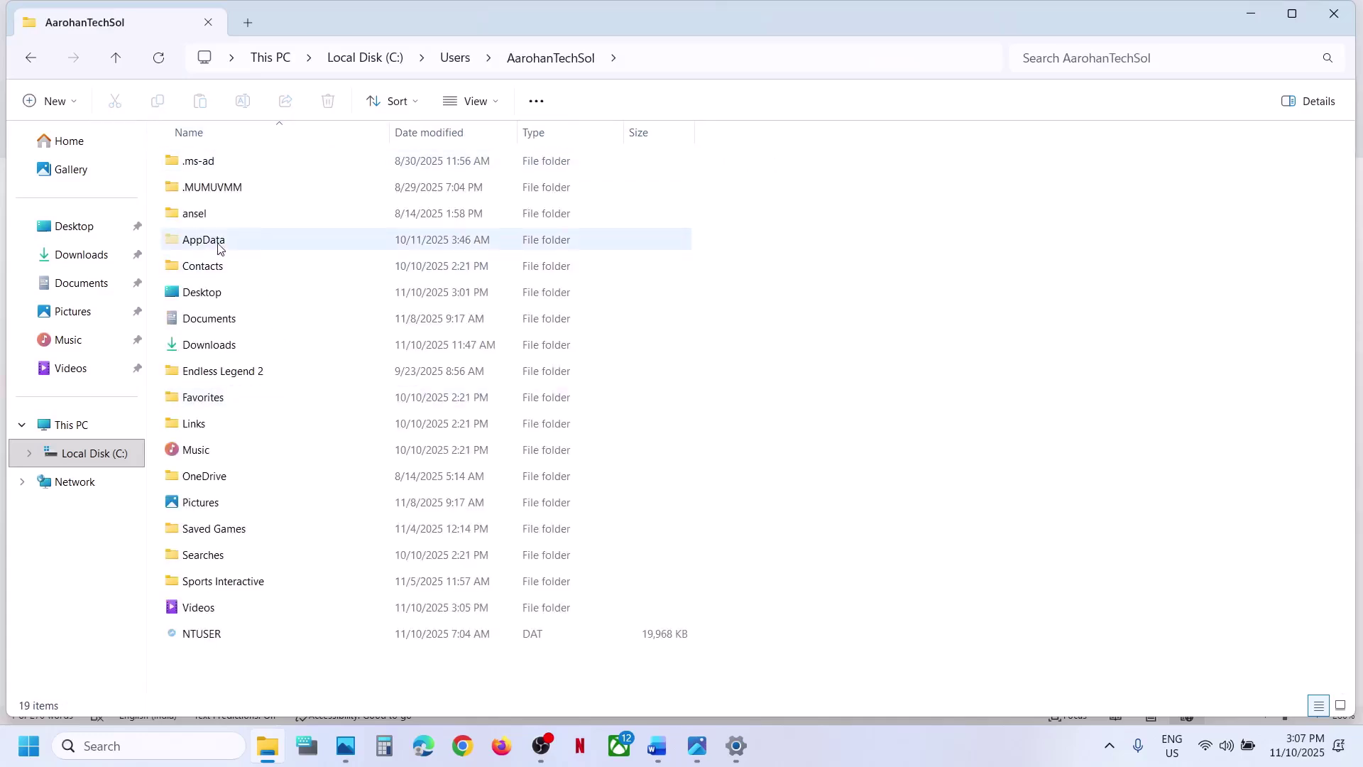
left_click(218, 244)
left_click(499, 103)
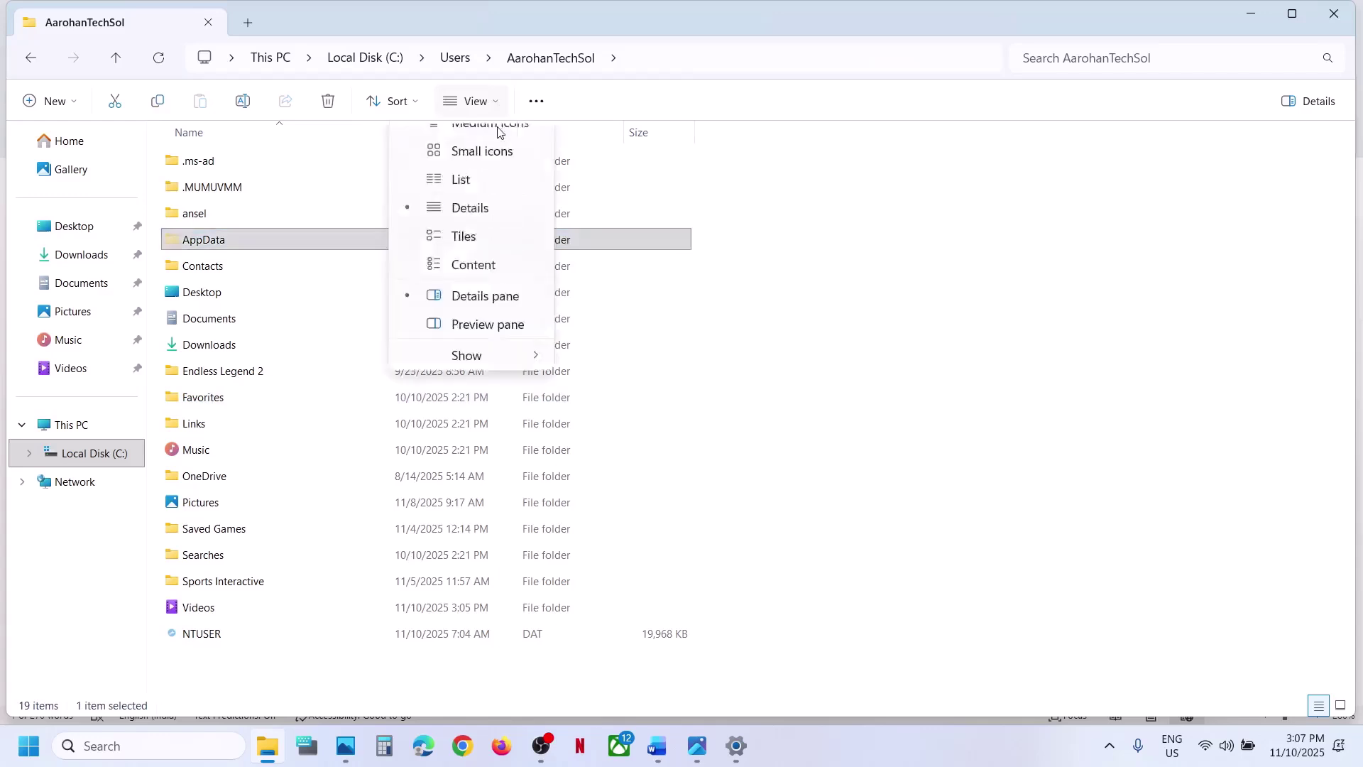
mouse_move(493, 435)
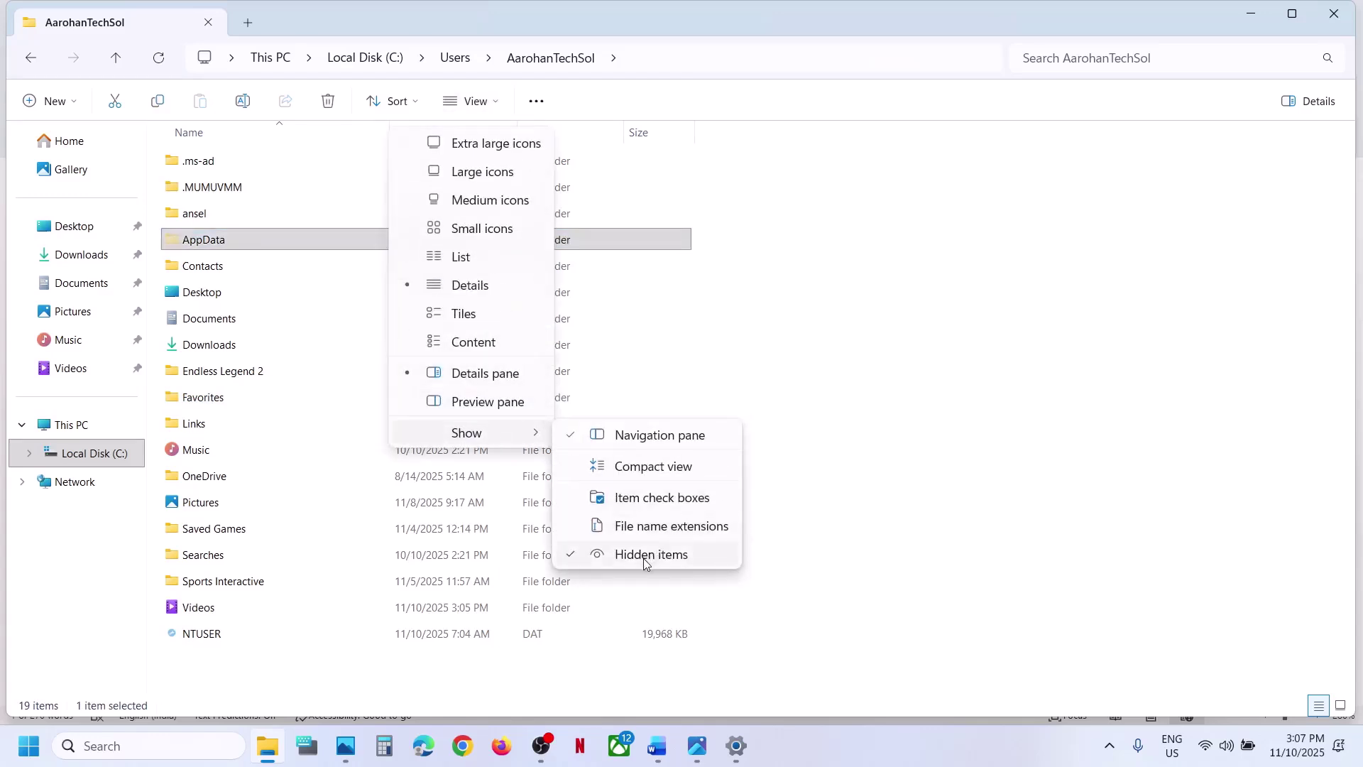
left_click(245, 247)
double_click(244, 246)
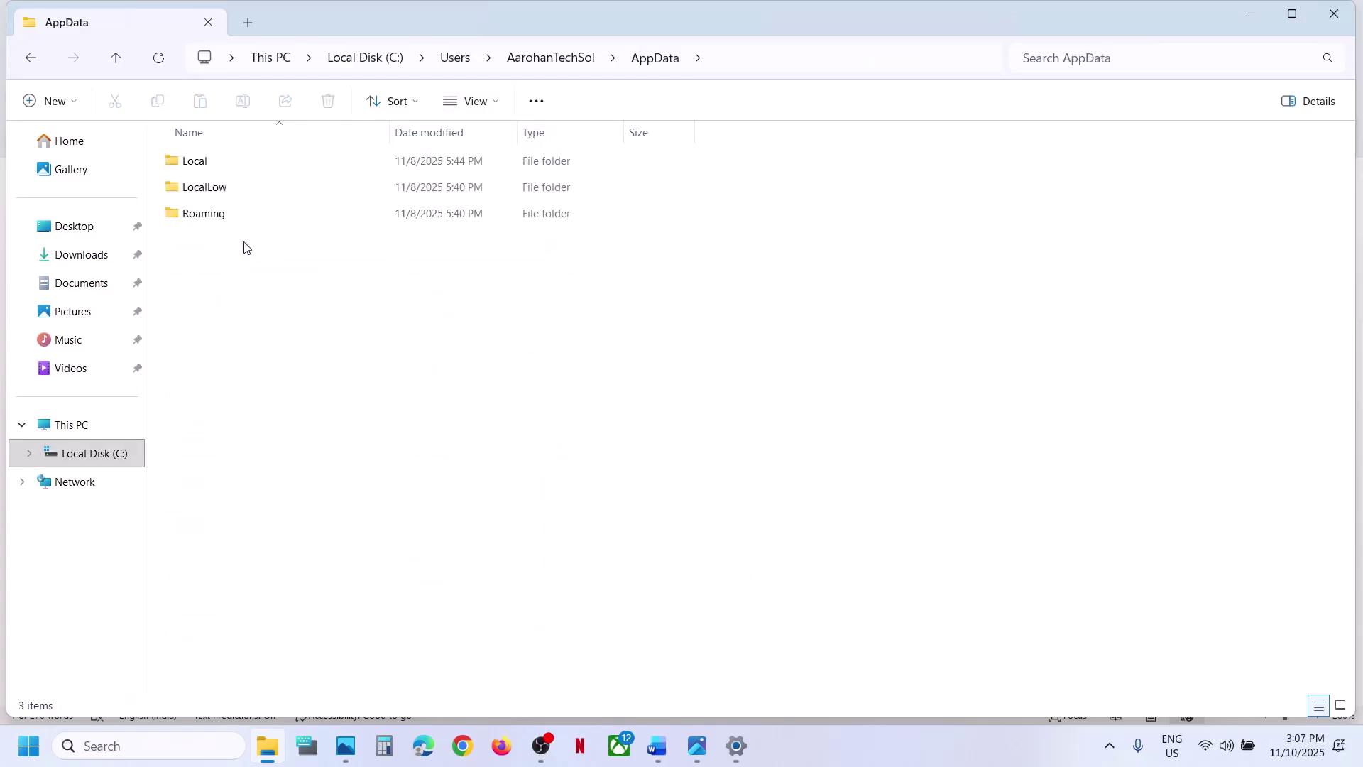
double_click(213, 167)
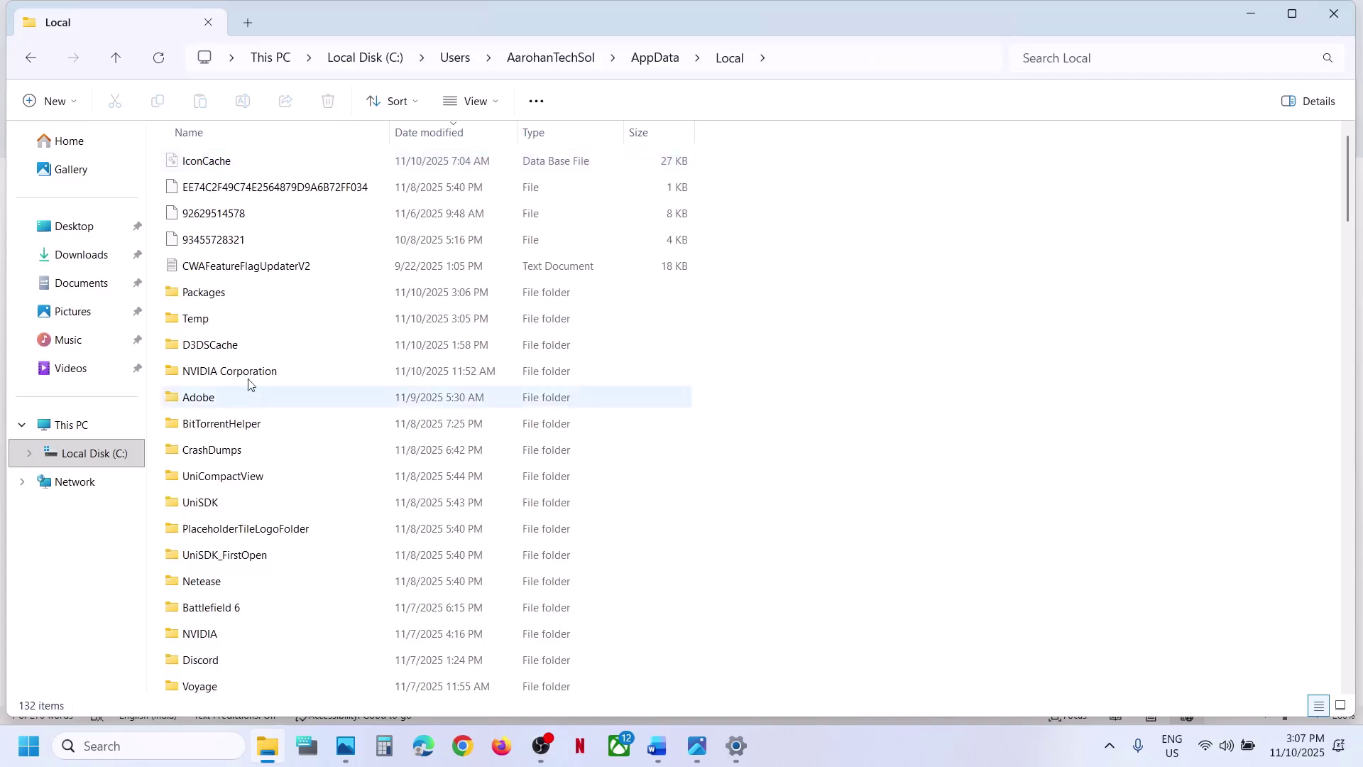
double_click(203, 293)
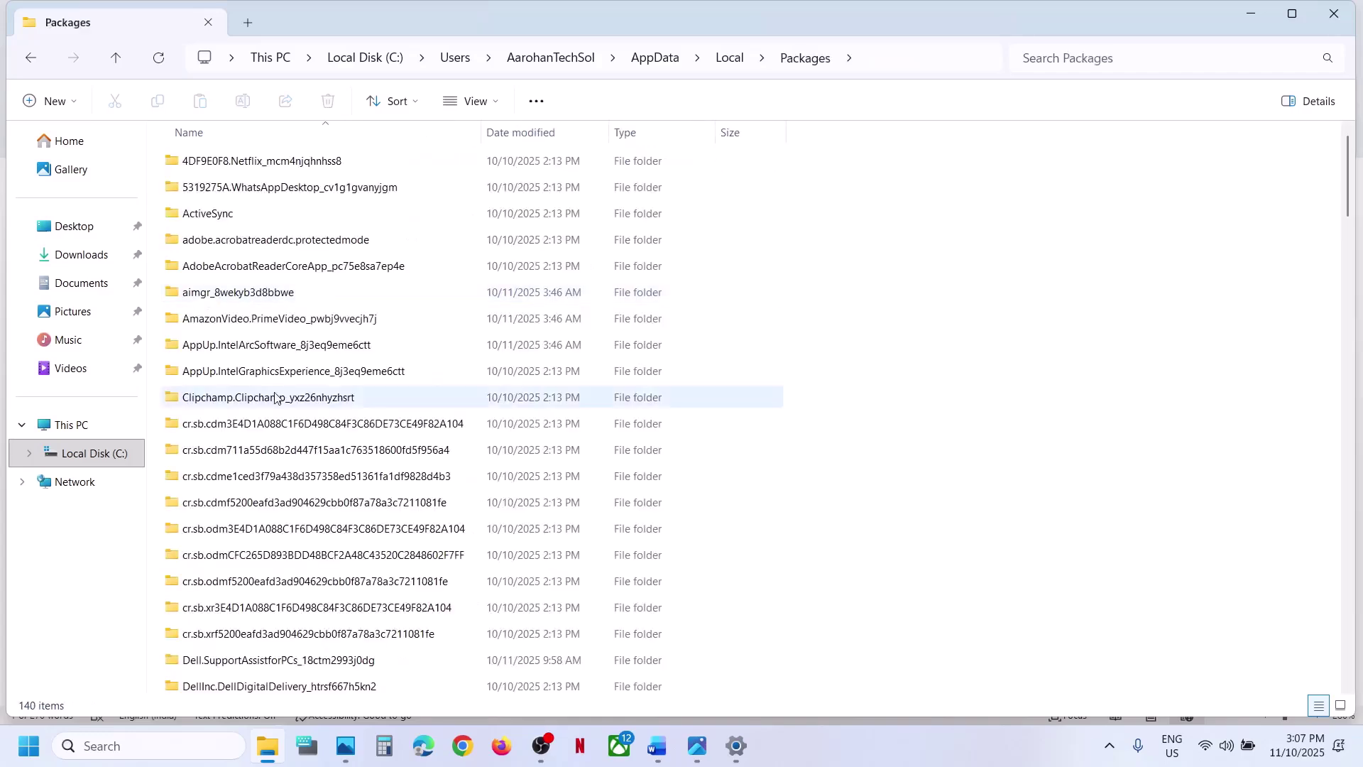
- Open Microsoft.WindowsStore_8wekyb3d8bbwe and delete its LocalCache folder
scroll(275, 394, "down", 20)
scroll(275, 398, "down", 5)
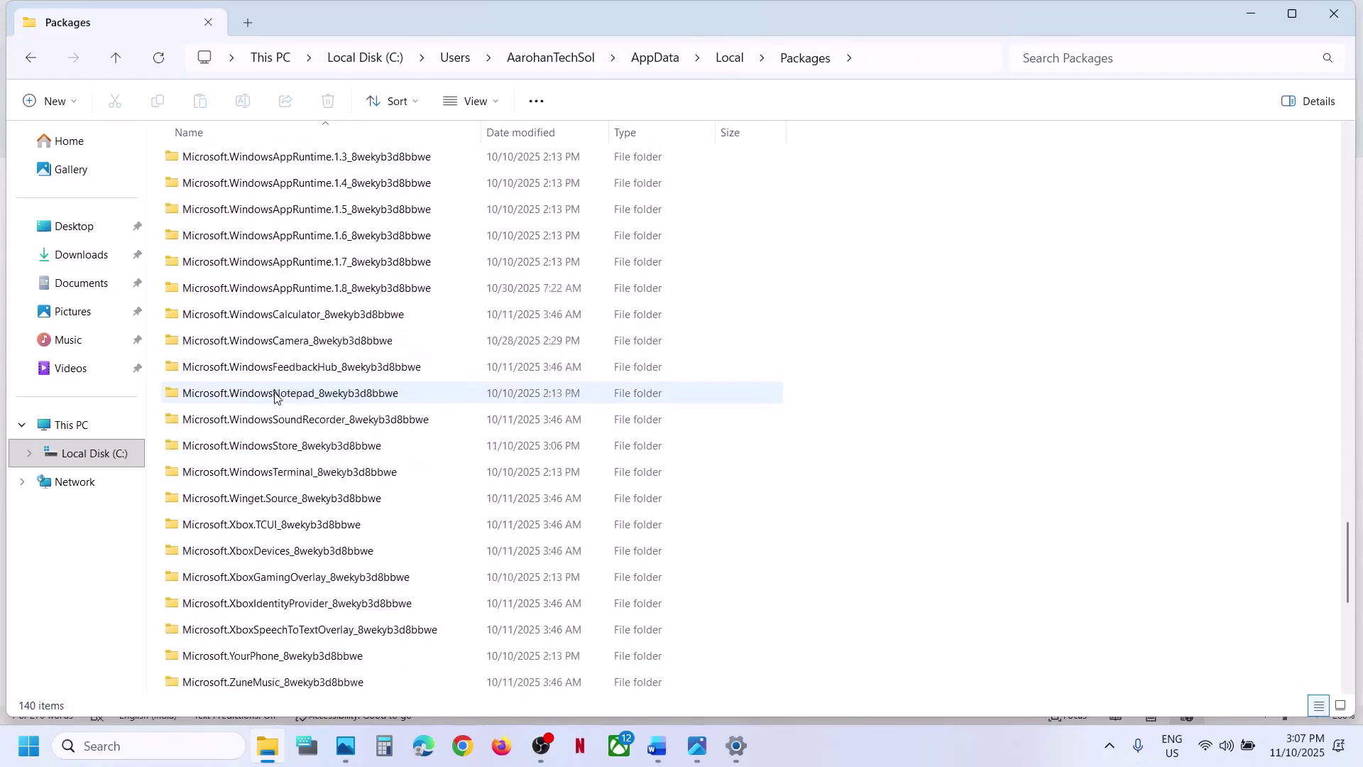
left_click(271, 344)
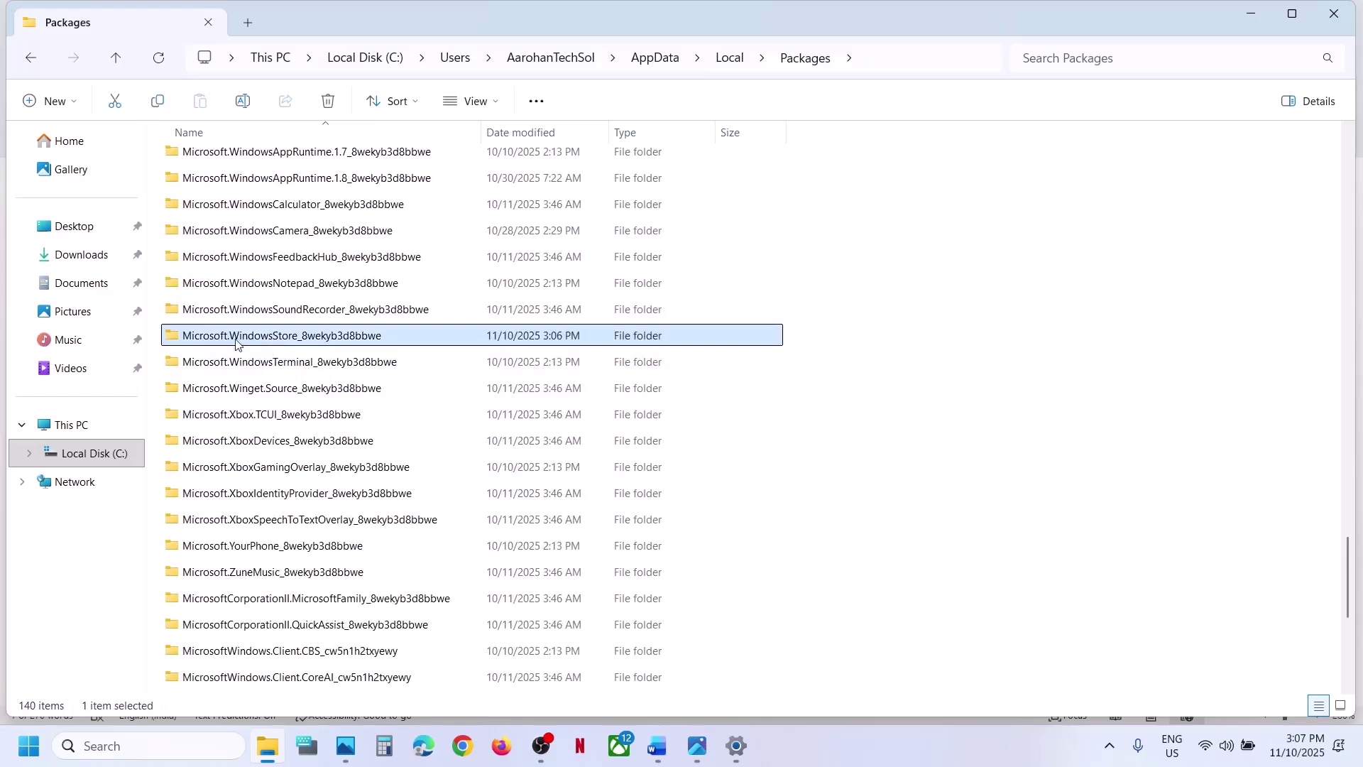
double_click(300, 341)
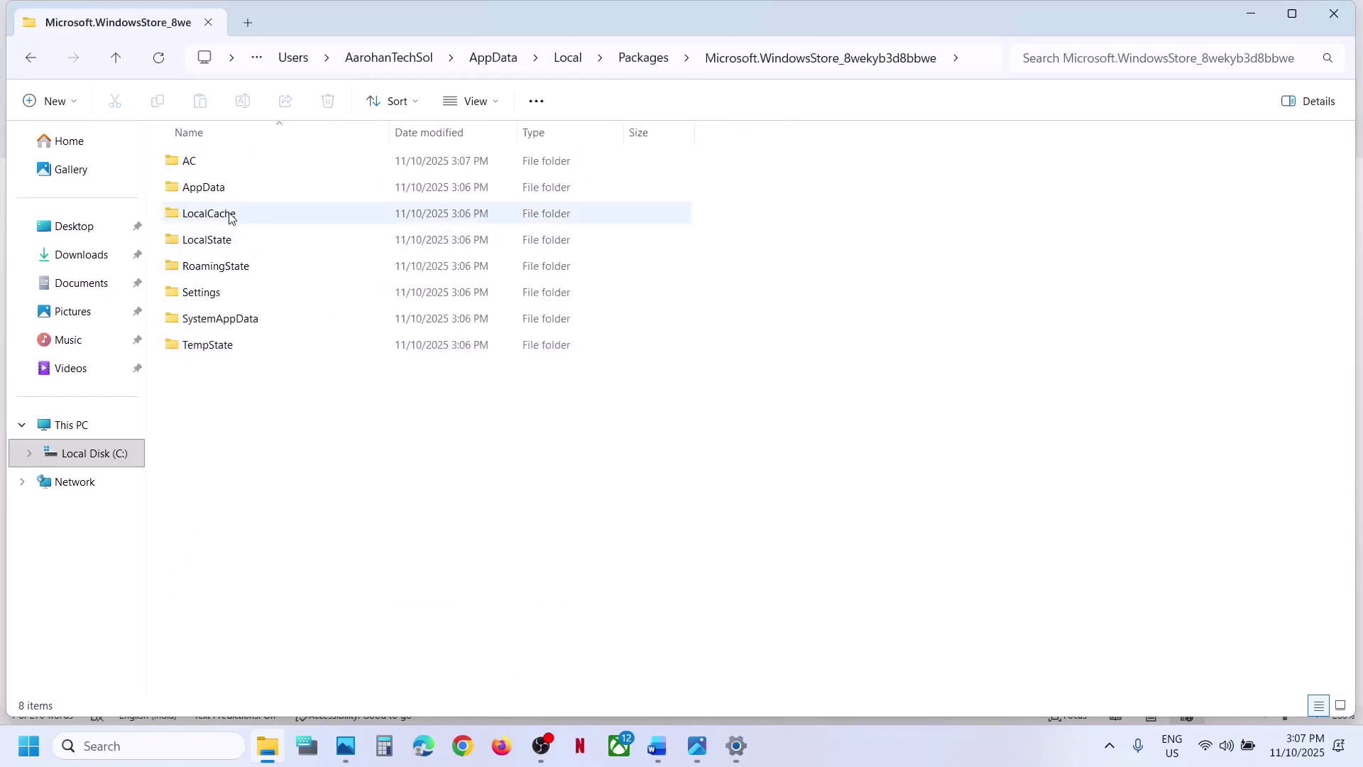
left_click(229, 218)
right_click(229, 218)
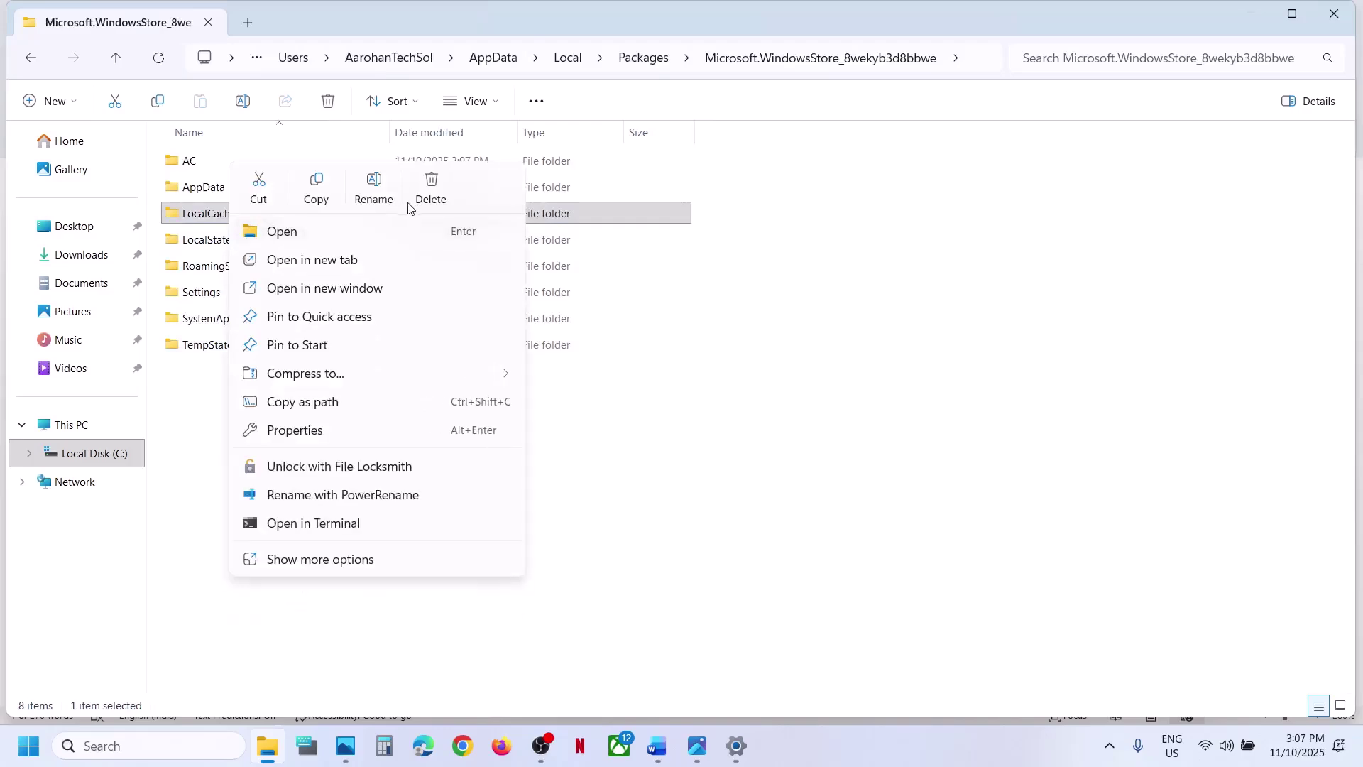
left_click(431, 190)
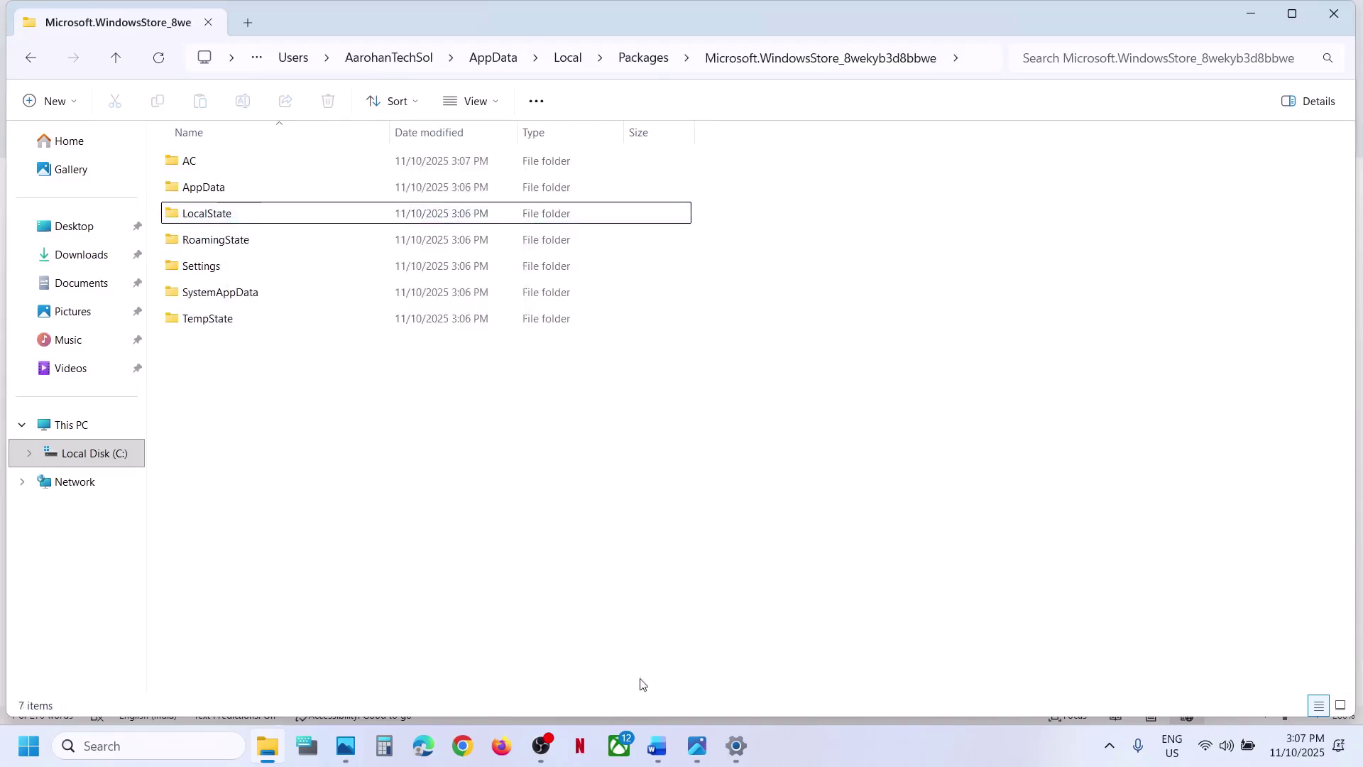
- Scroll the guide to Step 5 and launch Services by searching 'ser'
left_click(656, 746)
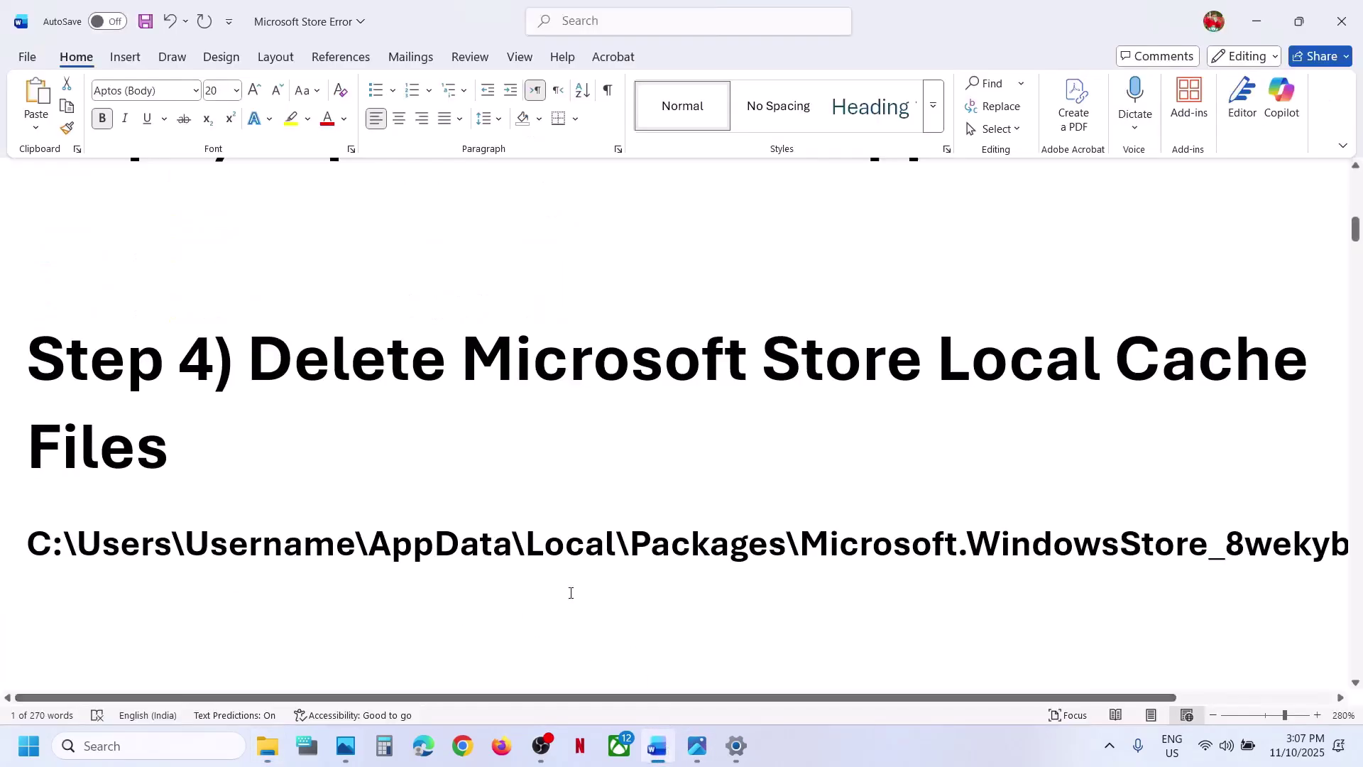
scroll(565, 589, "down", 5)
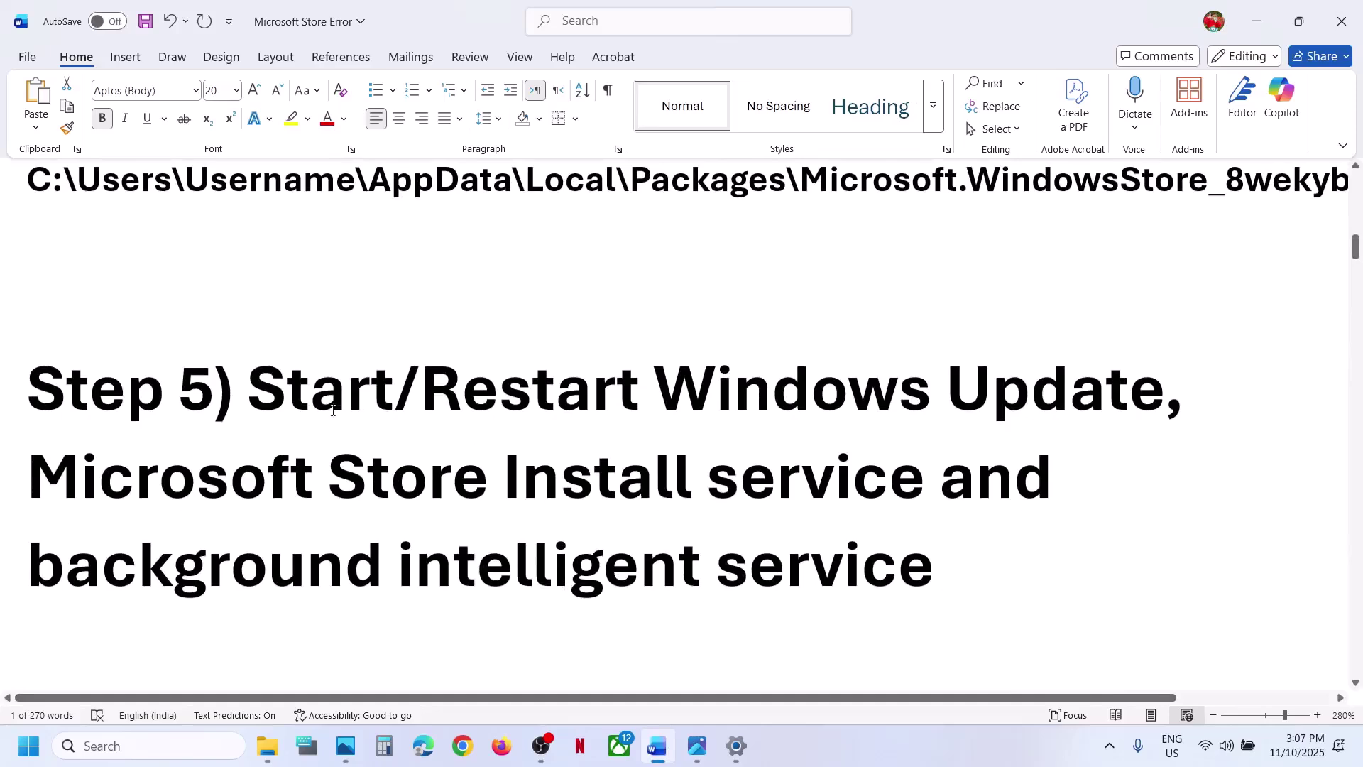
left_click(120, 754)
type("ser")
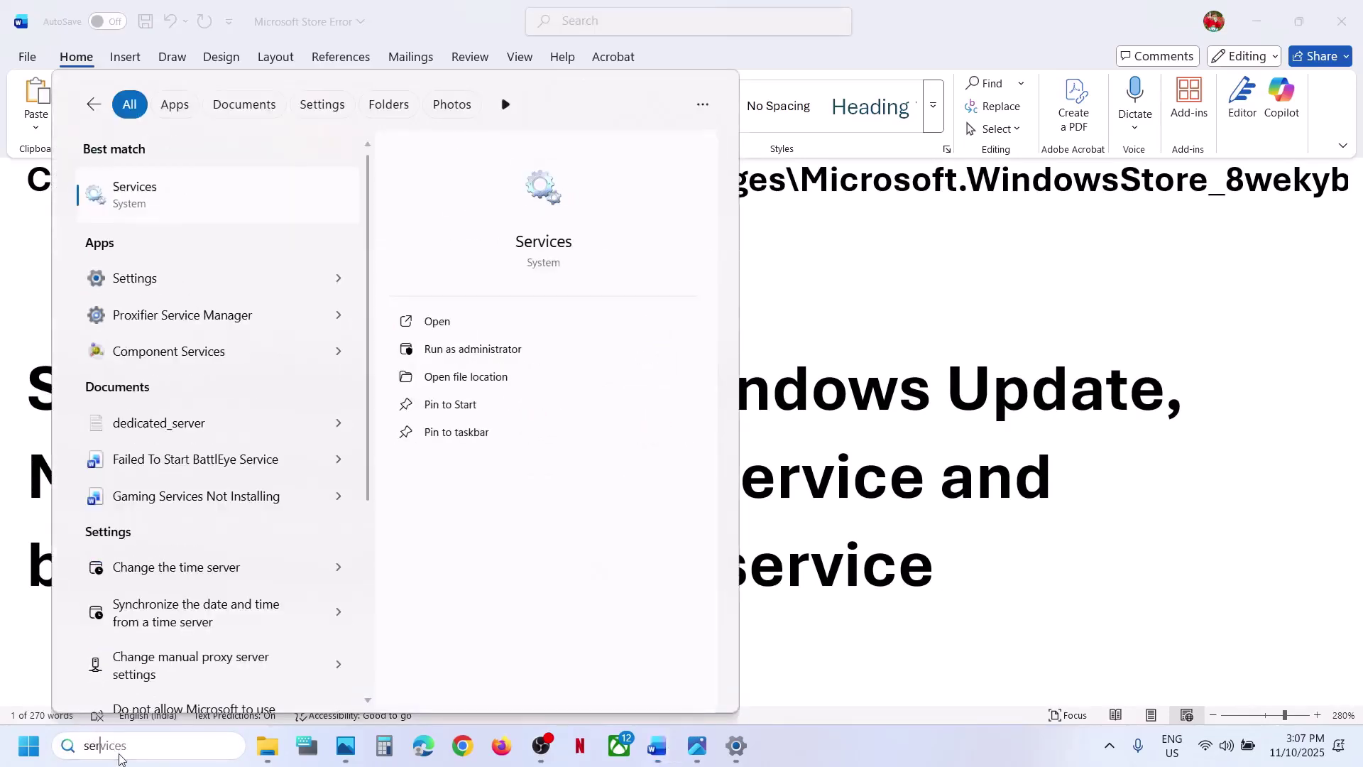
key("Return")
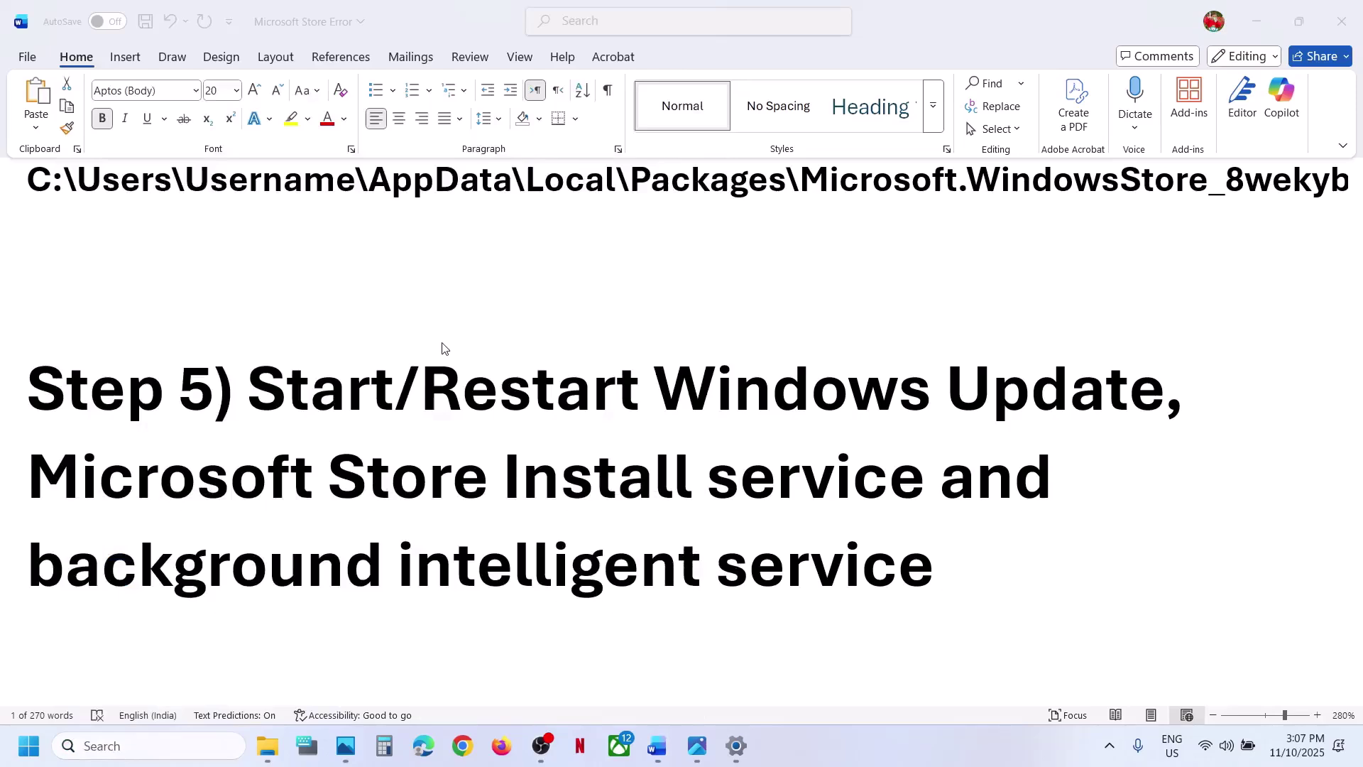
- Set the Windows Update service's startup type to Automatic and apply it
left_click(433, 560)
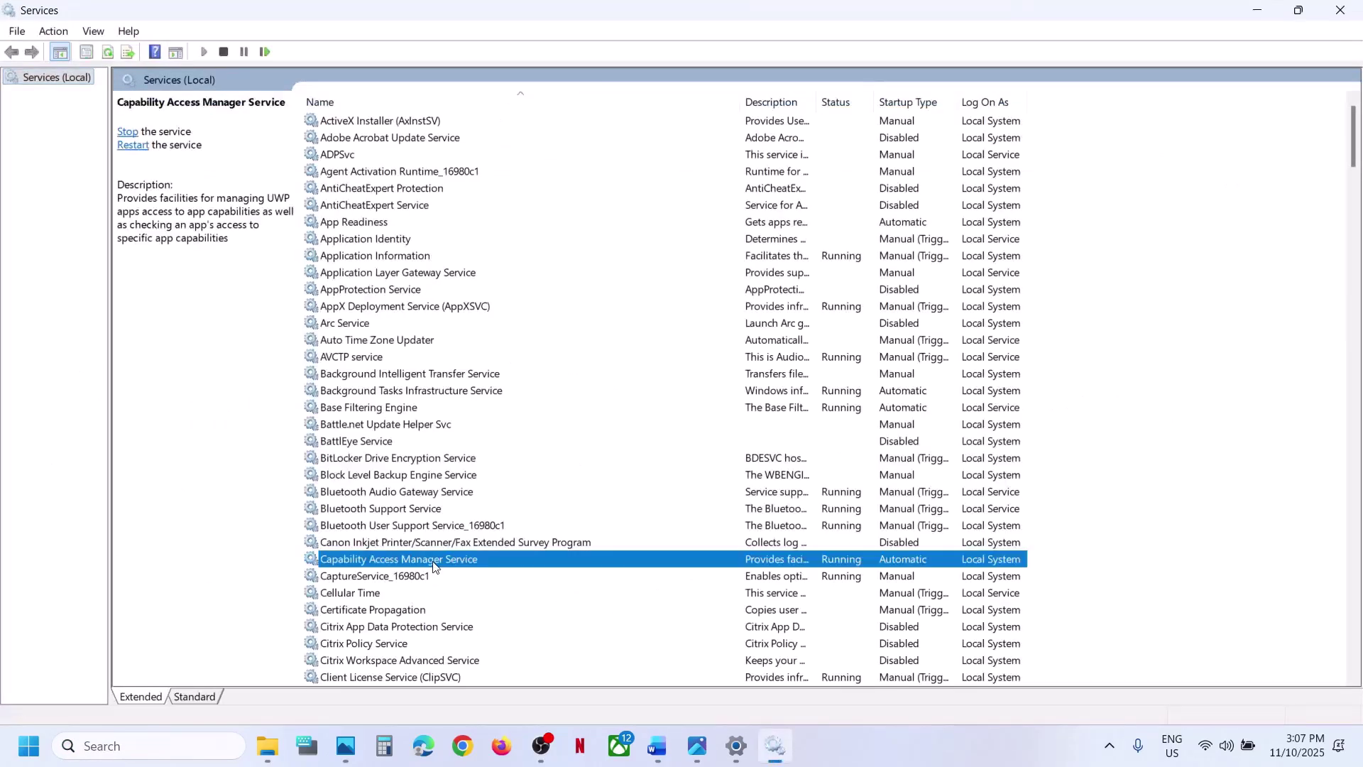
key("w")
scroll(434, 566, "down", 7)
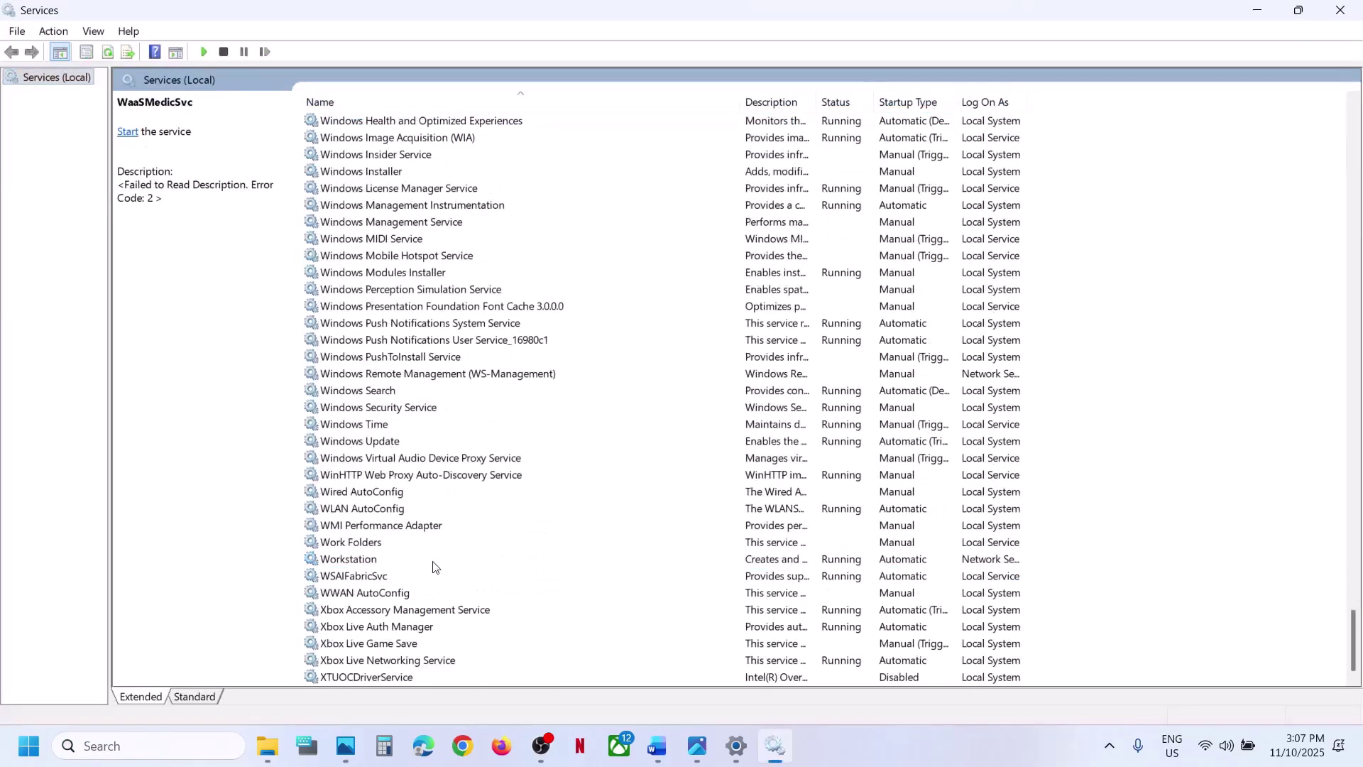
left_click(386, 447)
double_click(473, 440)
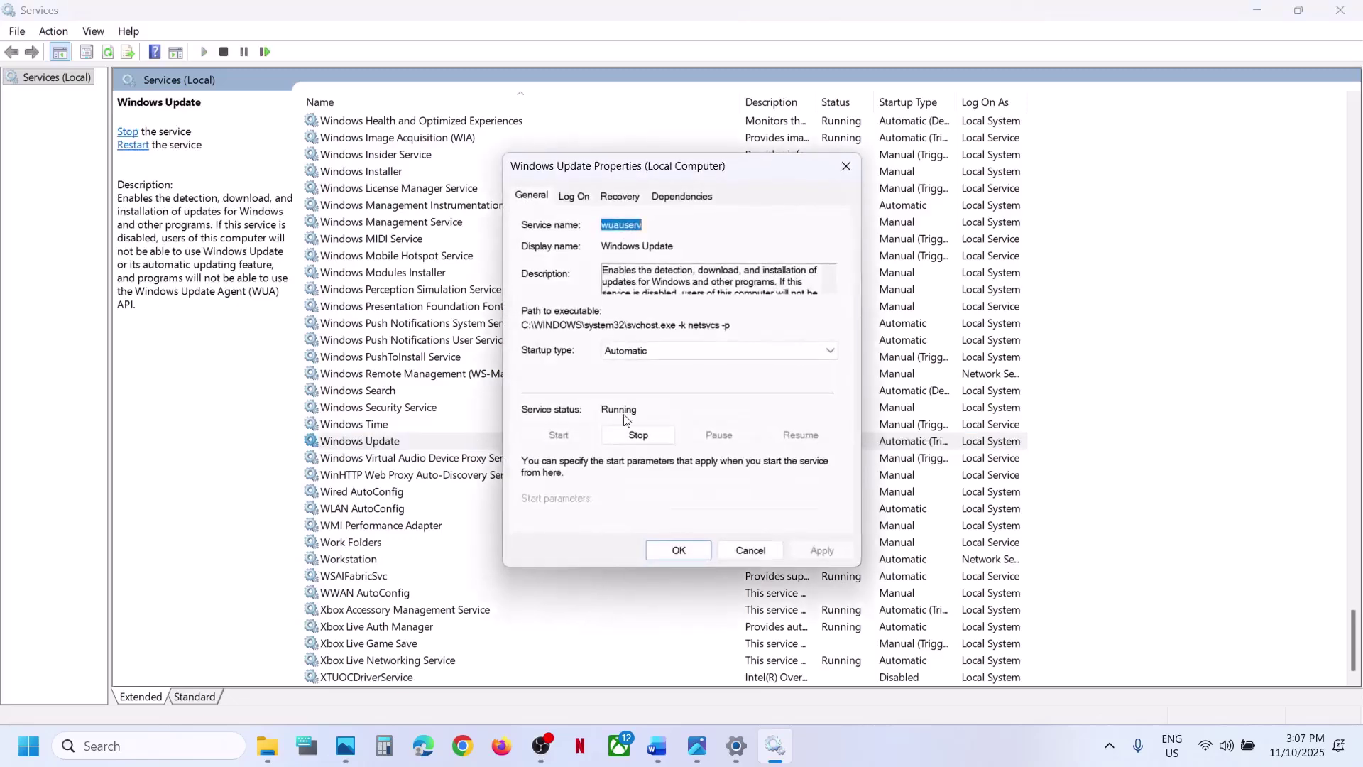
left_click(641, 352)
left_click(643, 378)
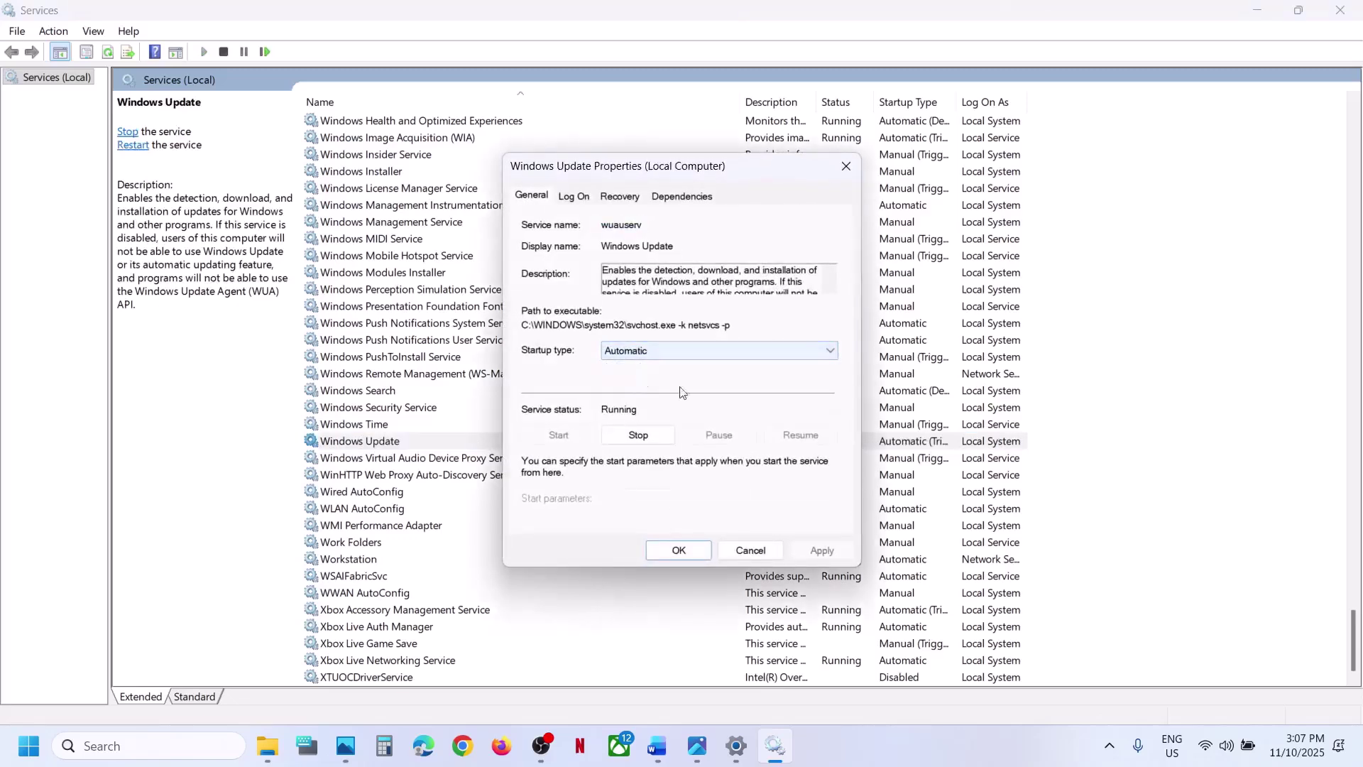
left_click(819, 551)
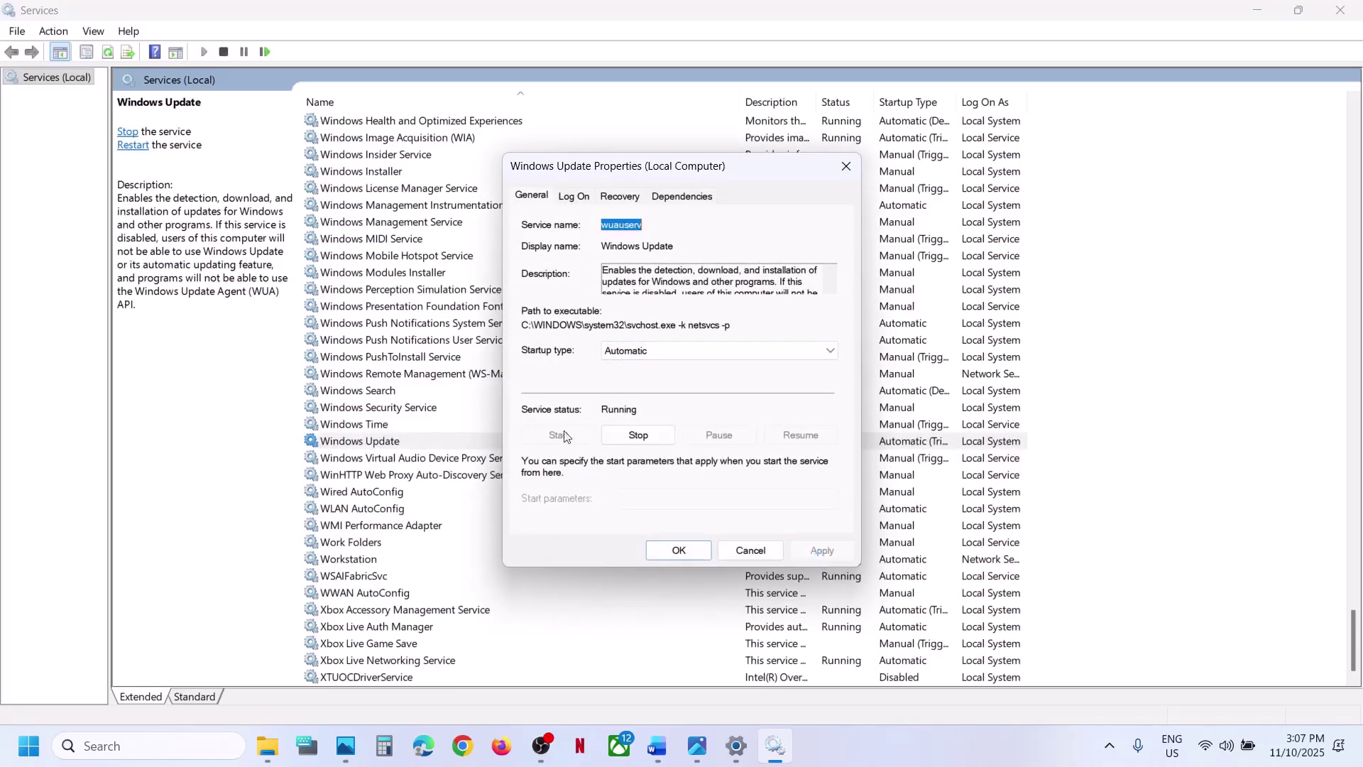
left_click(684, 557)
- Restart the Windows Update service
right_click(387, 441)
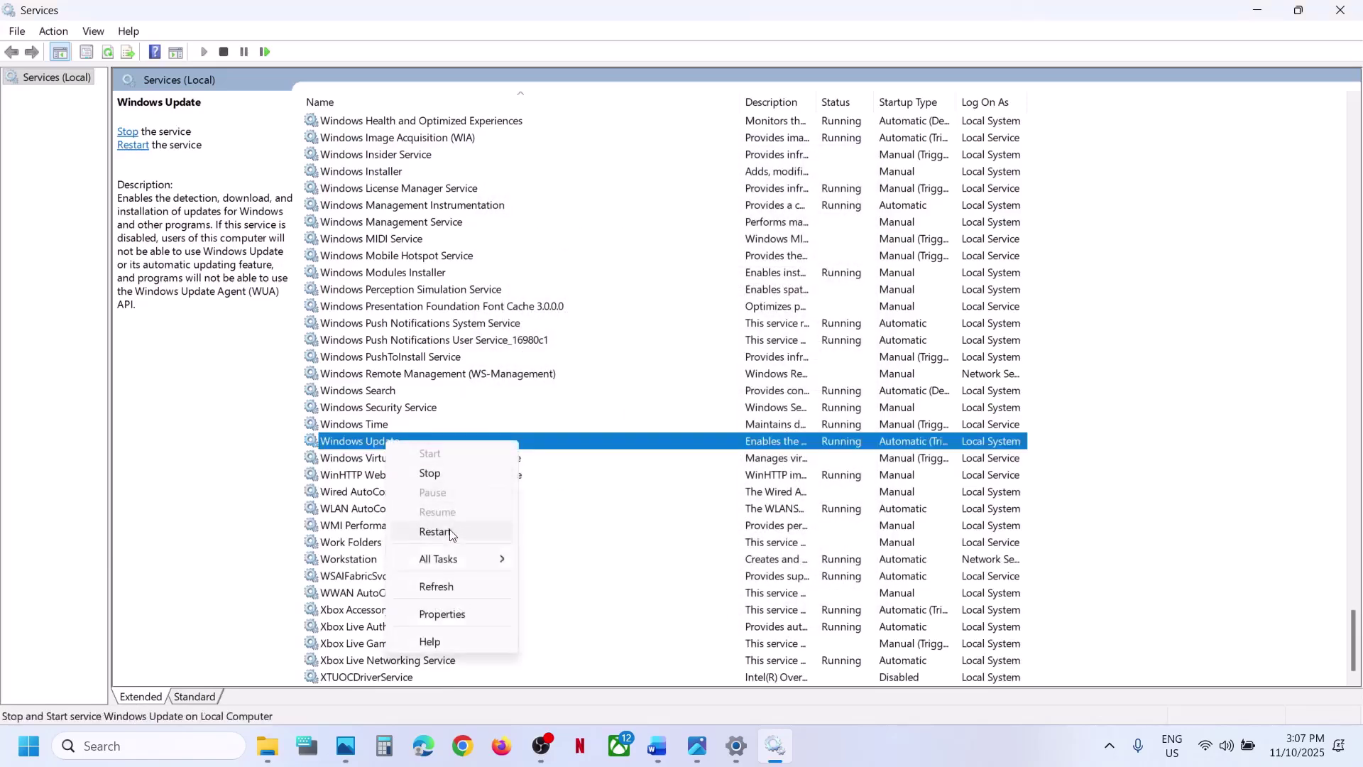
left_click(439, 531)
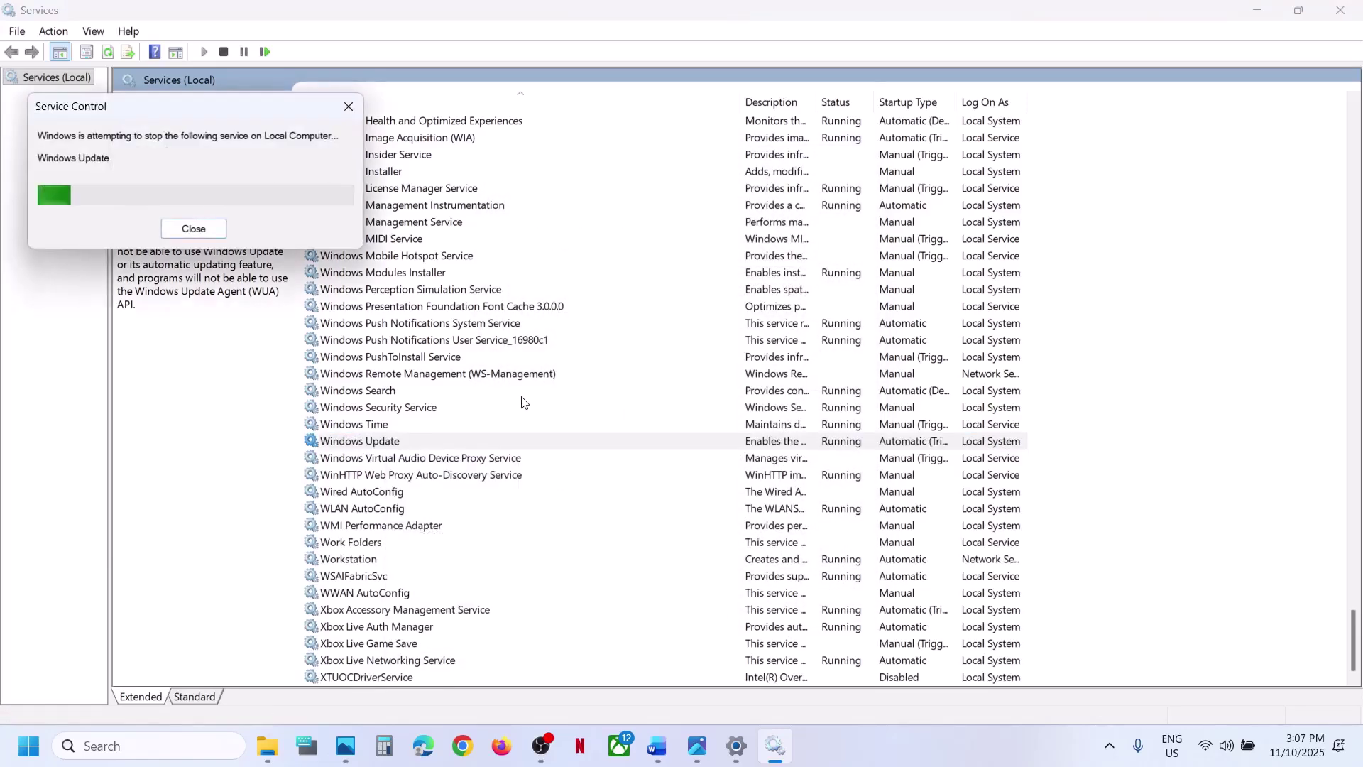
left_click(434, 374)
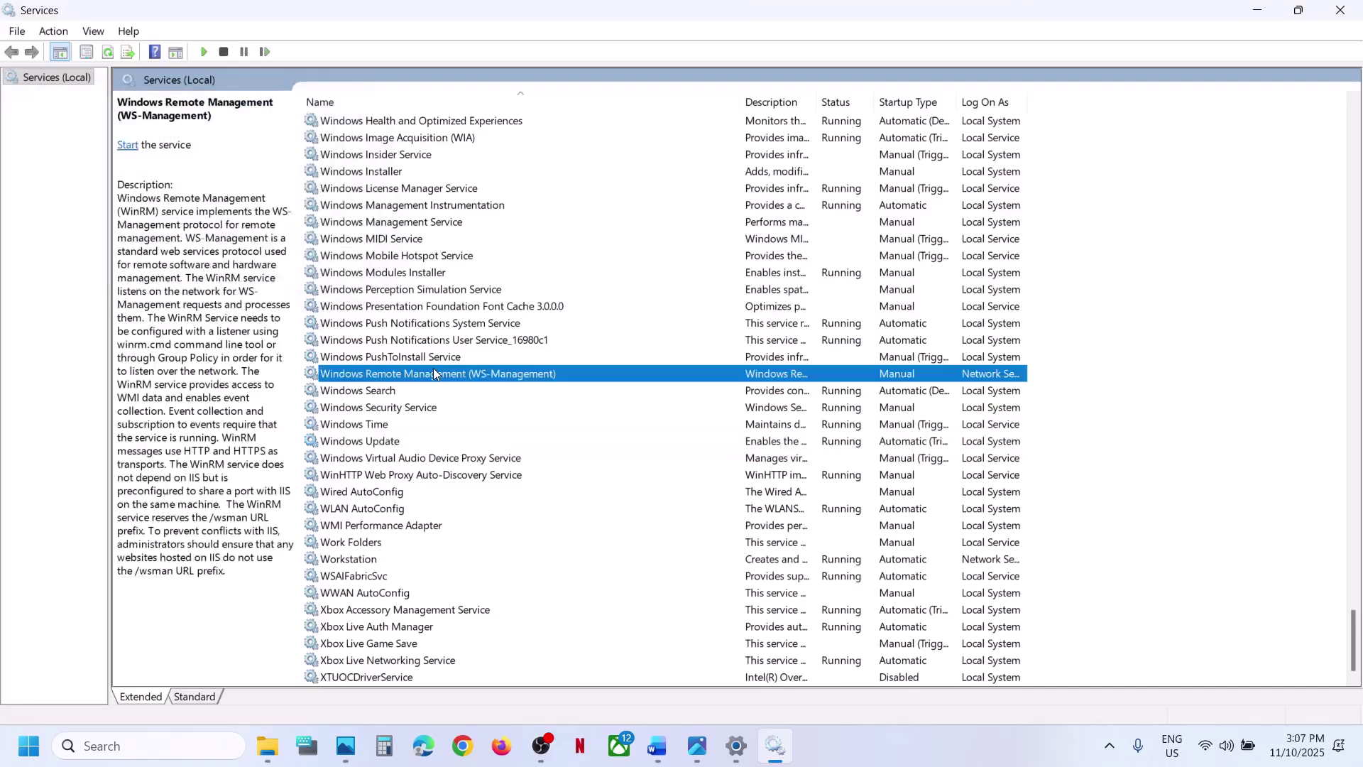
- Set Microsoft Store Install Service's startup type to Automatic and apply it
key("m")
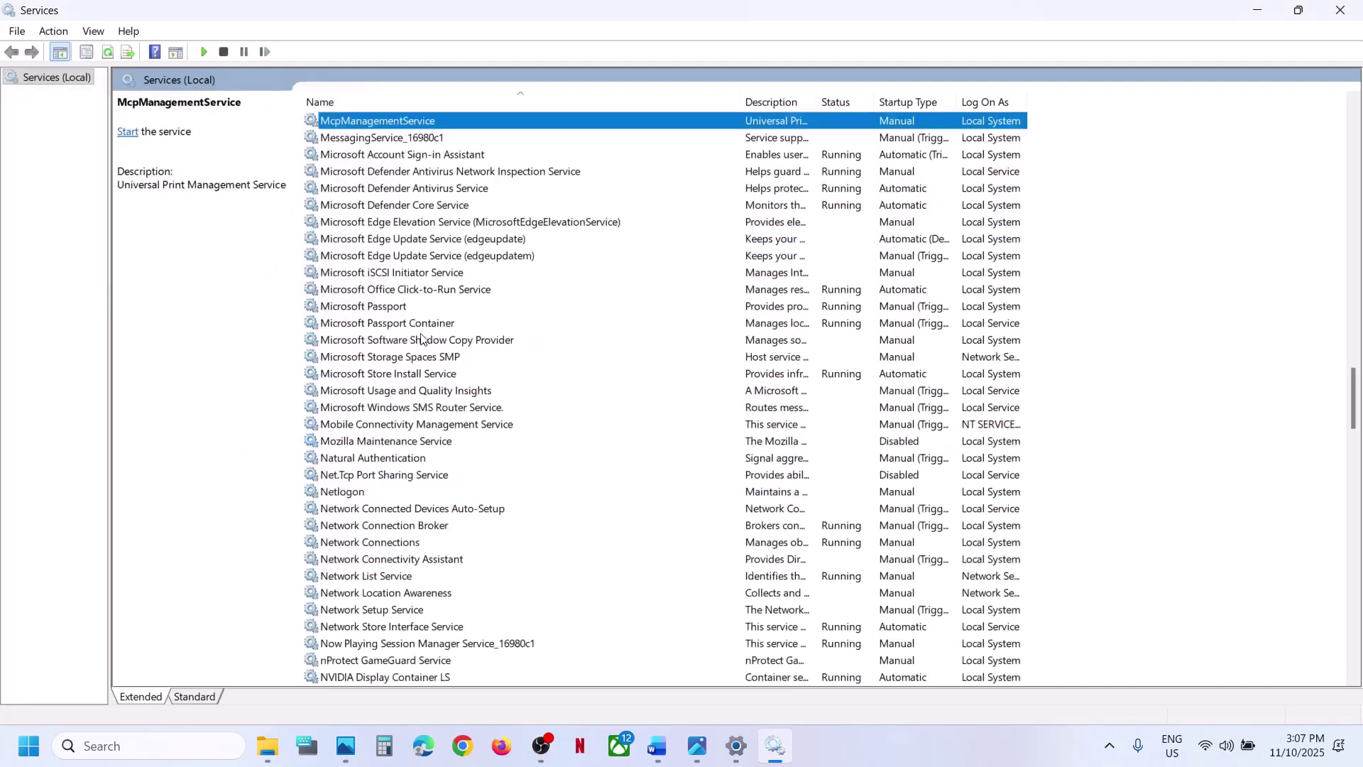
left_click(404, 374)
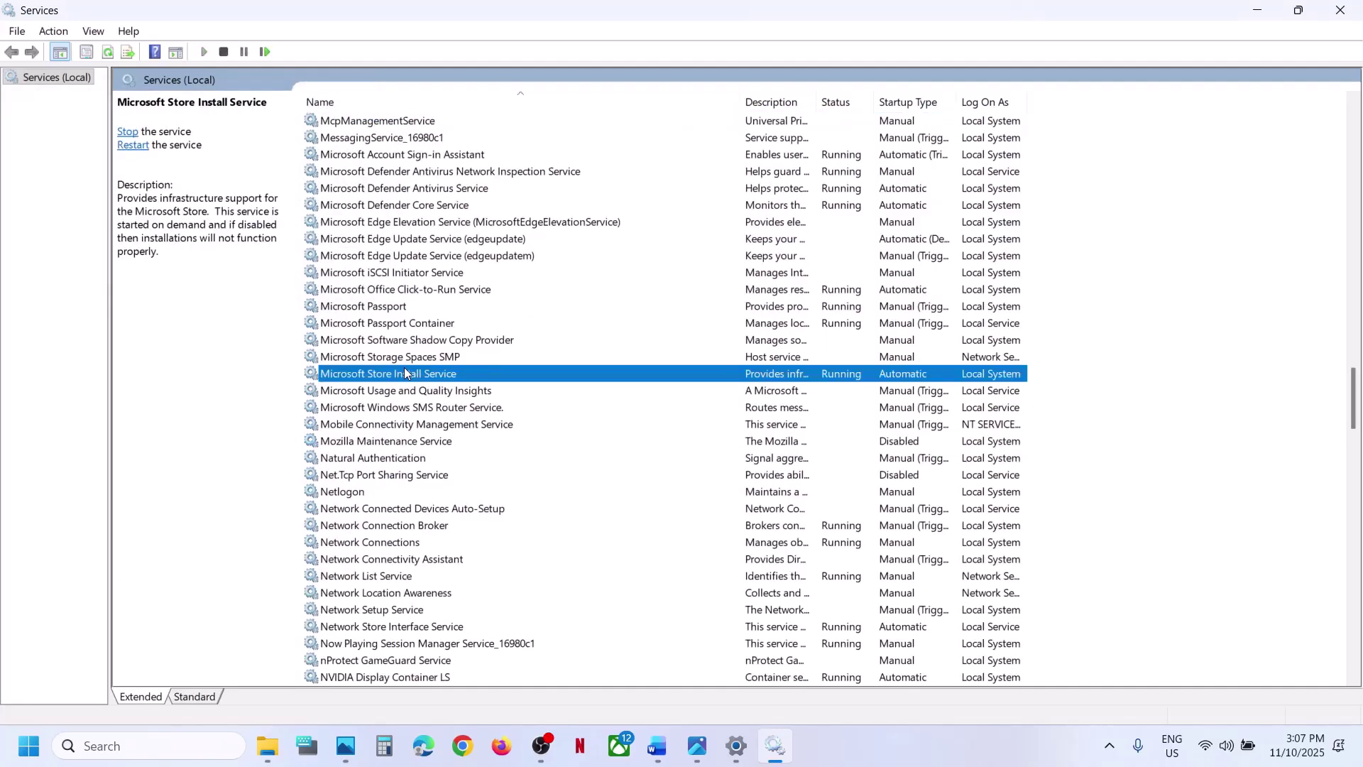
double_click(489, 377)
left_click(635, 351)
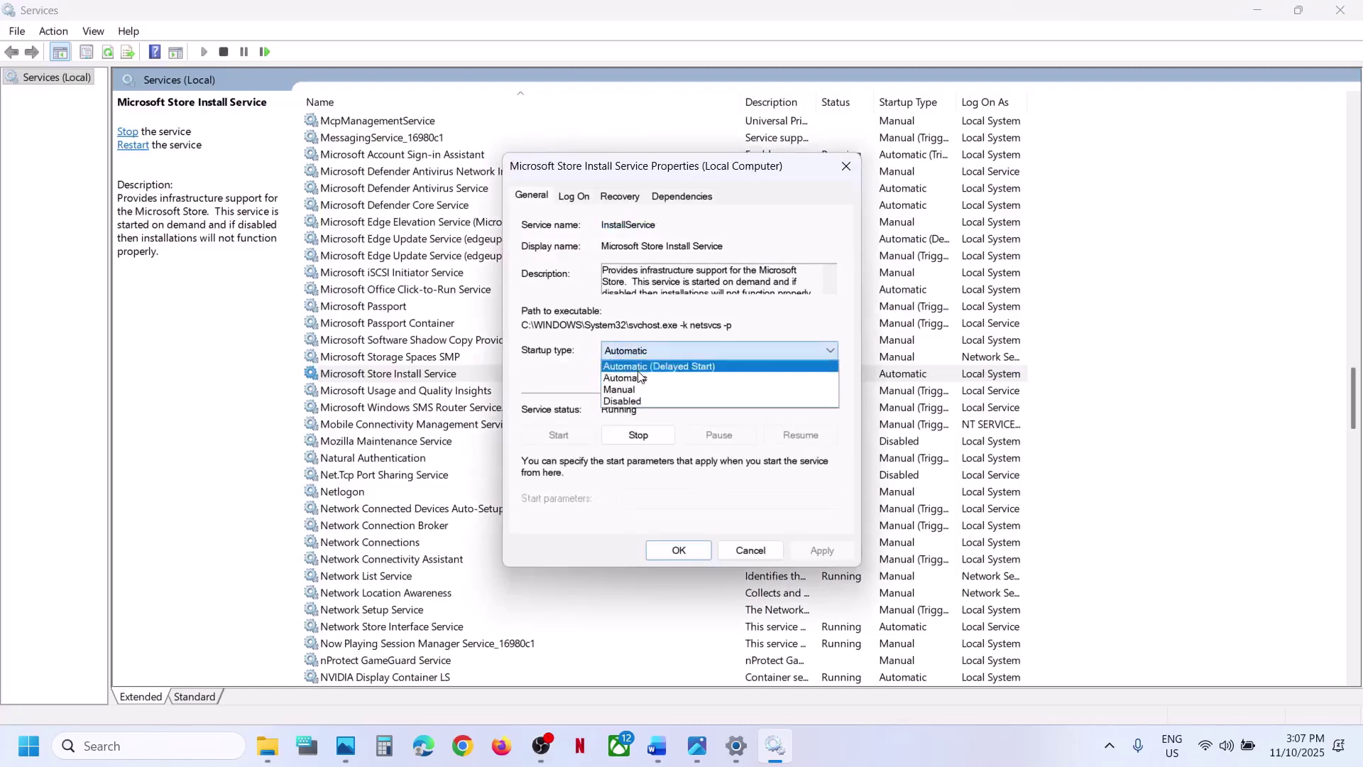
left_click(641, 378)
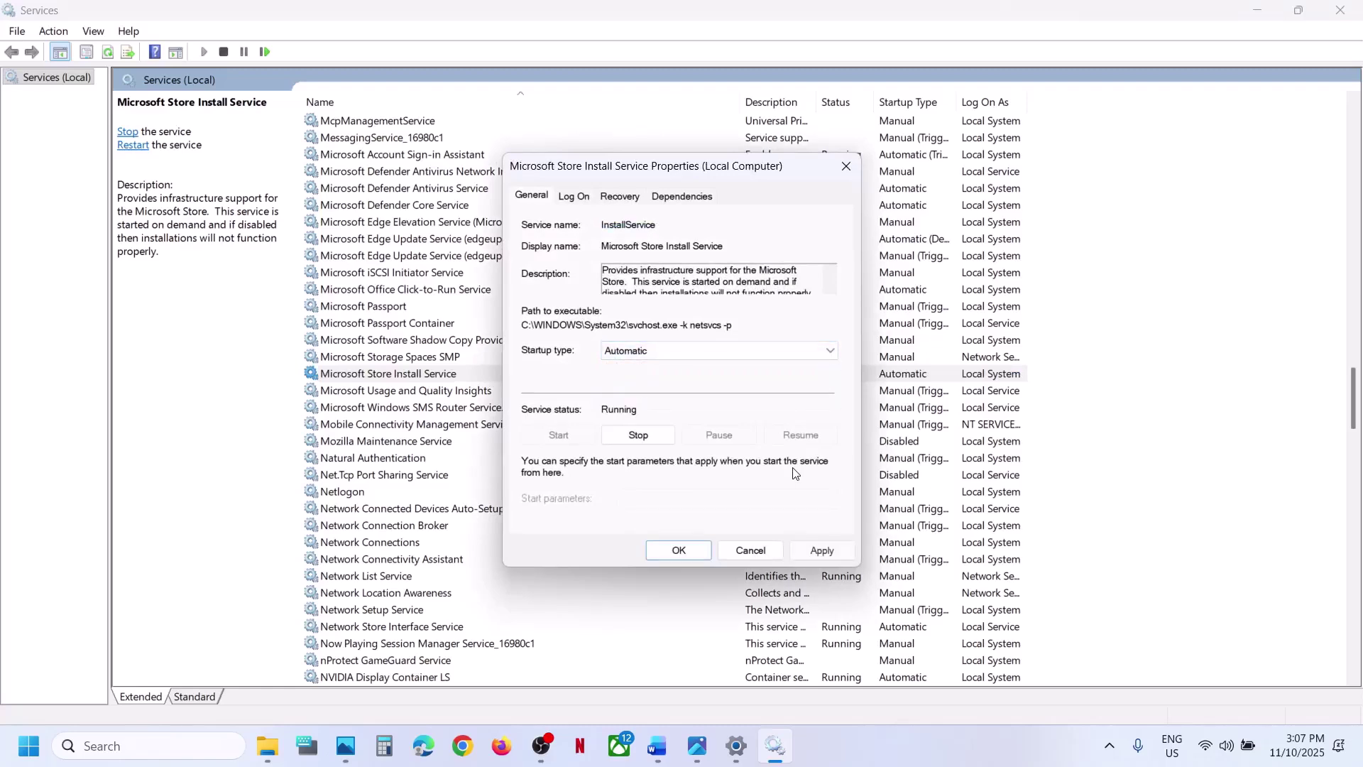
left_click(822, 551)
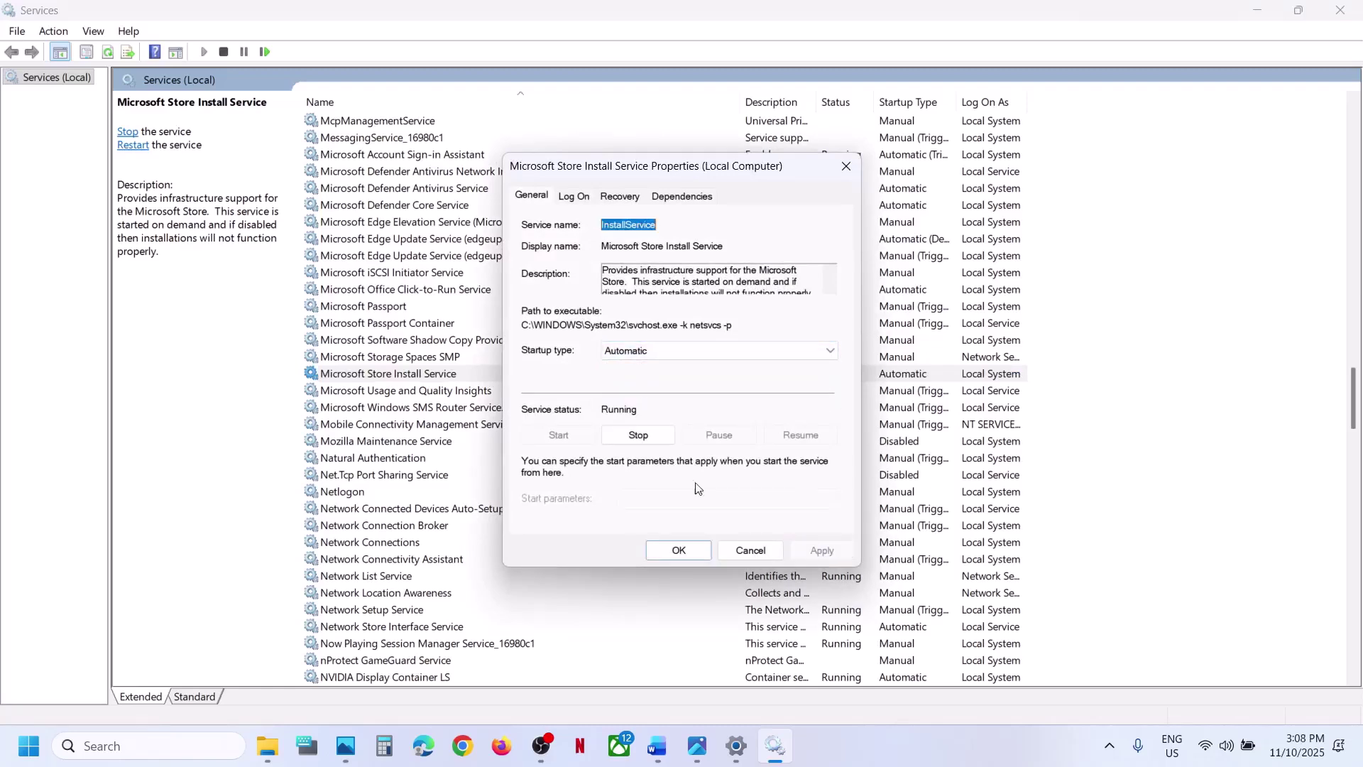
left_click(676, 551)
- Restart the Microsoft Store Install Service
left_click(419, 376)
right_click(419, 376)
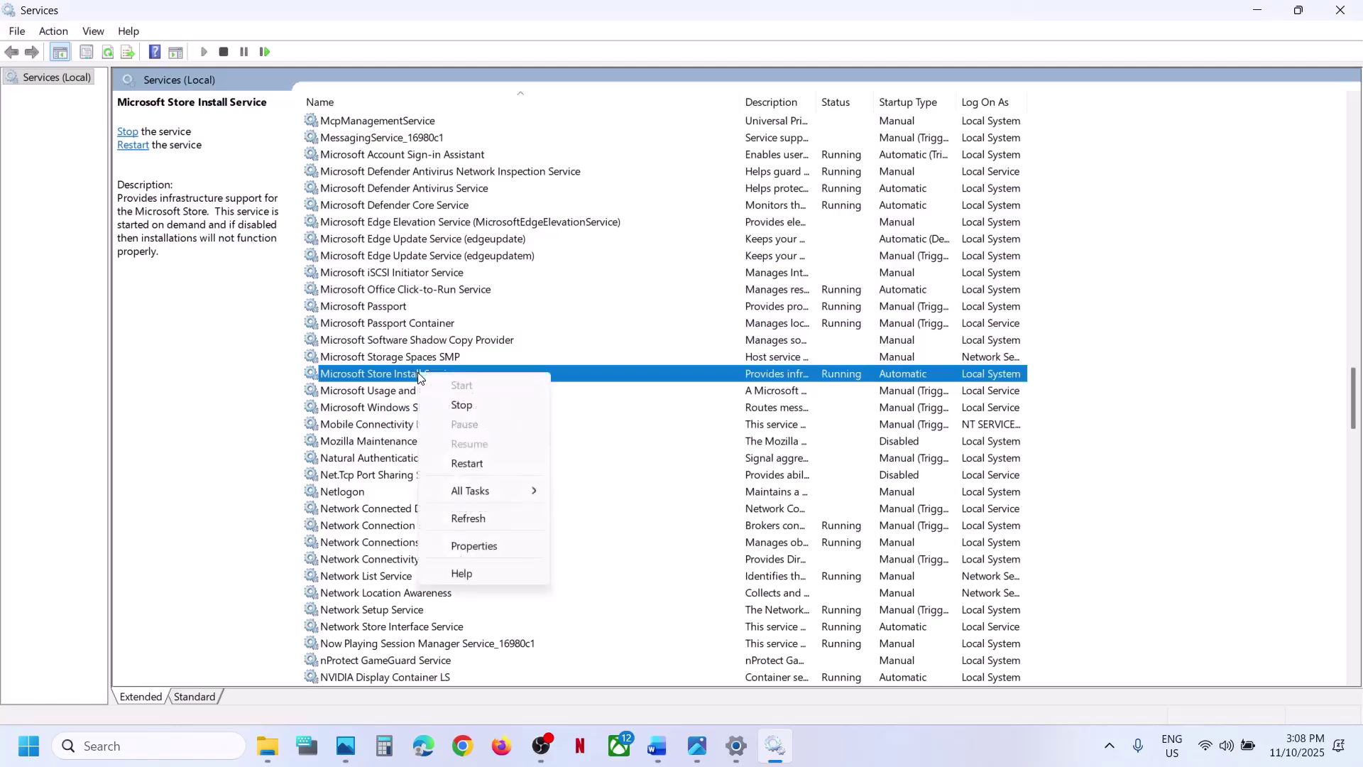
left_click(467, 464)
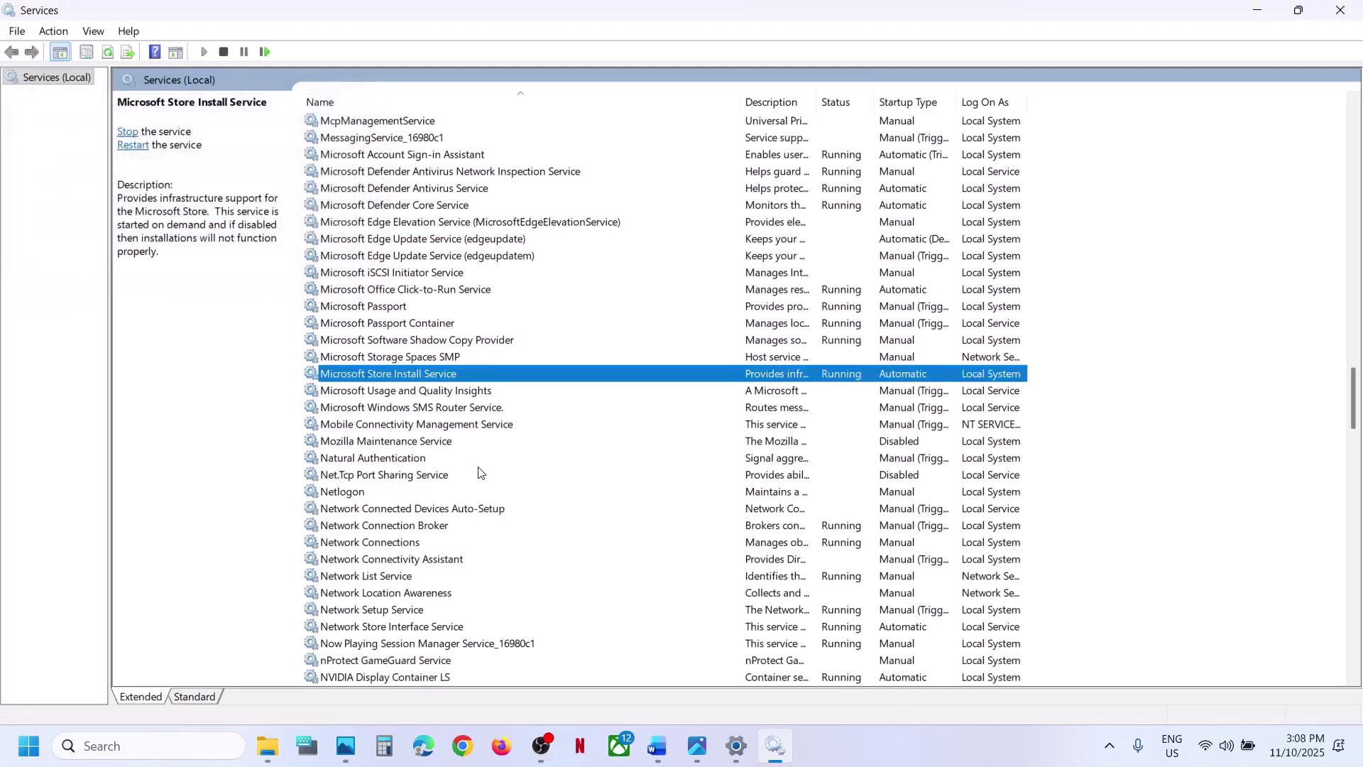
- Set Background Intelligent Transfer Service's startup type to Automatic and apply it
left_click(454, 440)
key("b")
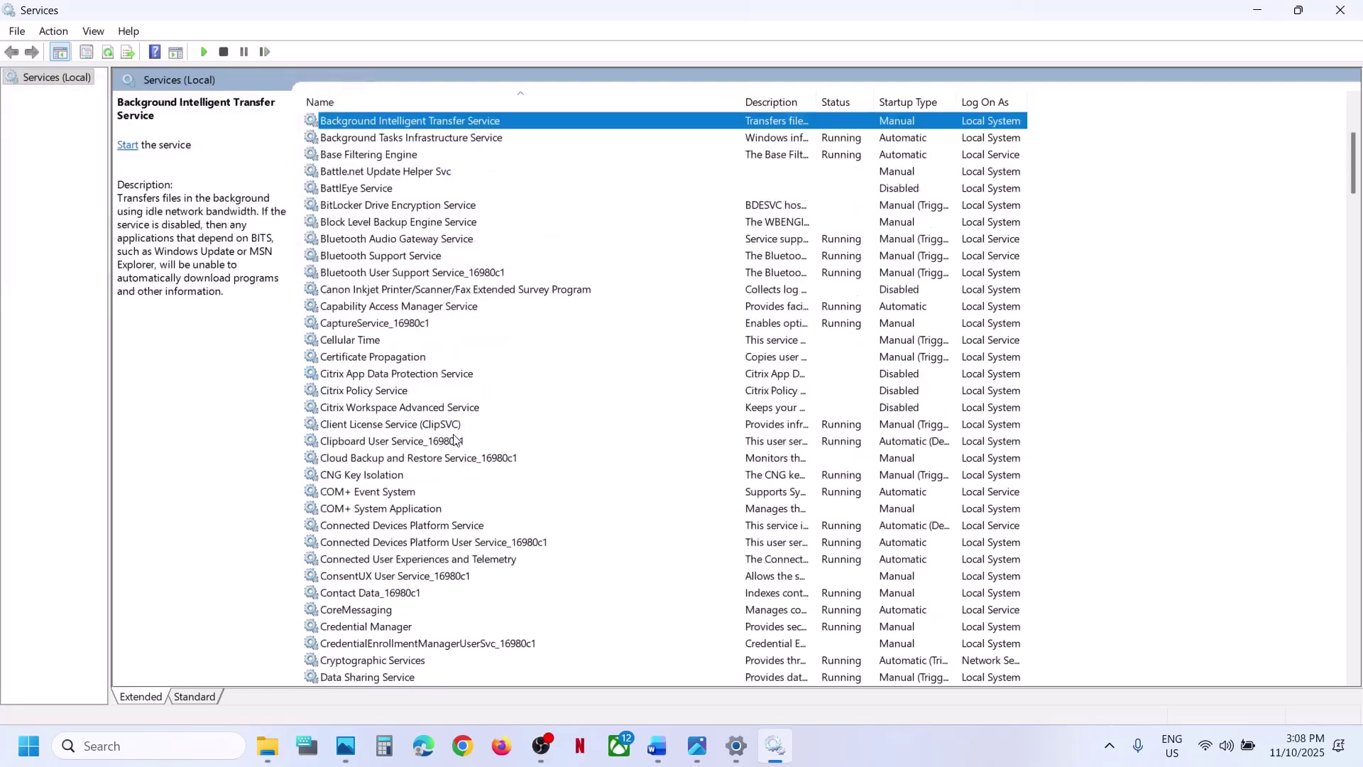
scroll(455, 440, "up", 2)
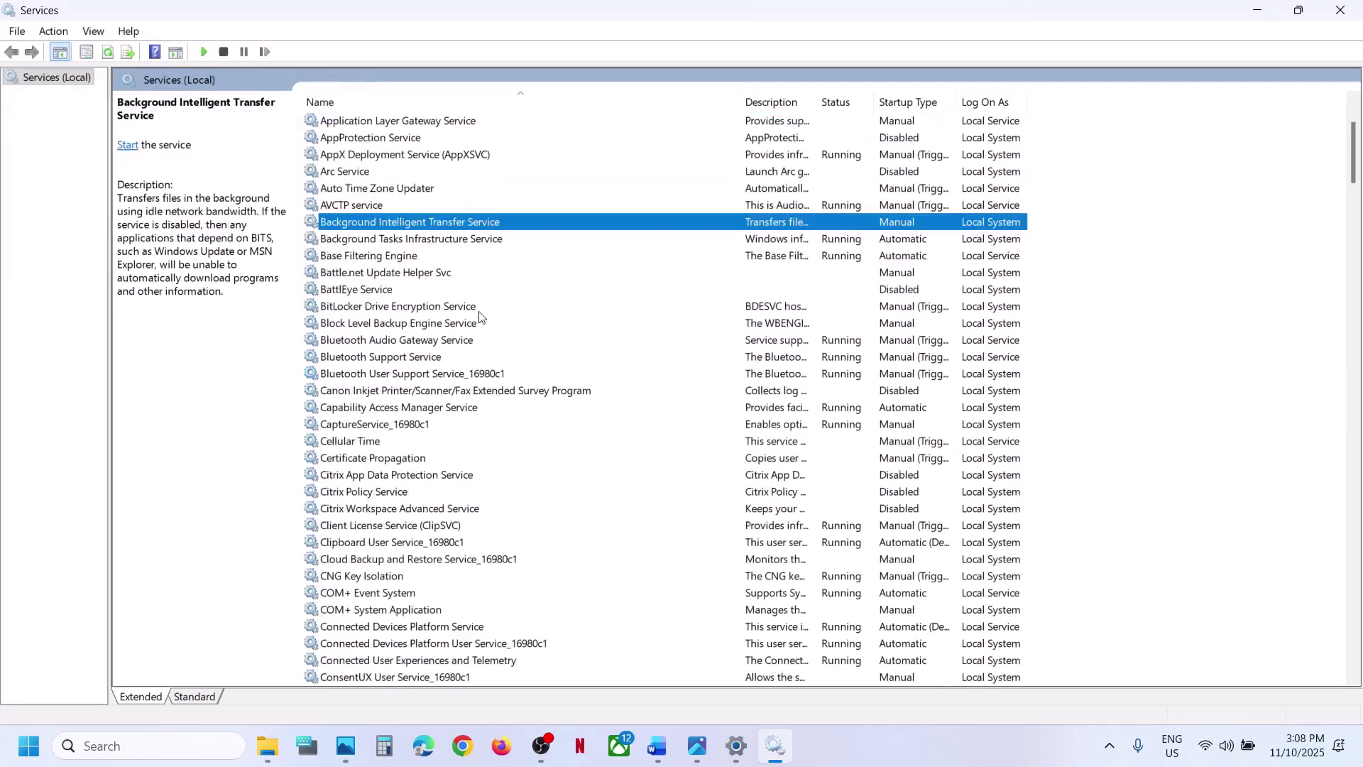
double_click(463, 223)
left_click(636, 351)
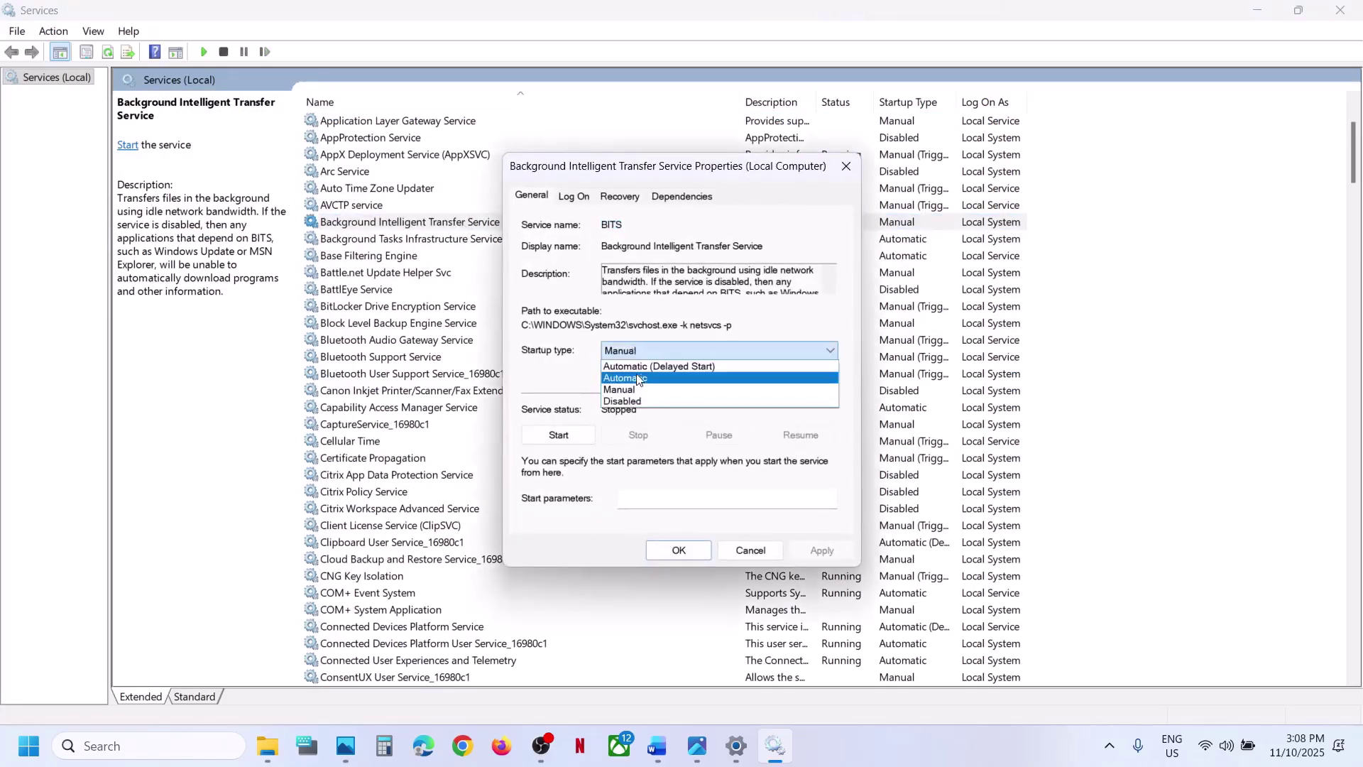
left_click(637, 379)
left_click(820, 552)
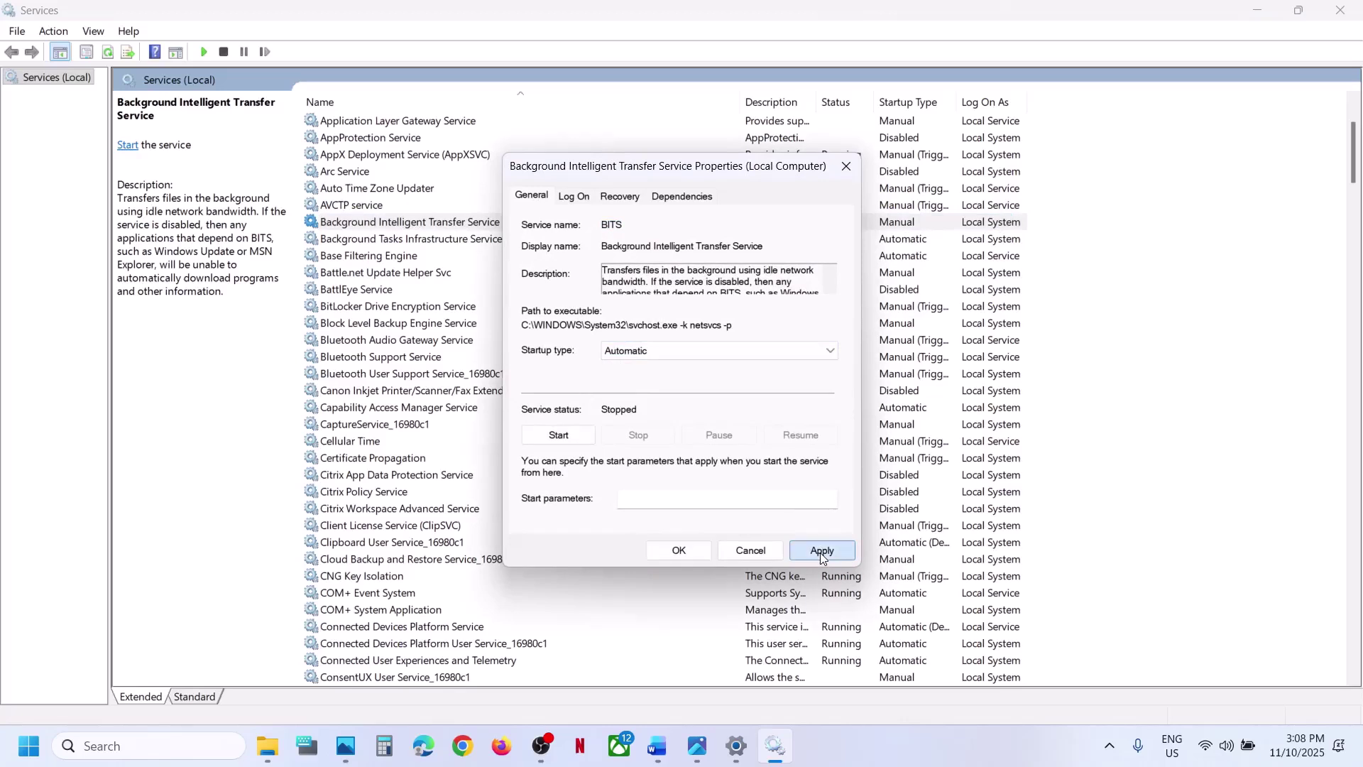
- Start the BITS service, close its properties, then restart it
left_click(561, 435)
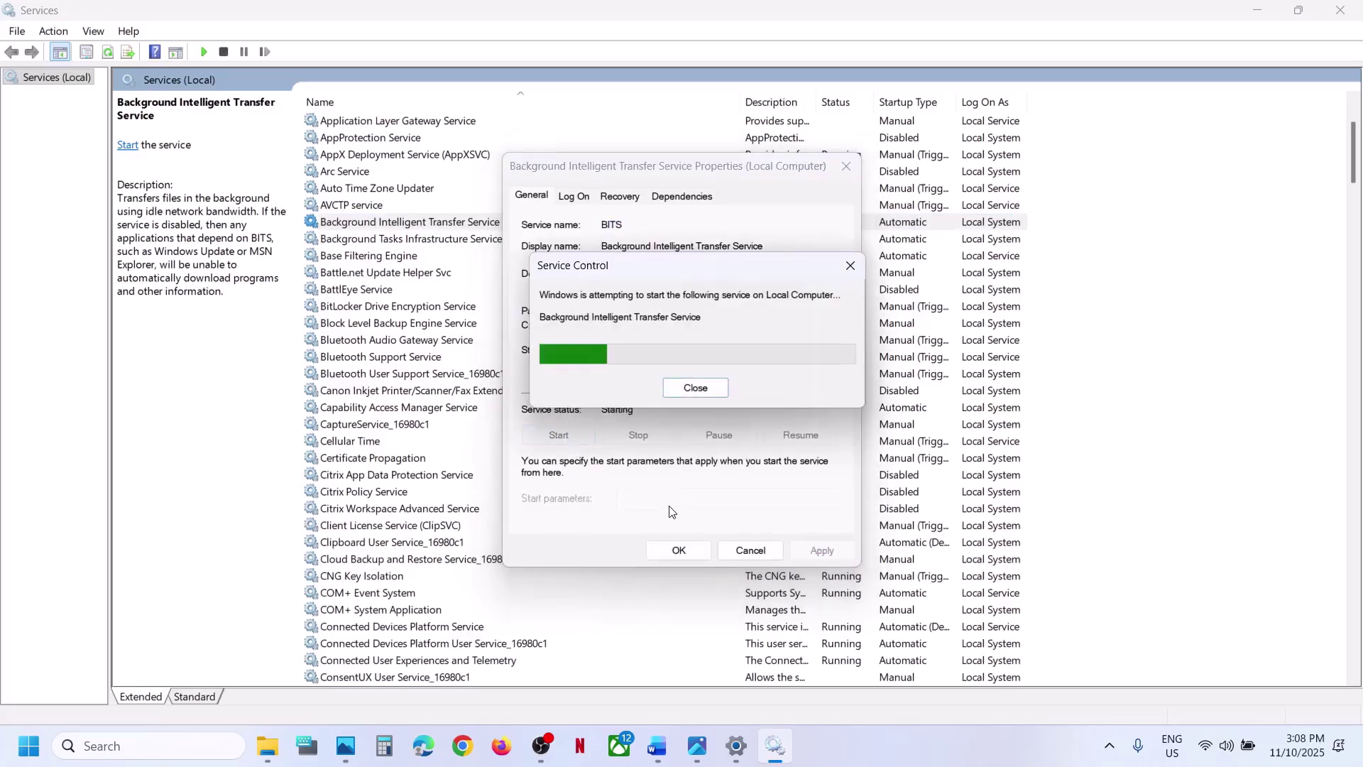
left_click(679, 547)
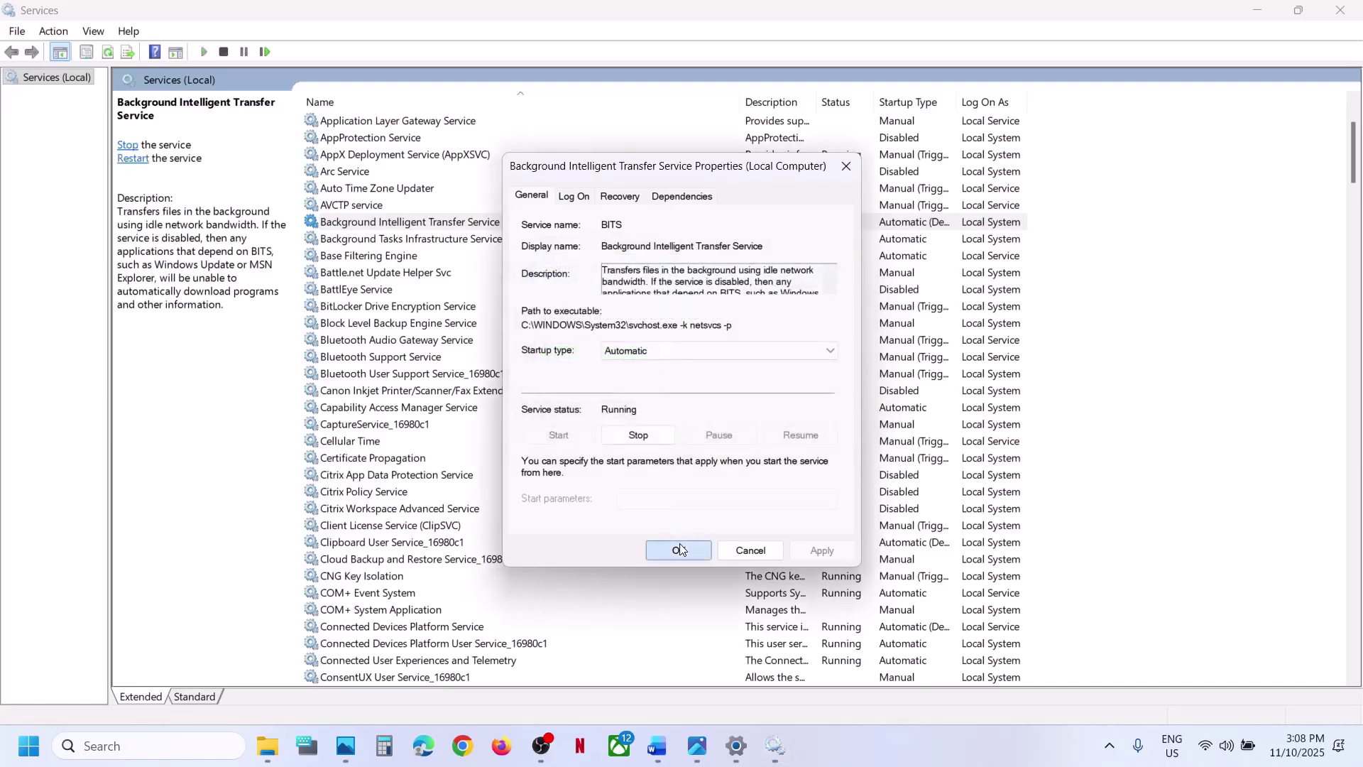
right_click(401, 220)
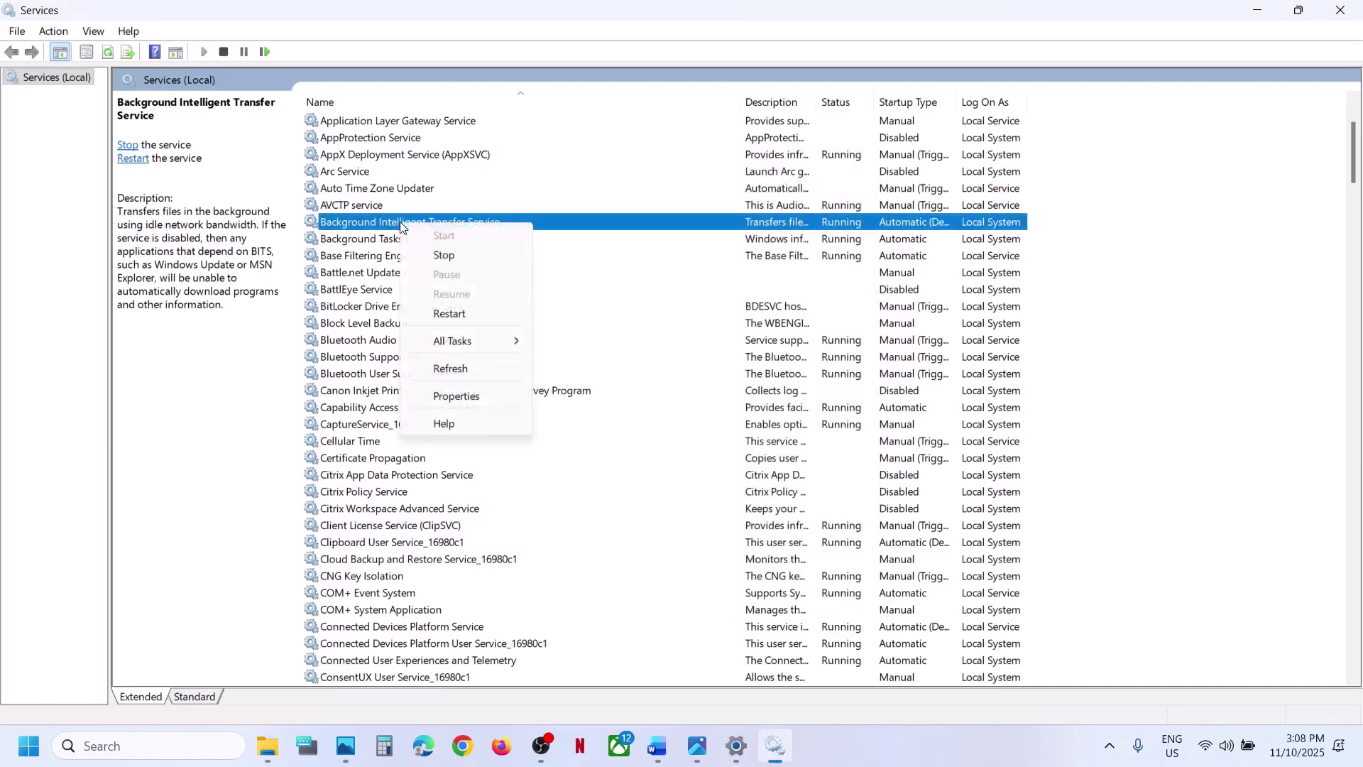
left_click(463, 314)
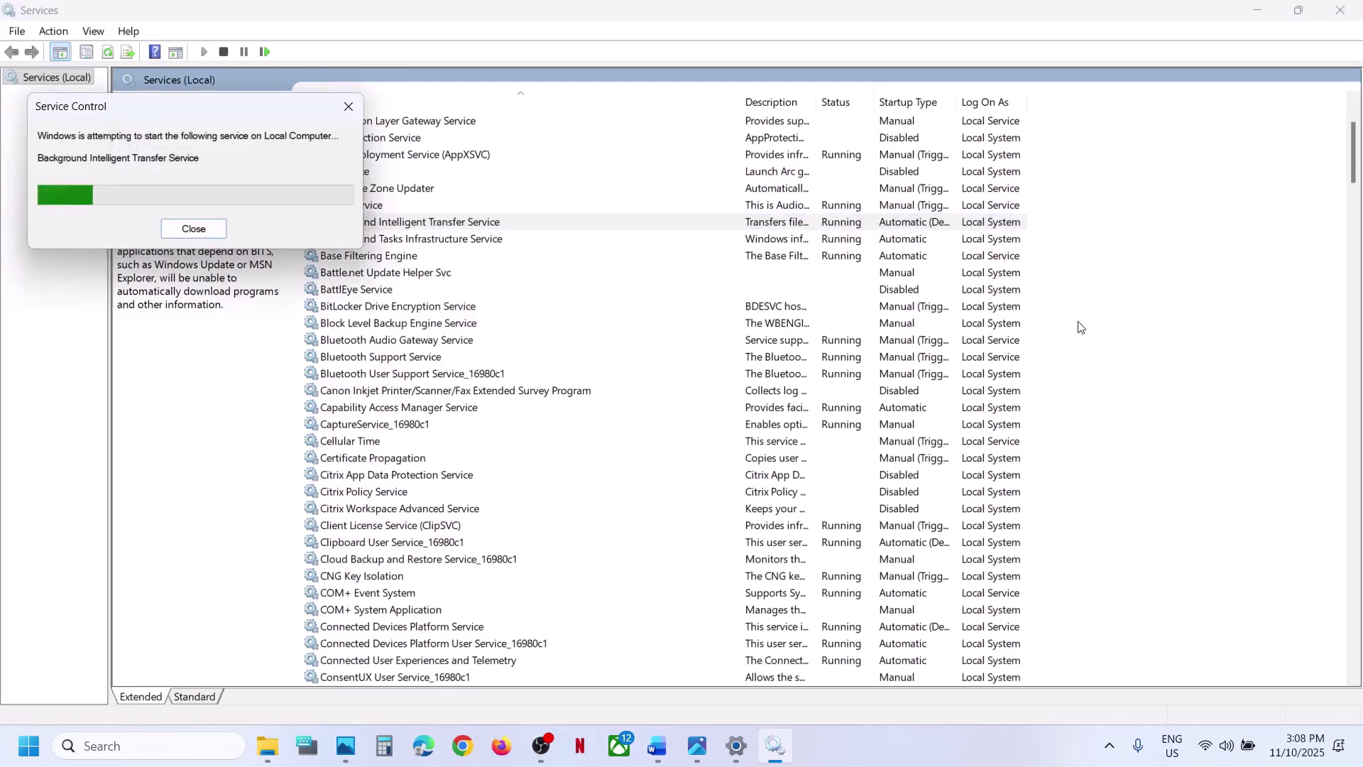
- Select and copy the Step 6 Get-AppxPackage -AllUsers re-register command from the guide
left_click(658, 747)
scroll(420, 520, "down", 8)
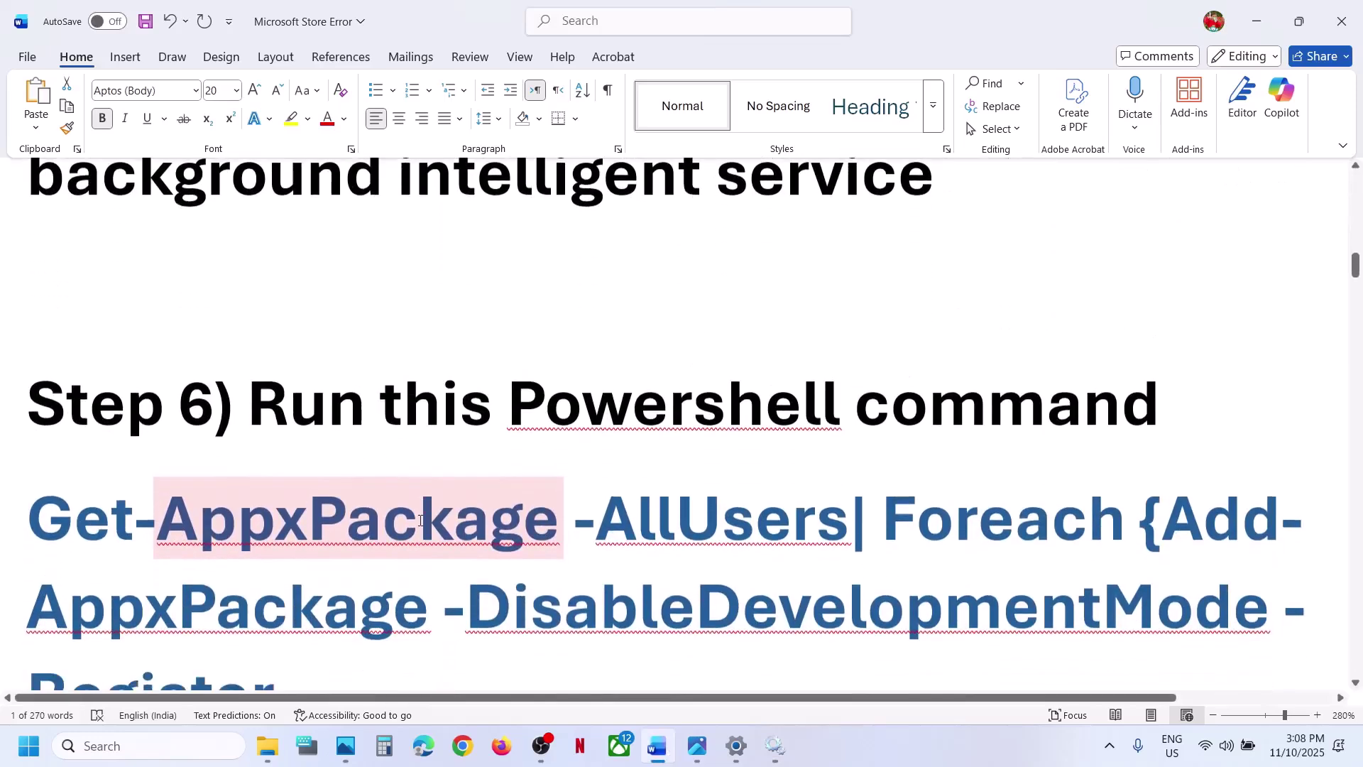
scroll(420, 520, "down", 1)
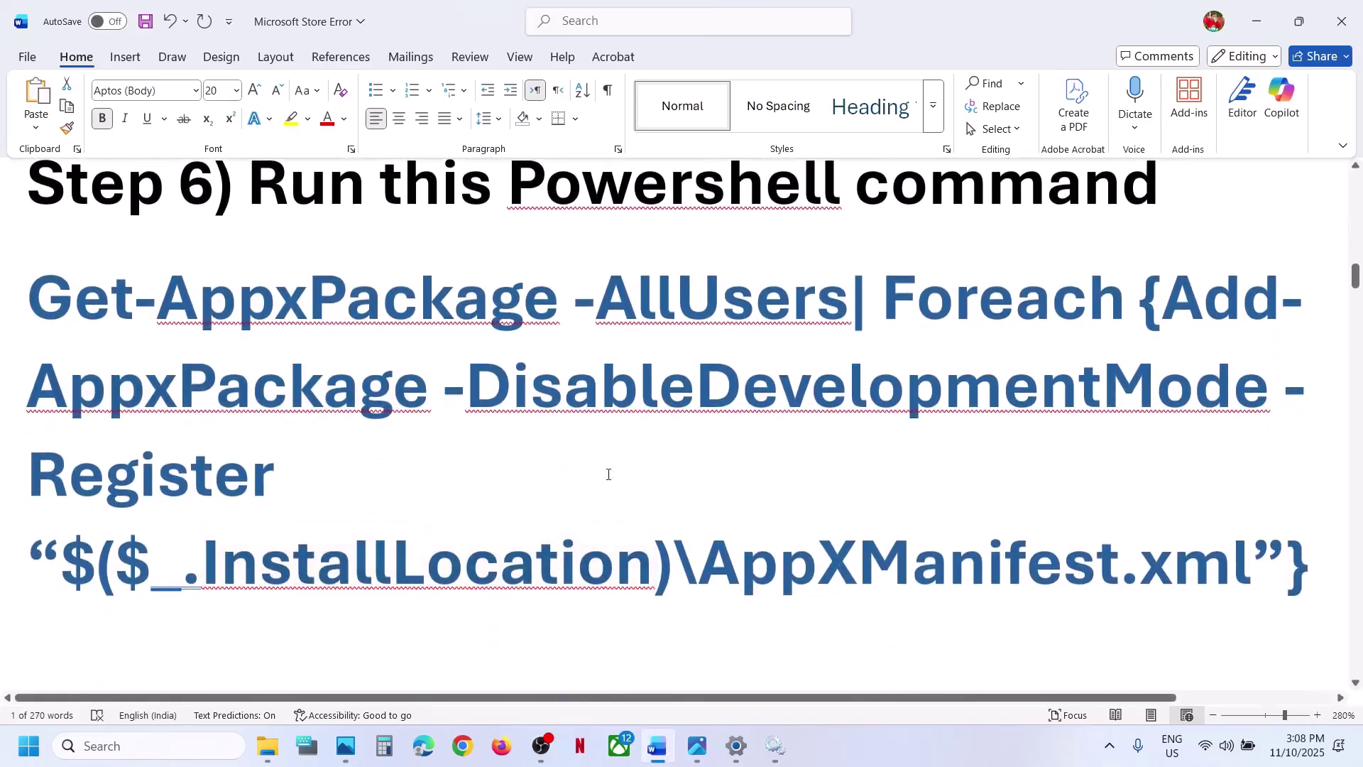
left_click_drag(1047, 474, 32, 183)
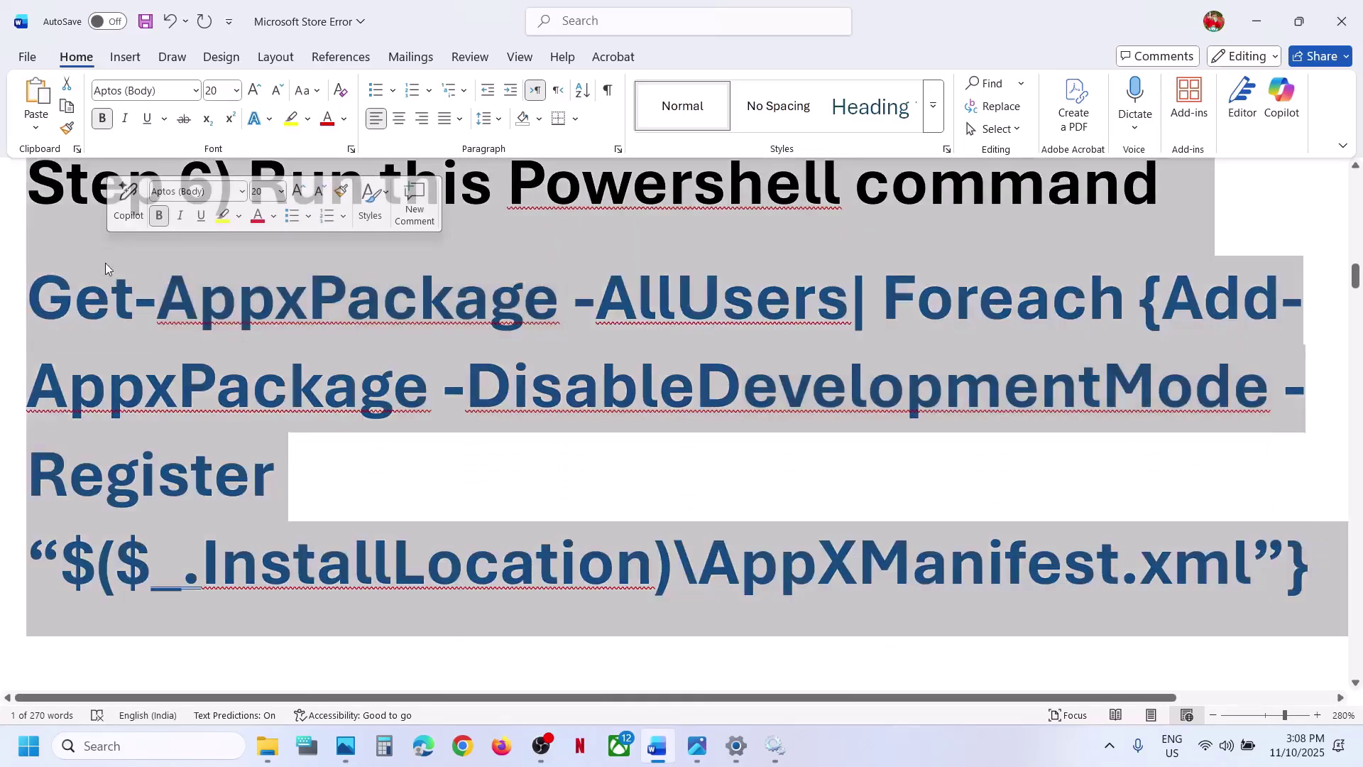
left_click(40, 291)
key("shift+Down")
key("shift+Down")
key("shift+Down")
key("shift+Down")
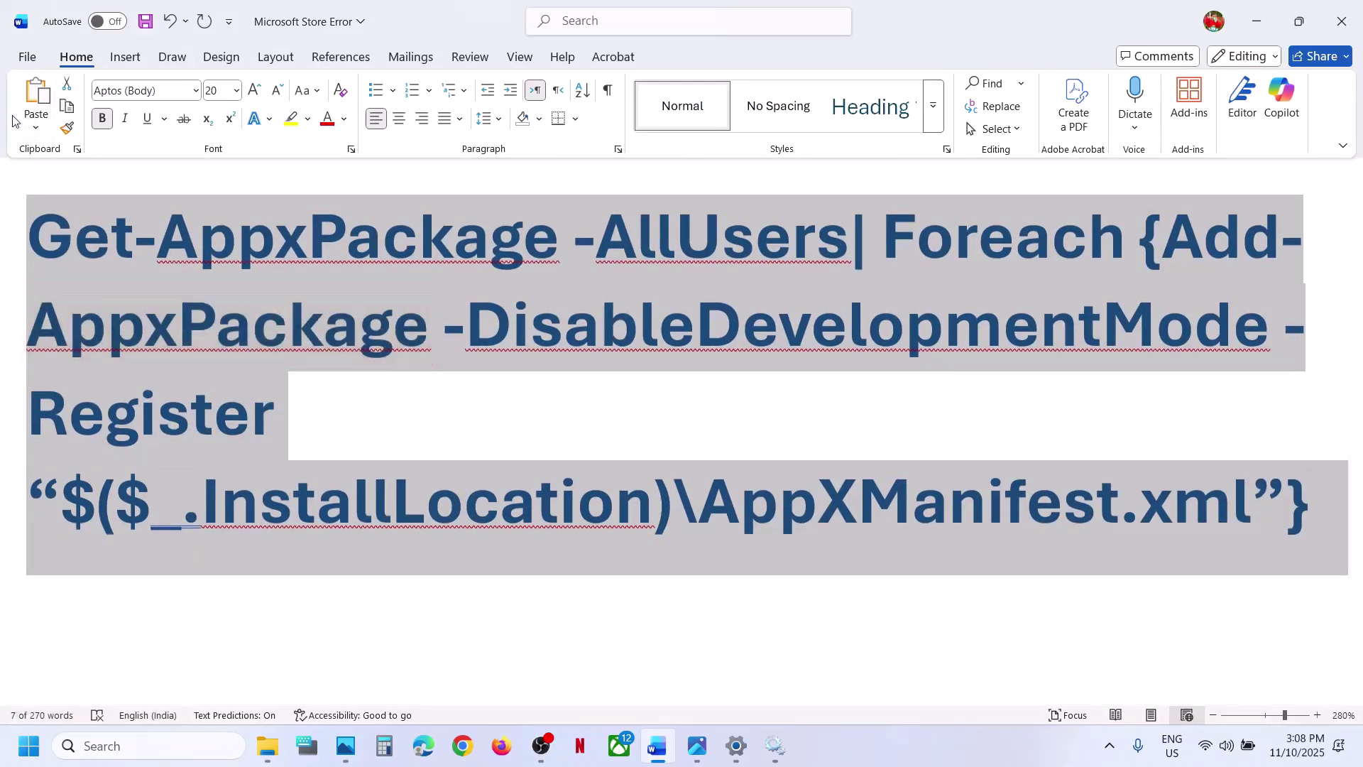
right_click(176, 270)
left_click(221, 365)
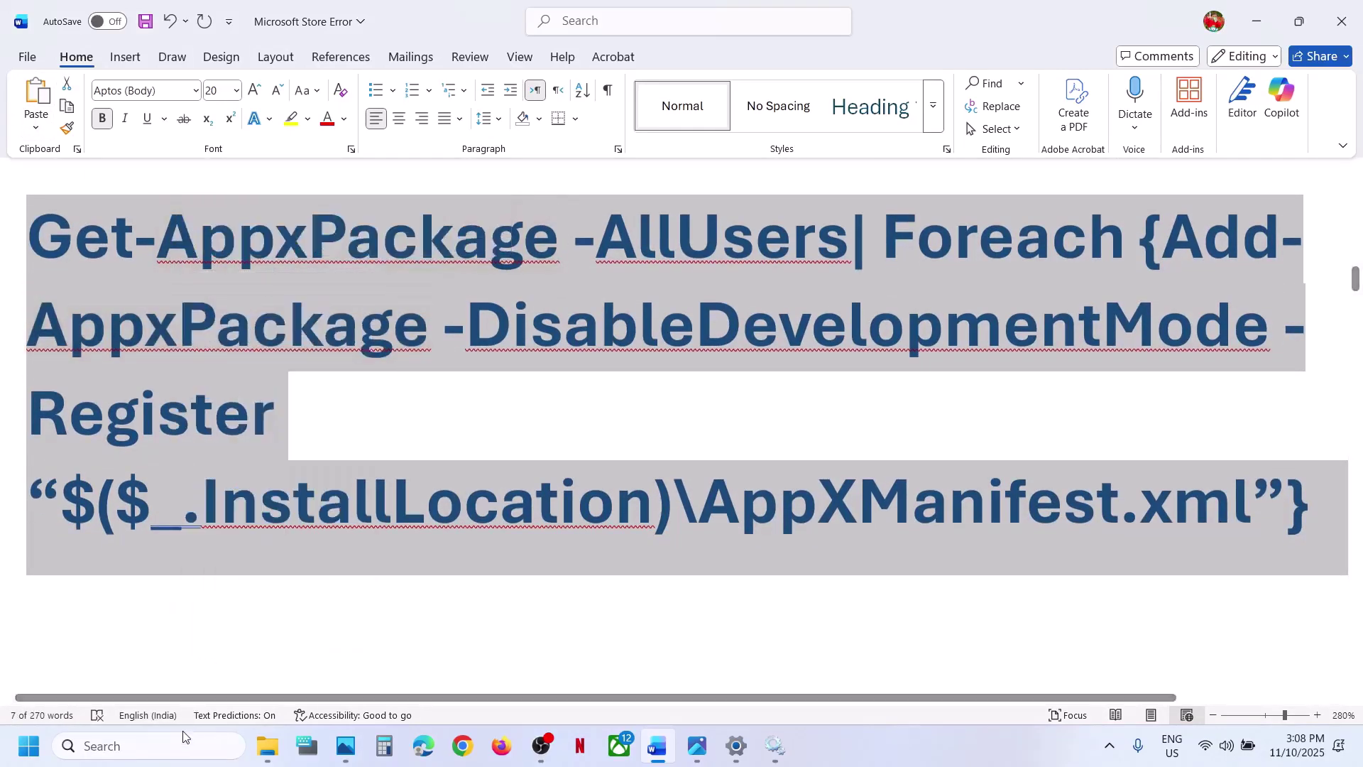
- Launch Windows PowerShell as administrator from search, approving the UAC prompt
left_click(163, 751)
type("powershell")
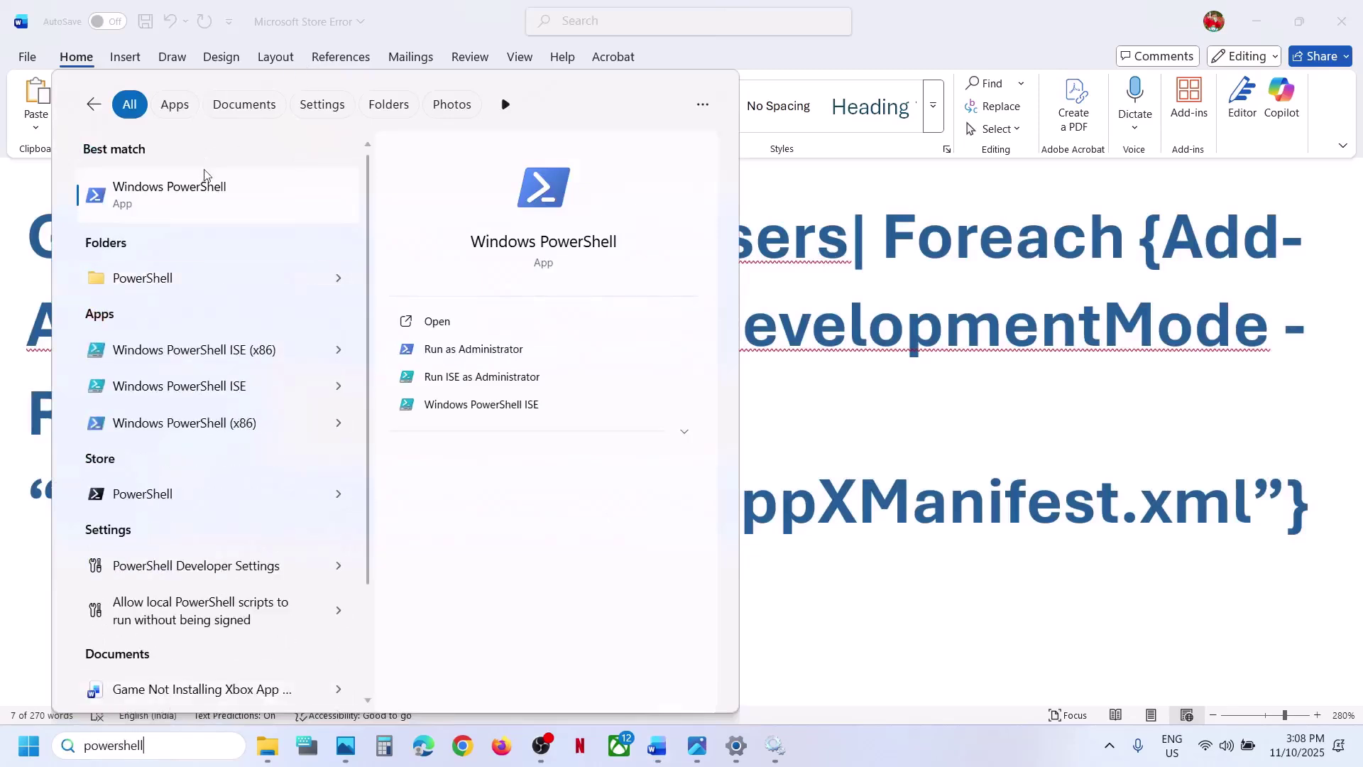
right_click(196, 198)
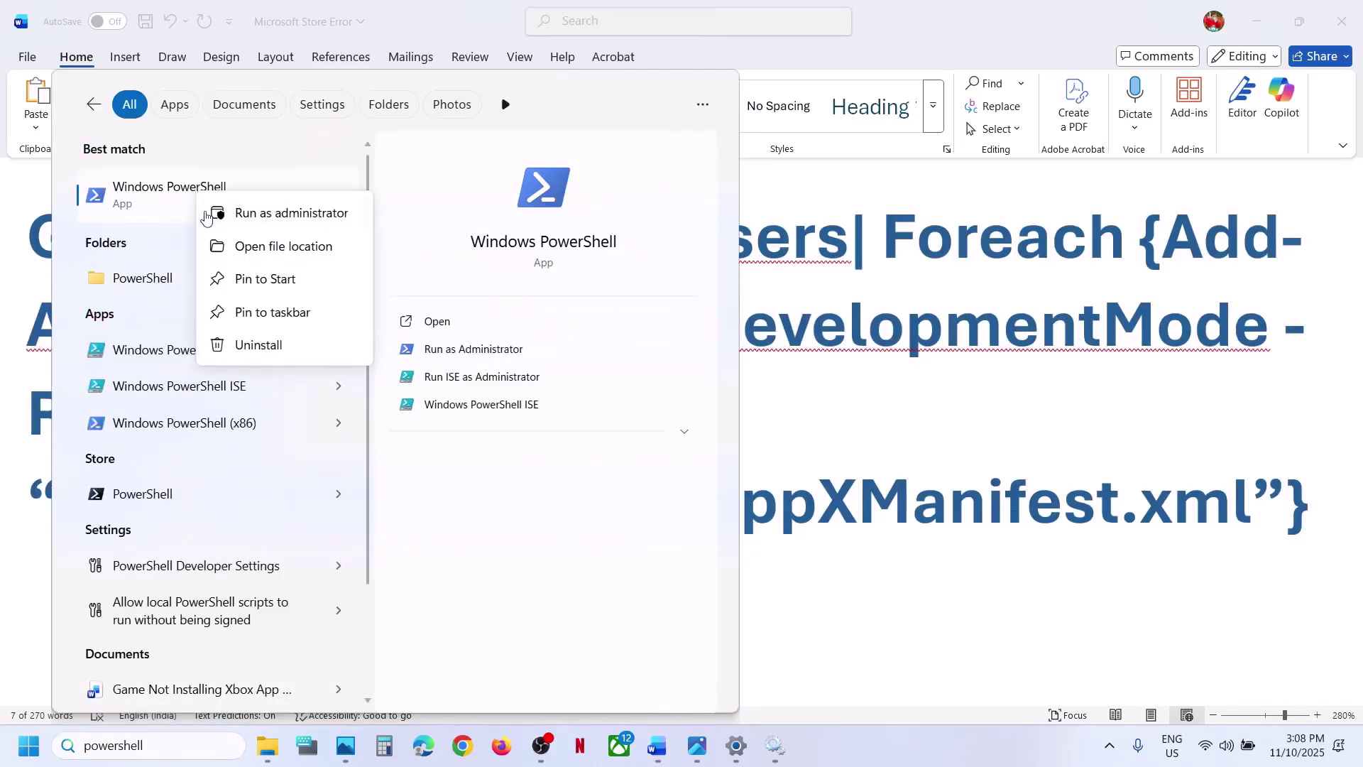
left_click(249, 214)
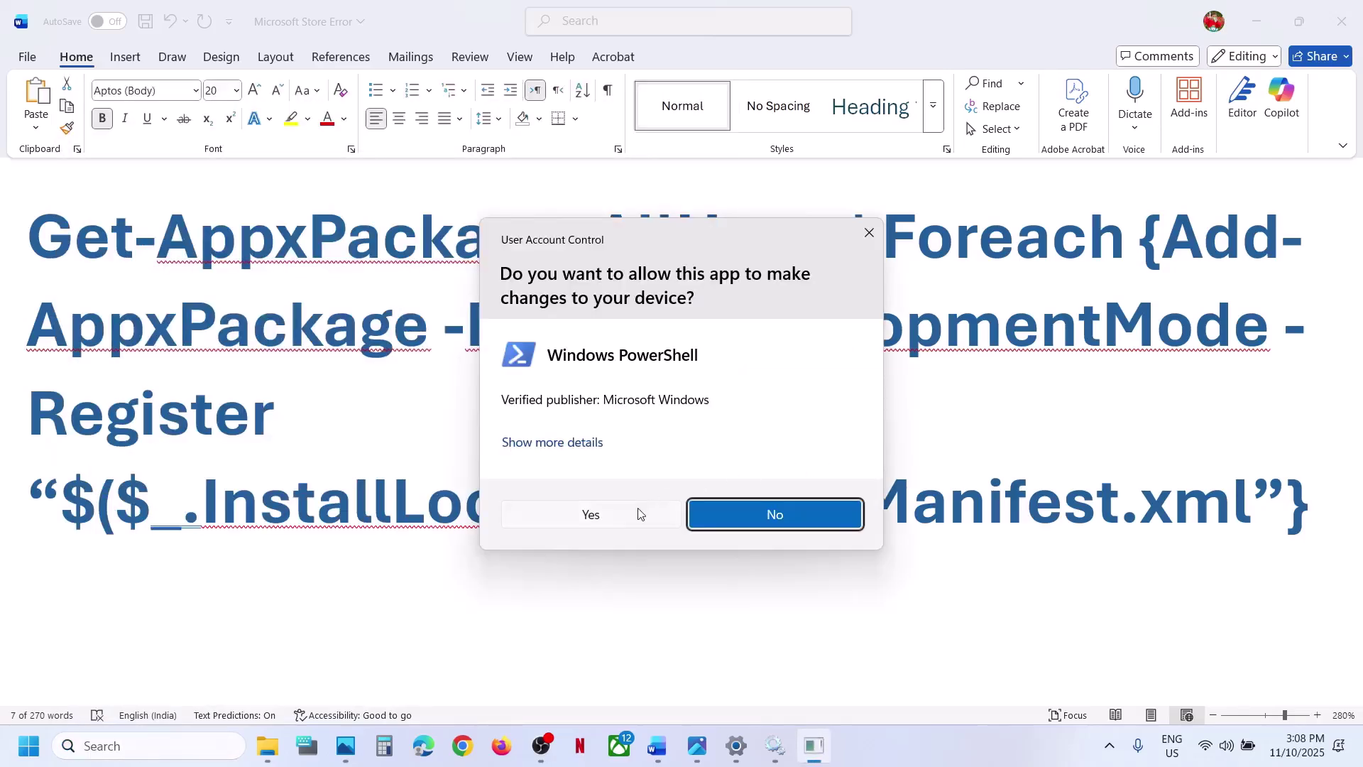
left_click(600, 520)
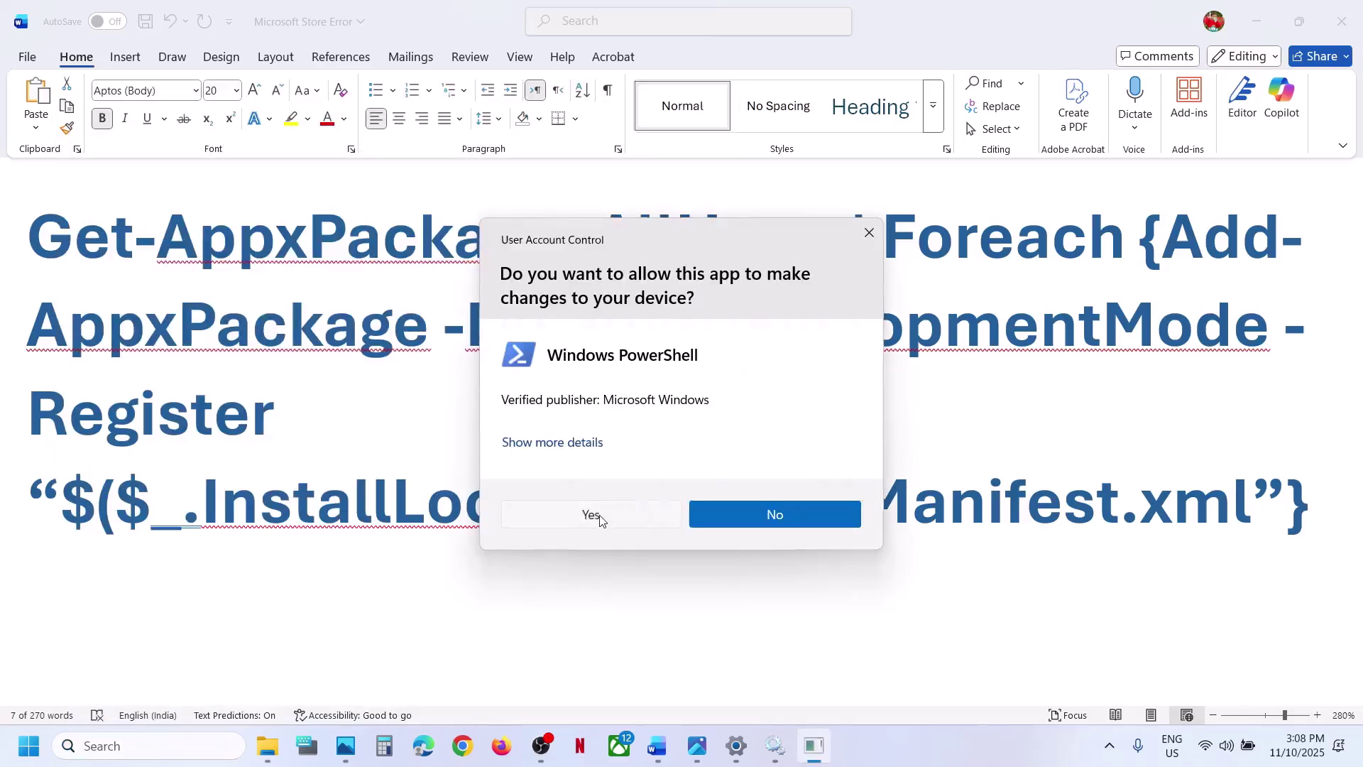
- Paste and run the Get-AppxPackage re-register command at the PowerShell prompt
left_click(369, 267)
right_click(368, 268)
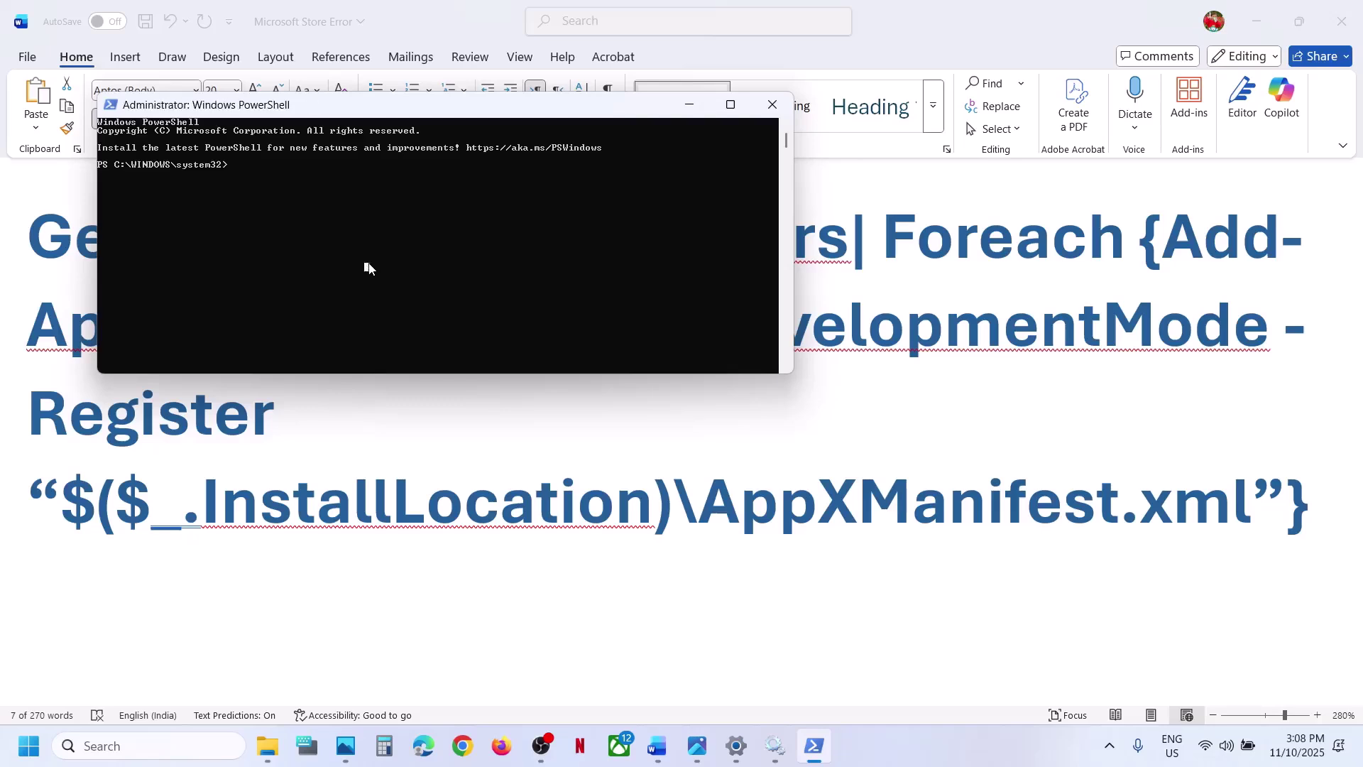
right_click(368, 268)
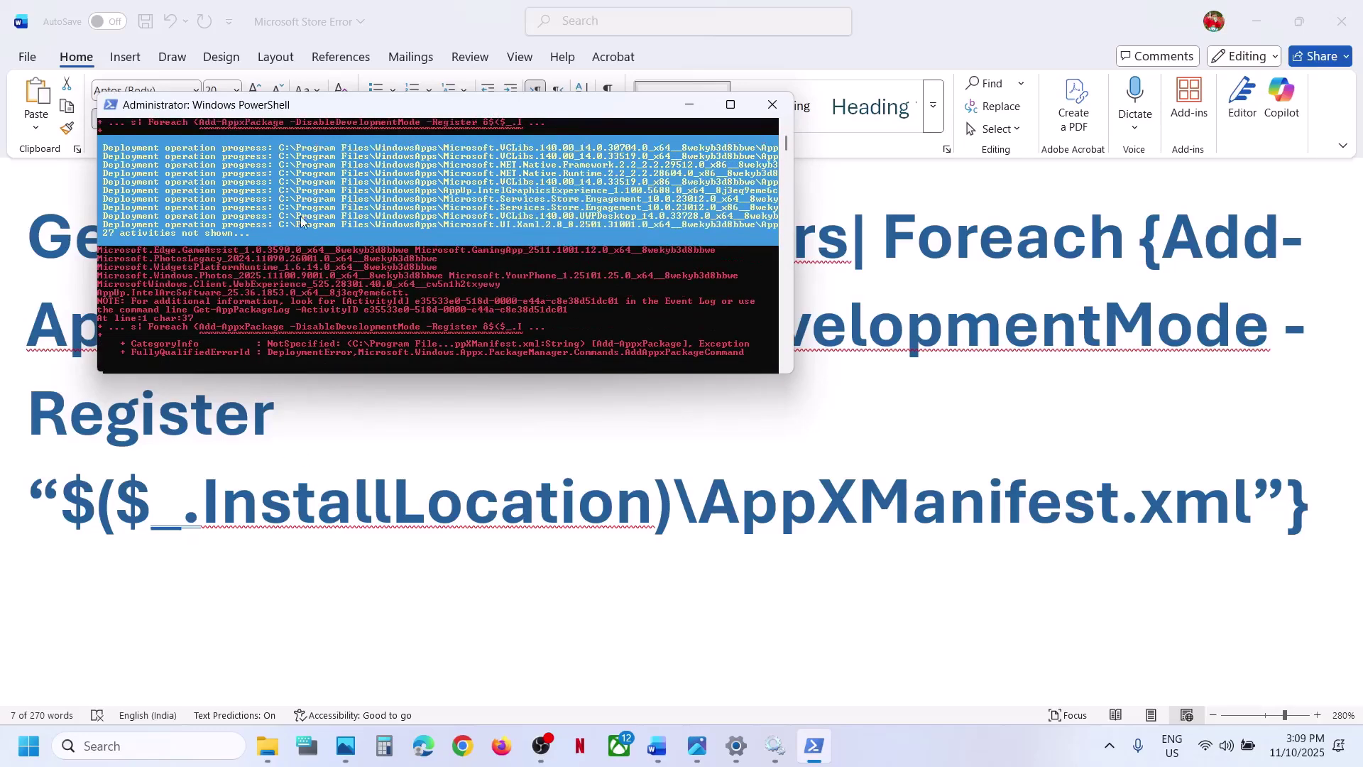
- Open Command Prompt as administrator from Windows search
left_click(703, 434)
scroll(702, 430, "down", 6)
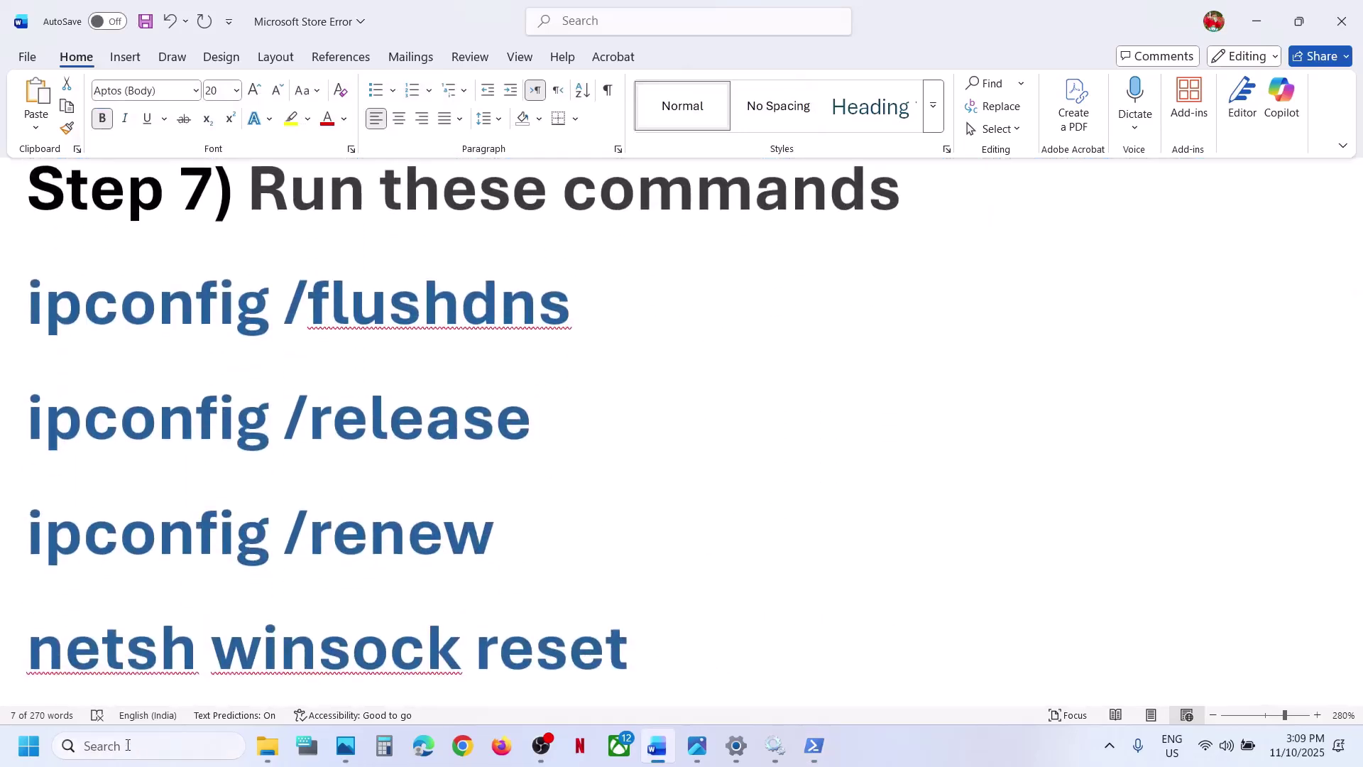
left_click(128, 746)
type("cmd")
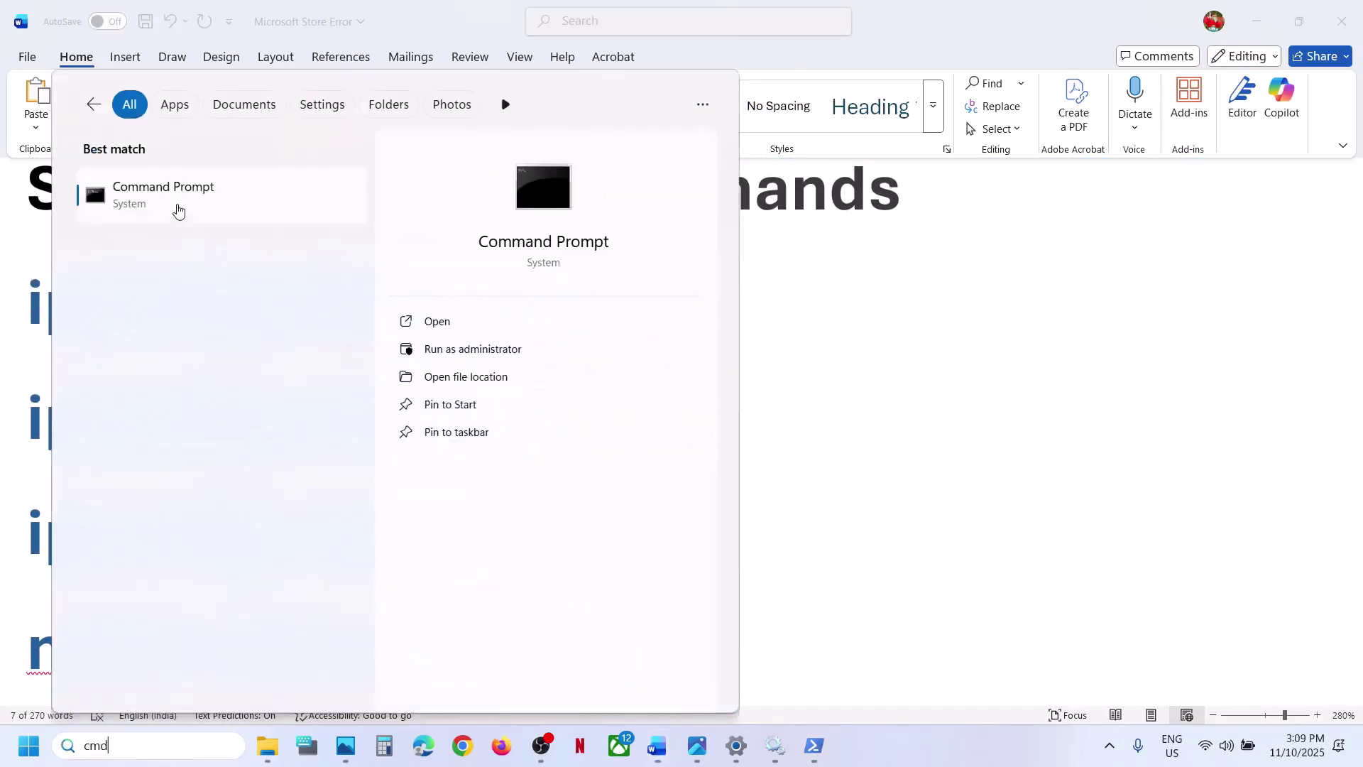
right_click(178, 211)
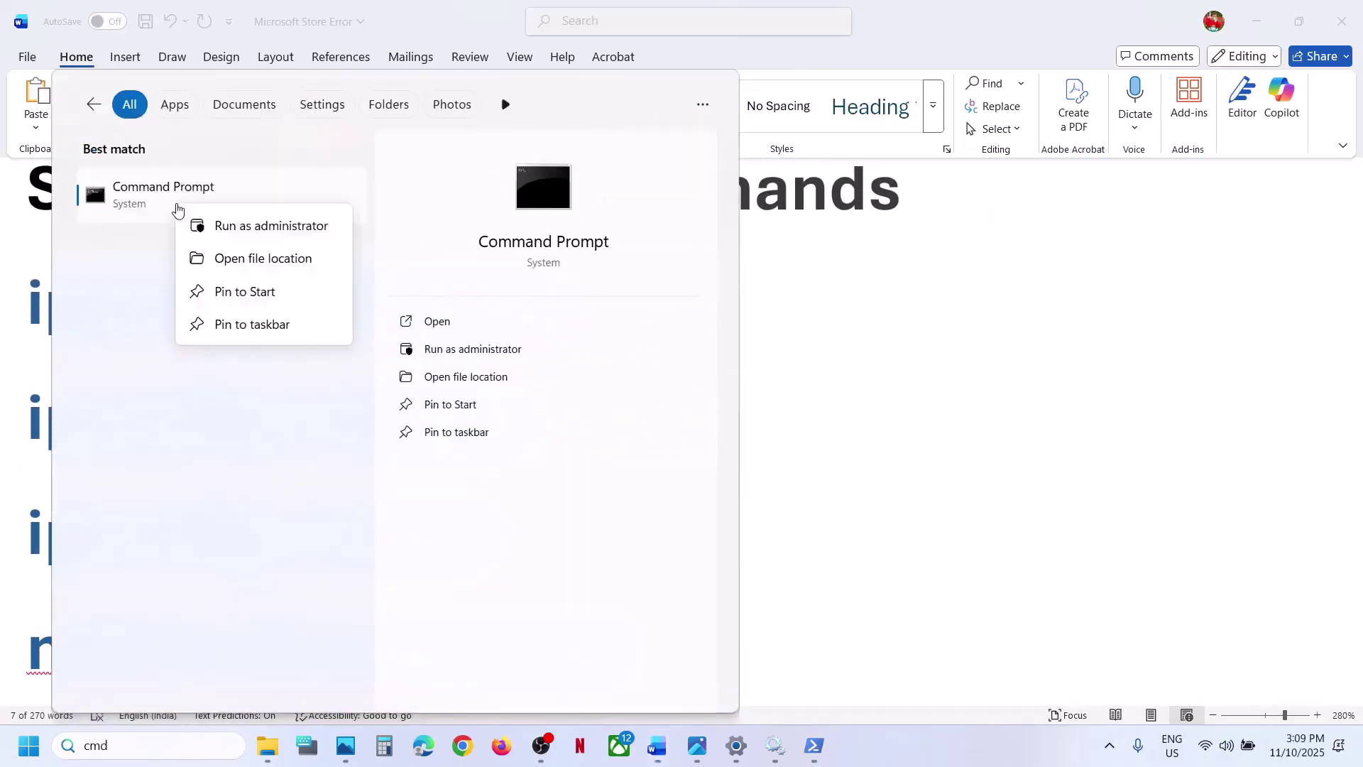
left_click(246, 227)
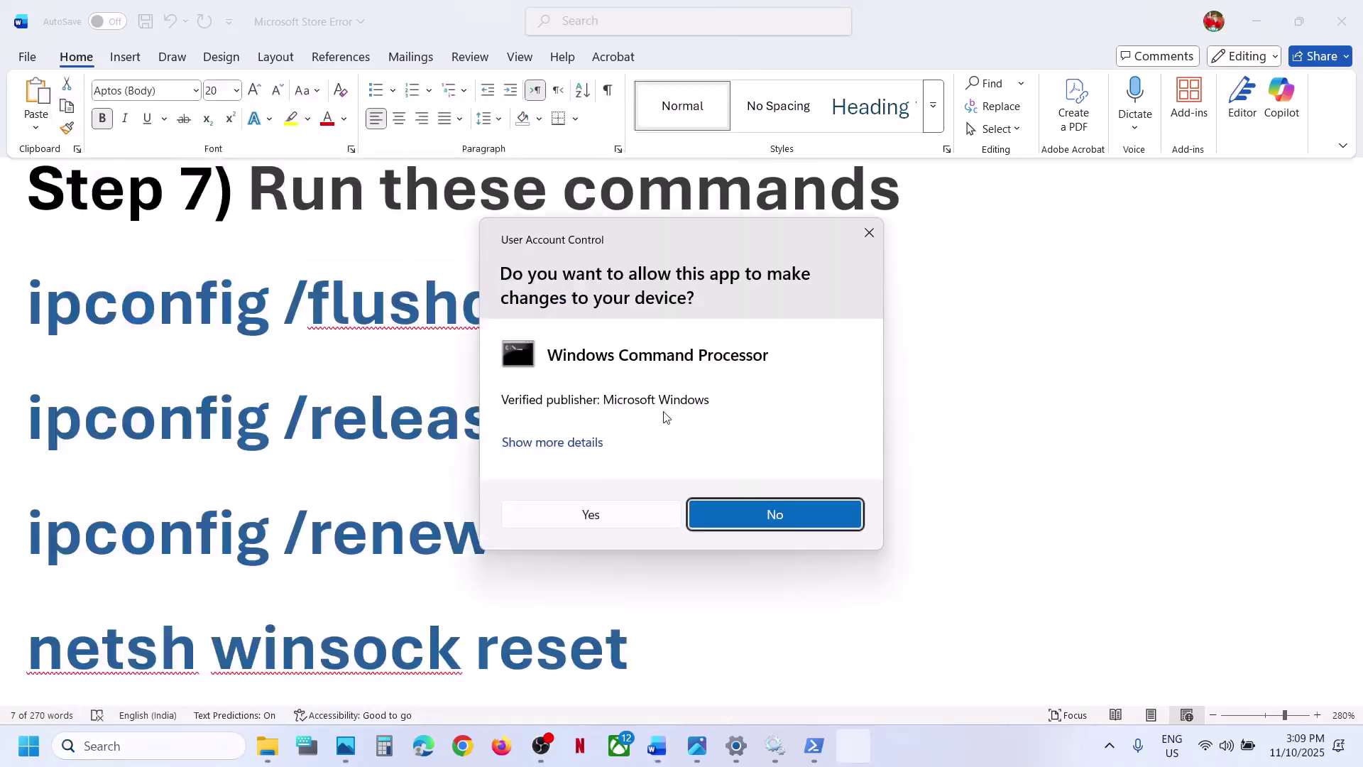
left_click(591, 514)
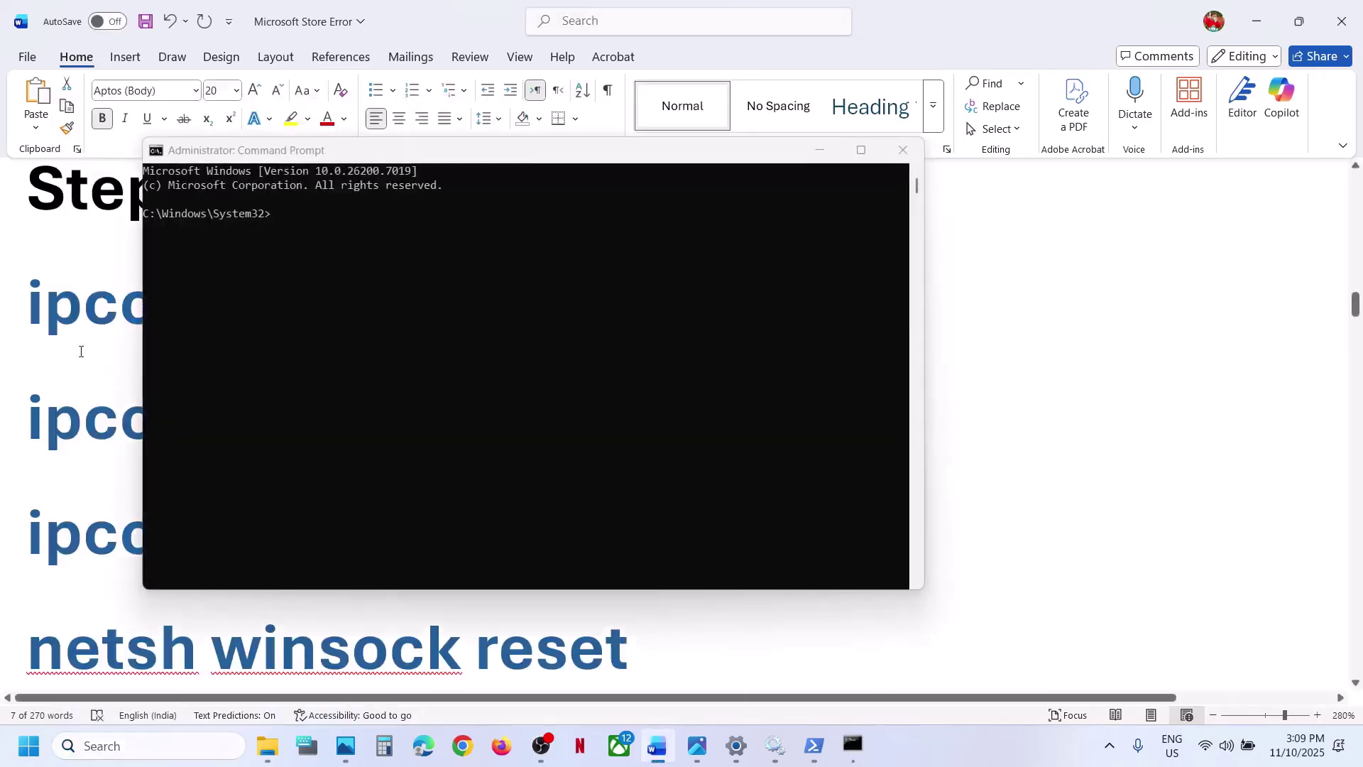
- Paste the ipconfig /flushdns command from the guide and run it to flush the DNS cache
triple_click(91, 311)
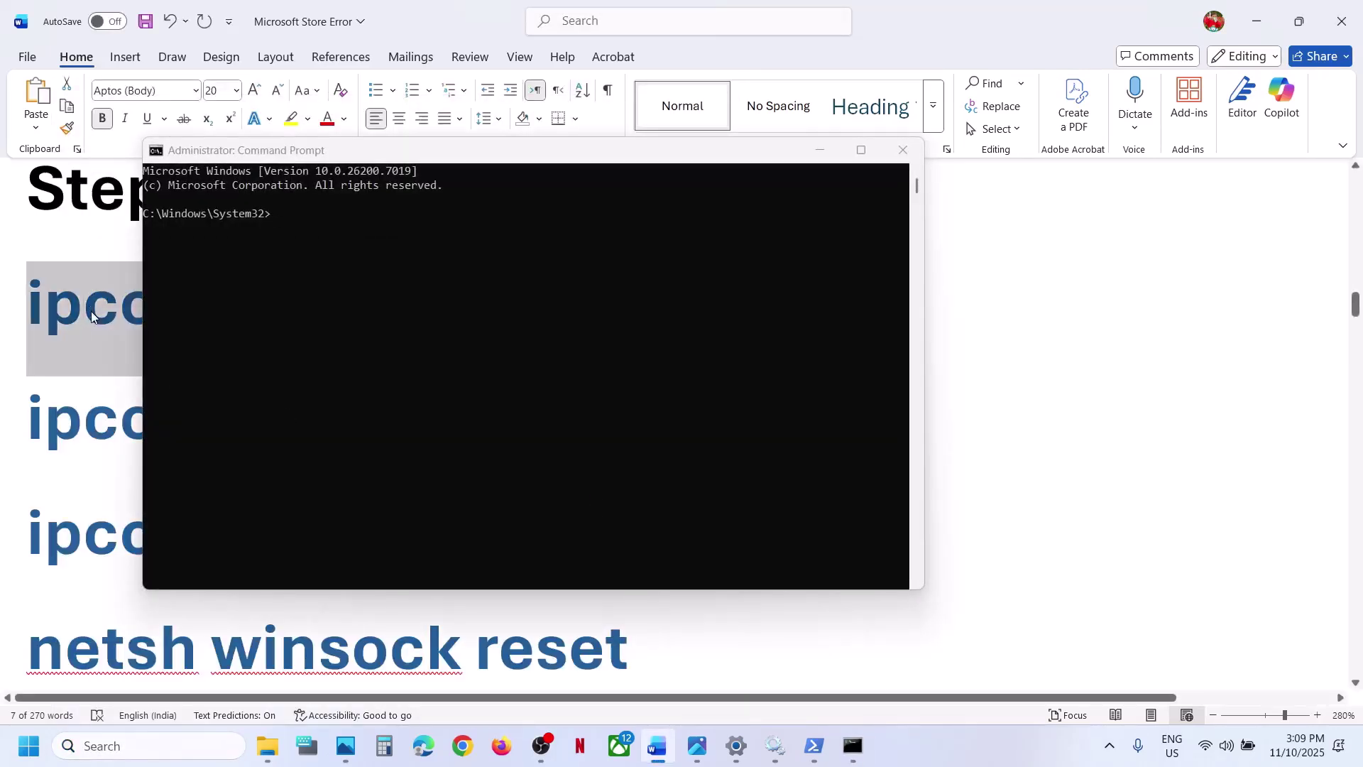
left_click(496, 298)
type("ipconfig /flushdns")
key("Return")
key("alt+Tab")
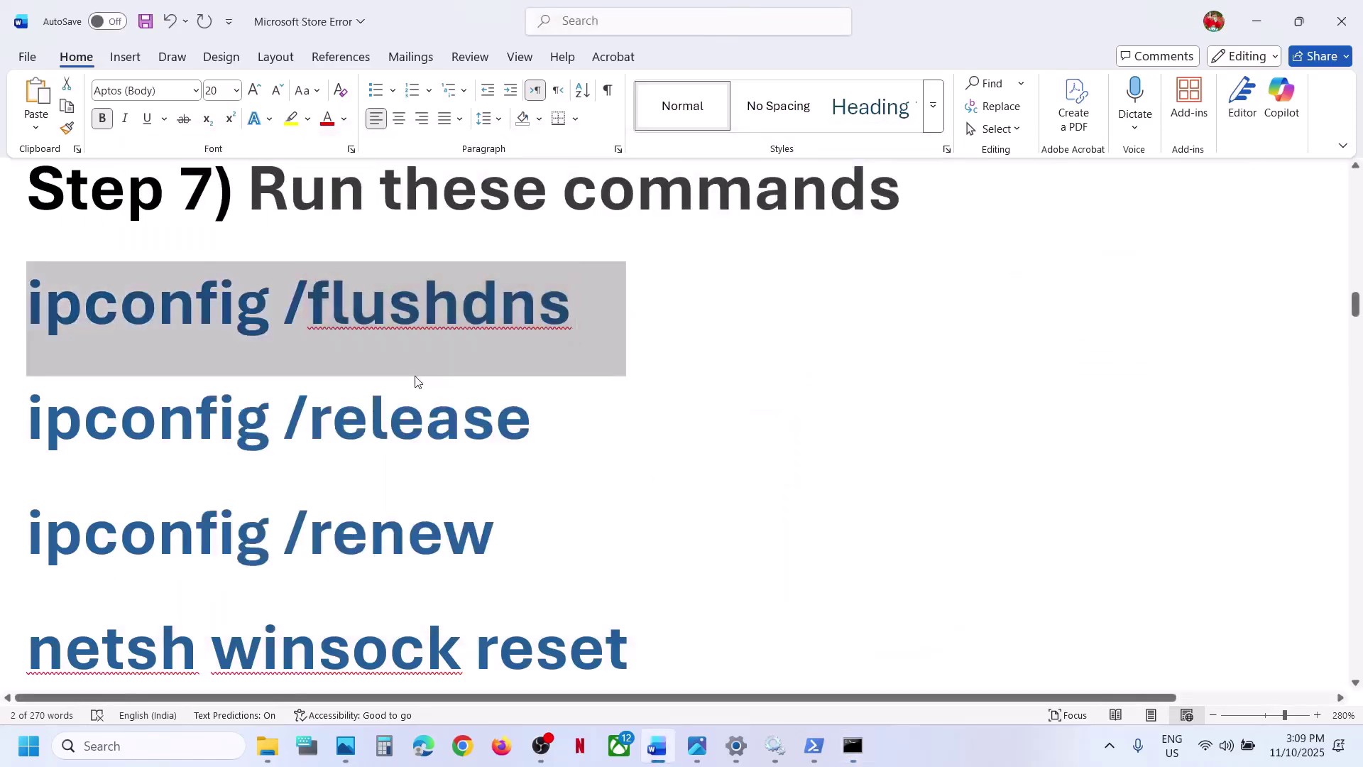
- Copy ipconfig /release from the guide and run it in Command Prompt
triple_click(388, 401)
key("ctrl+c")
key("alt+Tab")
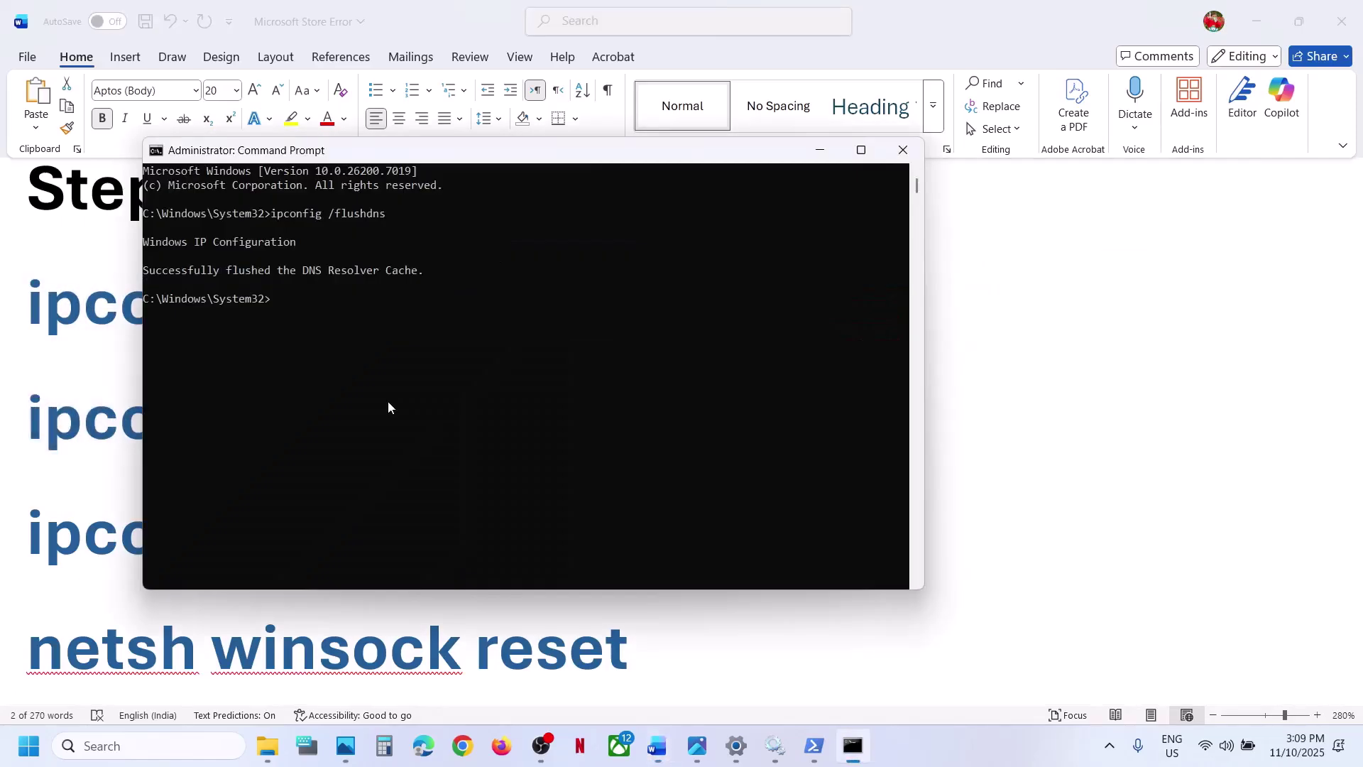
key("ctrl+v")
key("Return")
key("alt+Tab")
- Copy ipconfig /renew from the guide and run it in Command Prompt
scroll(342, 330, "down", 3)
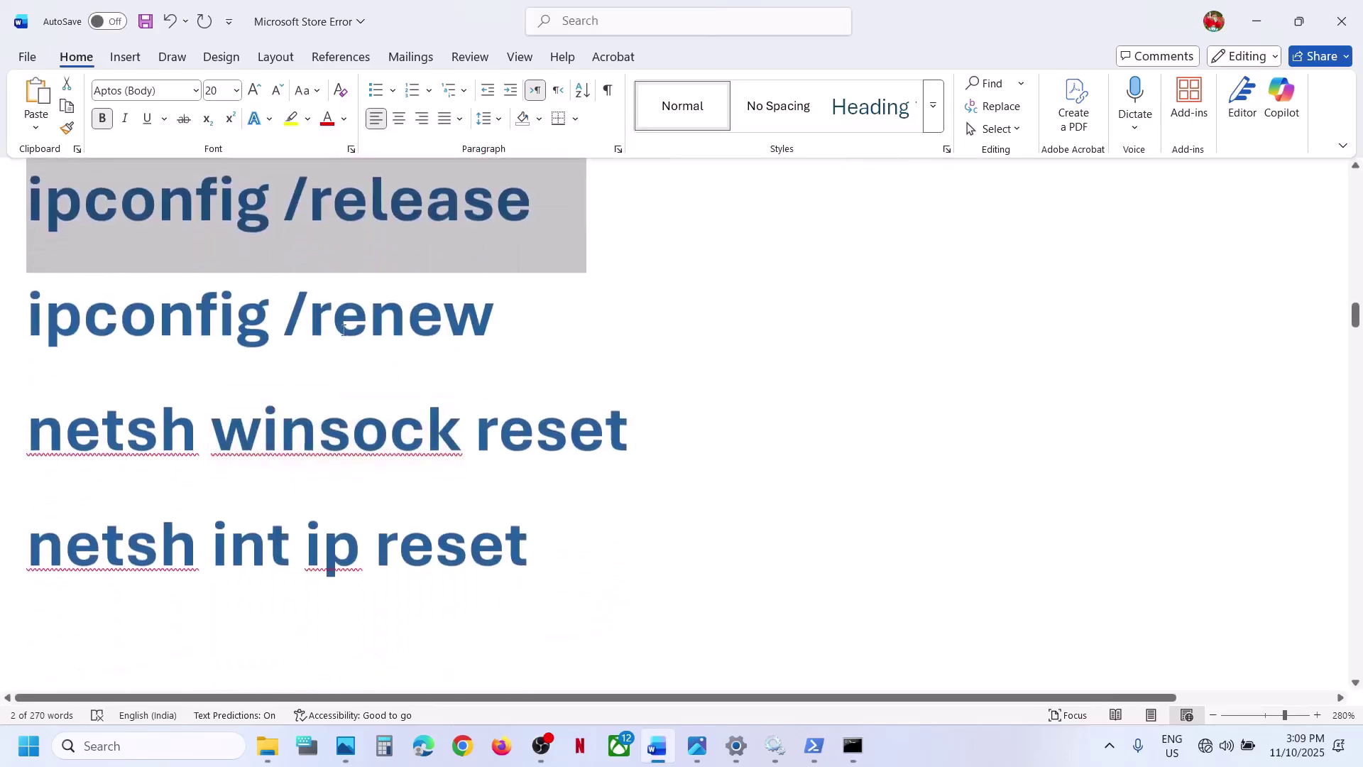
triple_click(338, 332)
key("ctrl+c")
key("alt+Tab")
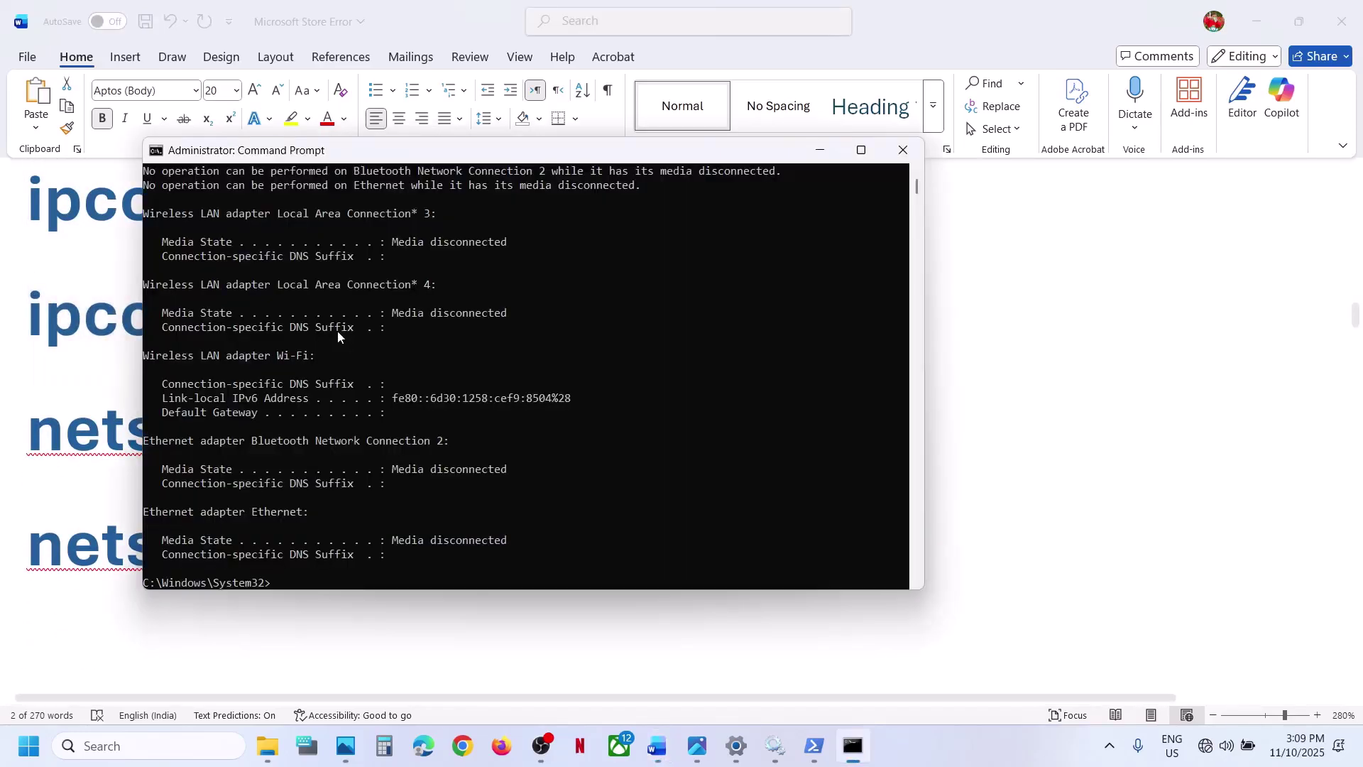
key("ctrl+v")
key("Return")
key("alt+Tab")
- Copy netsh winsock reset from the guide and run it to reset Winsock
triple_click(343, 421)
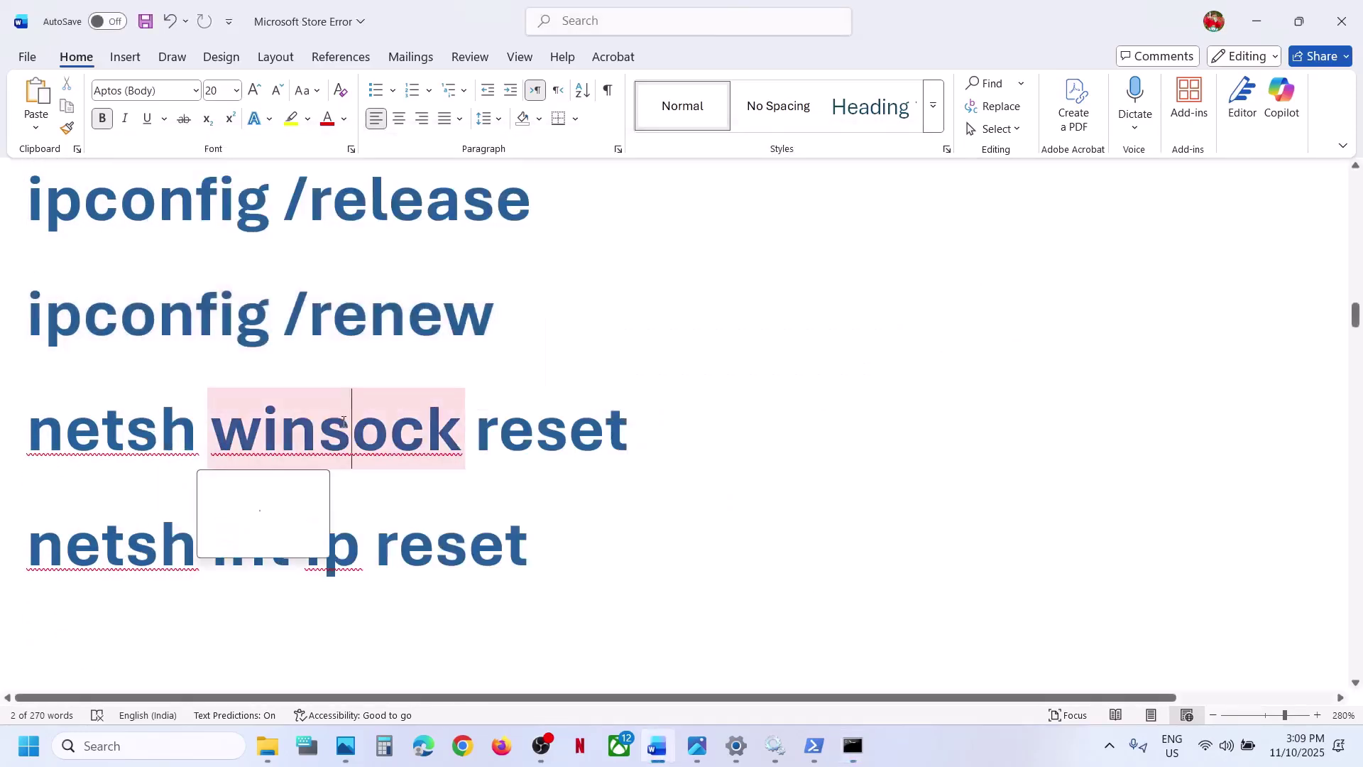
key("ctrl+c")
key("alt+Tab")
key("ctrl+v")
key("Return")
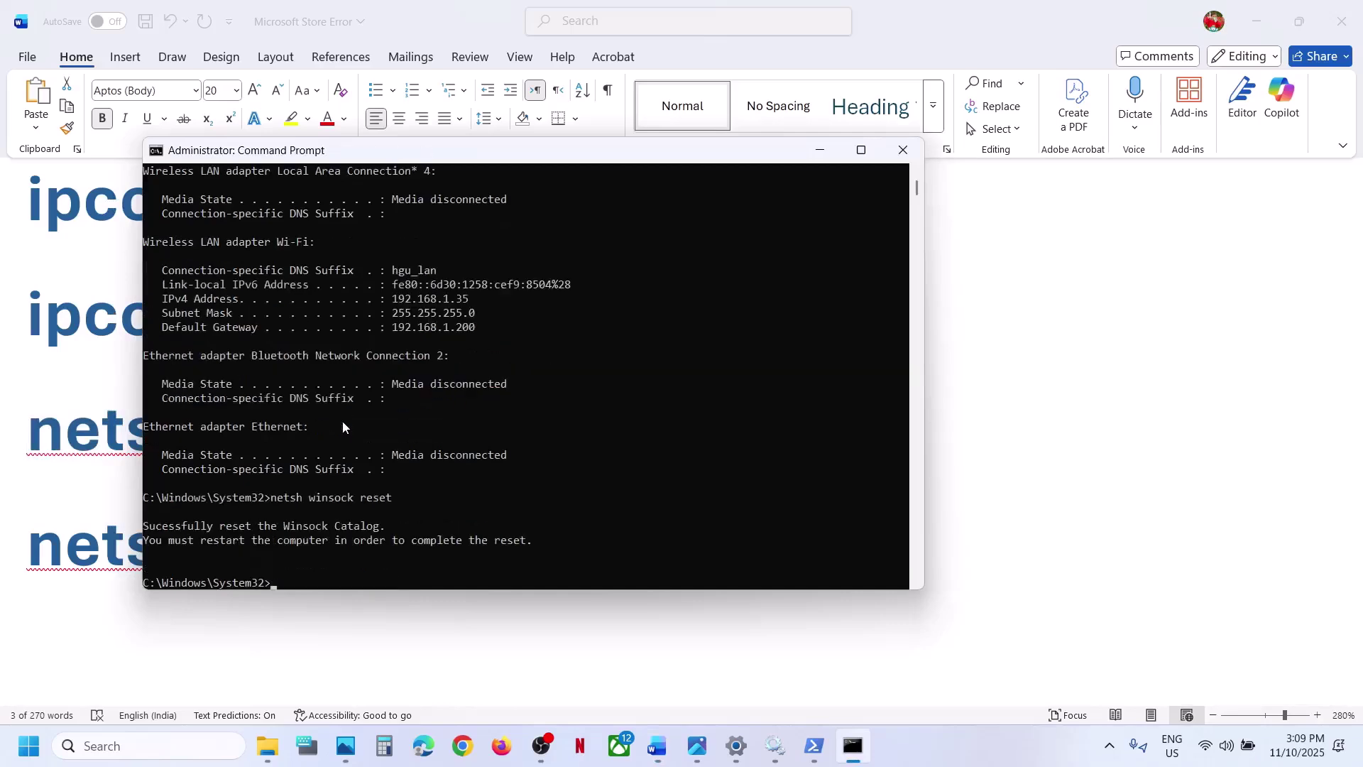
key("alt+Tab")
- Run netsh int ip reset to reset TCP/IP, then close Command Prompt
triple_click(294, 543)
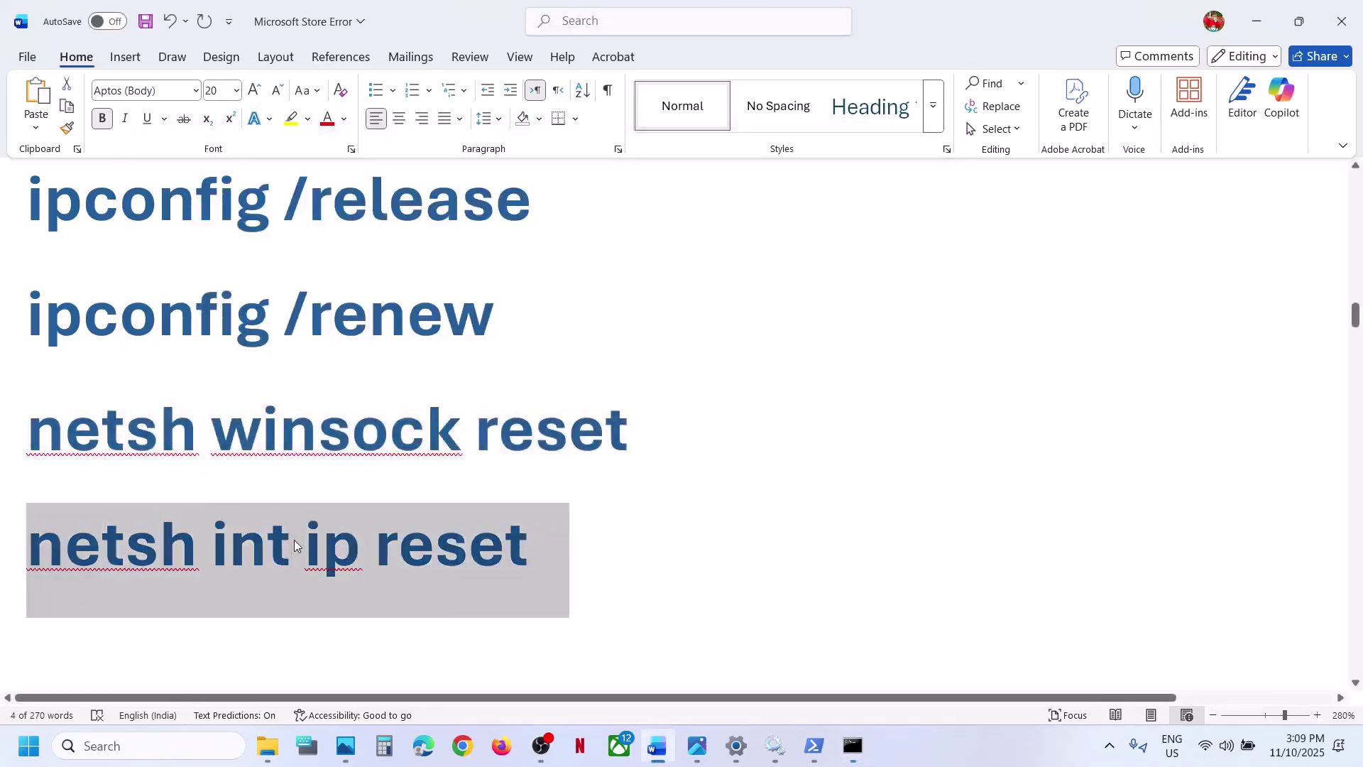
key("ctrl+c")
key("alt+Tab")
key("Return")
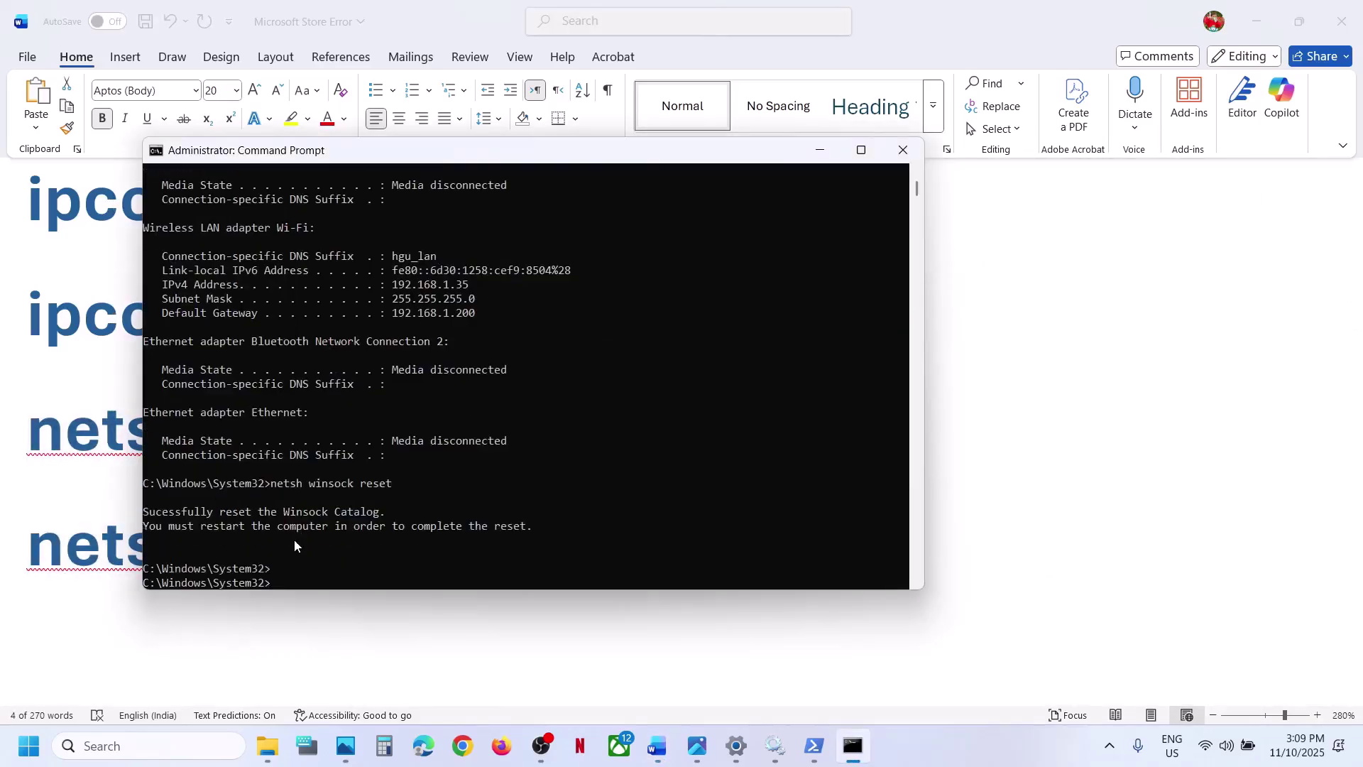
key("ctrl+v")
key("Return")
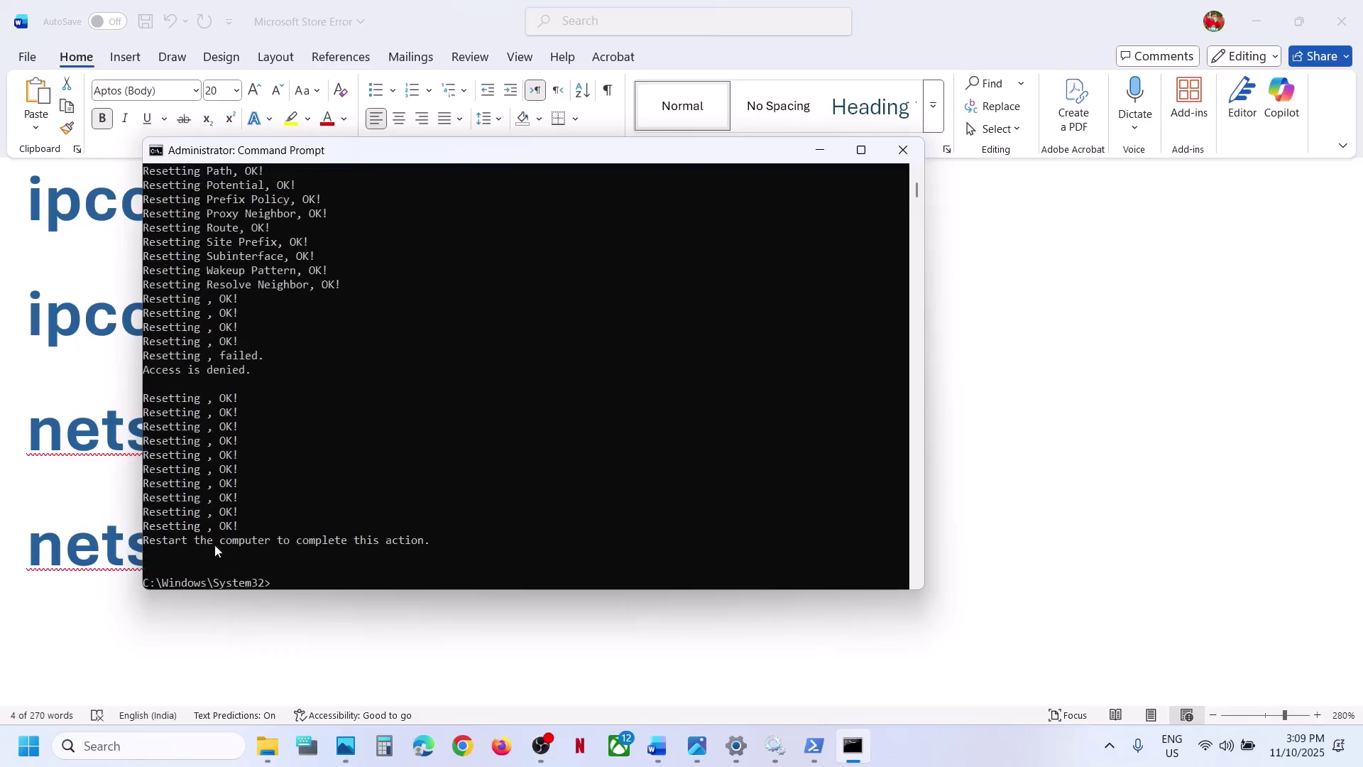
left_click(903, 150)
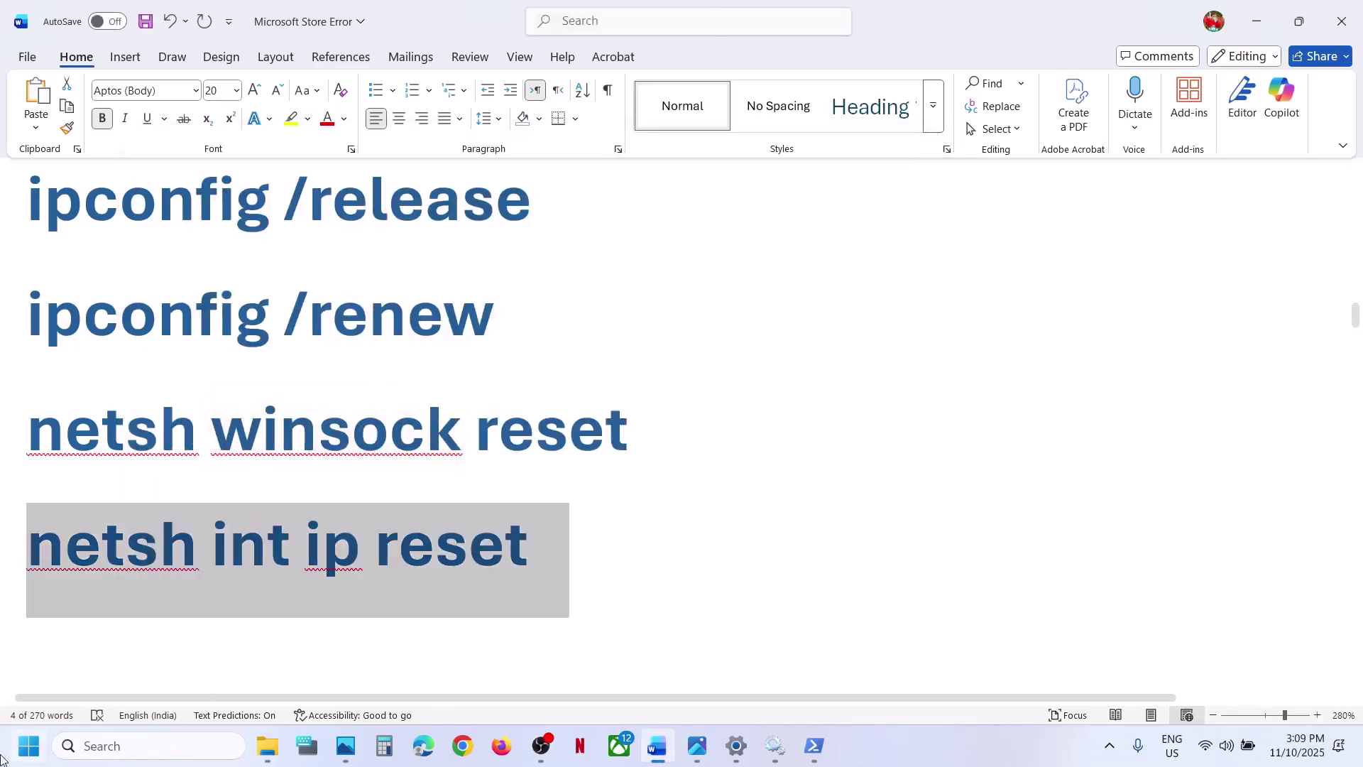
- View the Start menu power options but dismiss them without restarting
left_click(10, 760)
left_click(516, 683)
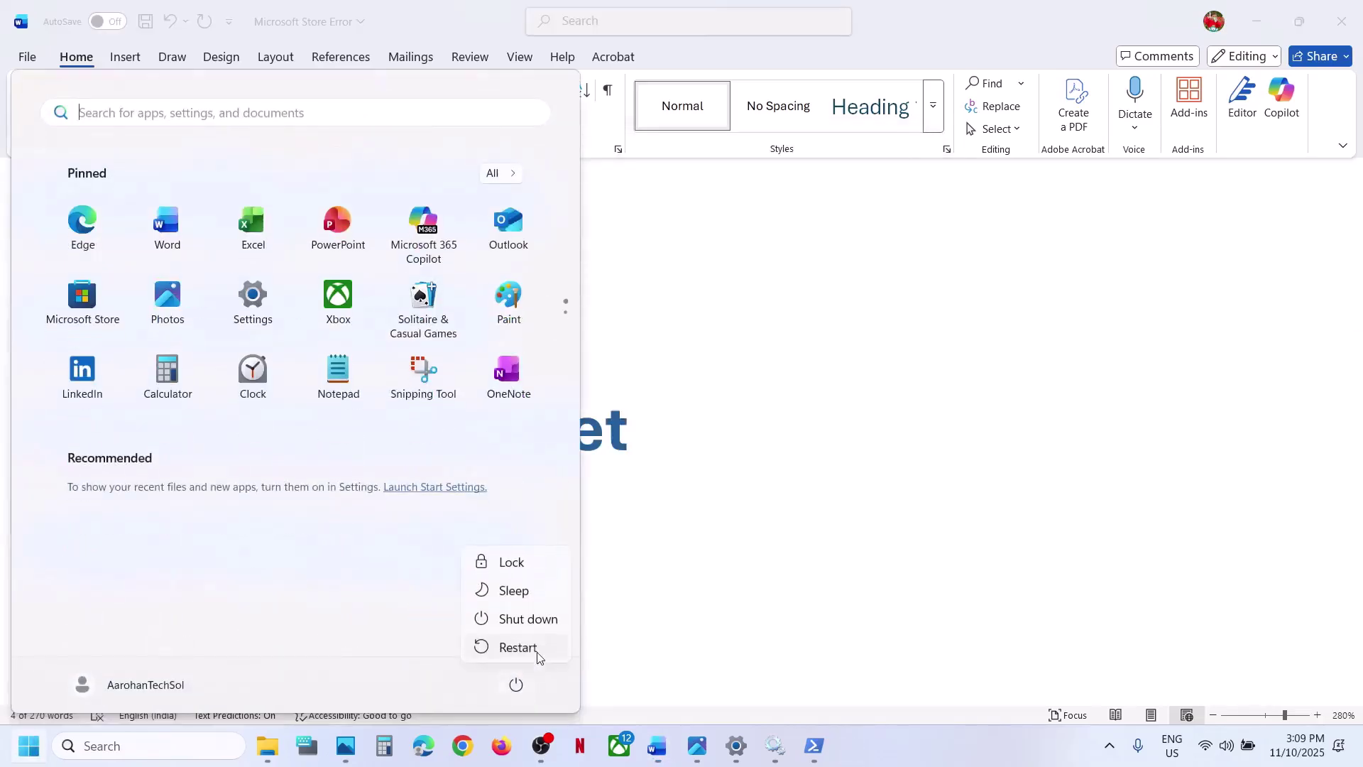
left_click(758, 493)
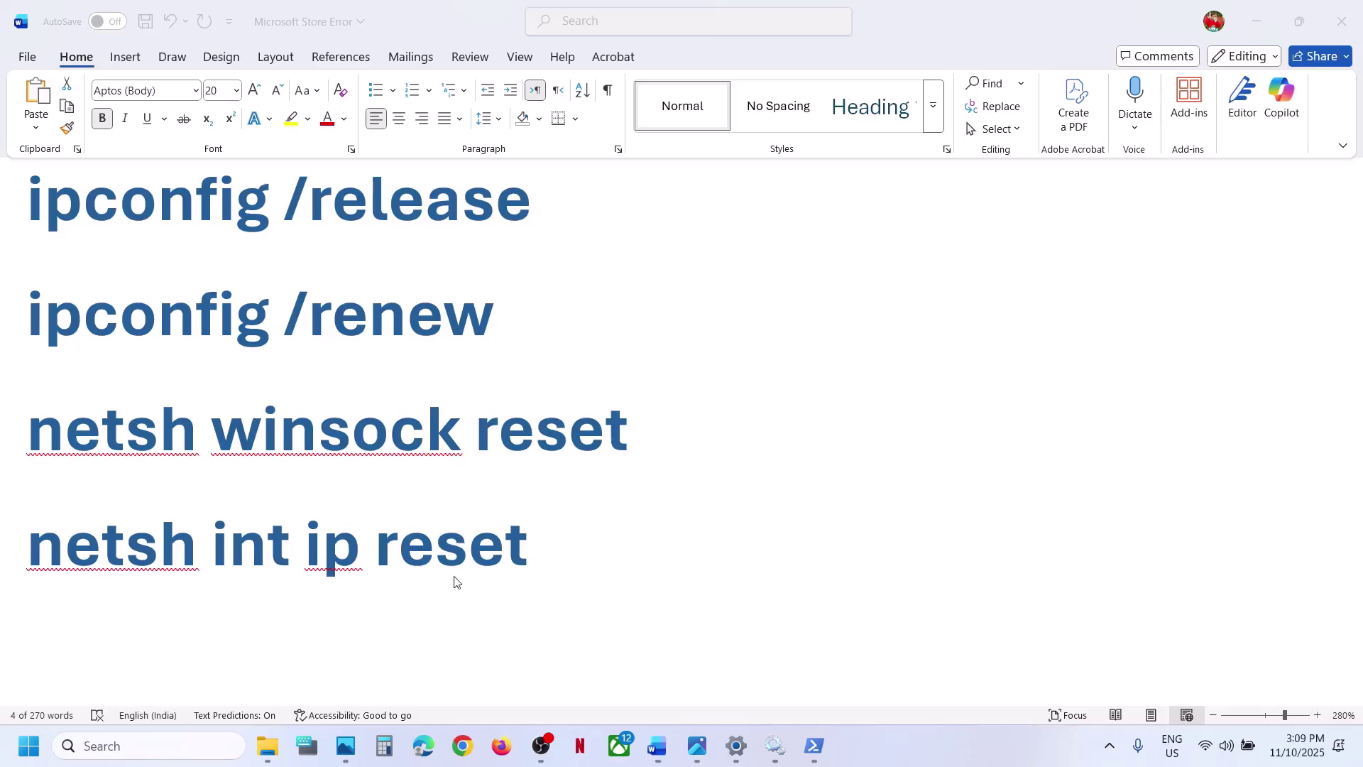
scroll(453, 578, "down", 3)
scroll(454, 577, "up", 1)
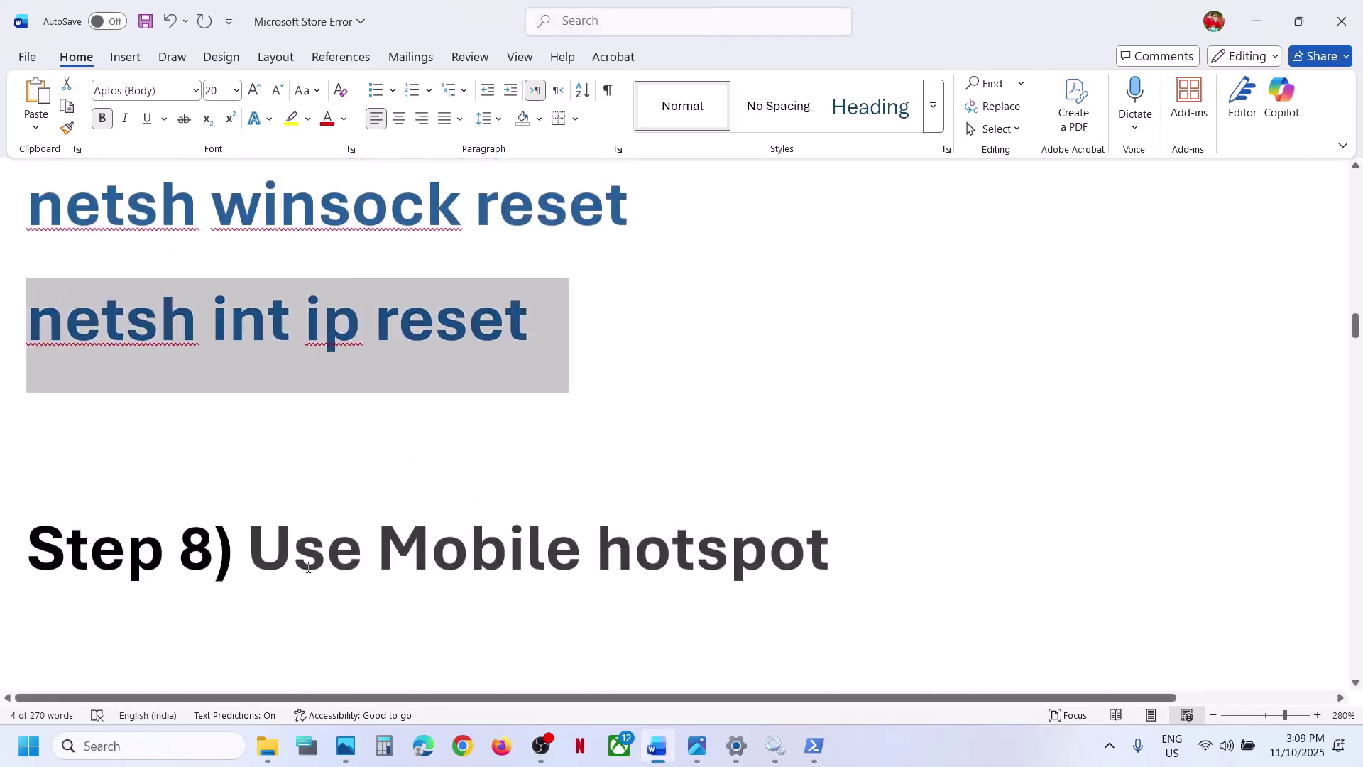
- Select the Use Mobile hotspot heading and turn on the phone's mobile data and Personal Hotspot
left_click_drag(282, 561, 810, 576)
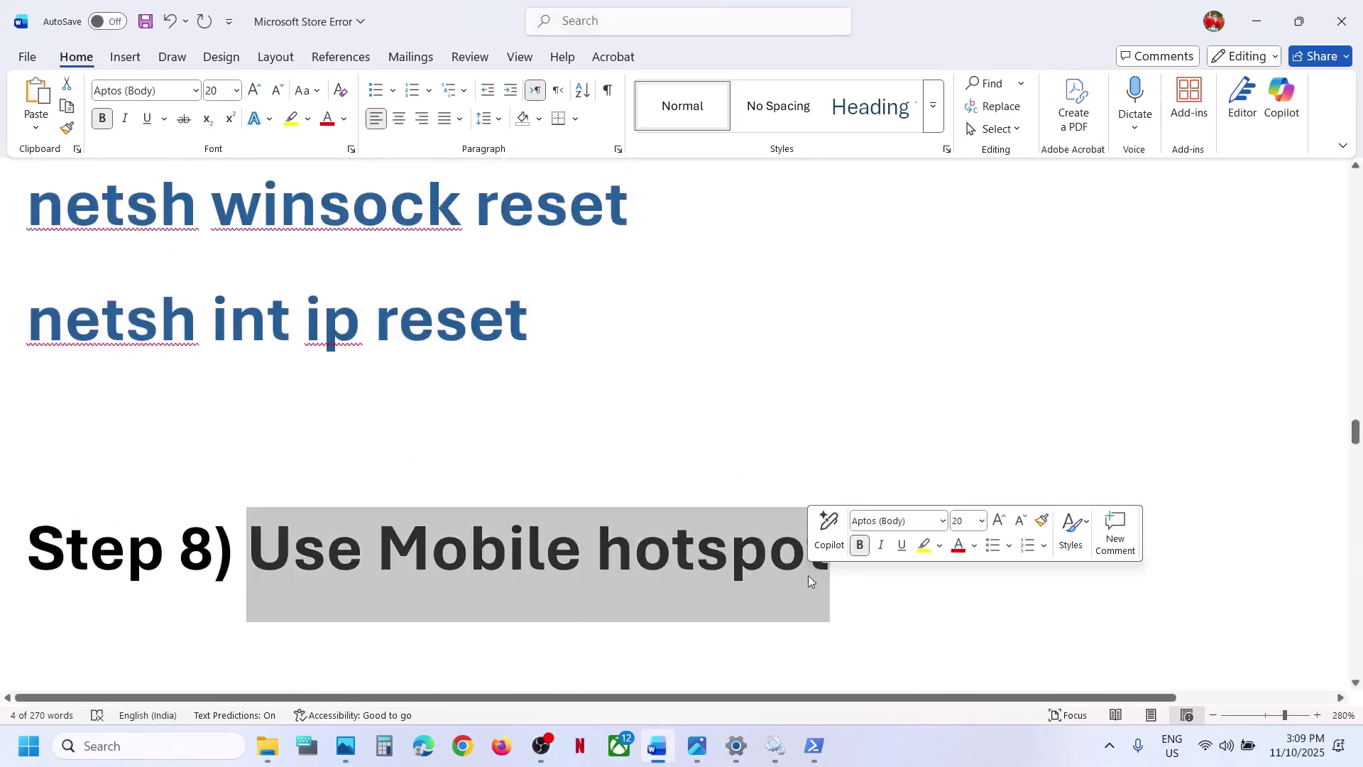
left_click(879, 743)
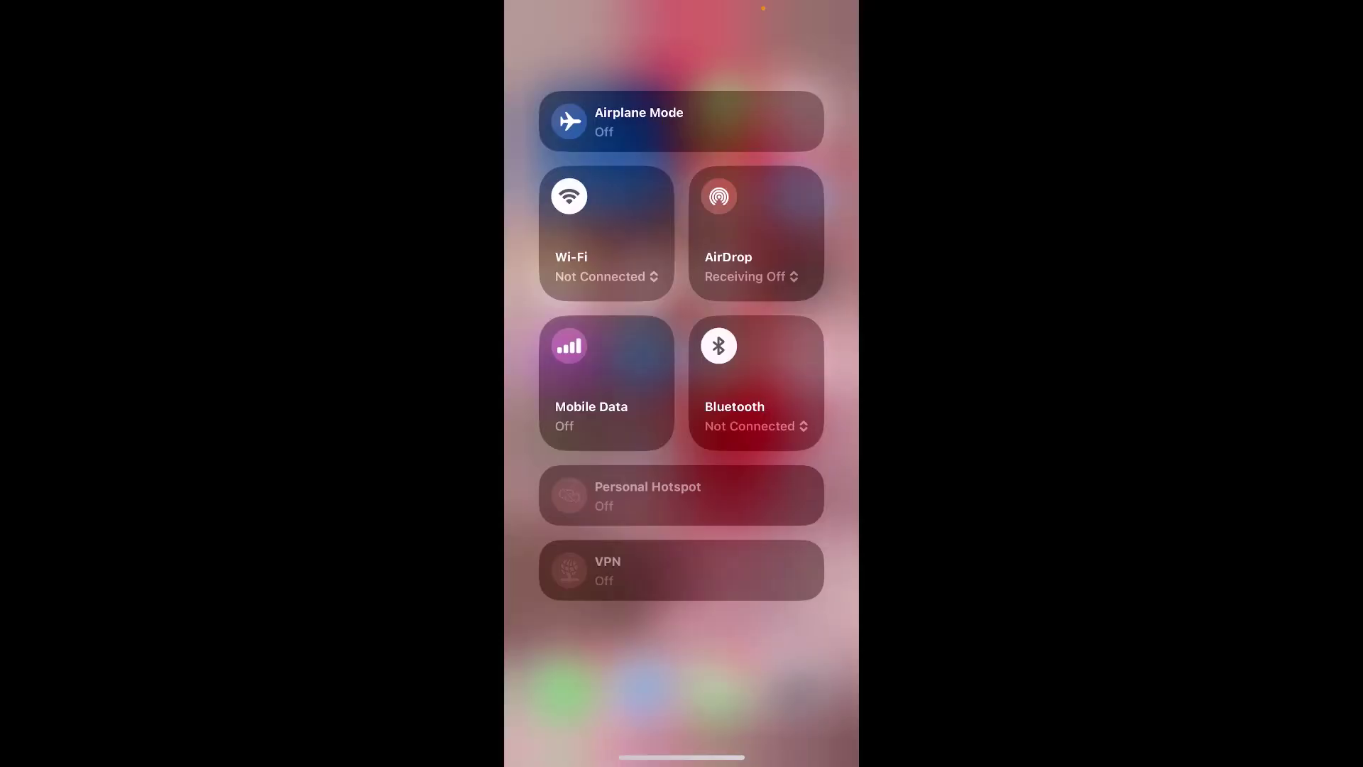
left_click(569, 346)
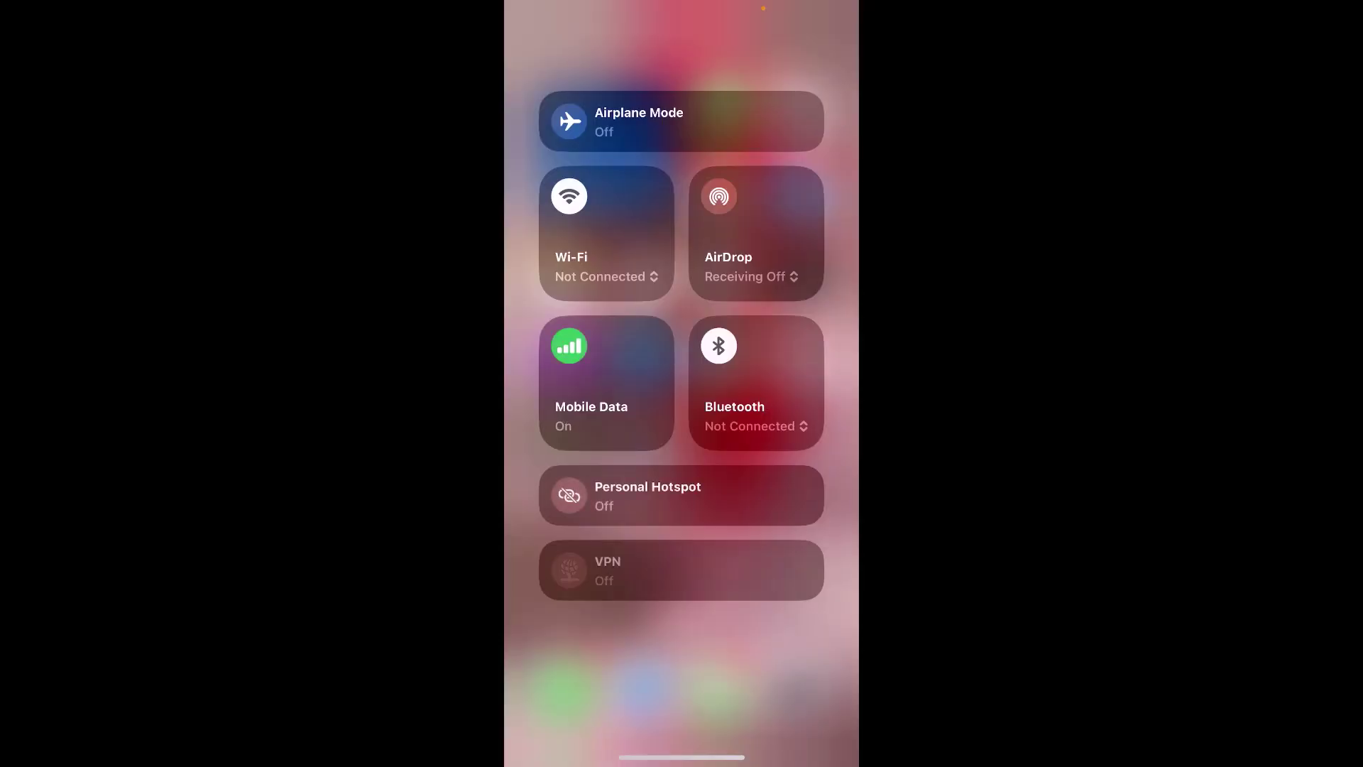
left_click(570, 495)
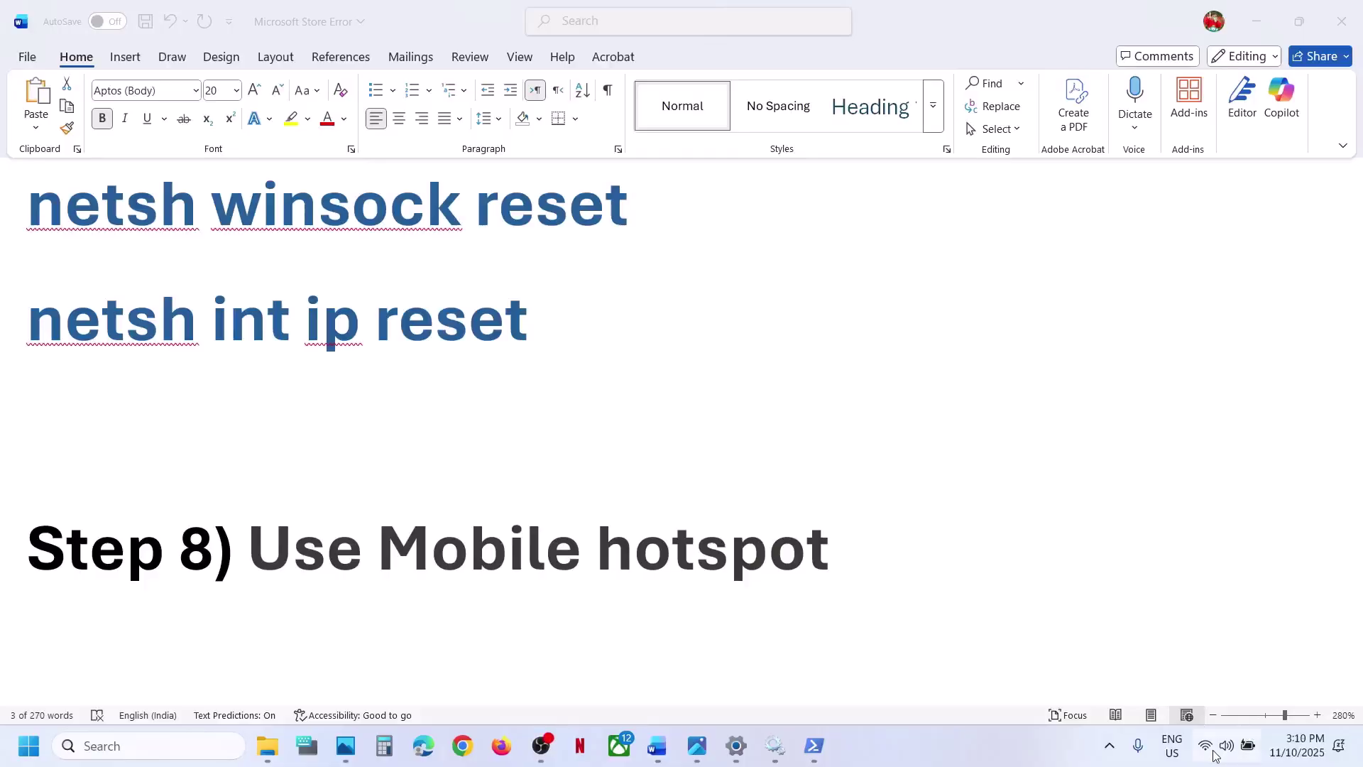
- Check the available Wi-Fi networks in Quick Settings, then scroll the guide to Step 9
left_click(1216, 754)
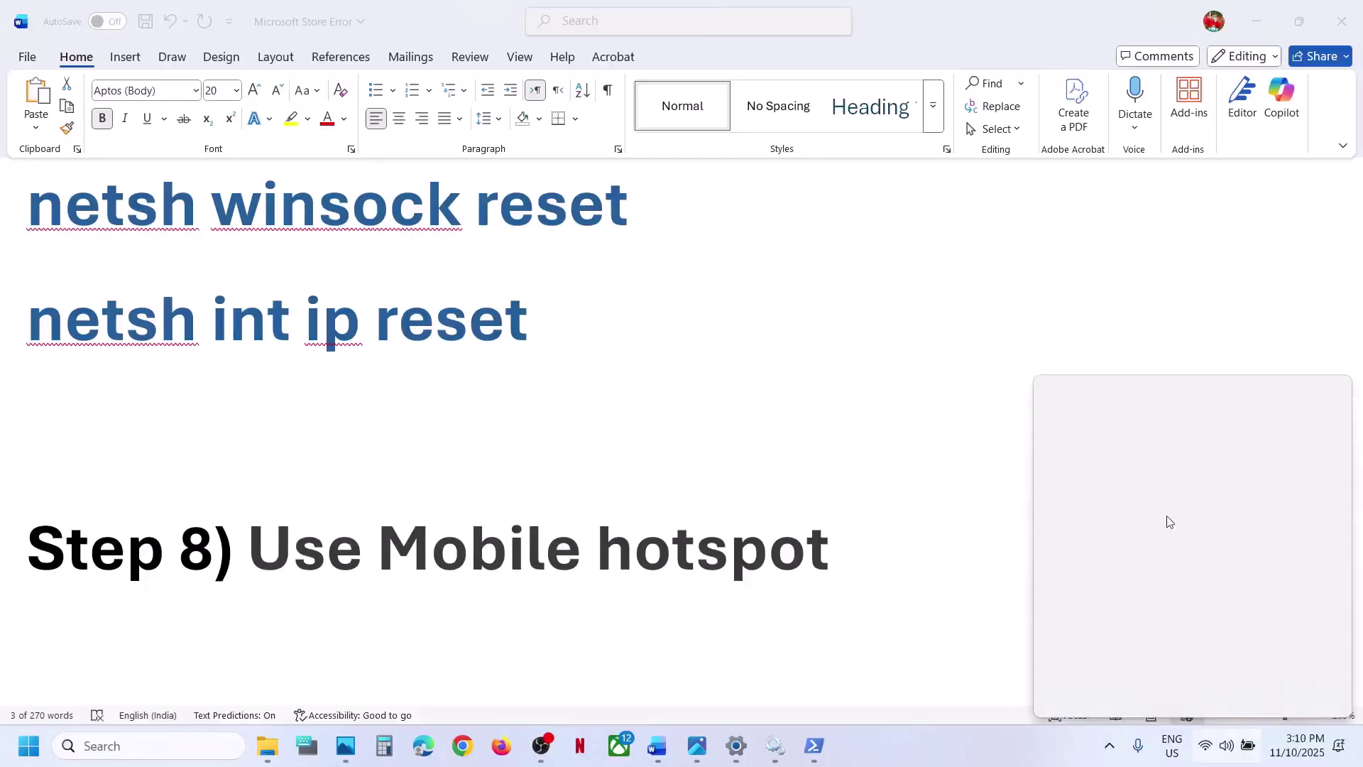
left_click(1123, 407)
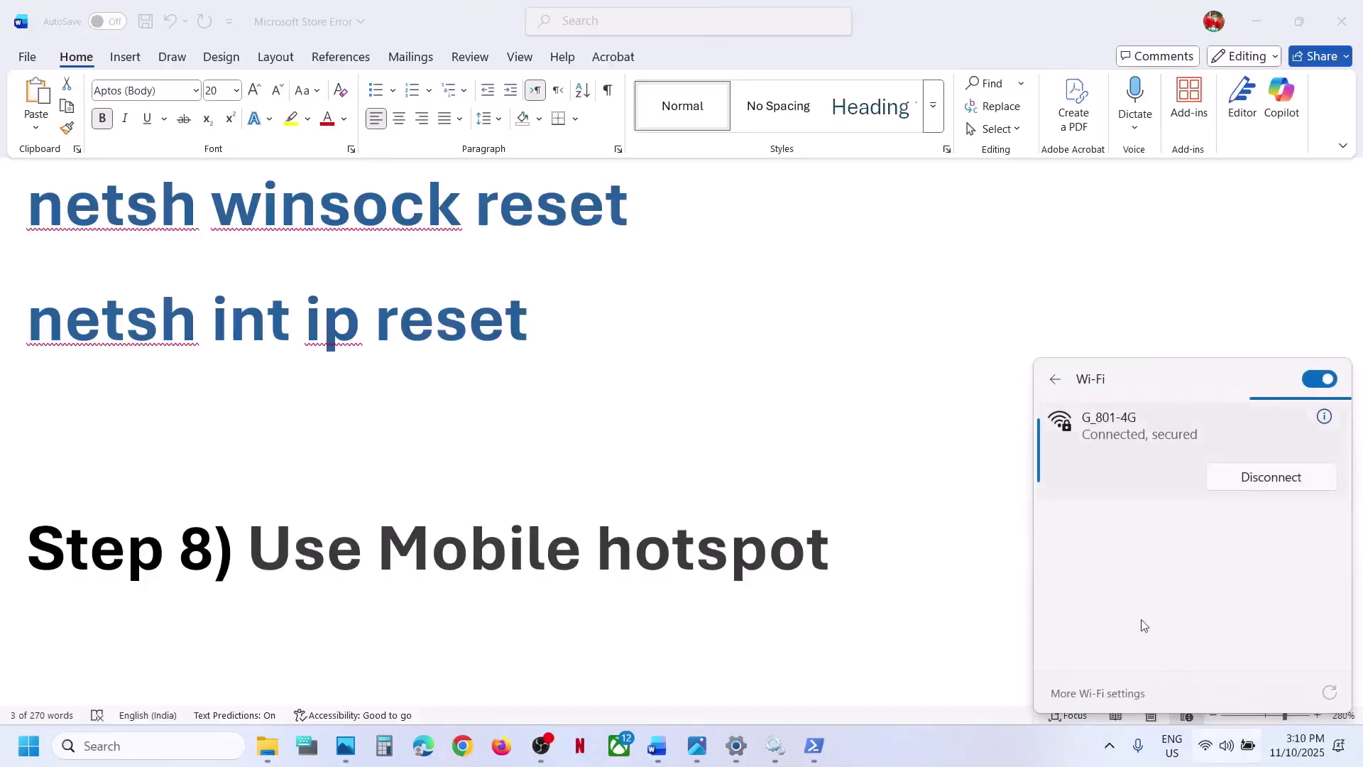
left_click(683, 581)
scroll(611, 612, "down", 5)
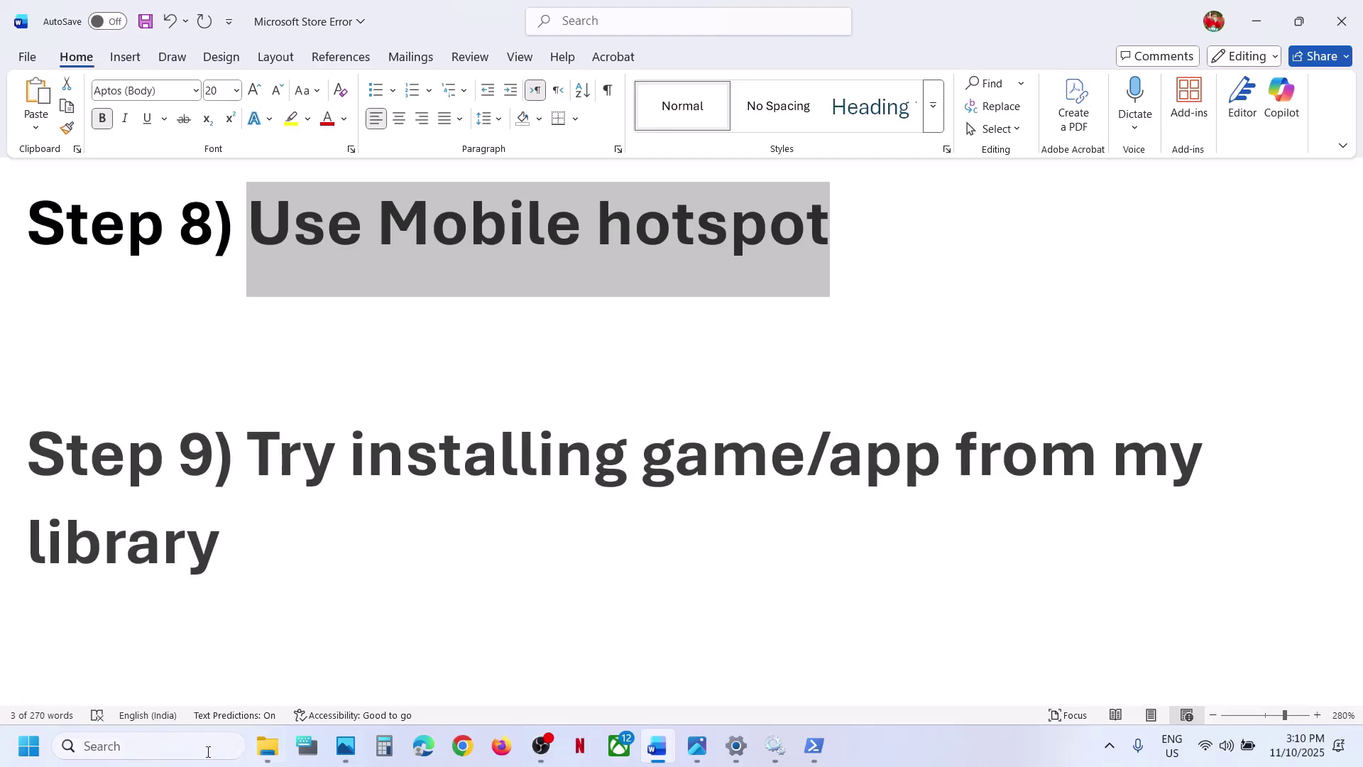
- Launch Microsoft Store, maximize it, view Downloads and Library, then scroll Word to Step 10
left_click(207, 746)
type("store")
key("Return")
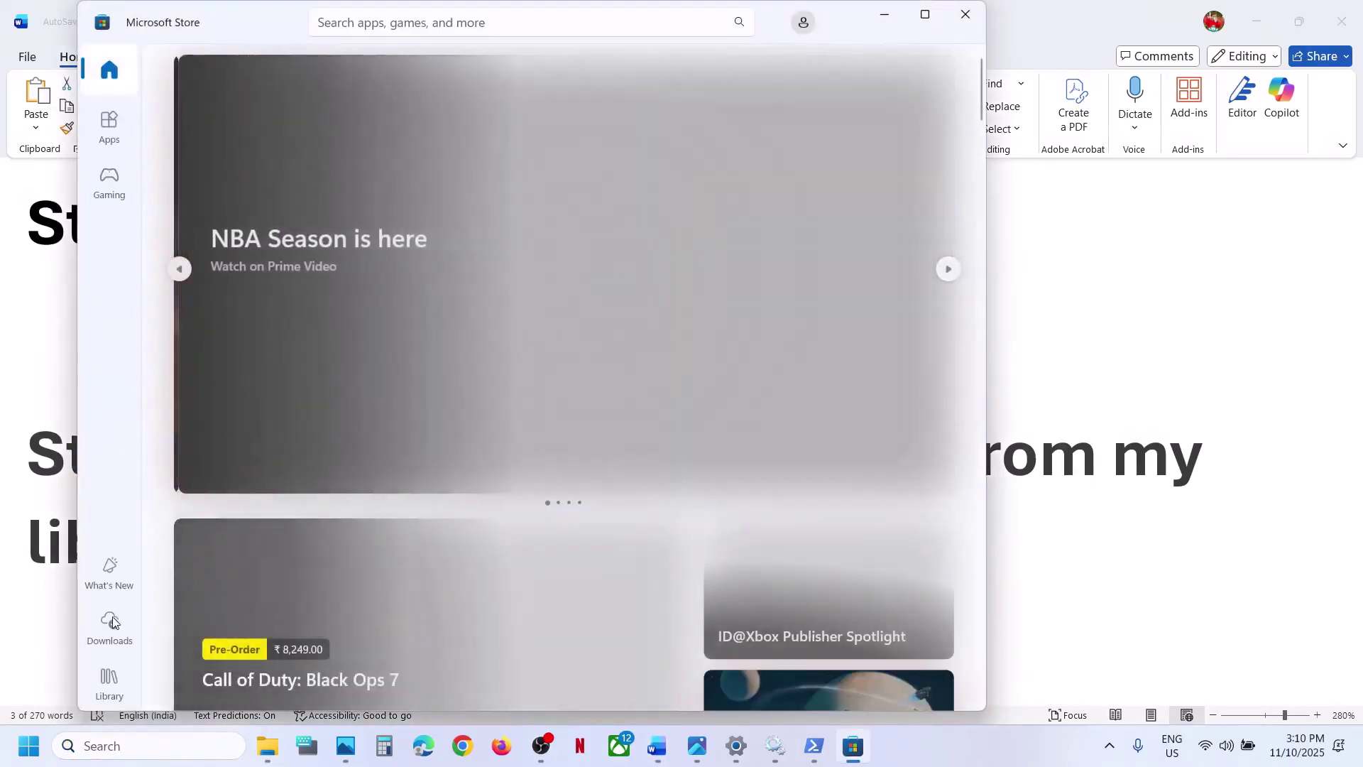
left_click(109, 624)
left_click(925, 14)
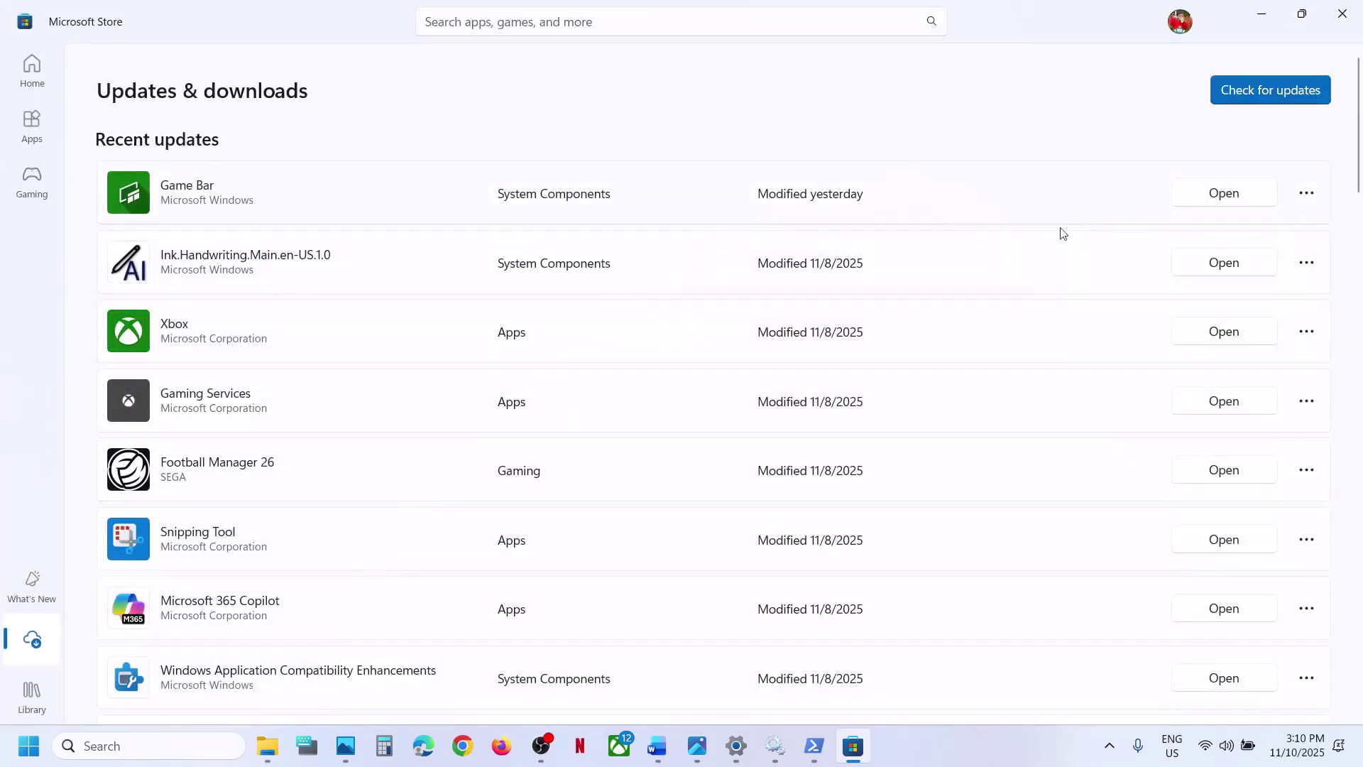
left_click(47, 703)
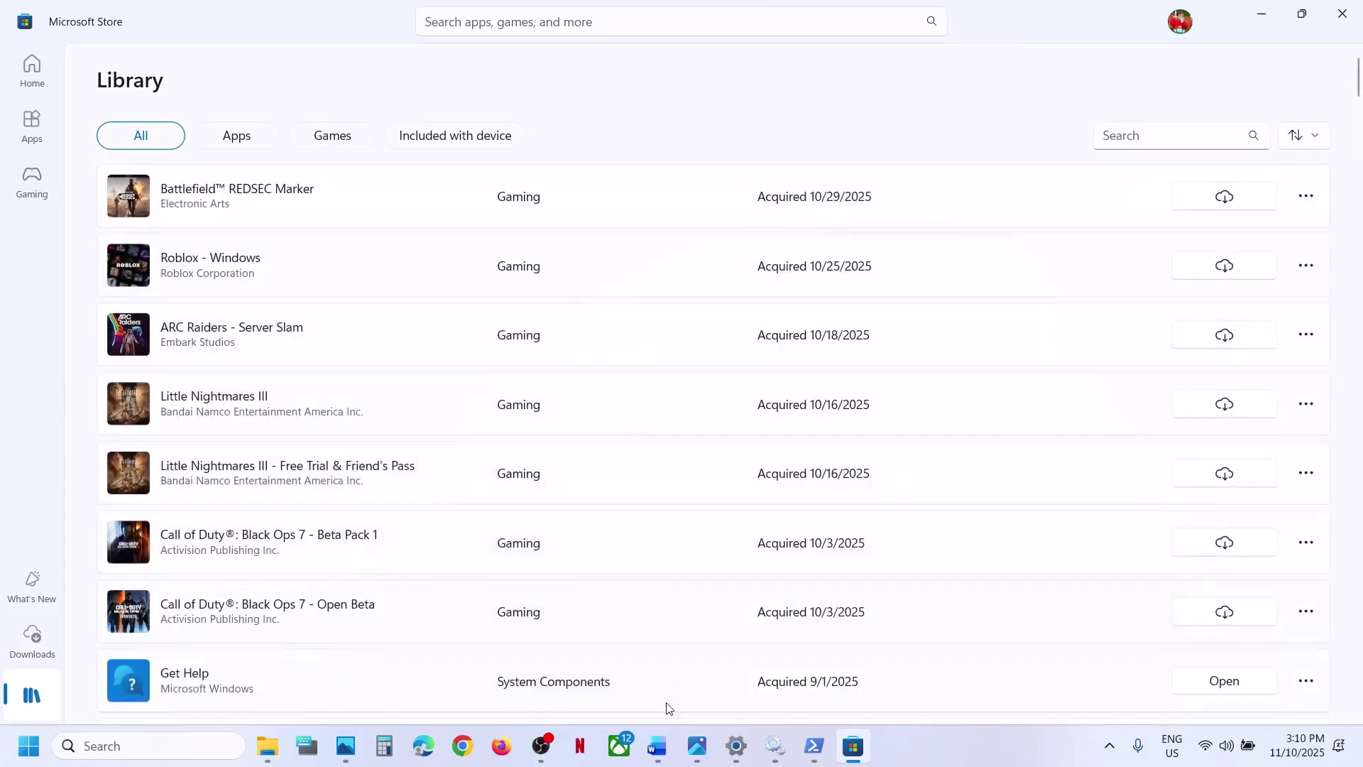
left_click(657, 747)
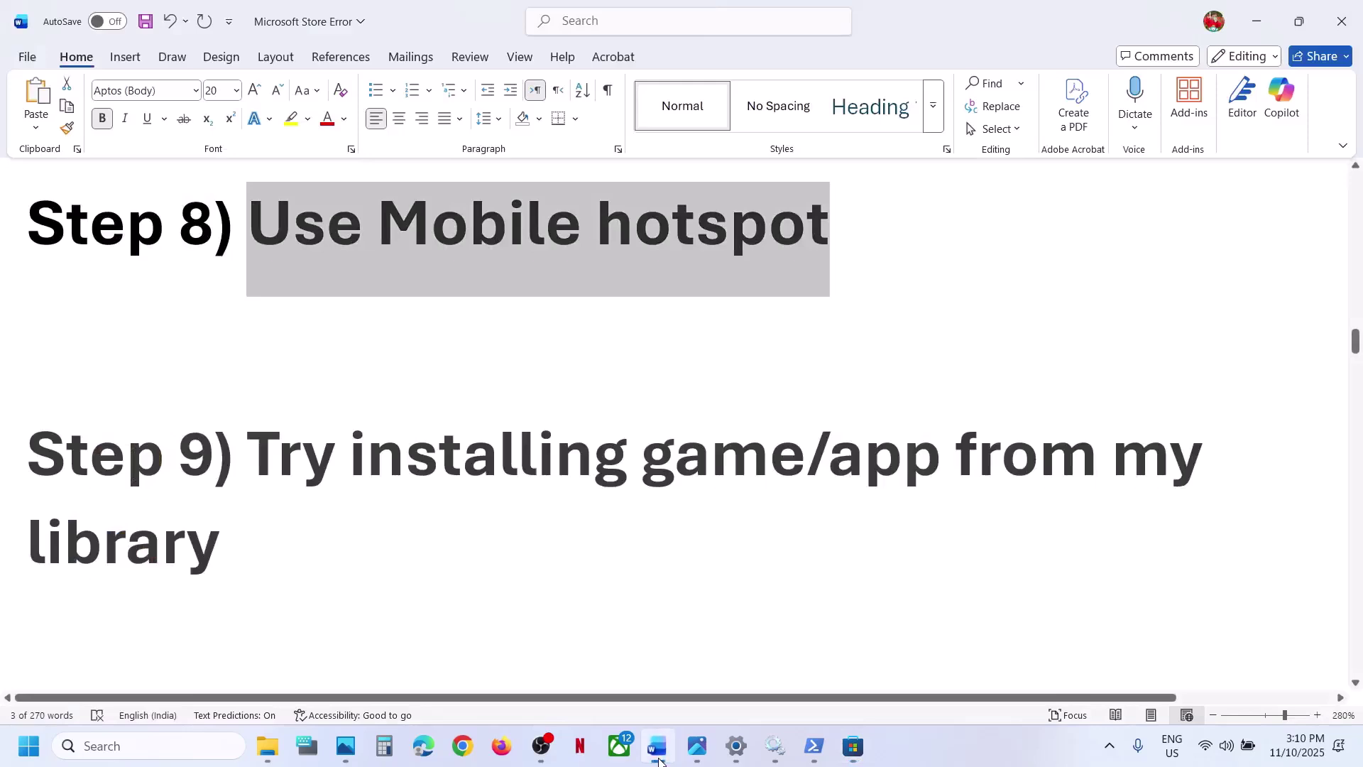
scroll(440, 563, "down", 10)
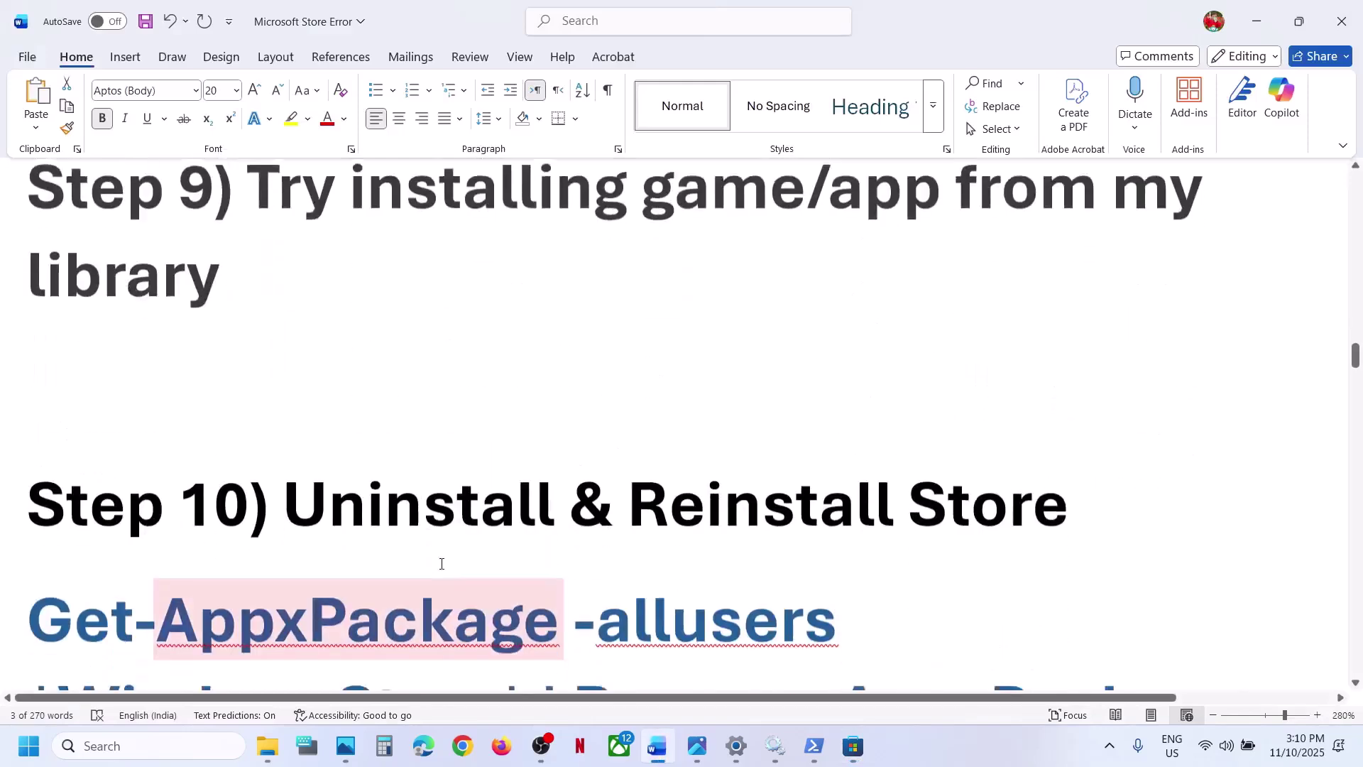
- Copy the two-line Remove-AppxPackage command from the Word guide
left_click(170, 747)
type("snipping Tool")
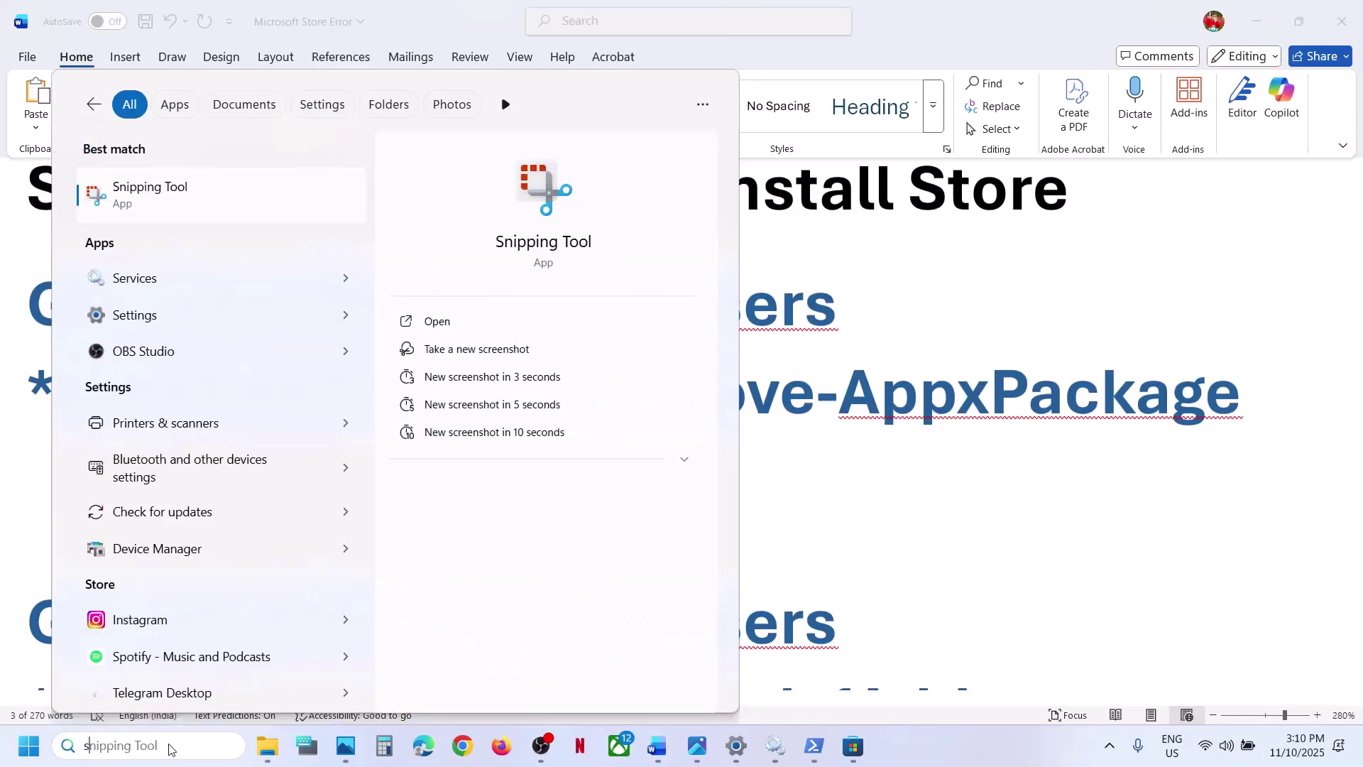
left_click(953, 410)
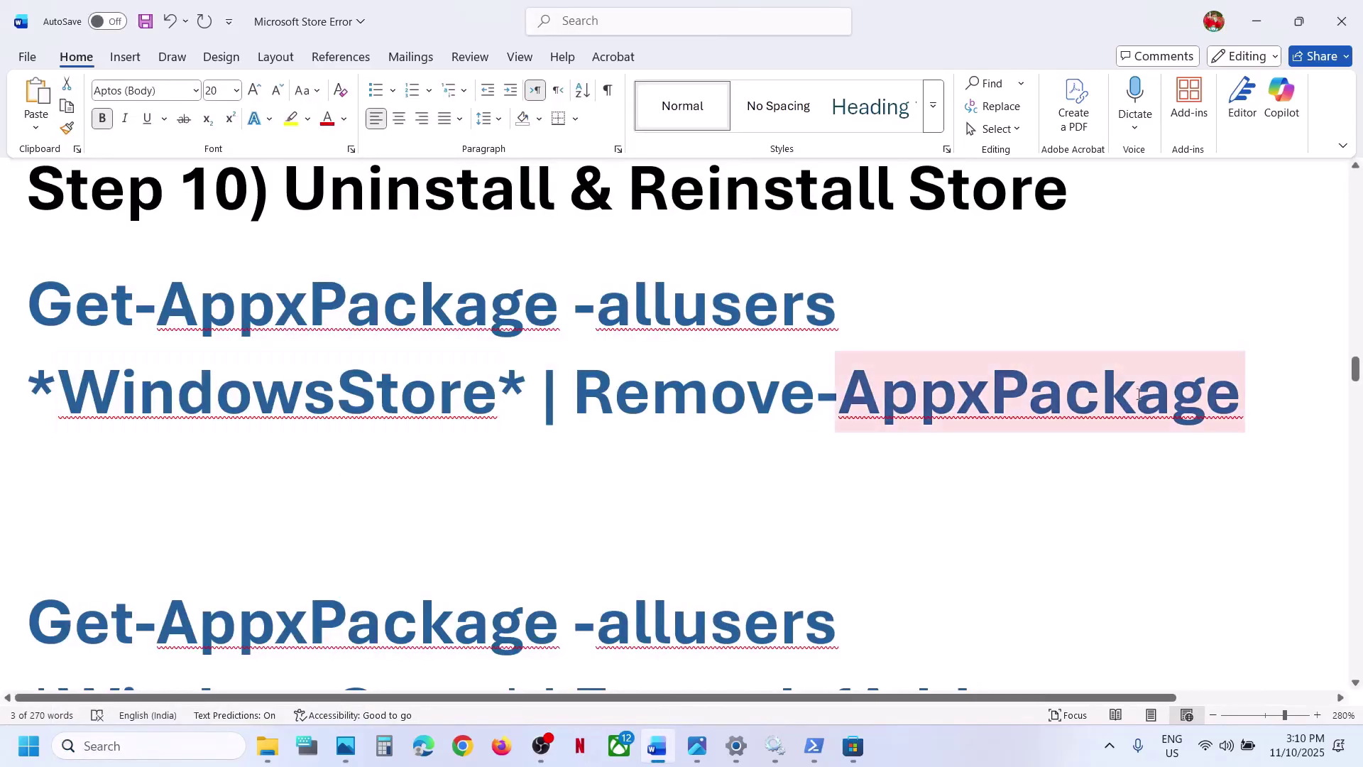
left_click_drag(1277, 394, 64, 302)
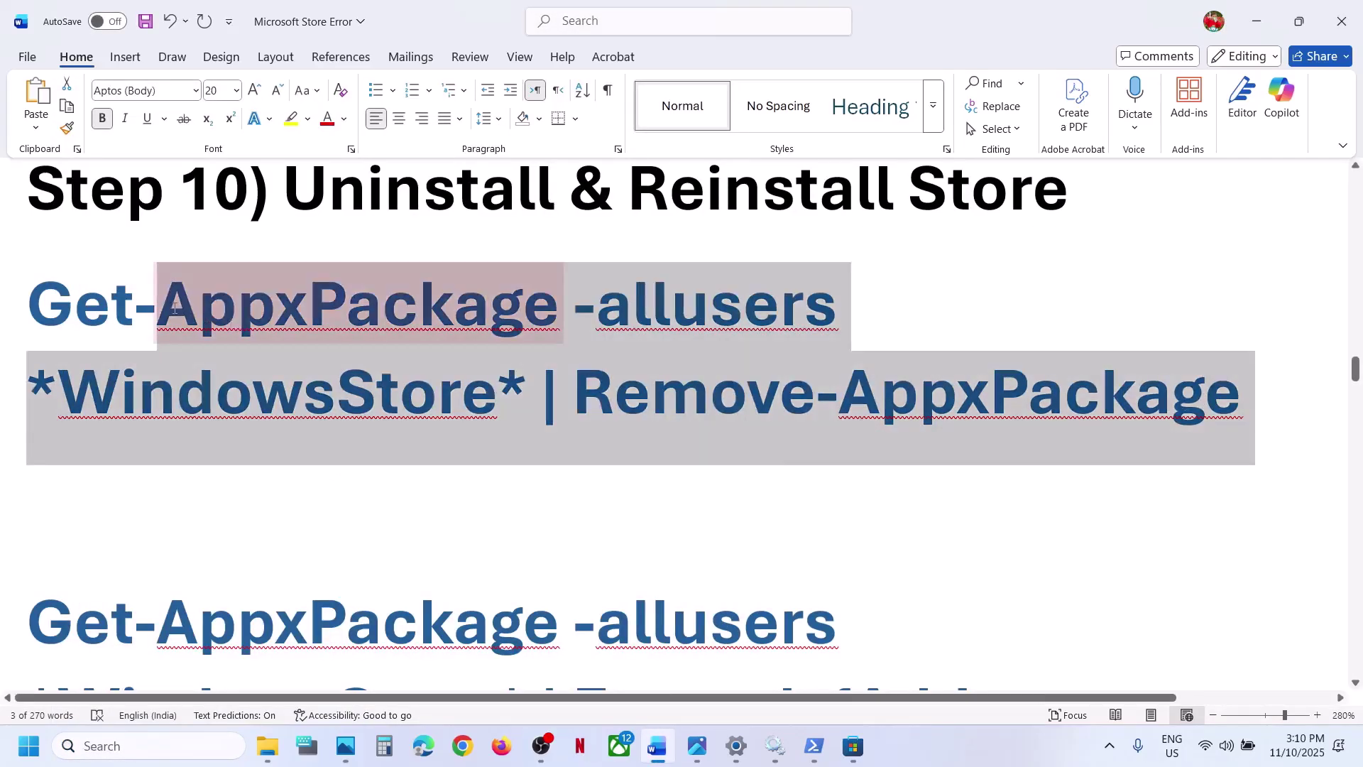
right_click(64, 302)
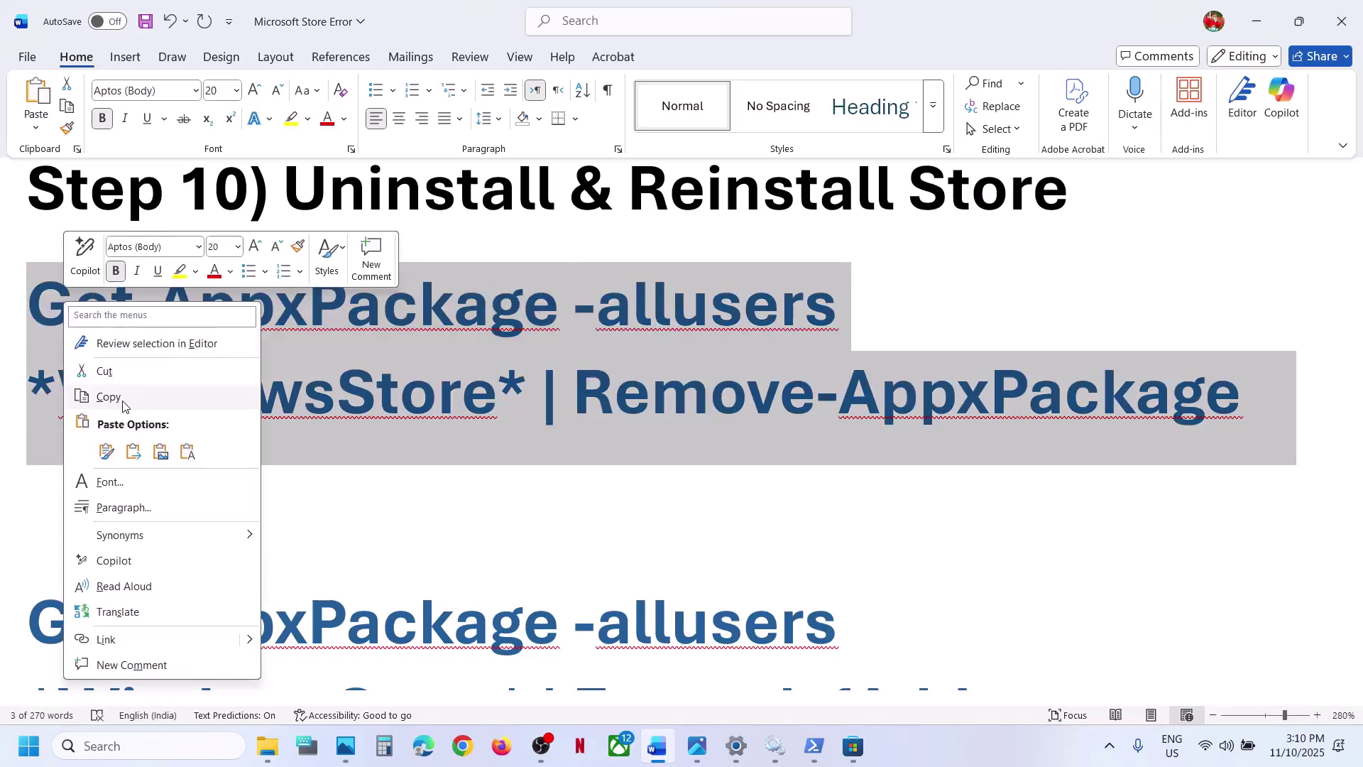
left_click(122, 397)
- Run the Remove-AppxPackage command in an administrator PowerShell to uninstall the Store for all users
left_click(147, 744)
type("pow")
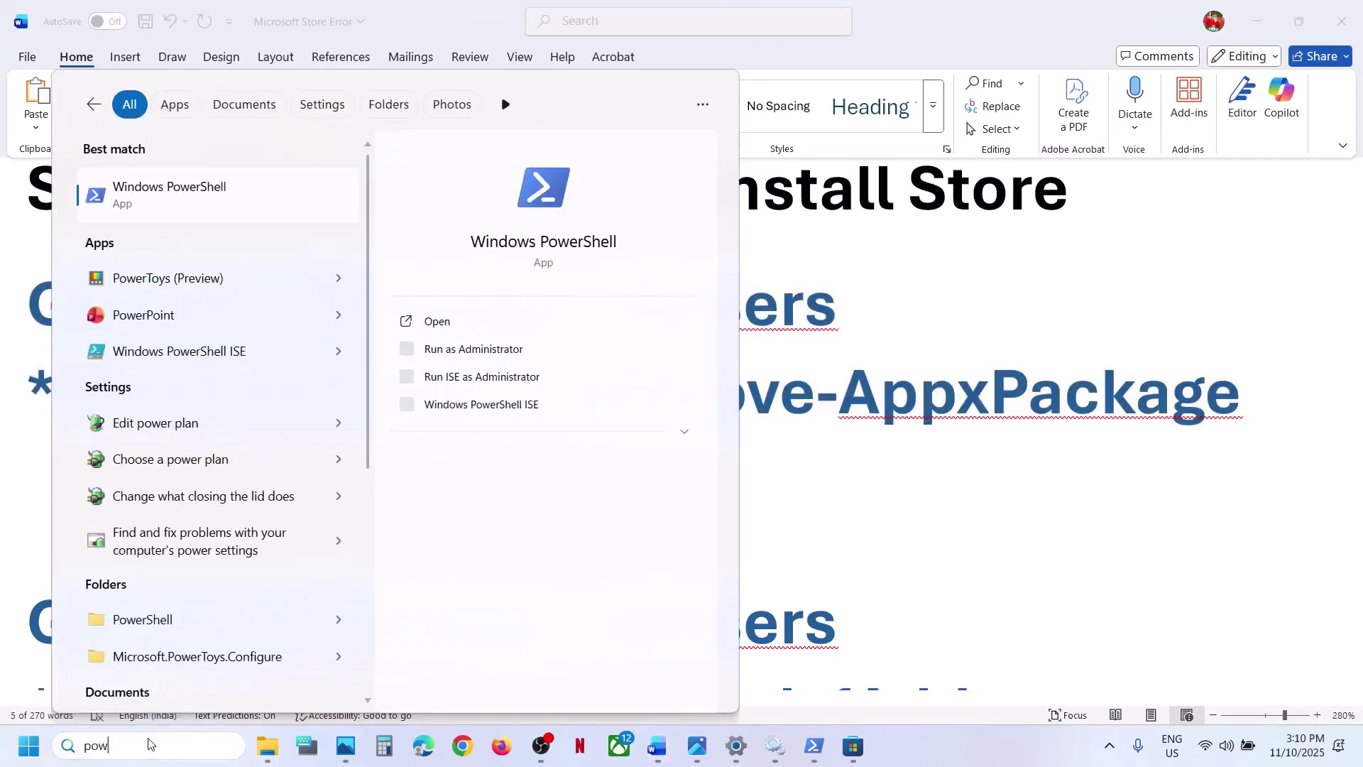
type("ershell")
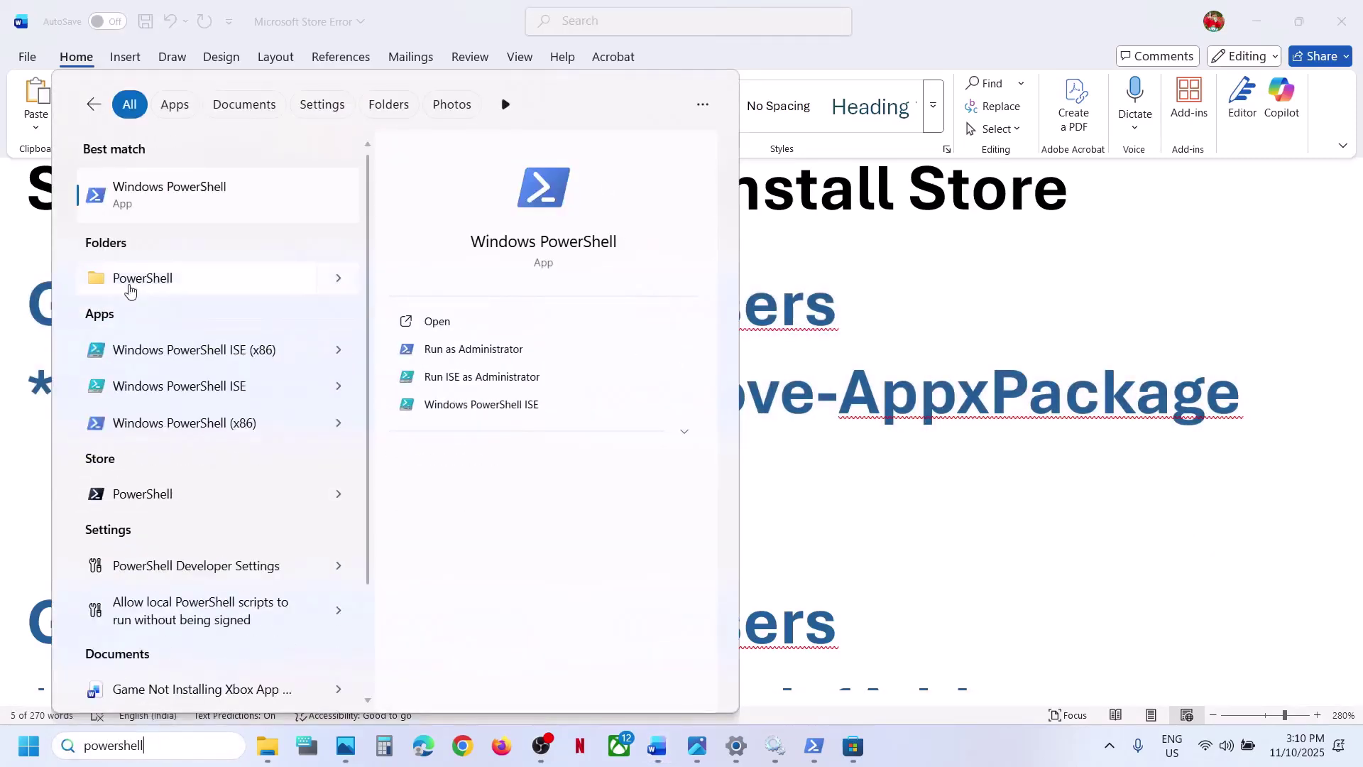
right_click(204, 193)
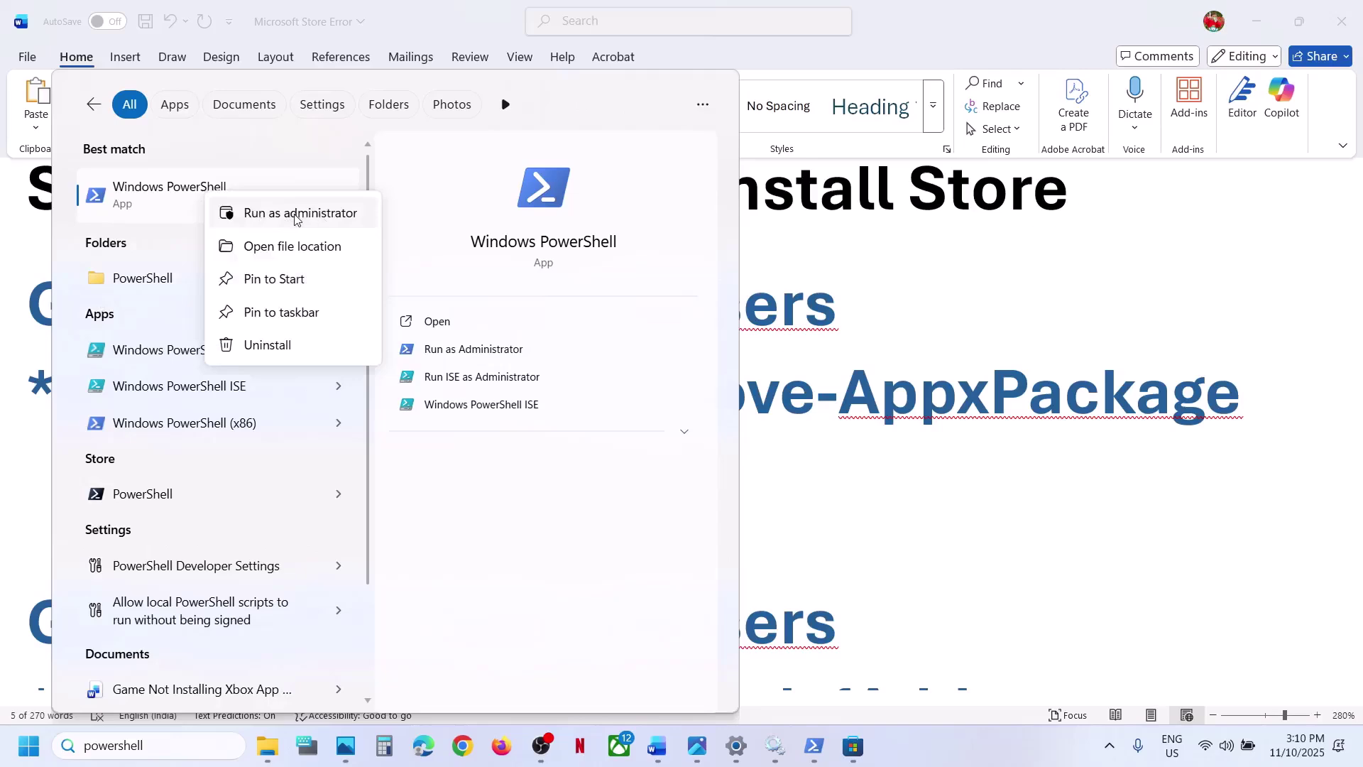
left_click(295, 214)
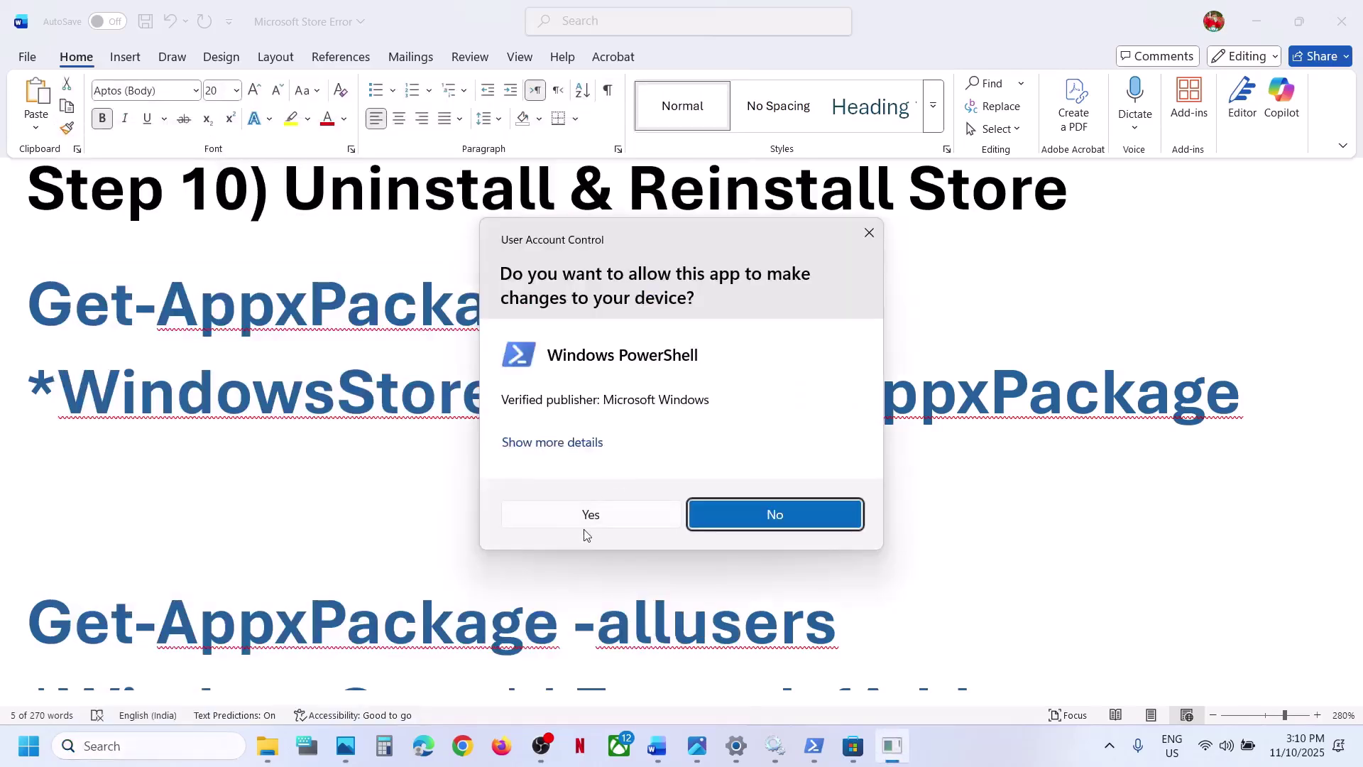
left_click(589, 517)
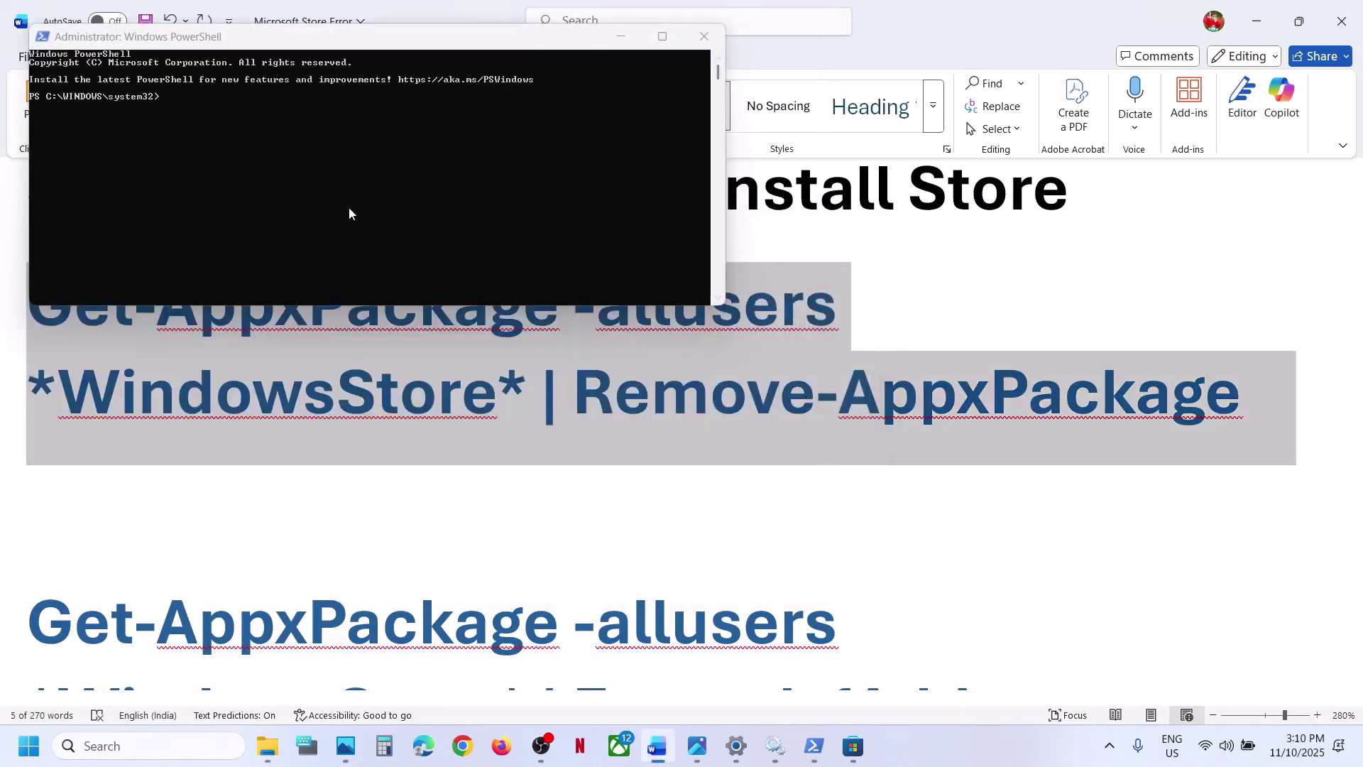
left_click(349, 213)
right_click(349, 213)
key("Return")
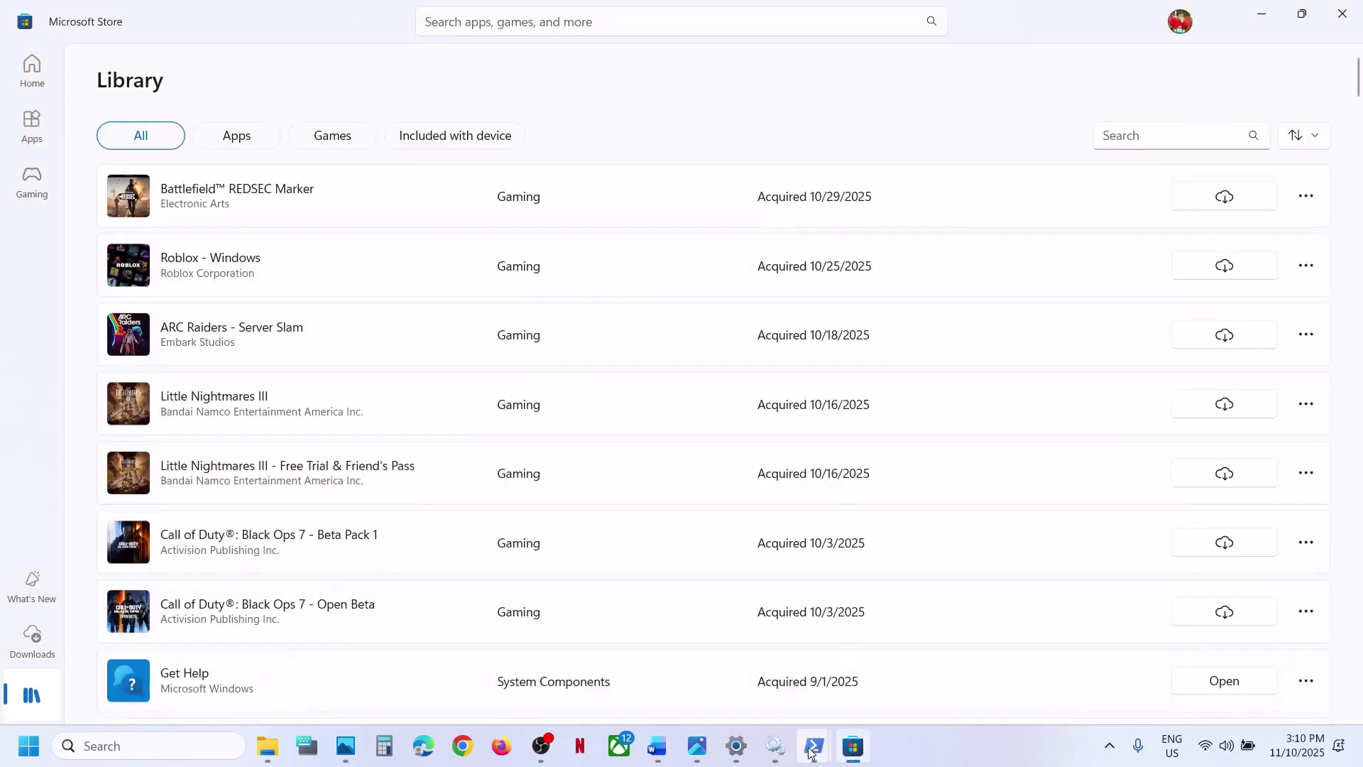
mouse_move(813, 749)
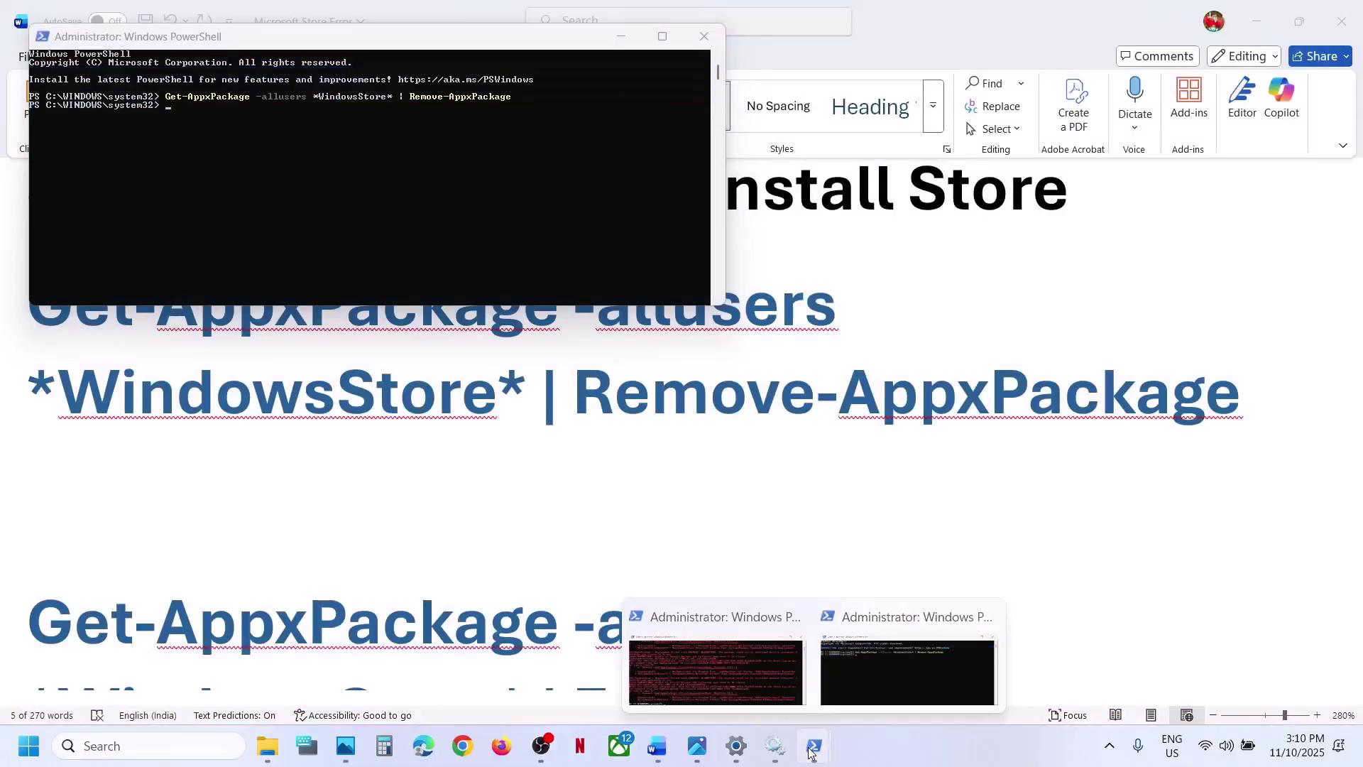
- Copy the Add-AppxPackage command from the guide and run it in the admin PowerShell
left_click(497, 528)
scroll(497, 528, "down", 3)
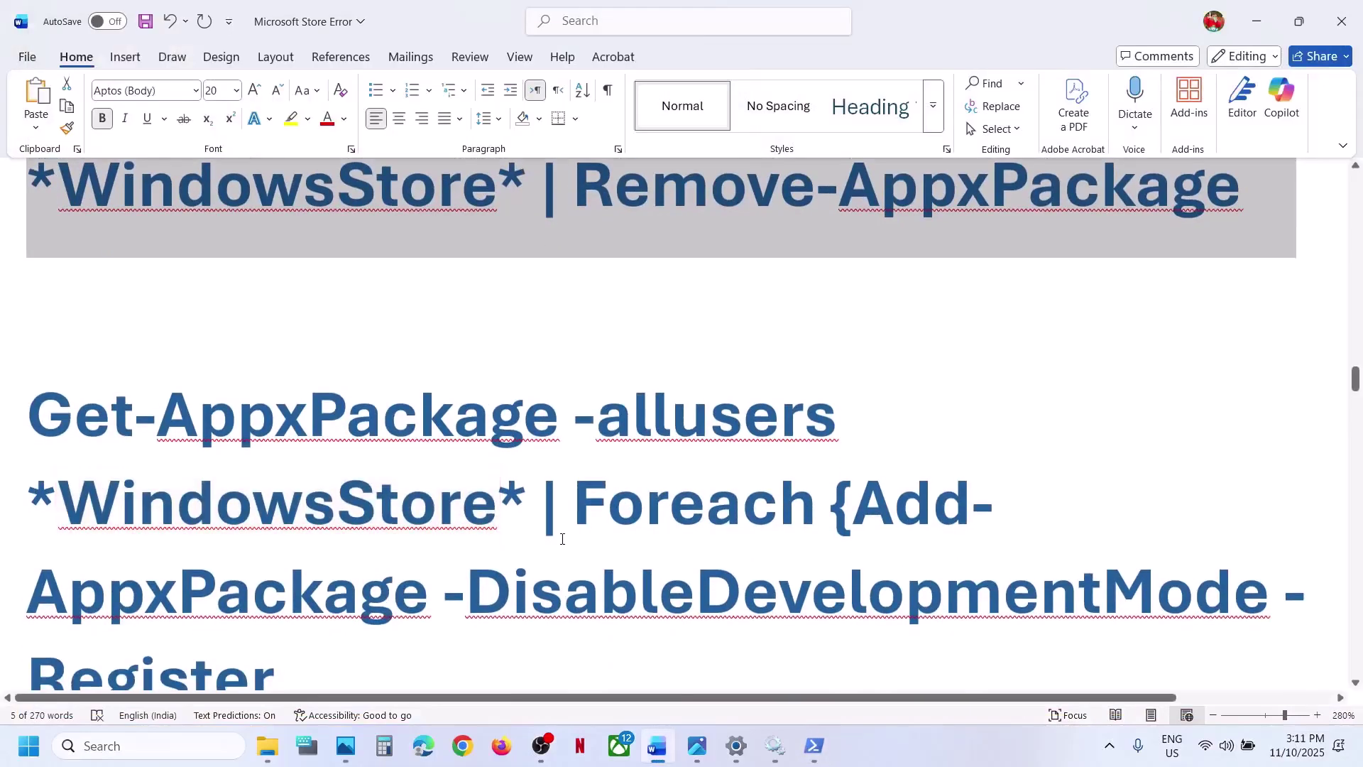
scroll(456, 502, "down", 3)
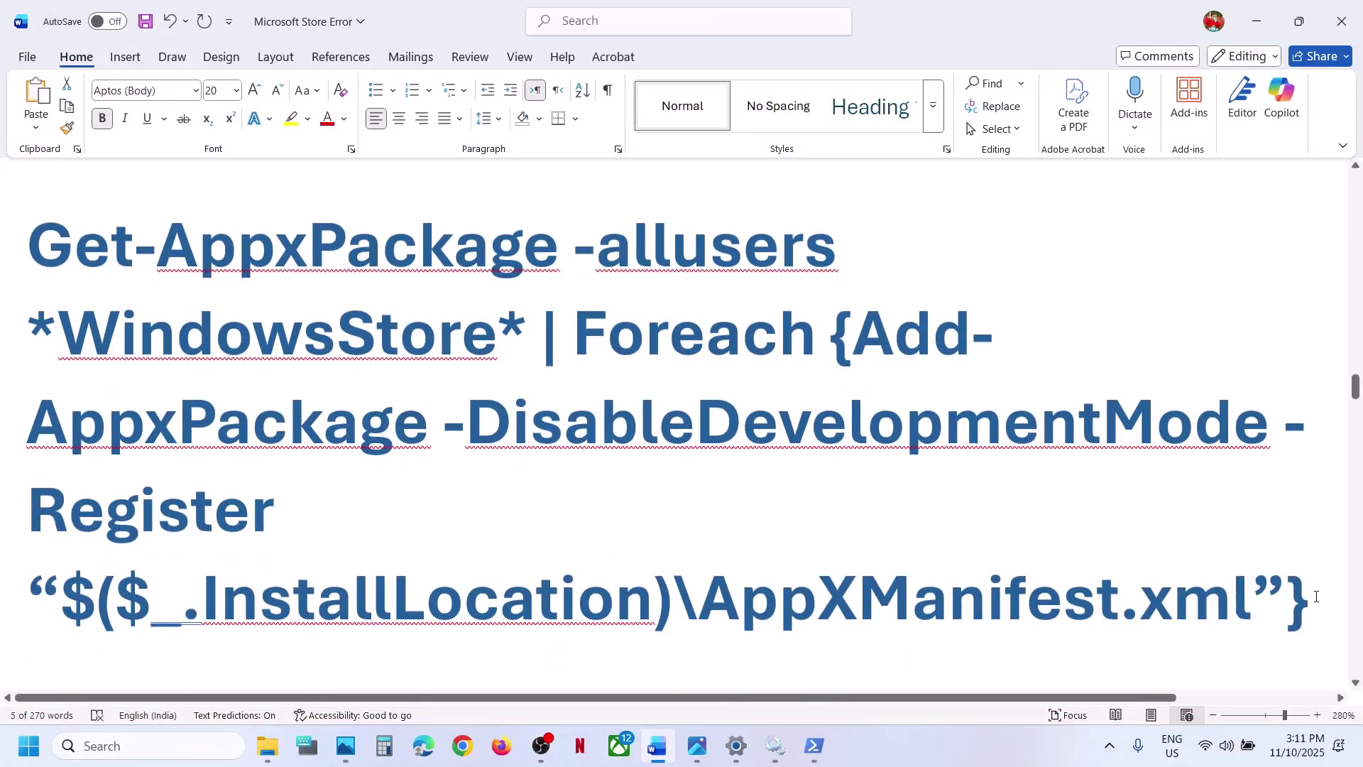
left_click_drag(1165, 556, 2, 269)
key("super+c")
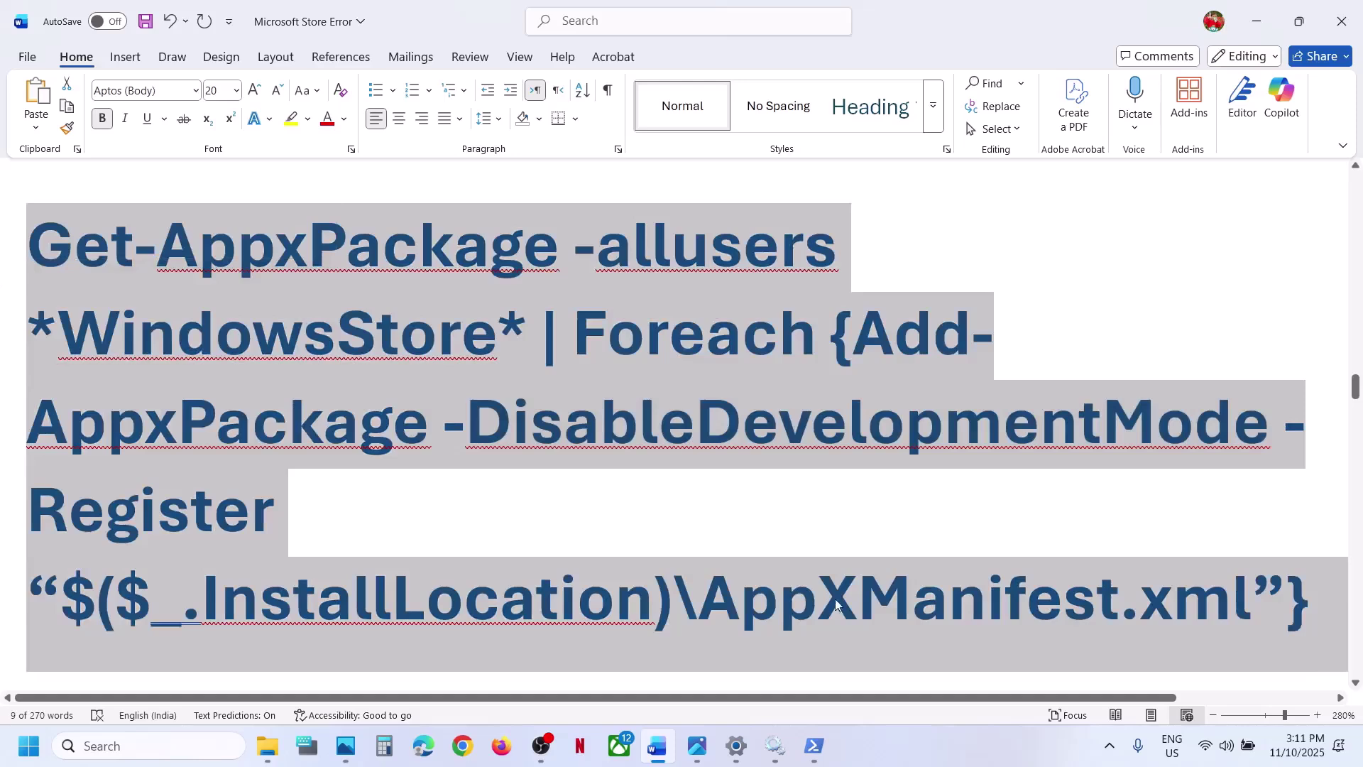
mouse_move(814, 746)
left_click(881, 663)
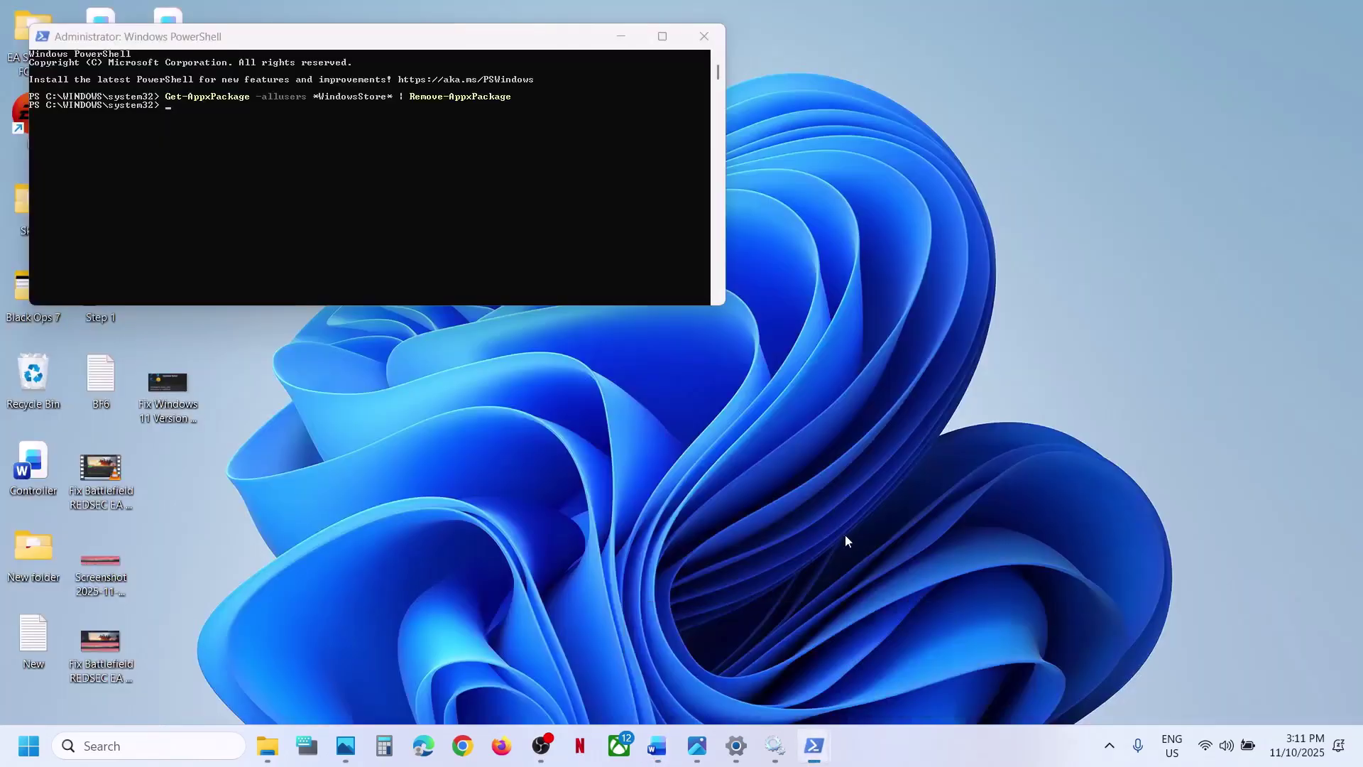
right_click(370, 146)
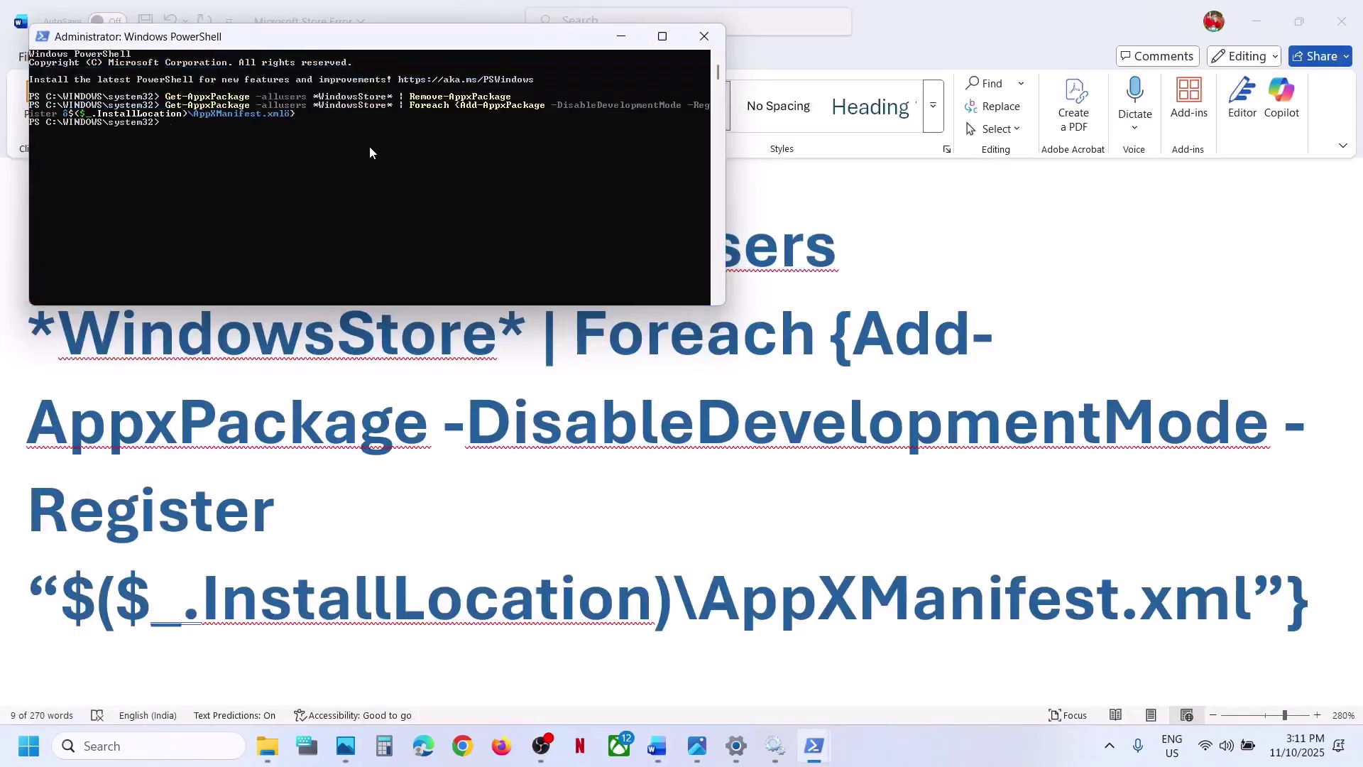
- Launch Microsoft Store from search to test it
left_click(126, 742)
type("store")
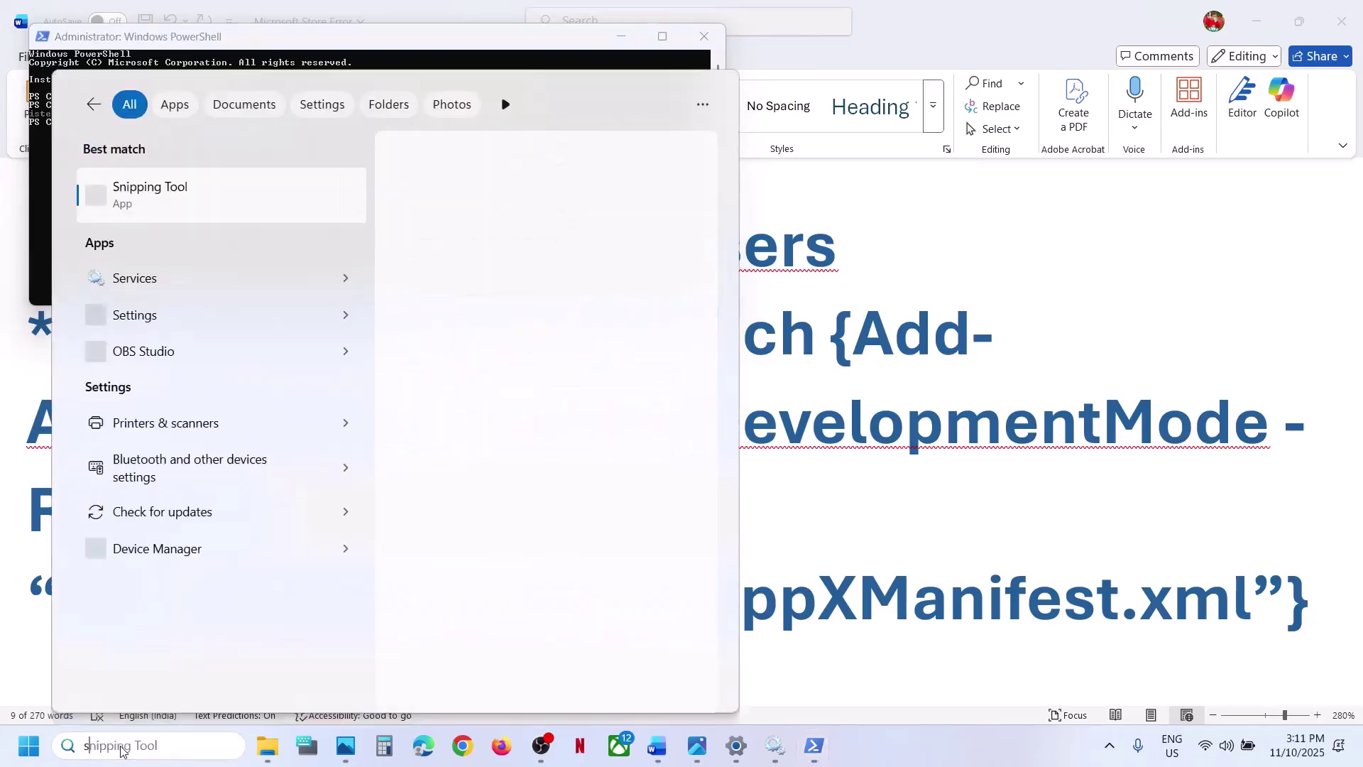
key("Return")
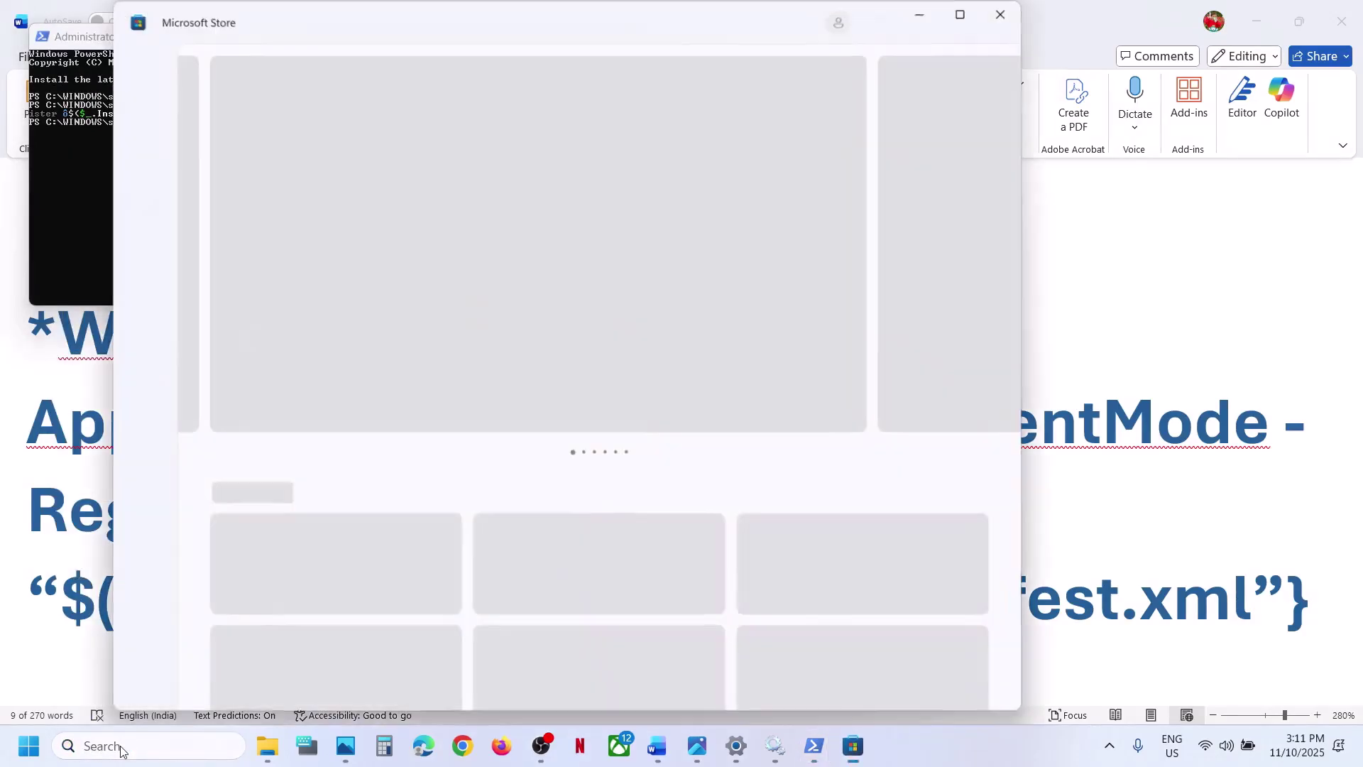
scroll(68, 484, "down", 7)
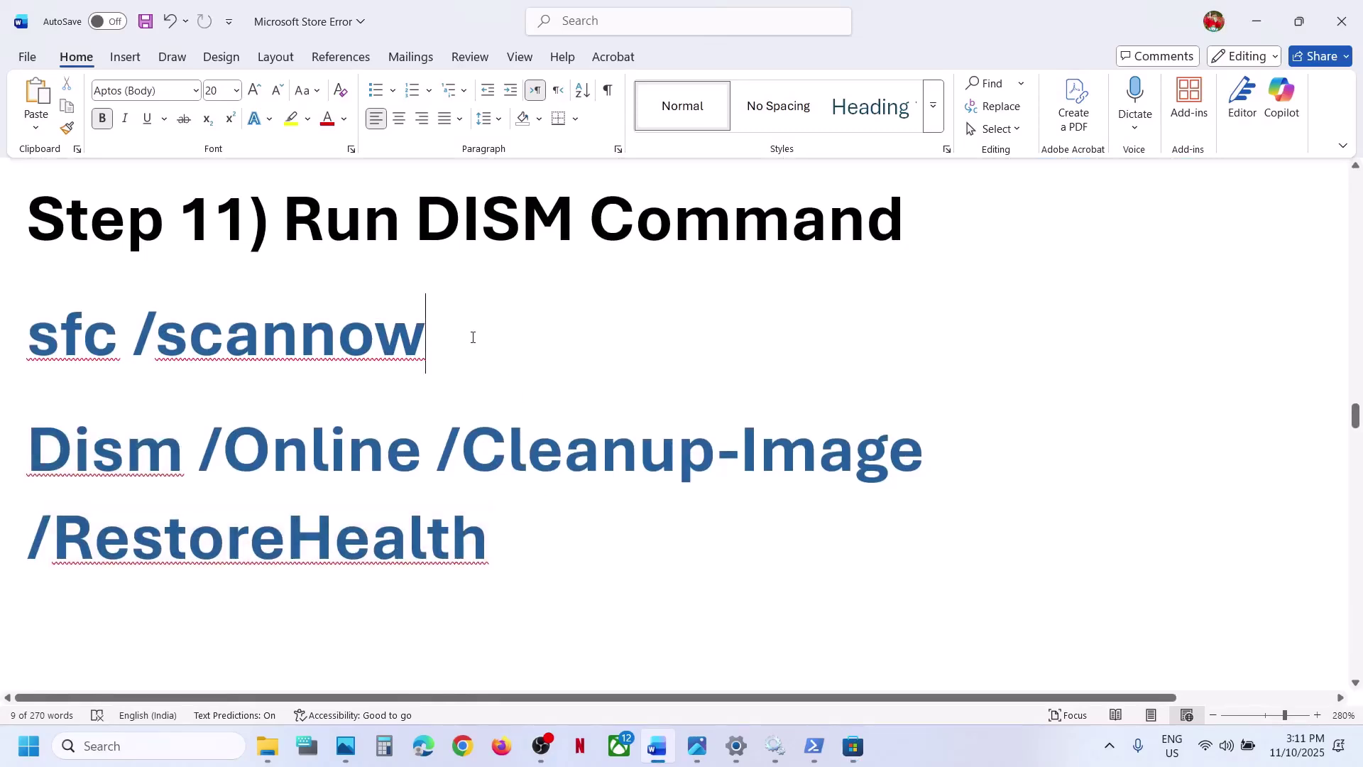
- Open Command Prompt as administrator and start sfc /scannow
left_click(185, 745)
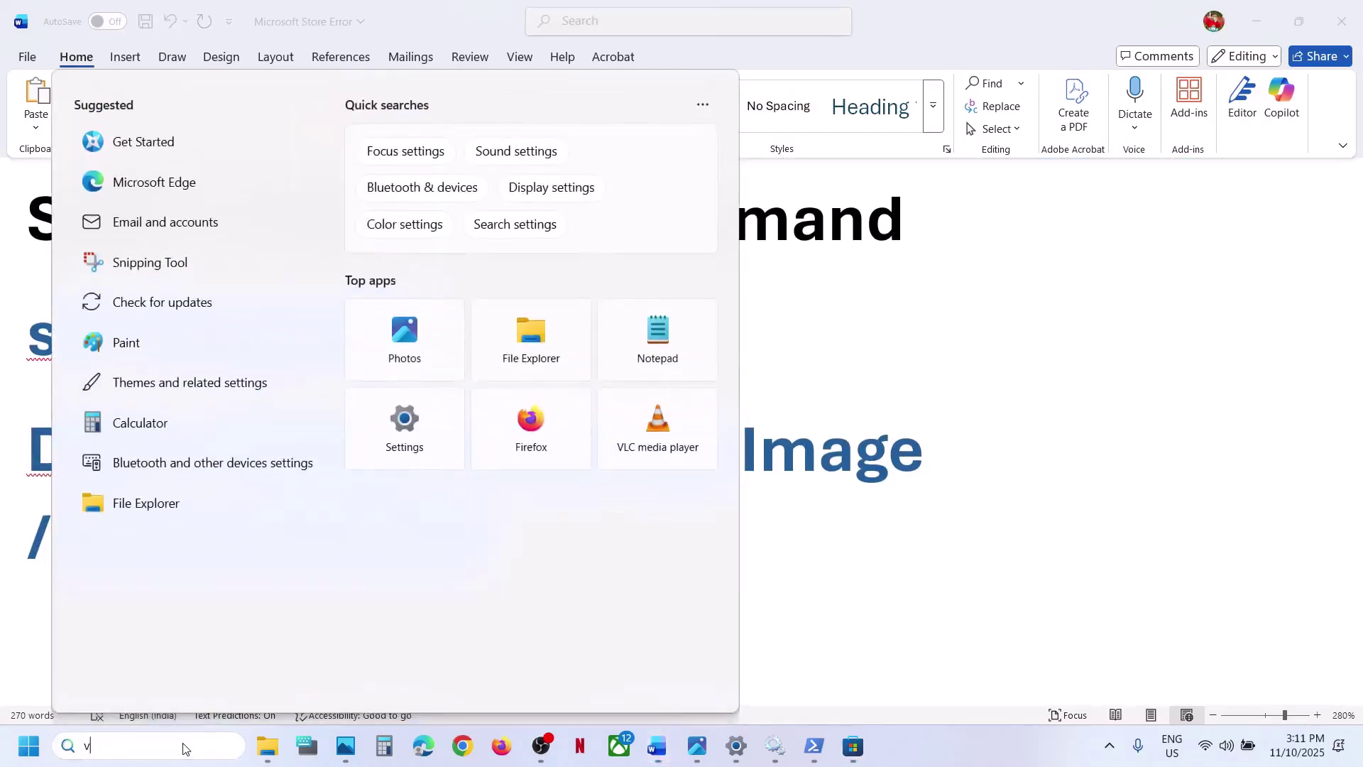
type("control Panel")
key("ctrl+a")
type("cmd")
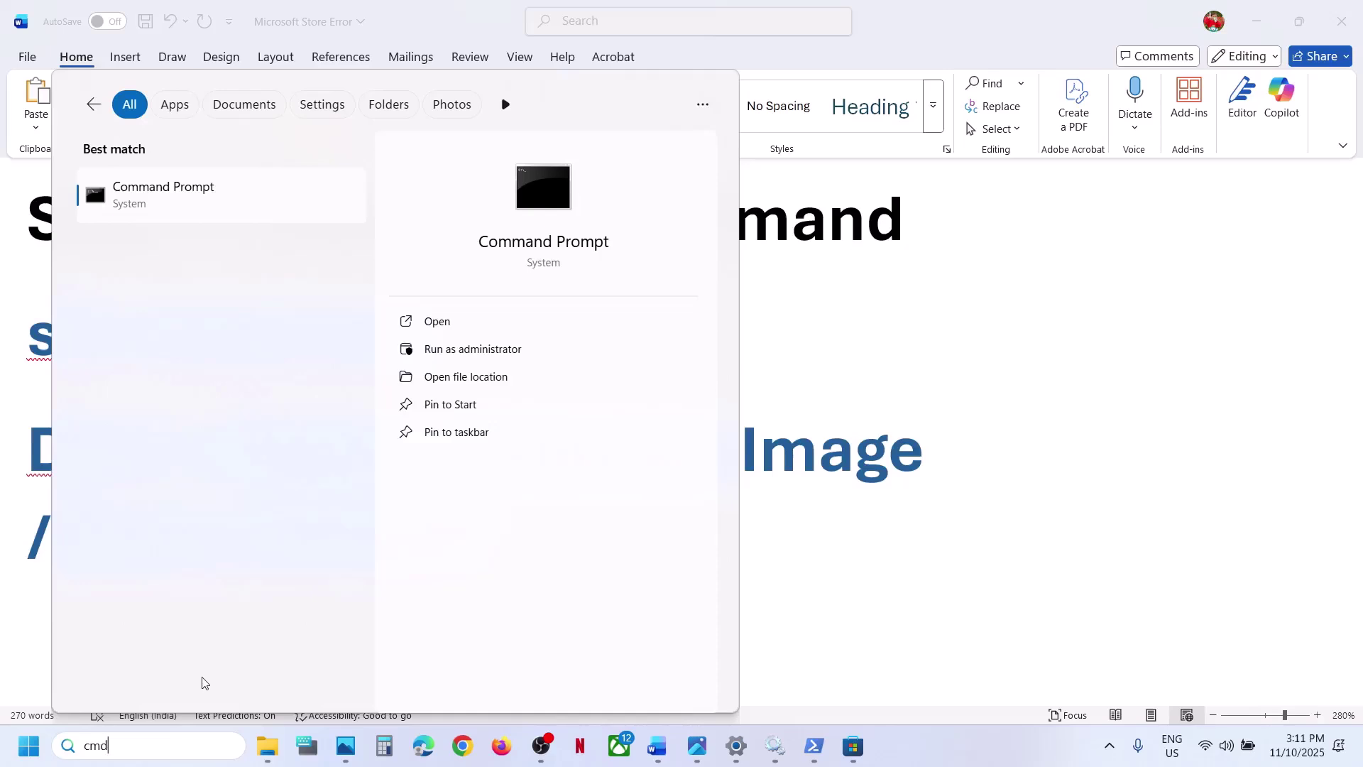
right_click(176, 196)
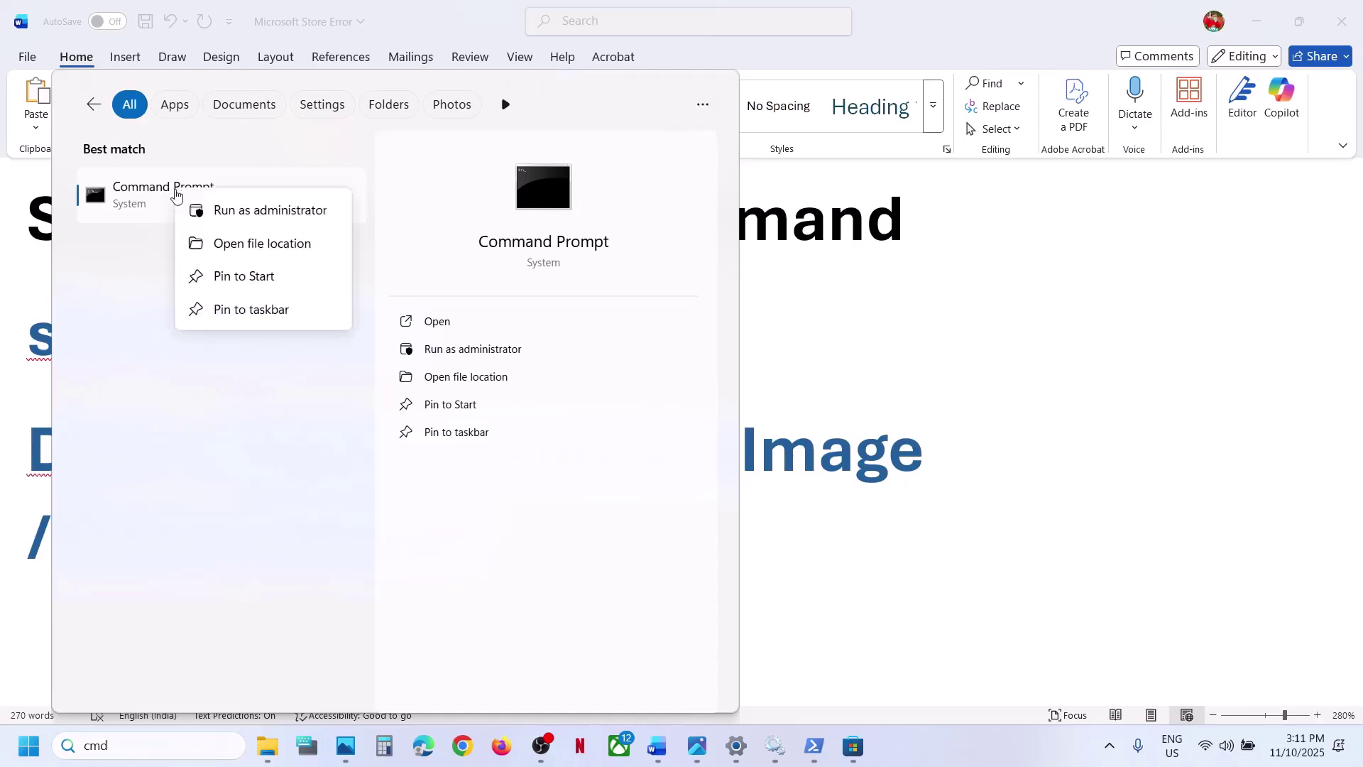
left_click(286, 211)
left_click(593, 513)
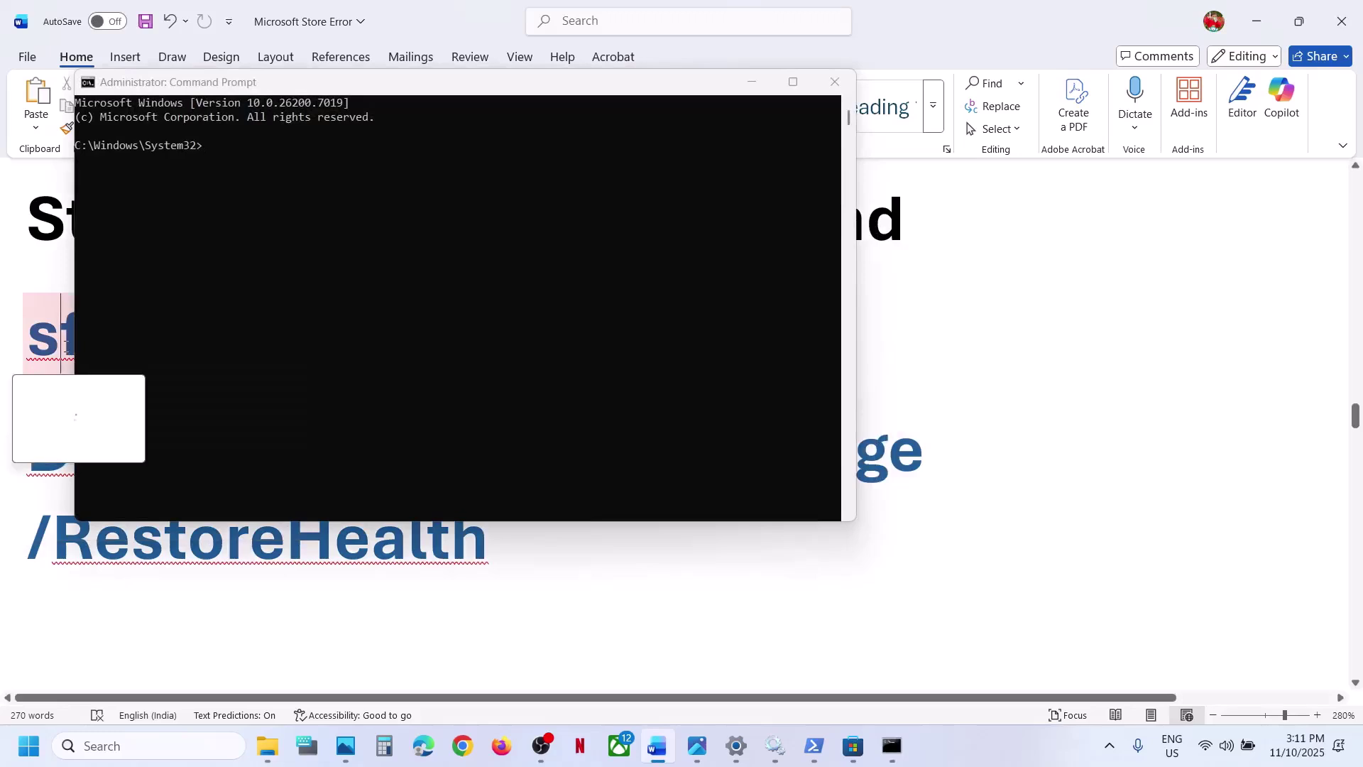
left_click(317, 300)
type("sfc /scannow")
key("Return")
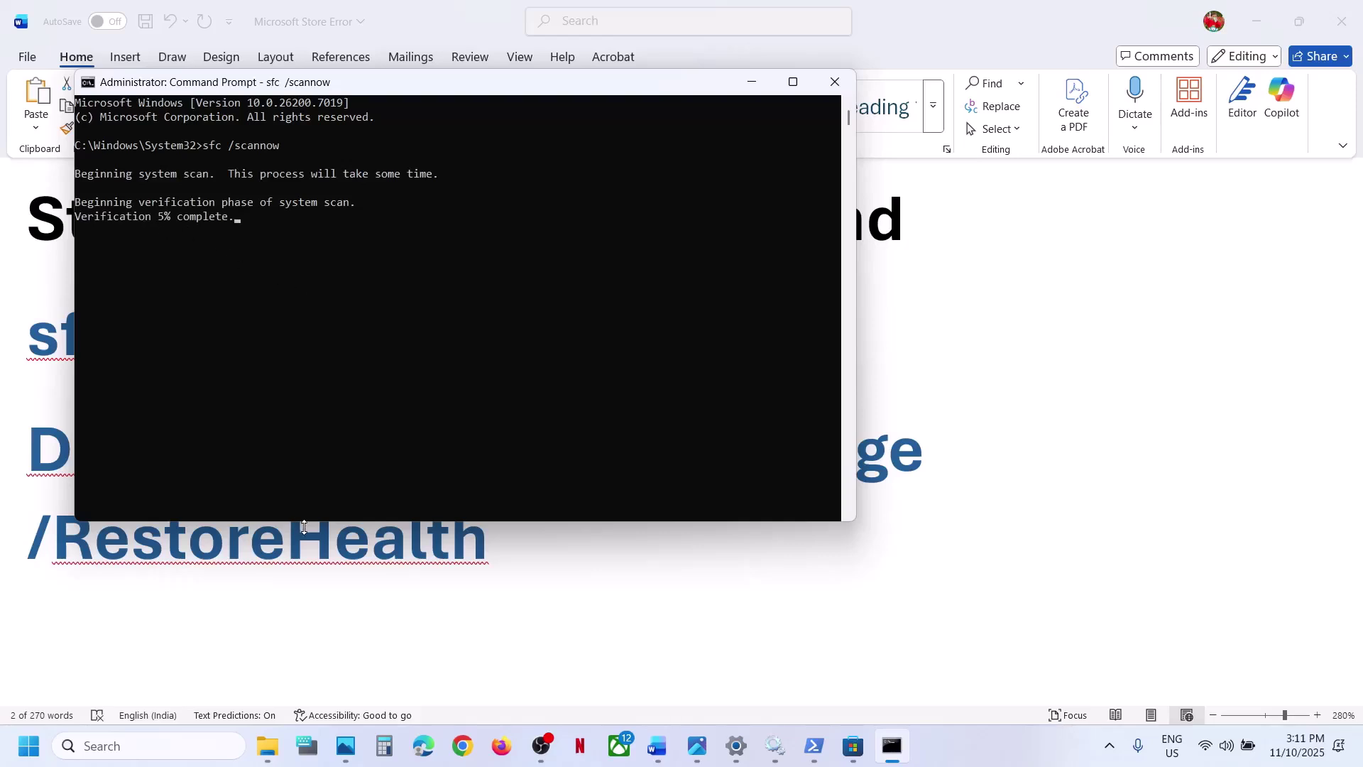
- Select the DISM command in the Word guide and check Start's power options without restarting
left_click(564, 576)
left_click_drag(513, 544, 91, 440)
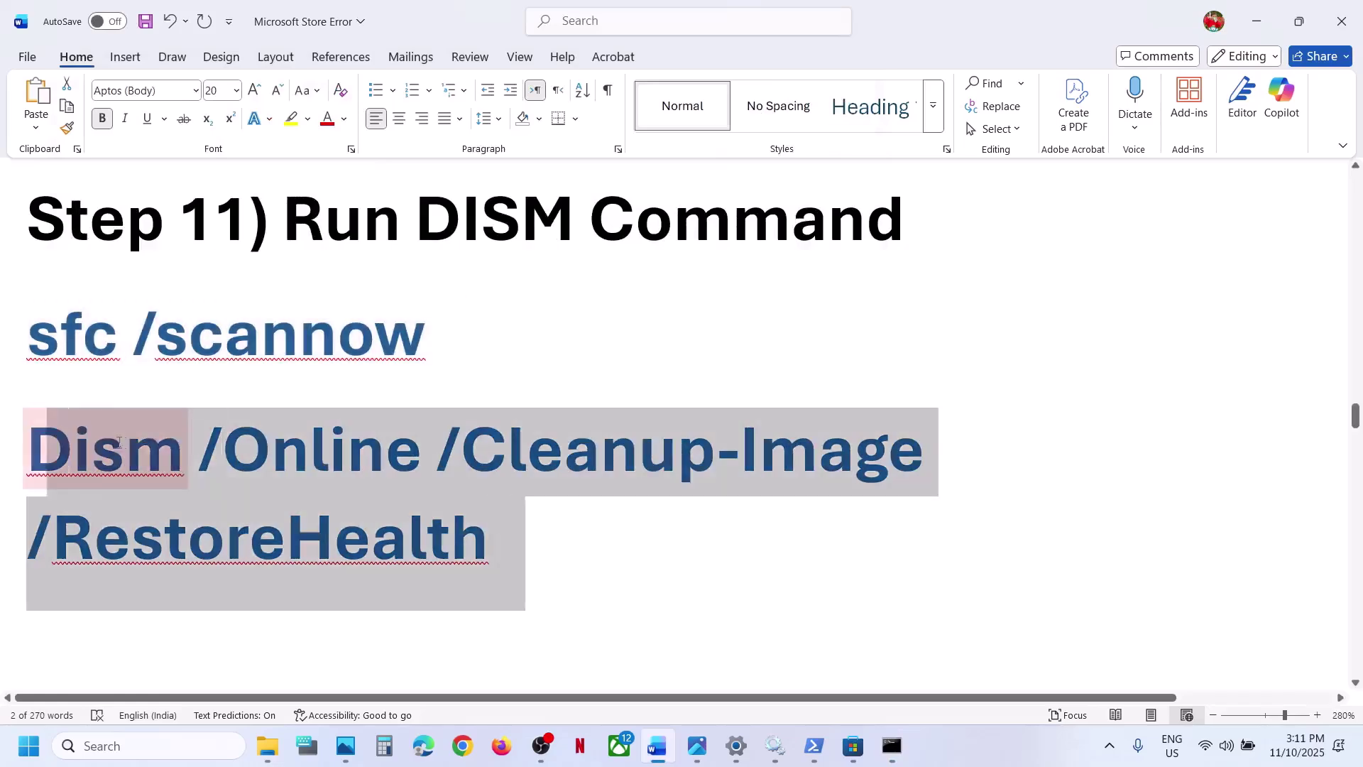
key("alt+Tab")
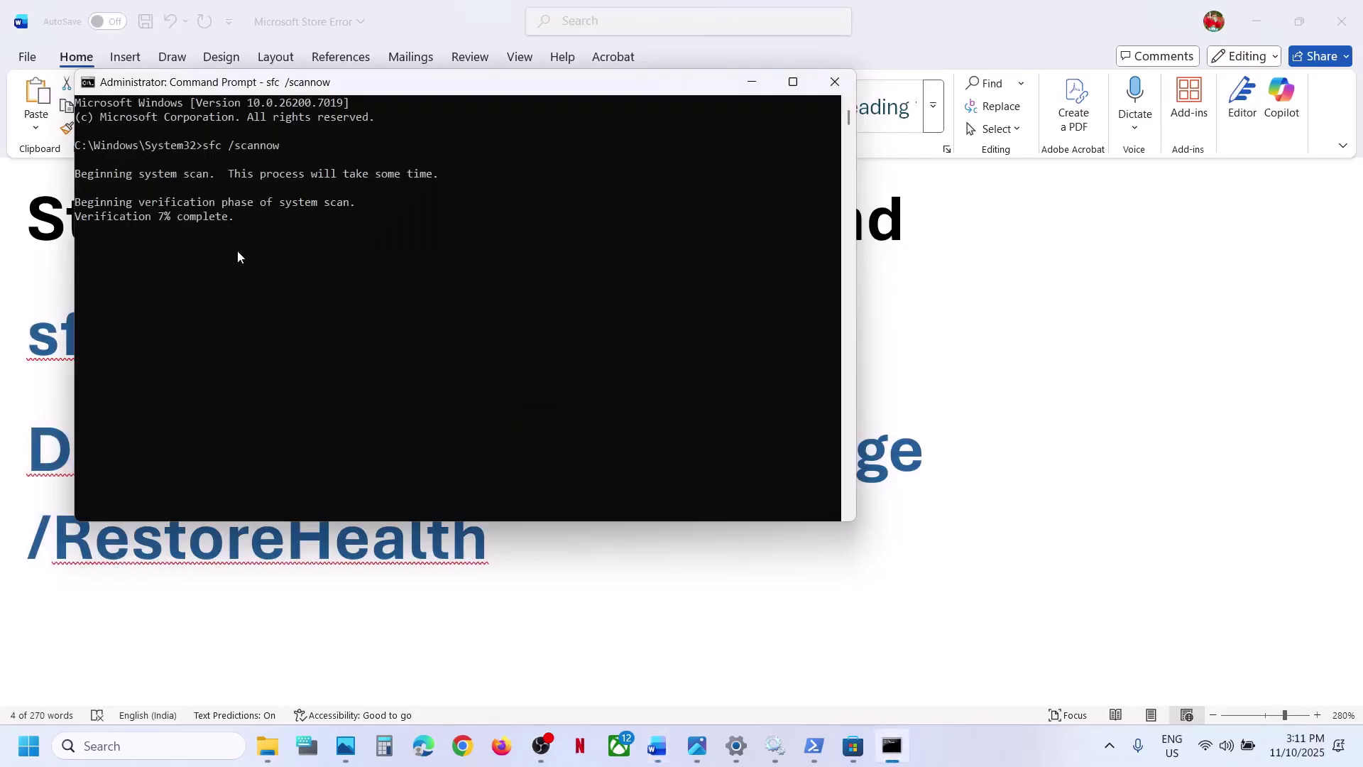
key("alt+Tab")
key("alt+Tab")
key("alt+Tab")
key("super")
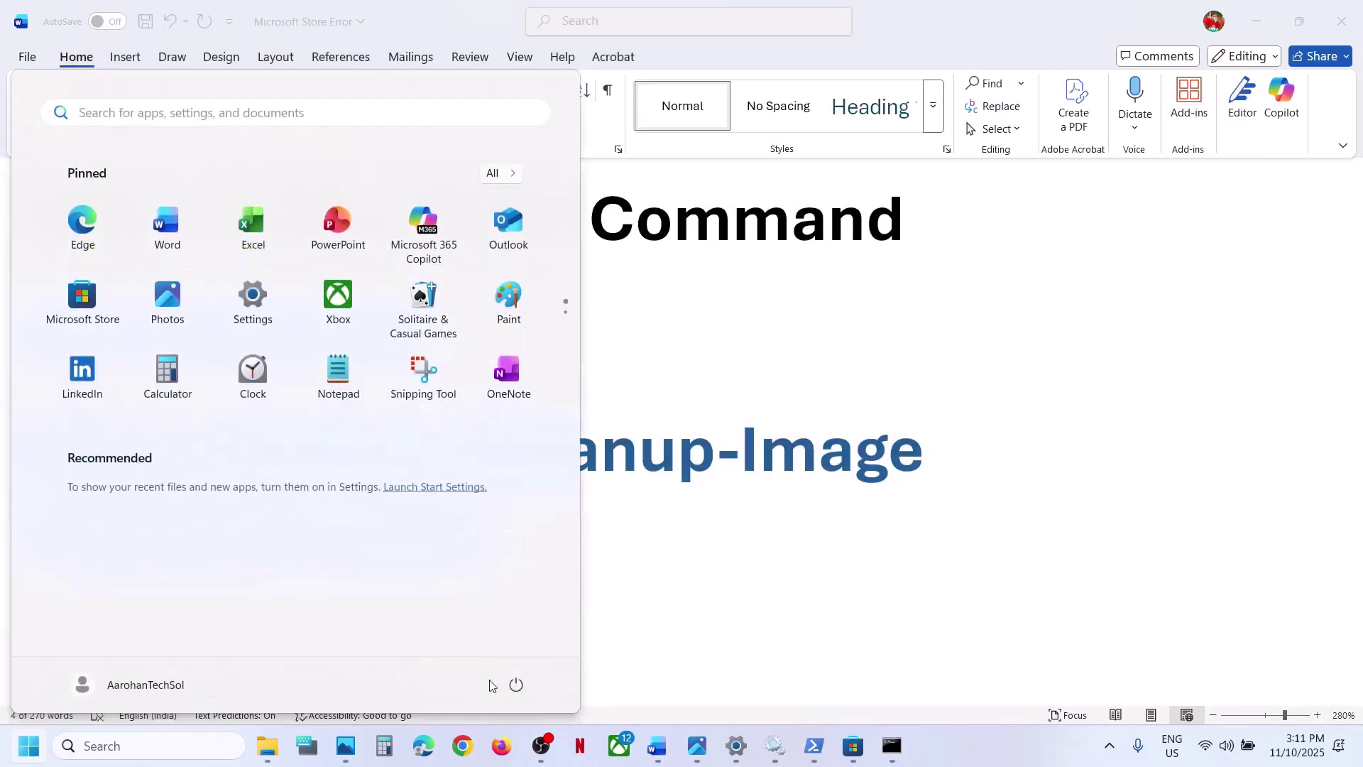
left_click(519, 685)
key("Escape")
key("Escape")
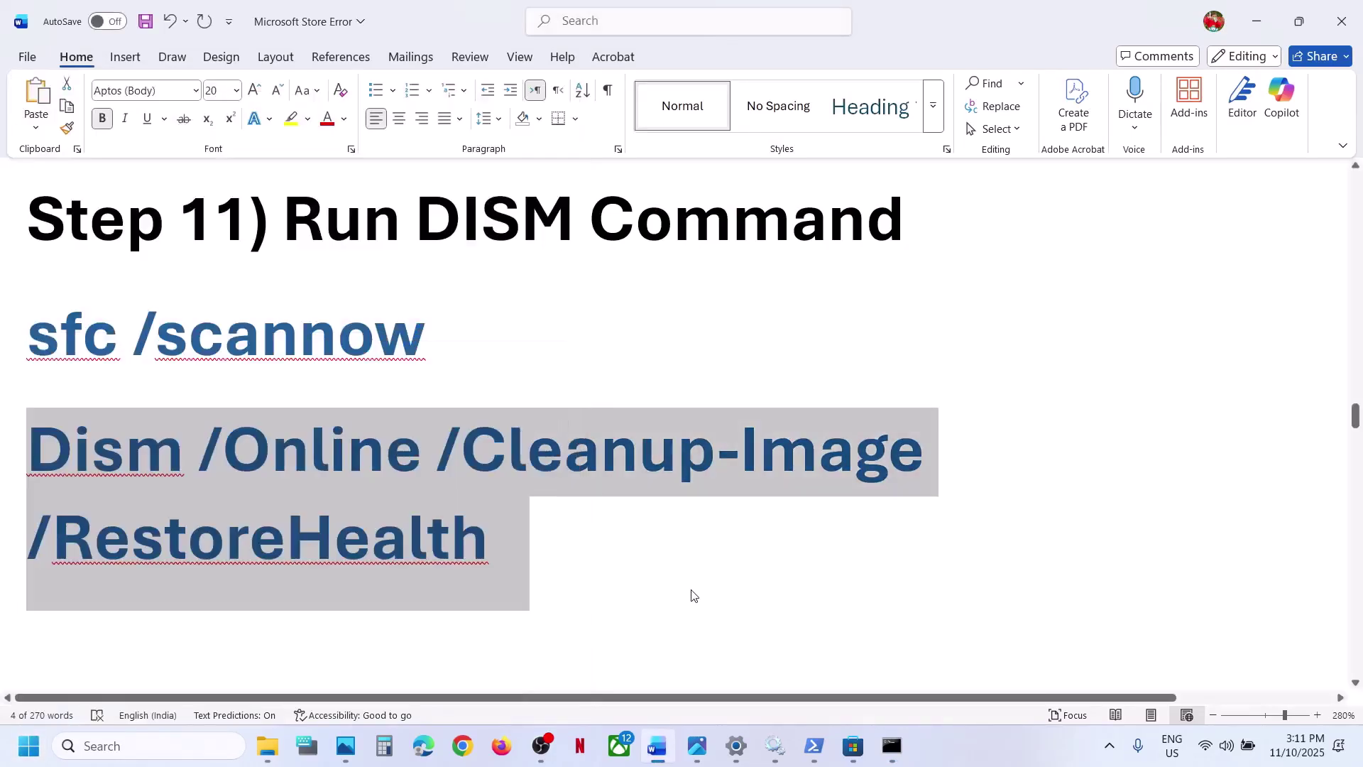
- Copy inetcpl.cpl from the guide and open Internet Properties through Windows search
scroll(690, 591, "down", 2)
scroll(692, 591, "down", 3)
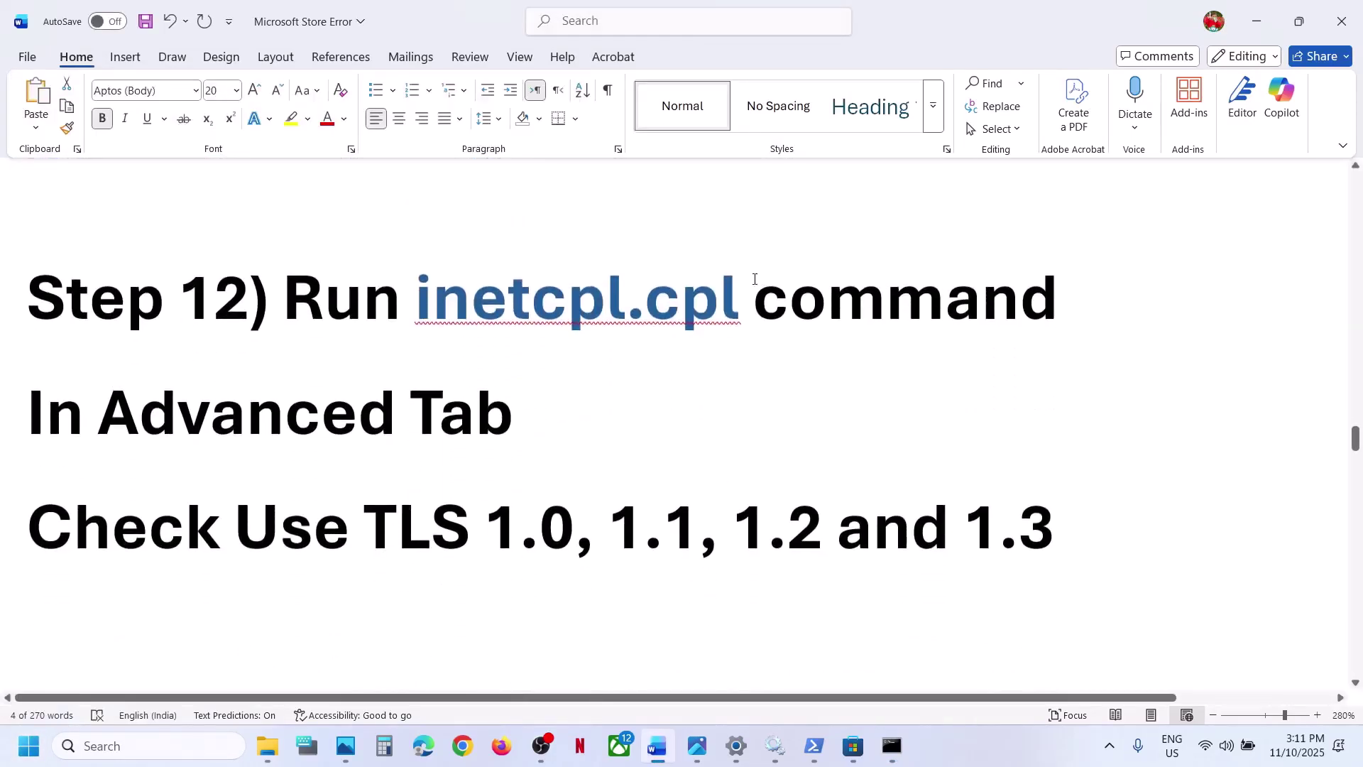
double_click(745, 291)
key("ctrl+c")
right_click(457, 273)
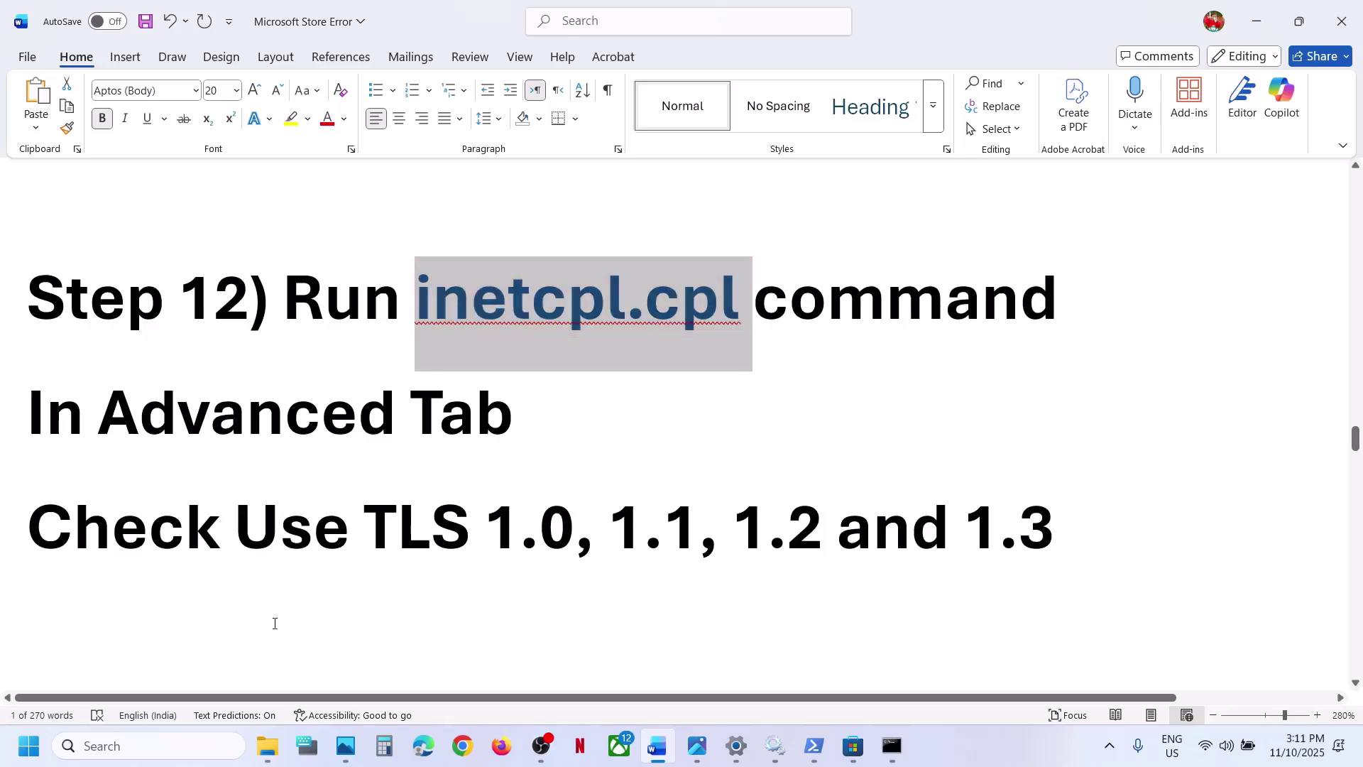
left_click(149, 745)
key("ctrl+v")
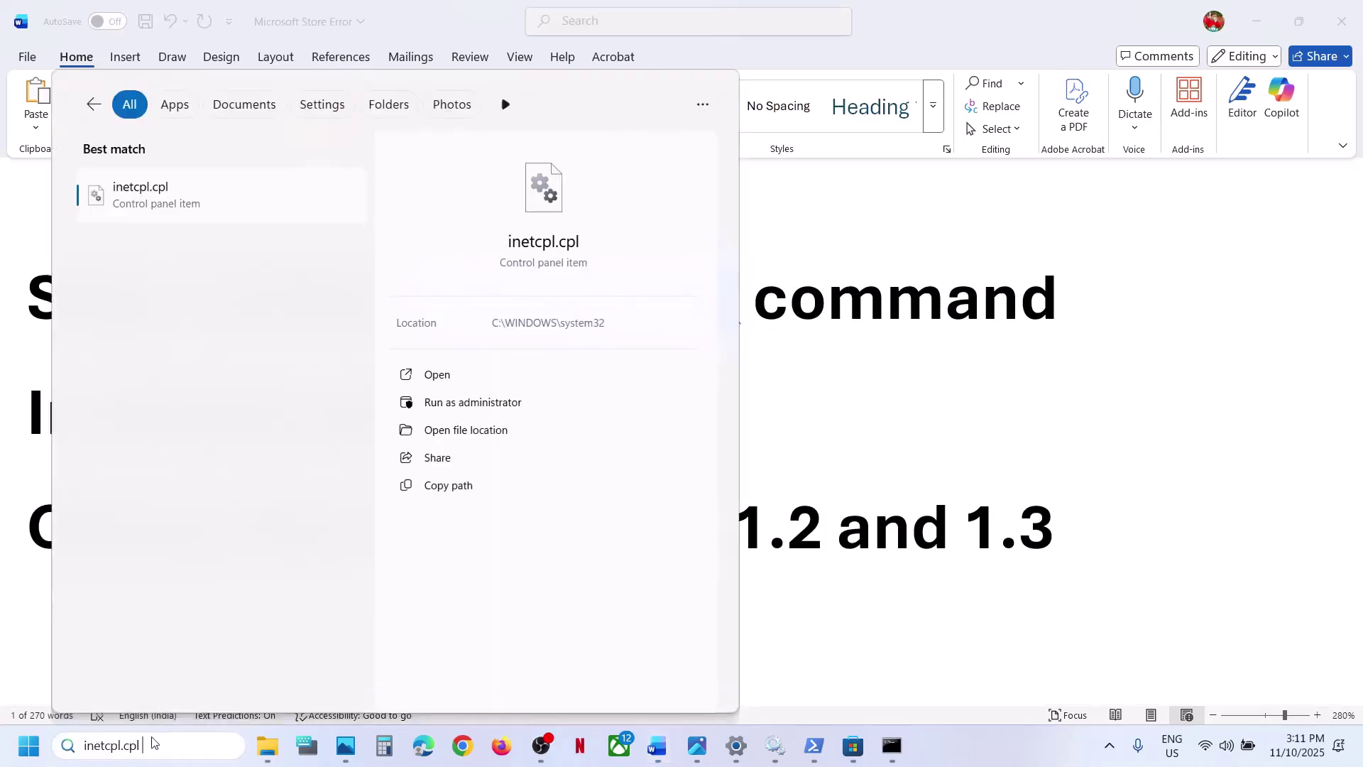
left_click(230, 208)
- Enable Use TLS 1.0, 1.1, 1.2 and 1.3 on the Advanced tab and confirm with OK
left_click_drag(252, 92, 742, 195)
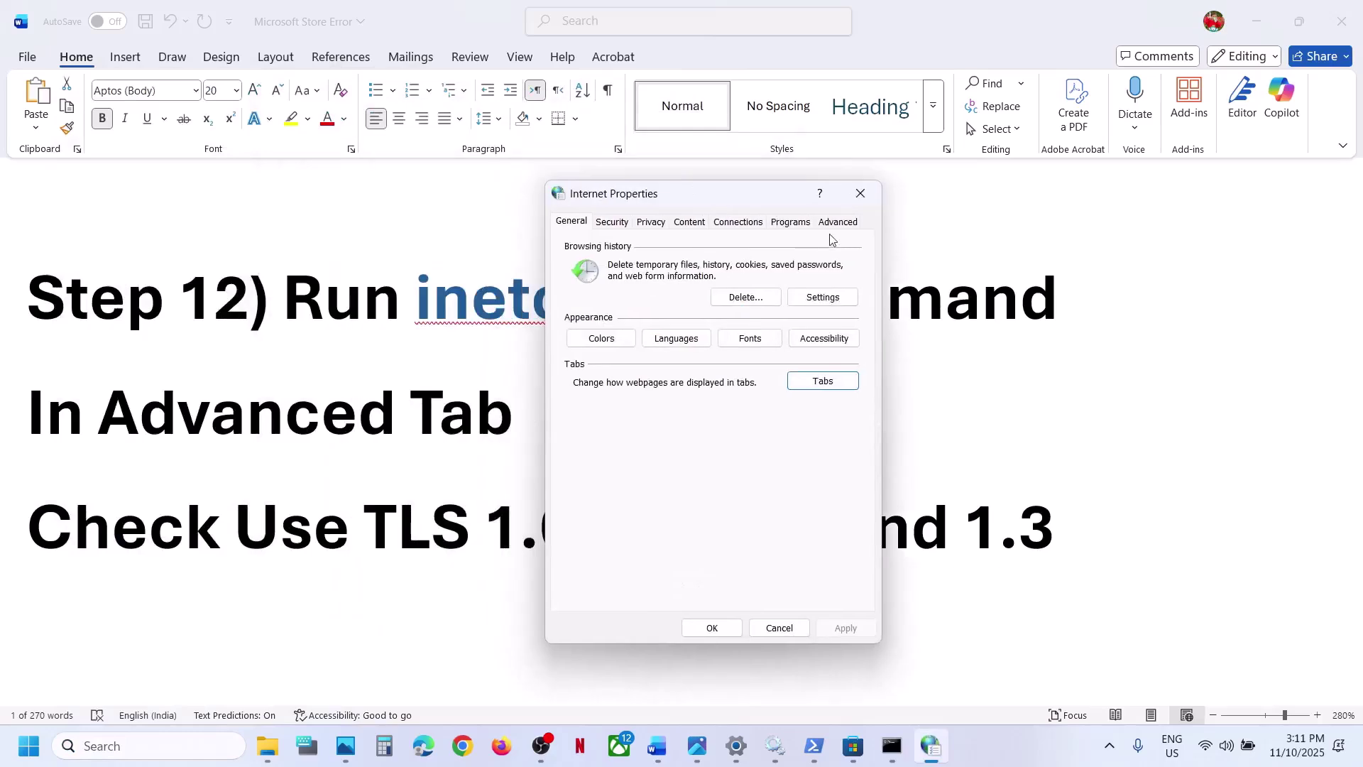
left_click(836, 223)
scroll(653, 455, "down", 10)
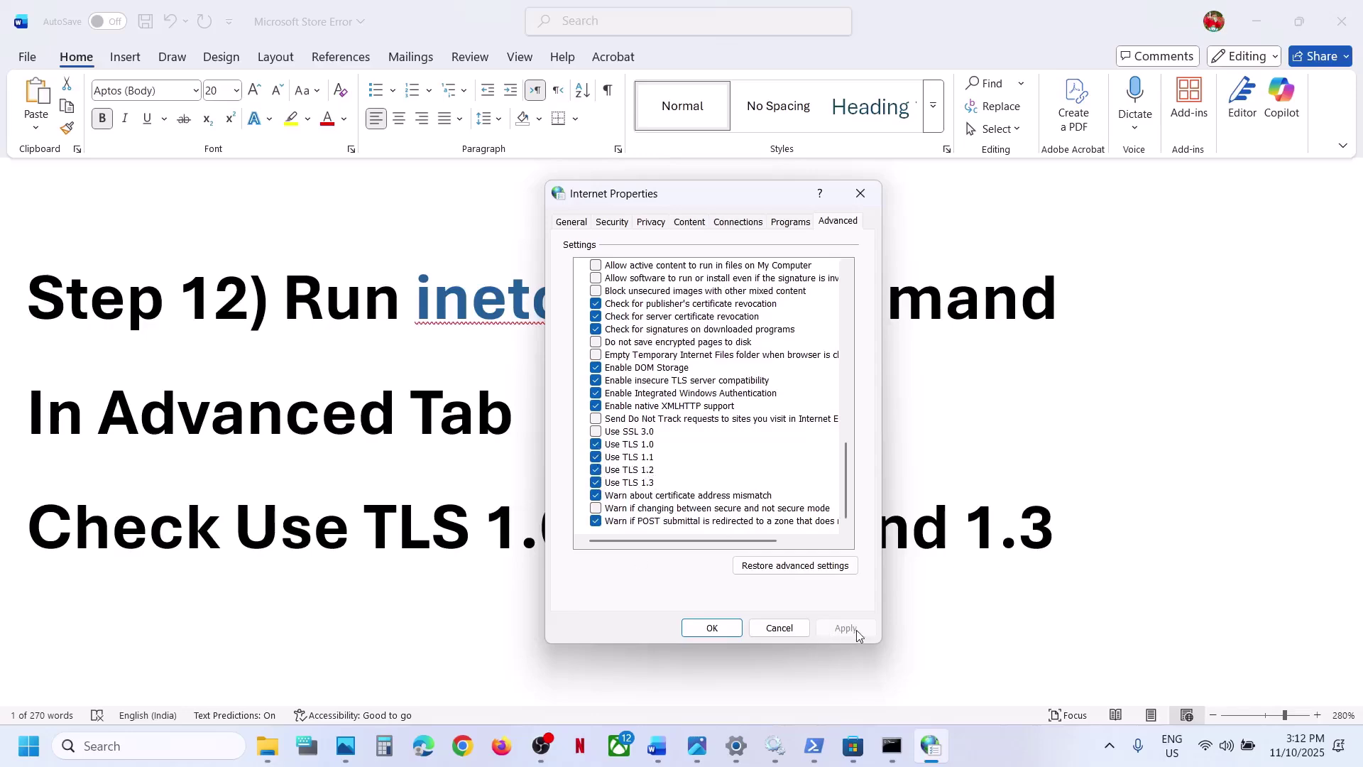
left_click(712, 628)
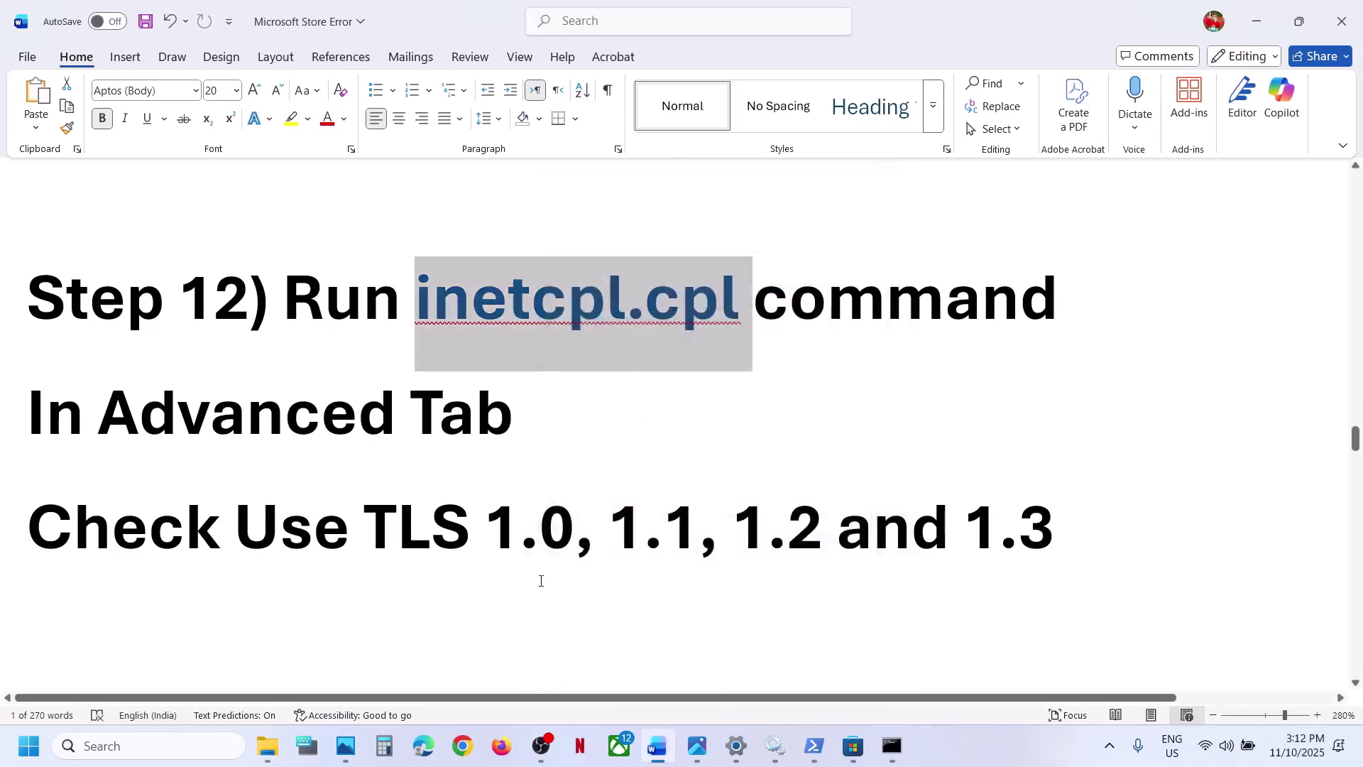
scroll(541, 580, "down", 3)
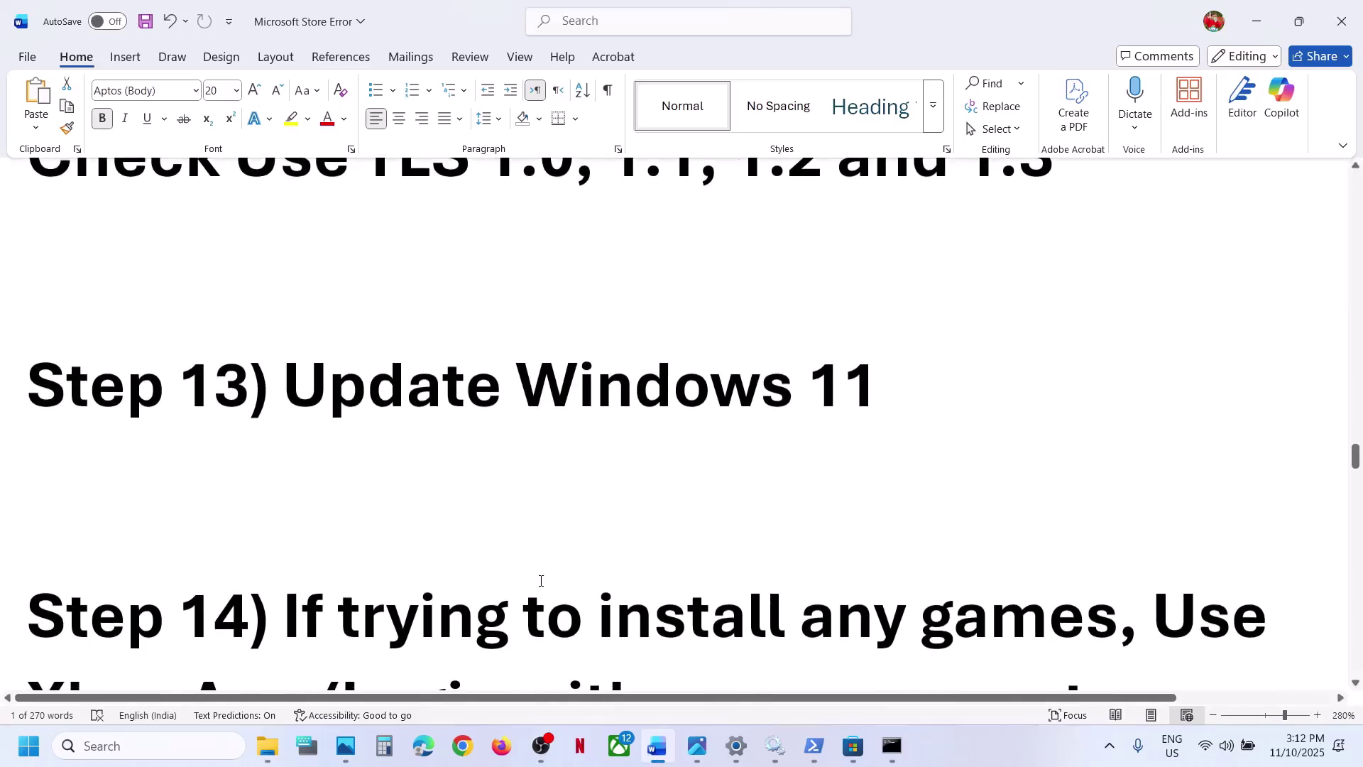
scroll(541, 580, "up", 1)
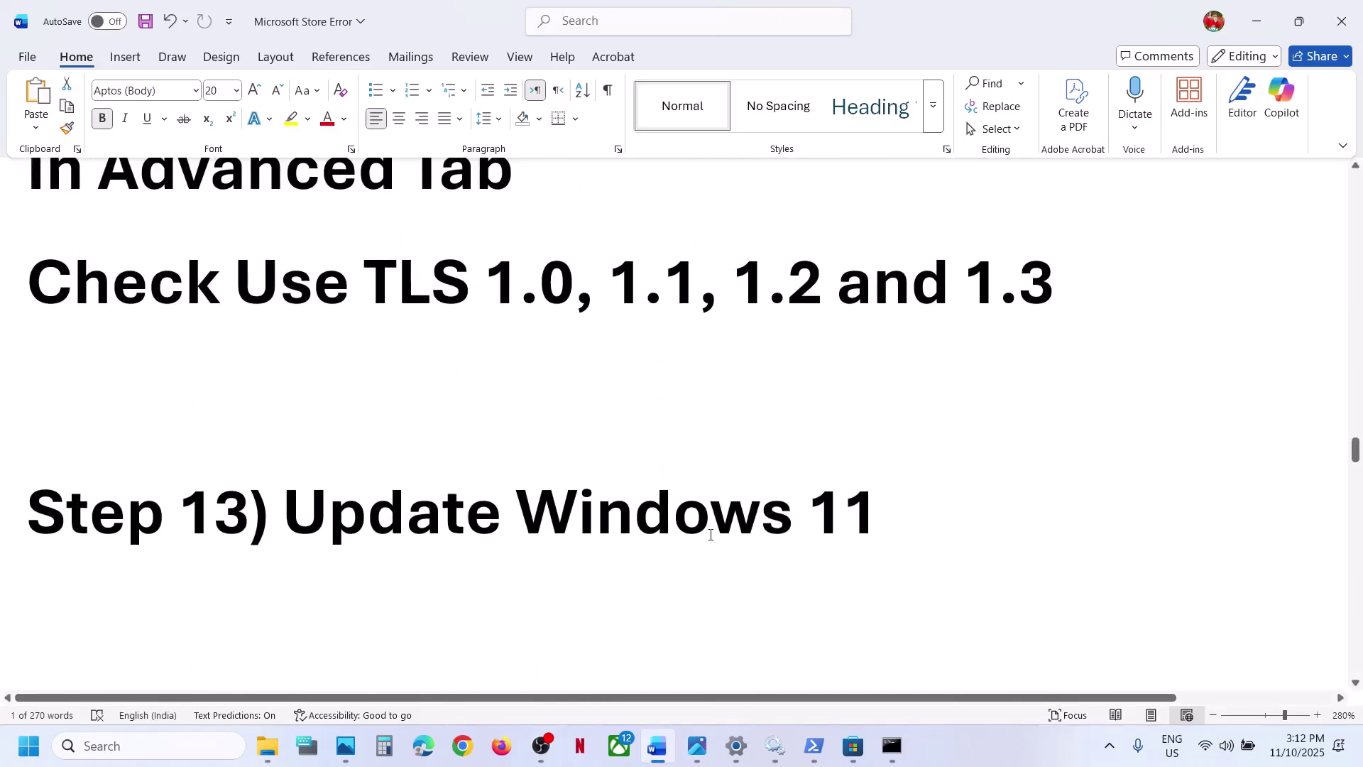
- Go to Windows Update in Settings and run Check for updates
key("alt+Tab")
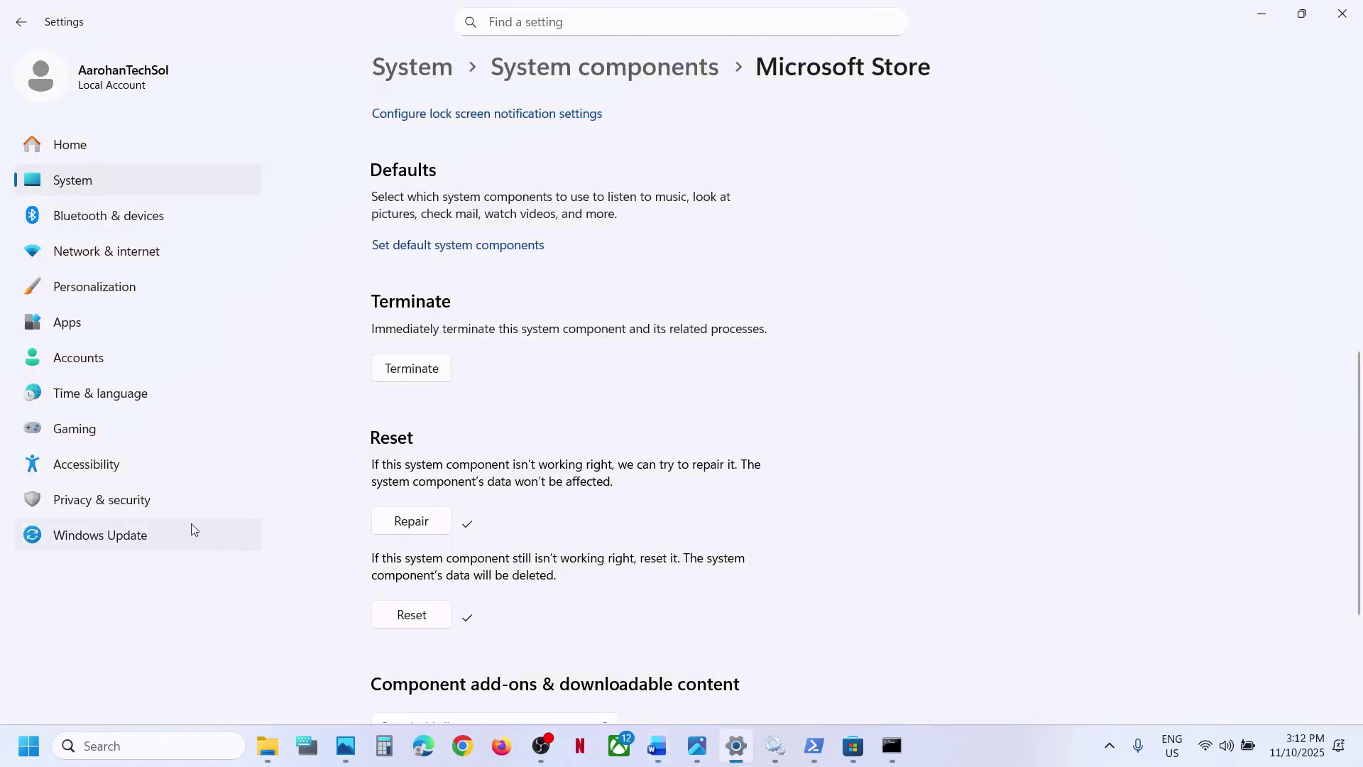
left_click(146, 532)
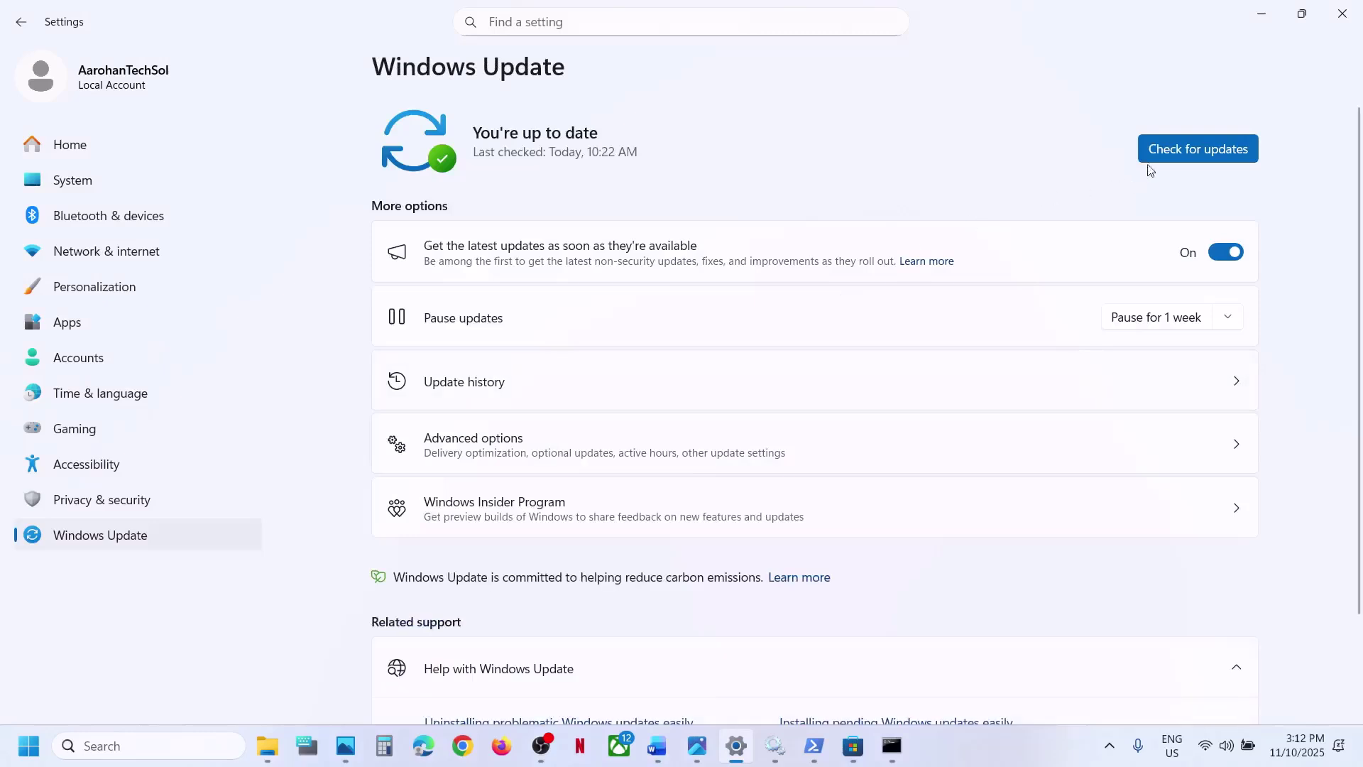
left_click(1194, 148)
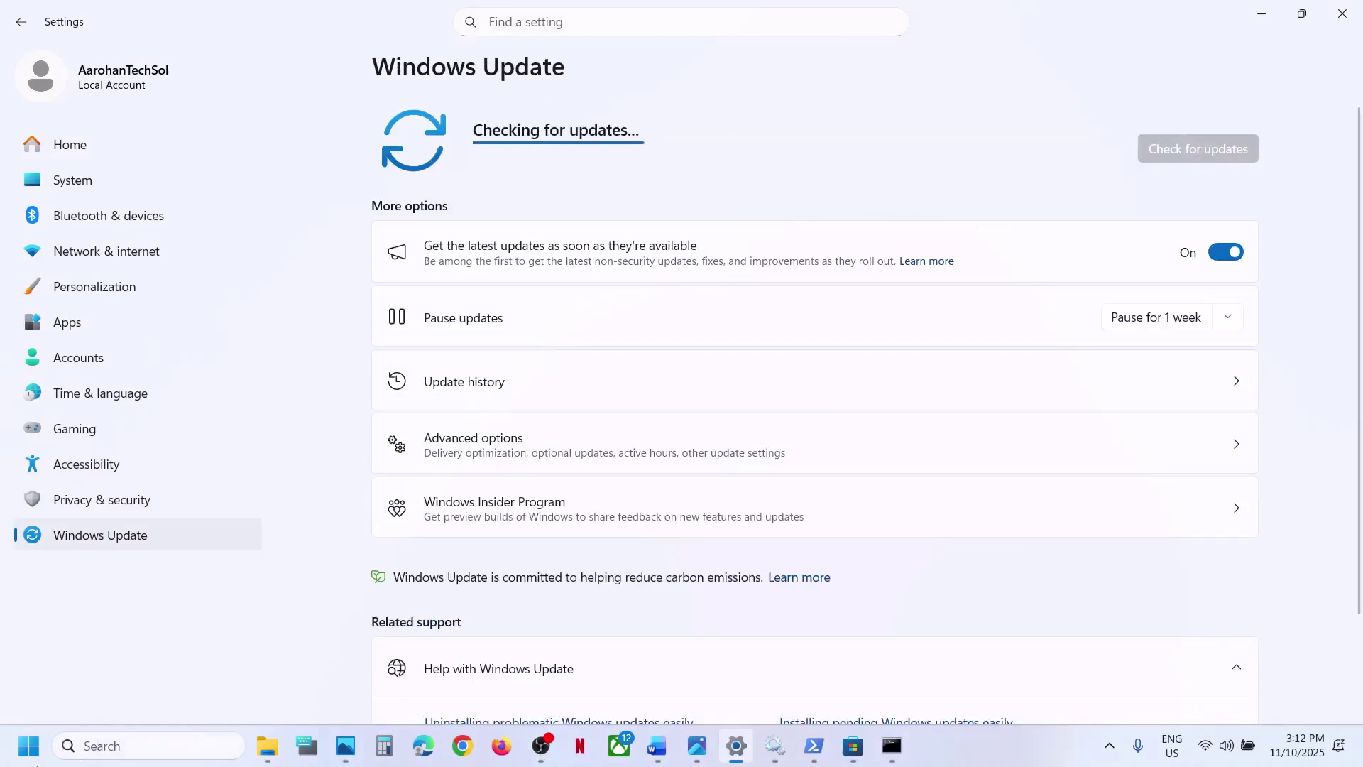
key("super")
left_click(516, 684)
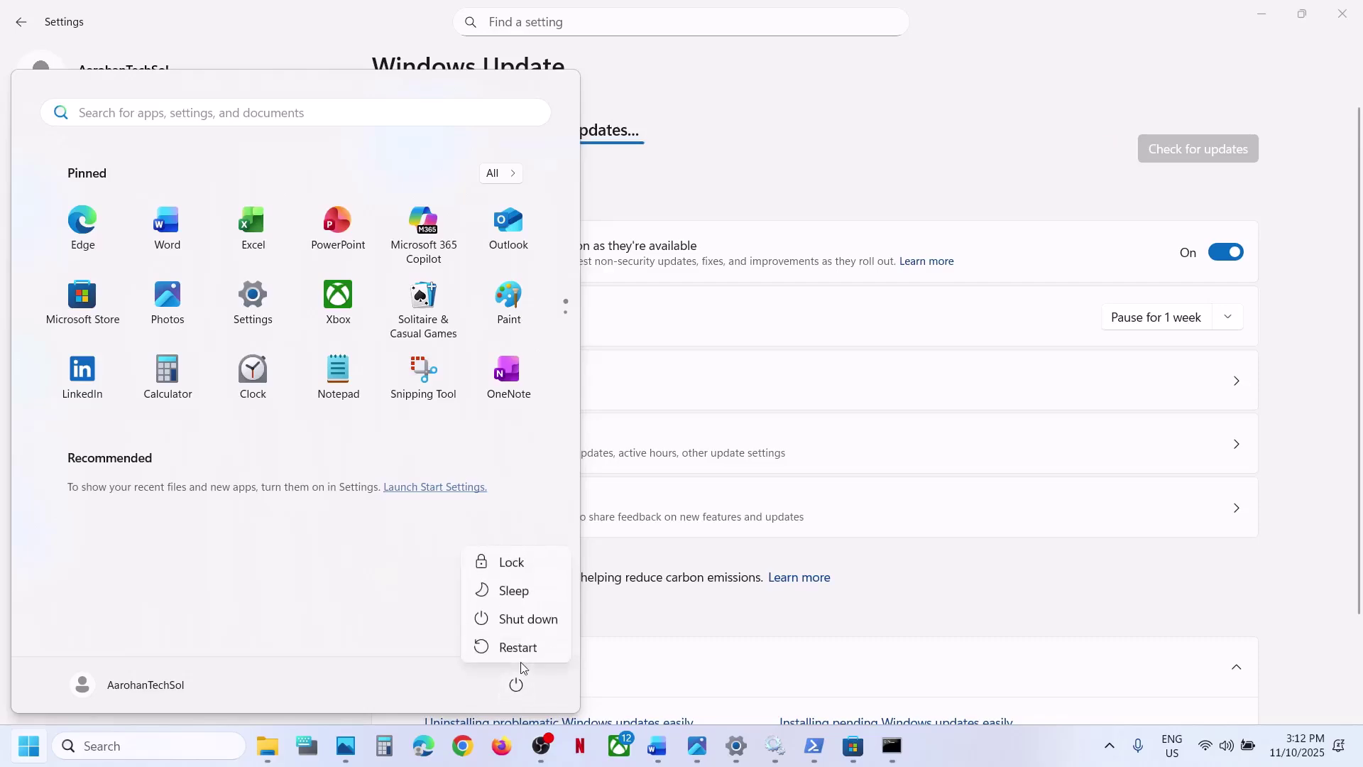
- Select the Step 14 instruction in the guide and follow its Xbox app download link
left_click(654, 761)
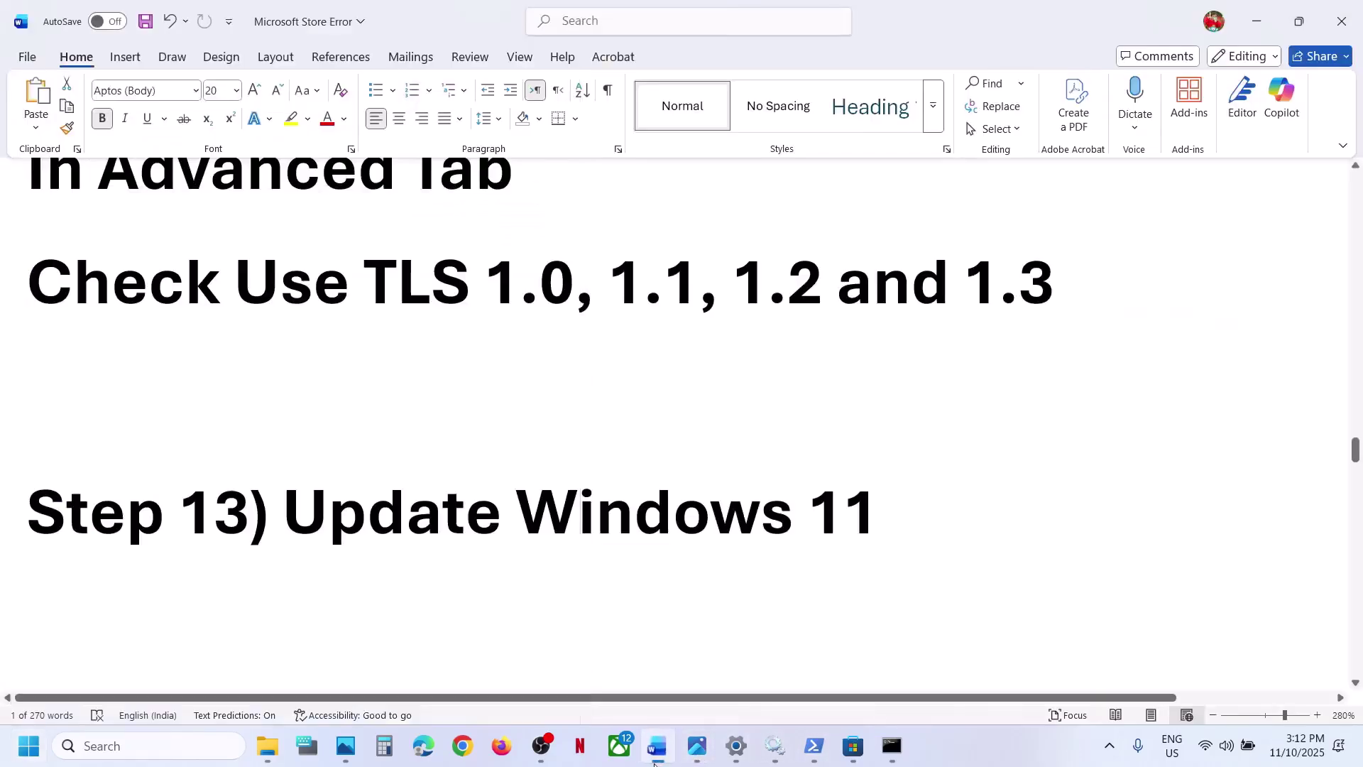
scroll(438, 538, "down", 4)
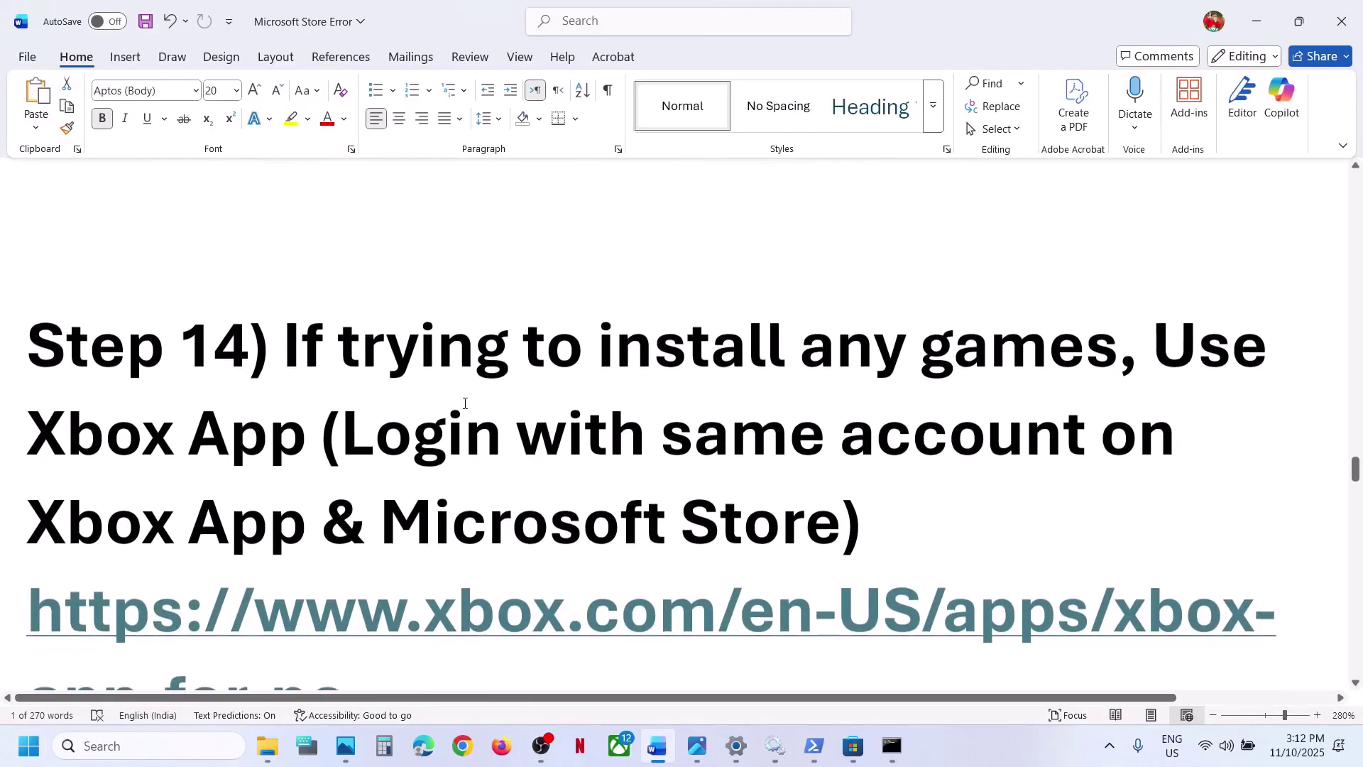
left_click_drag(398, 360, 831, 511)
scroll(827, 506, "down", 2)
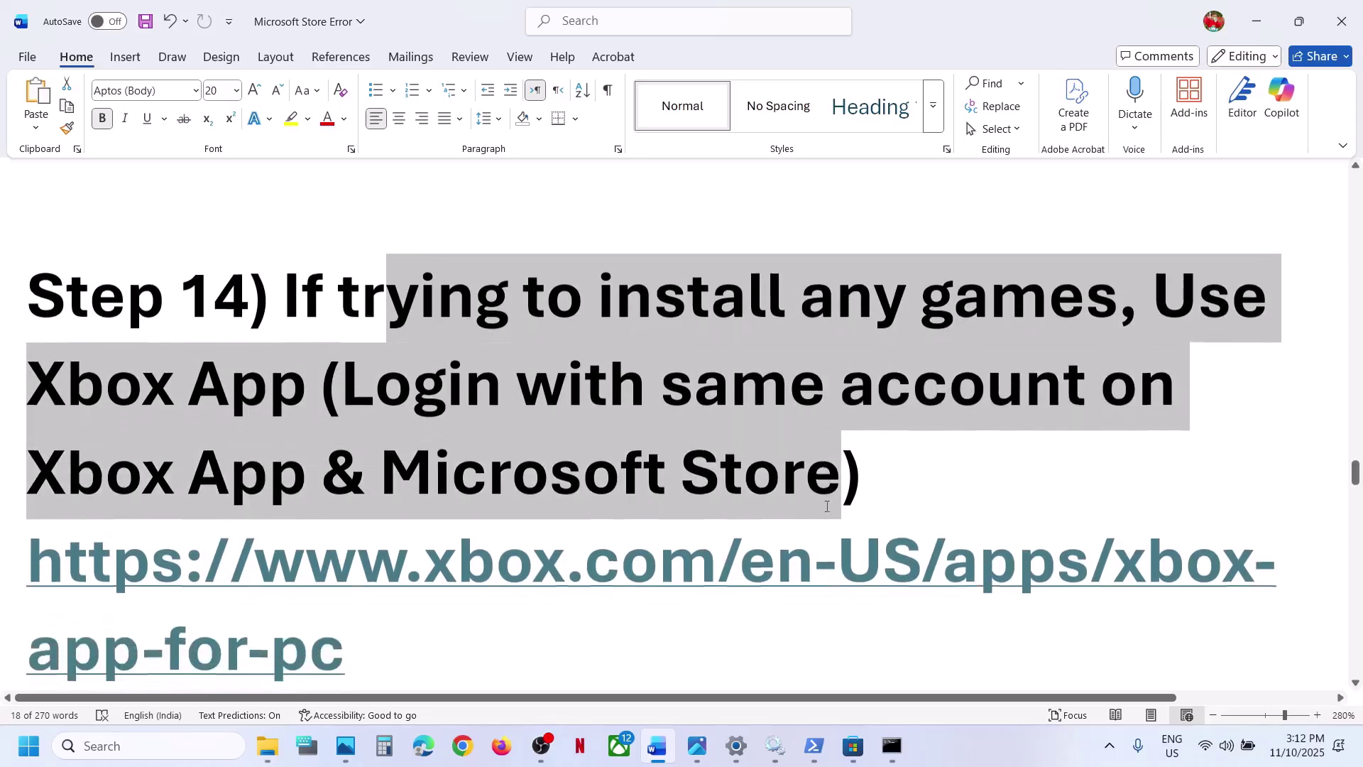
left_click(456, 469, "ctrl")
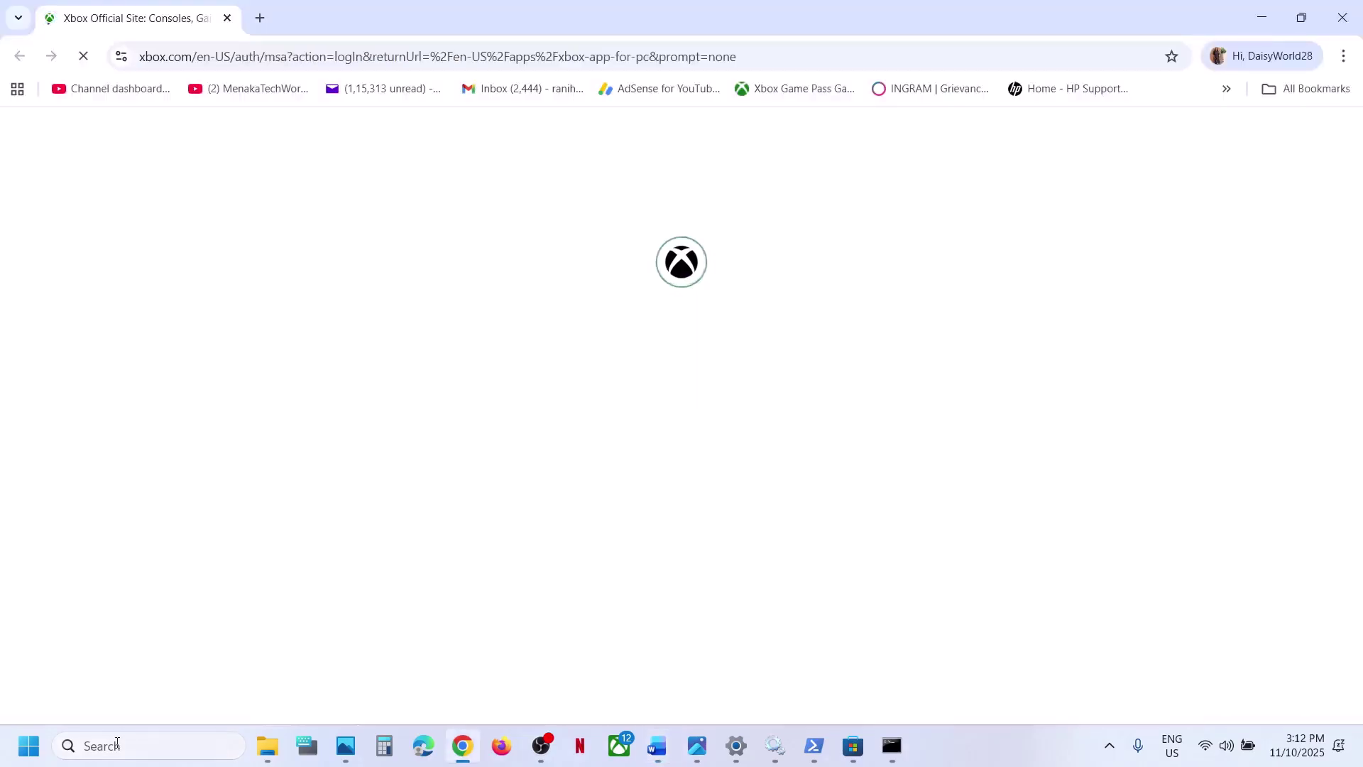
- Download and run XboxInstaller.exe from xbox.com, and maximize the Launching Xbox window
left_click(117, 743)
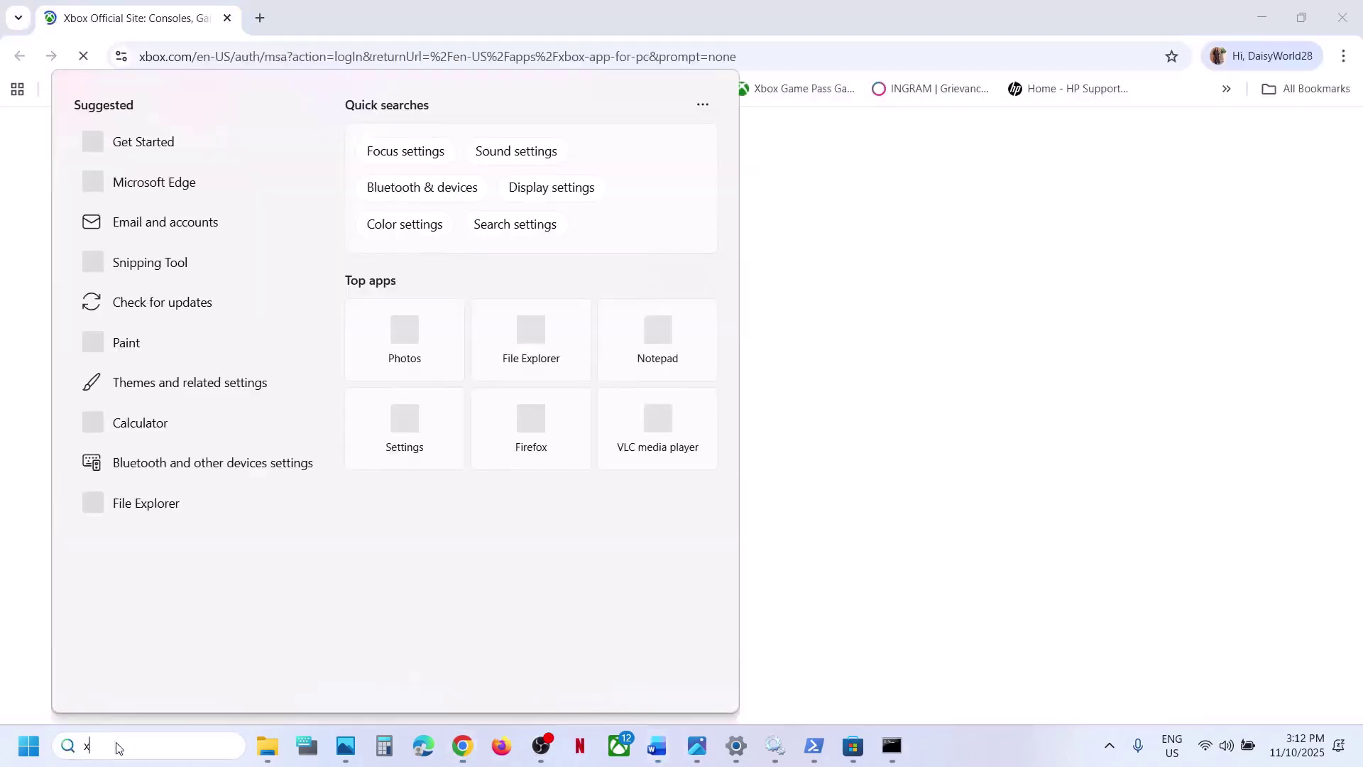
type("xbox")
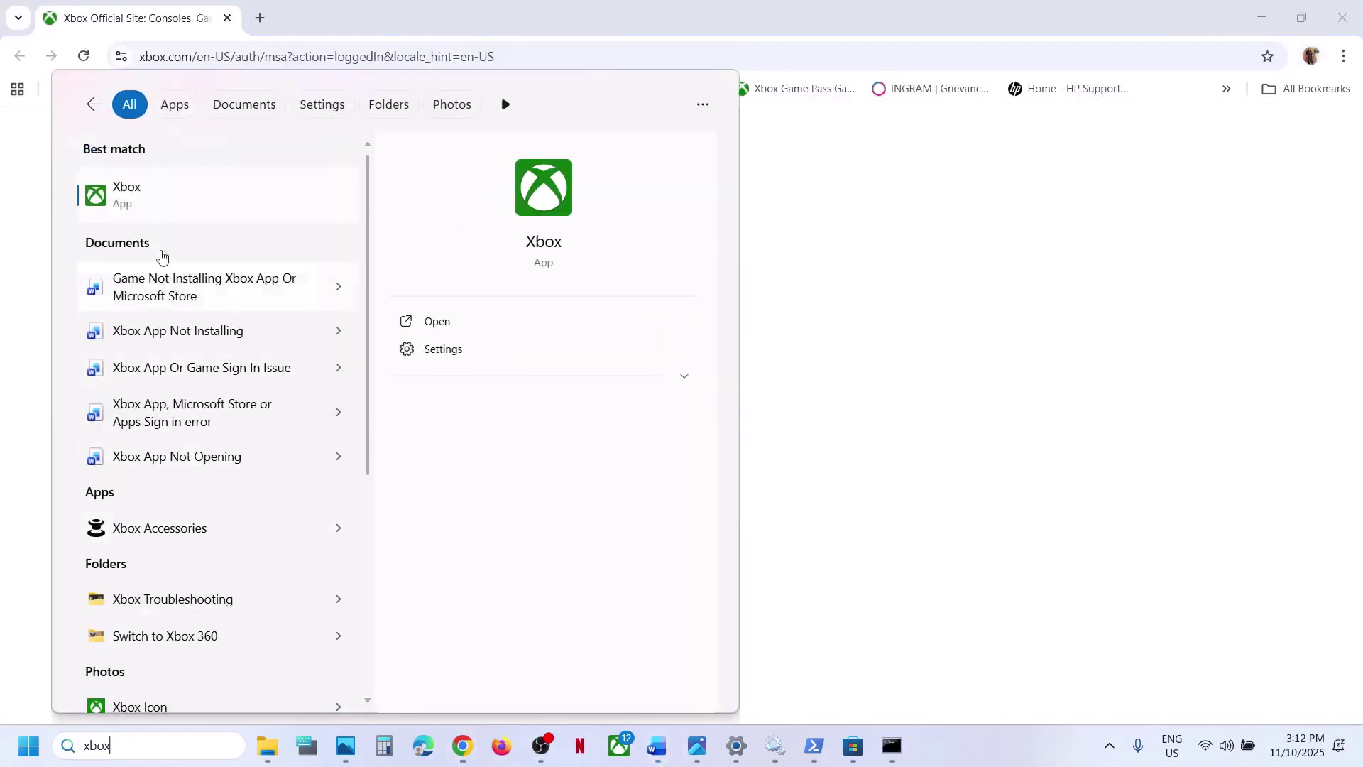
left_click(158, 197)
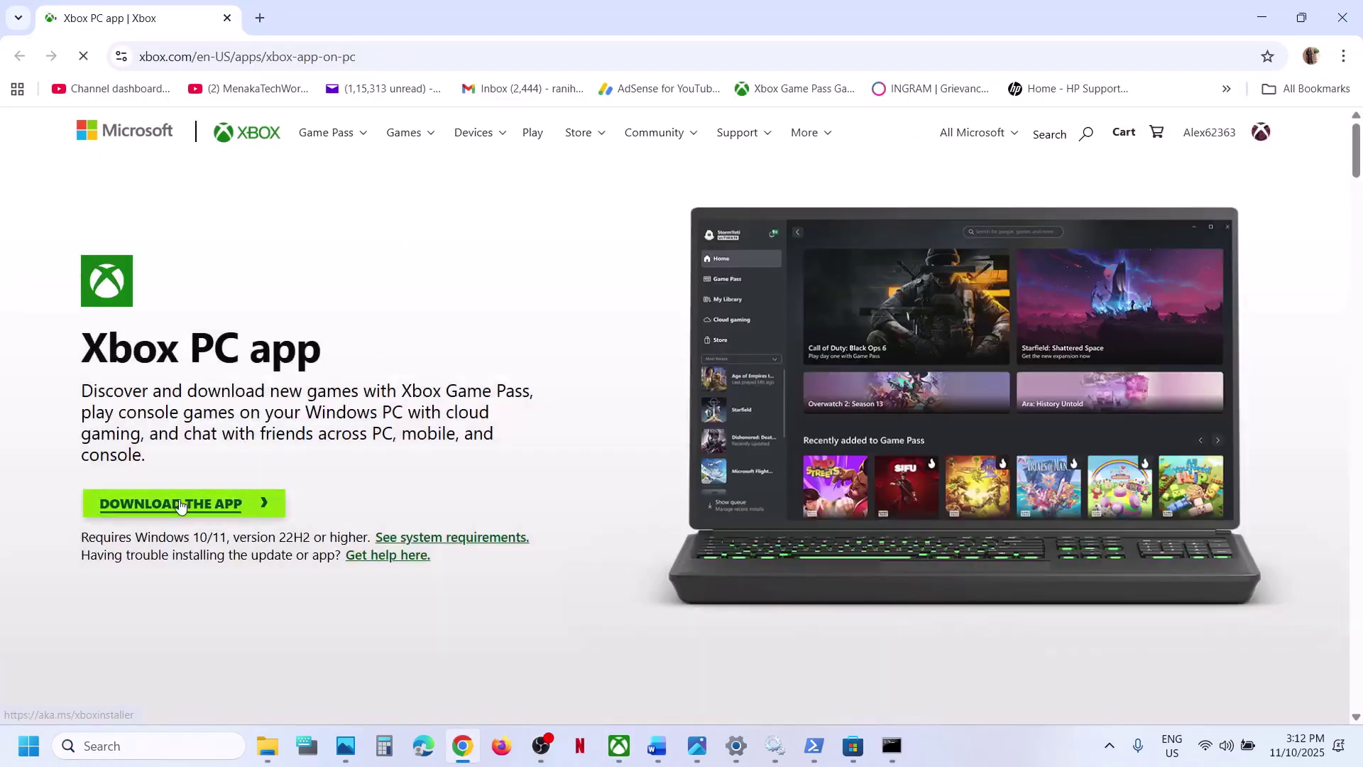
left_click(181, 505)
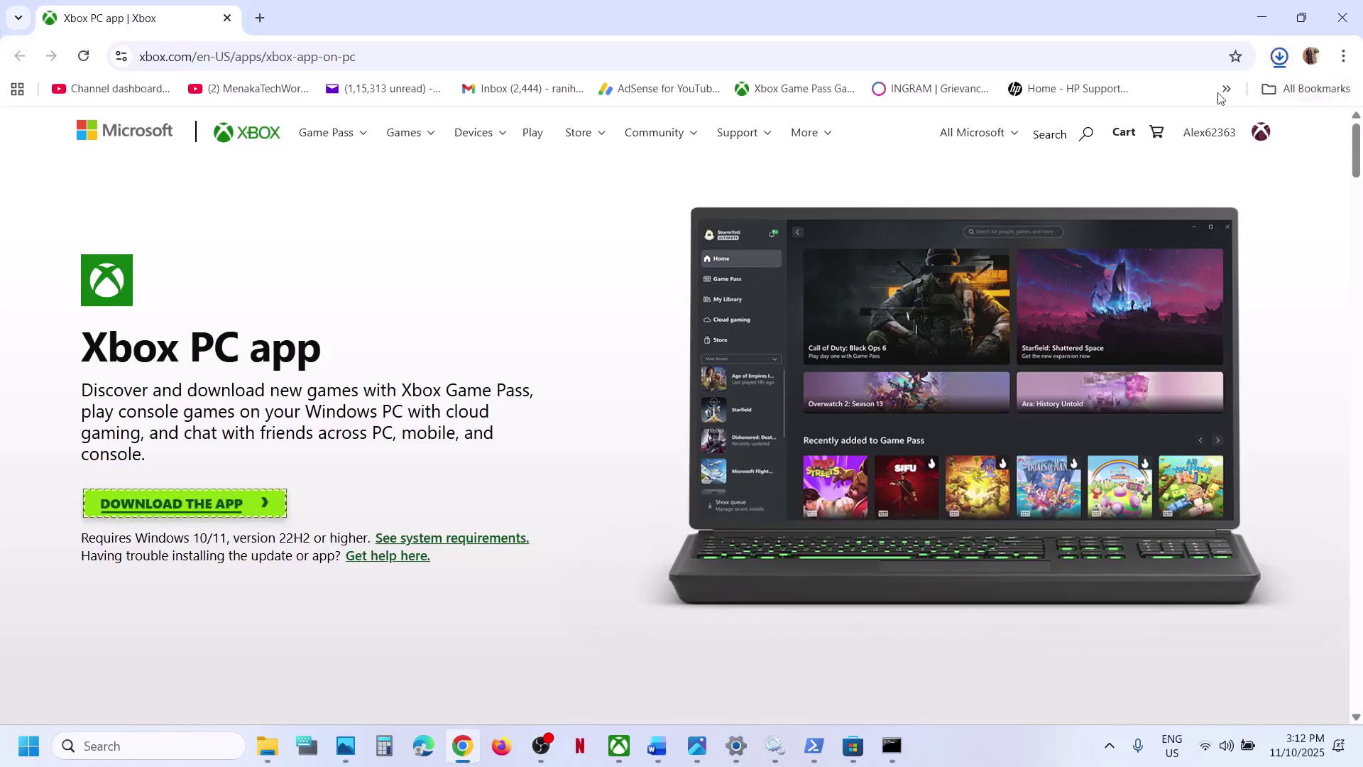
left_click(1107, 91)
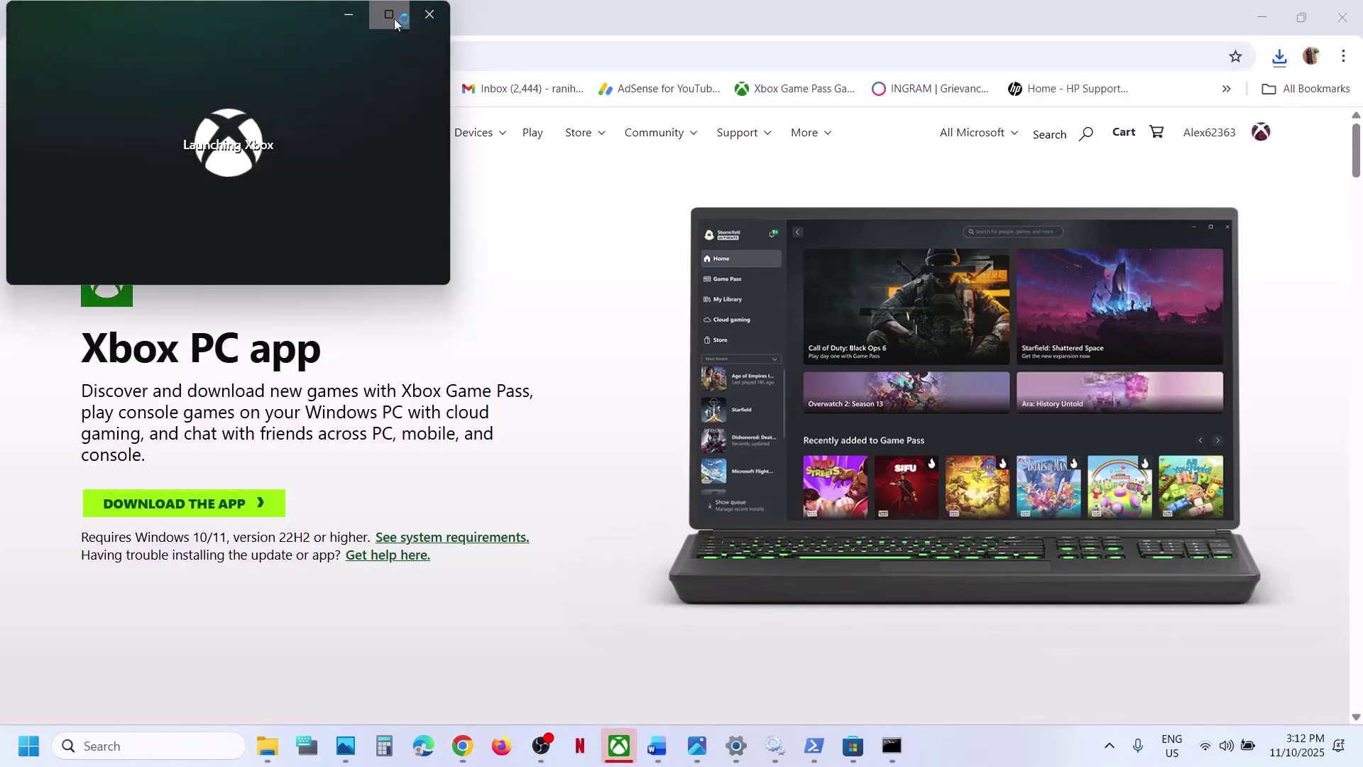
left_click(389, 14)
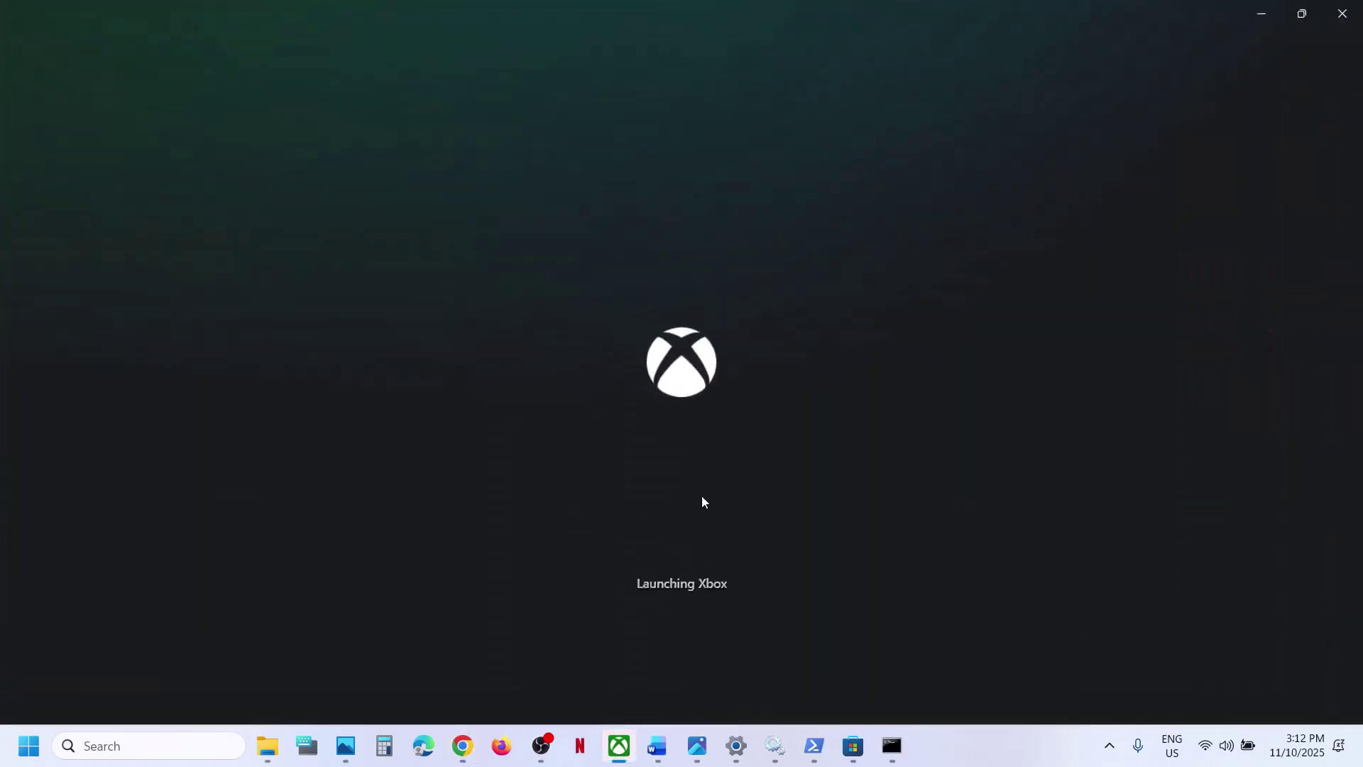
left_click(852, 745)
- Sign out of Microsoft Store and sign back in with the same Microsoft account and its PIN
left_click(962, 19)
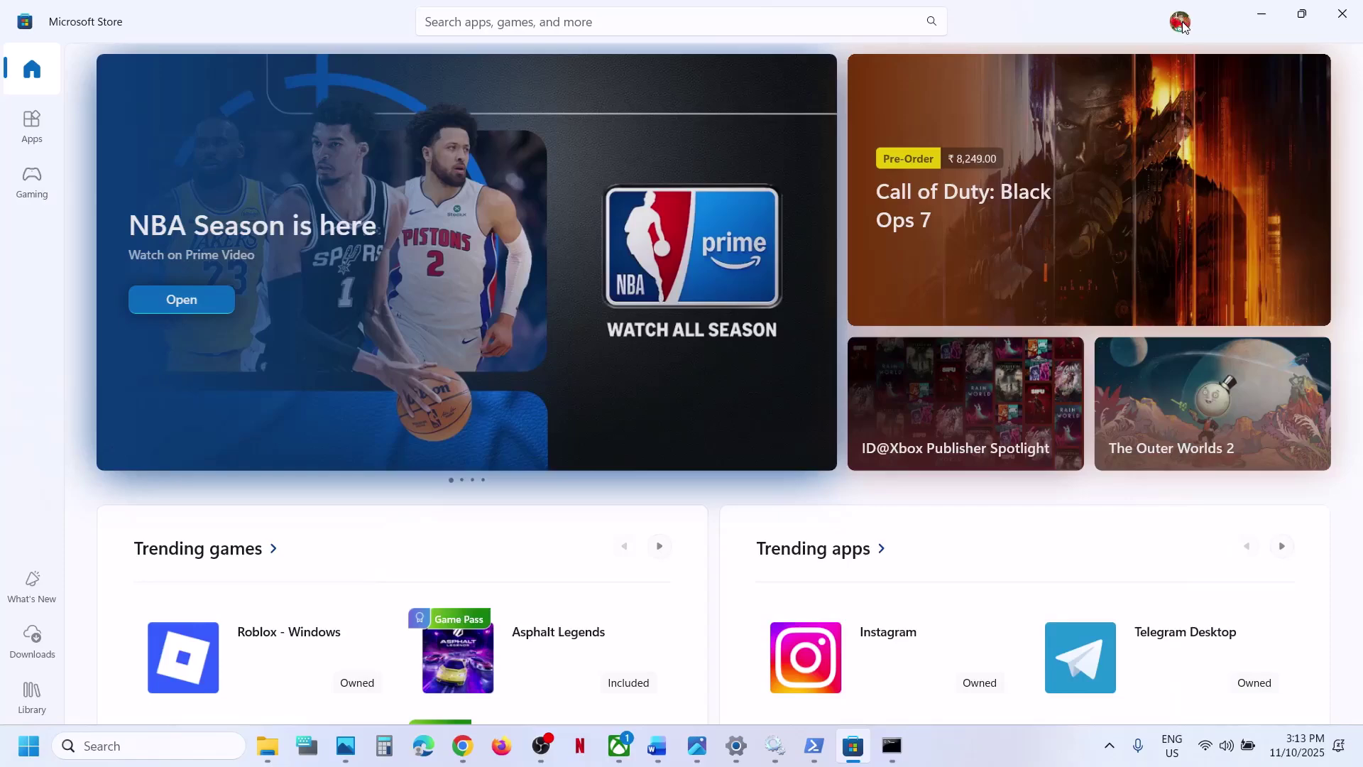
key("super+Tab")
key("Escape")
left_click(1180, 21)
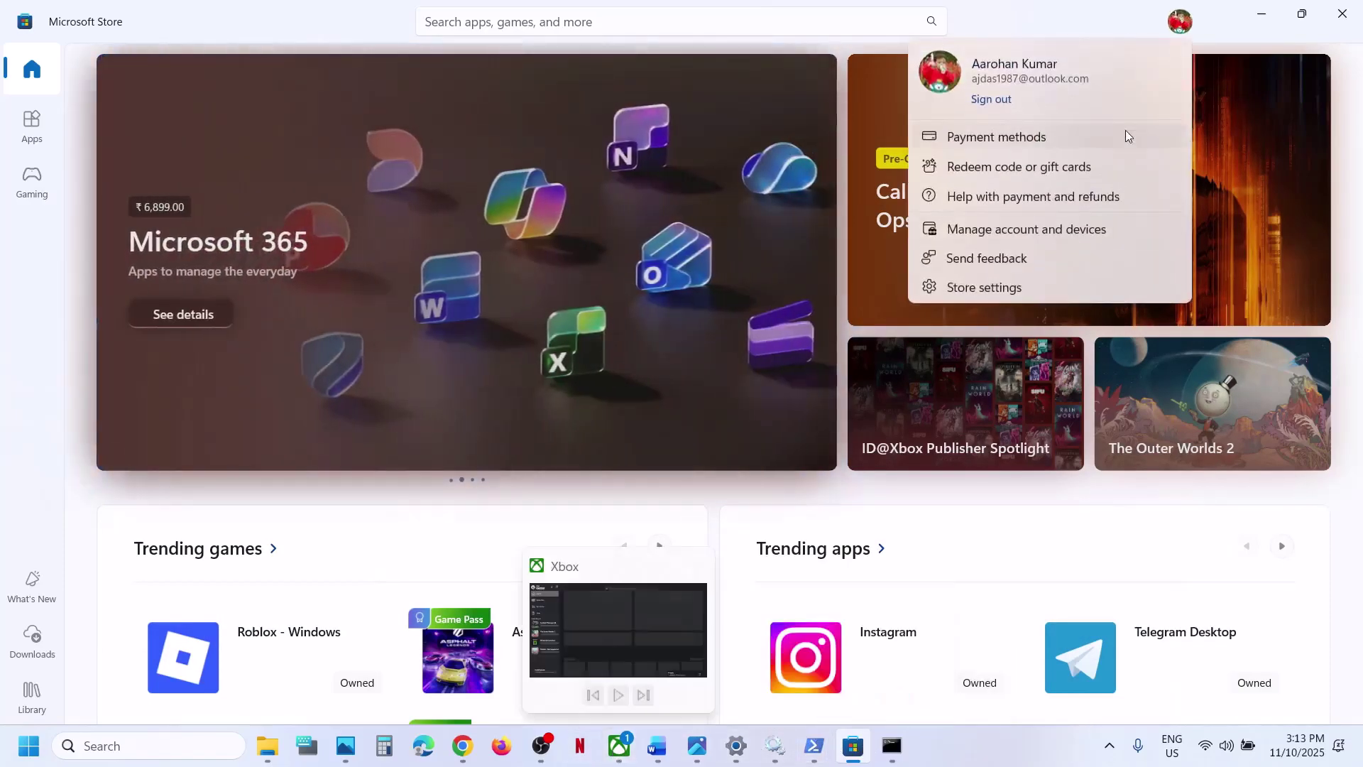
left_click(991, 100)
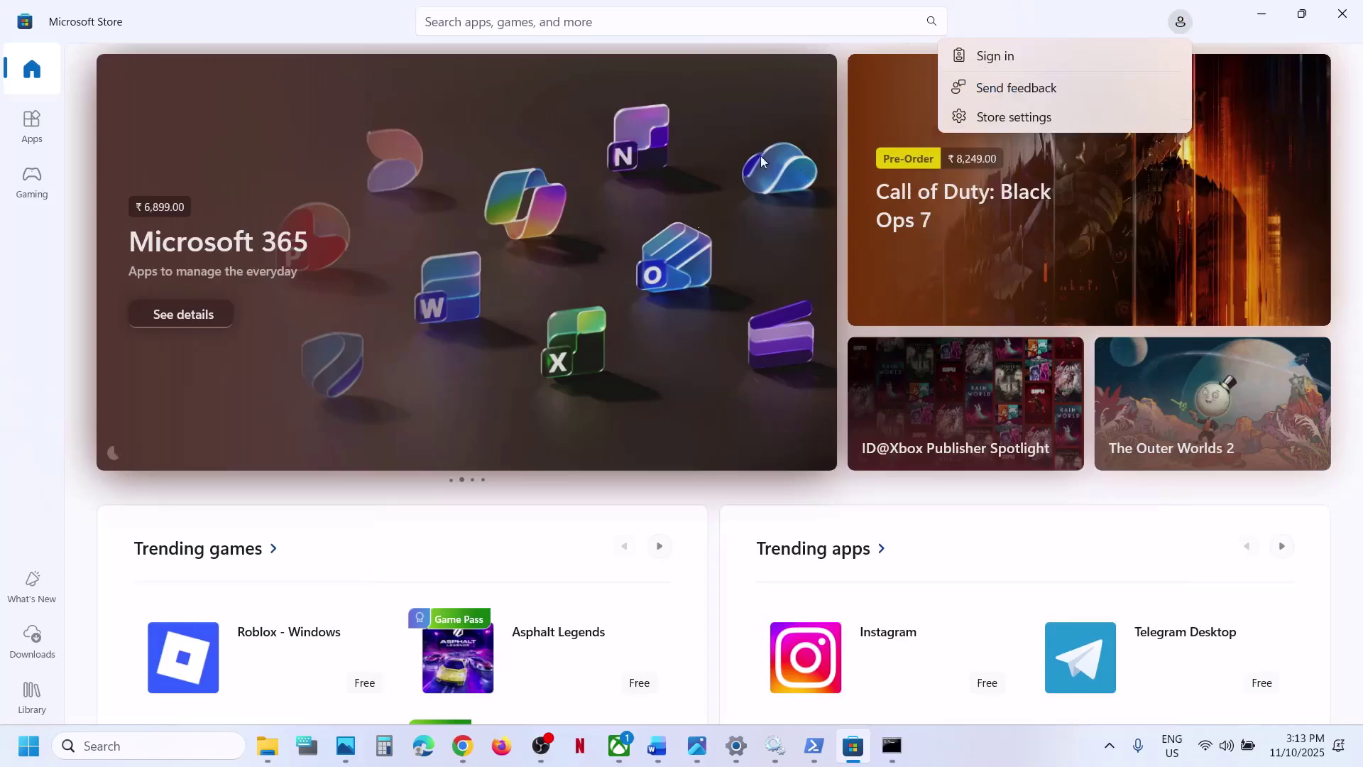
left_click(996, 57)
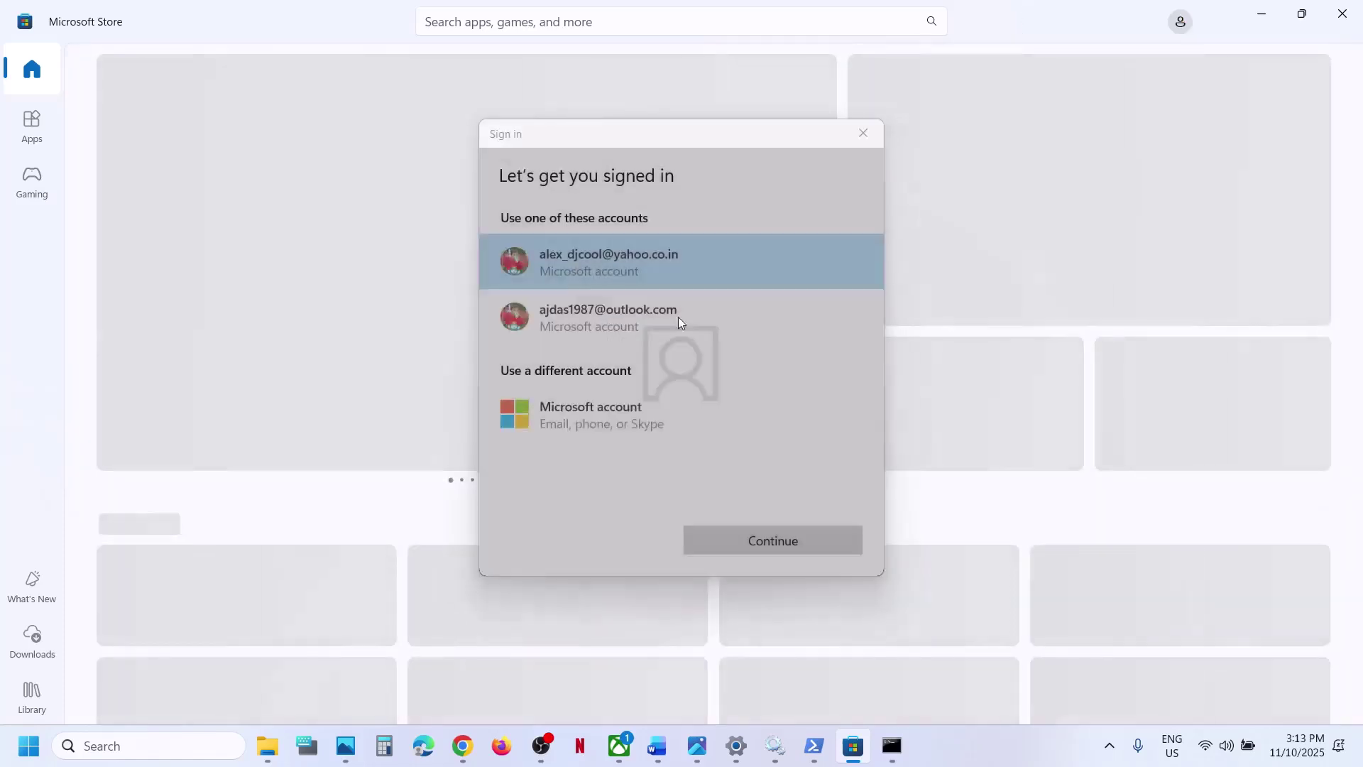
left_click(611, 309)
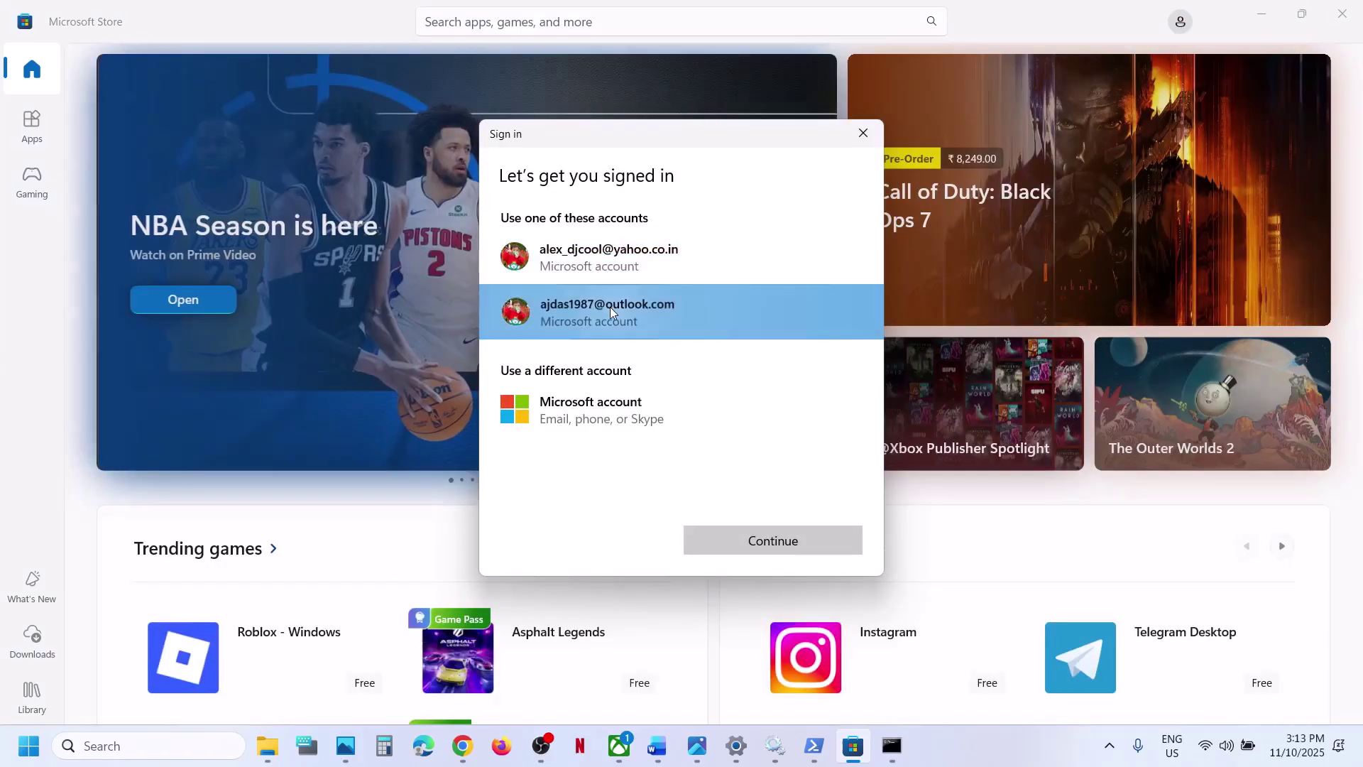
left_click(740, 540)
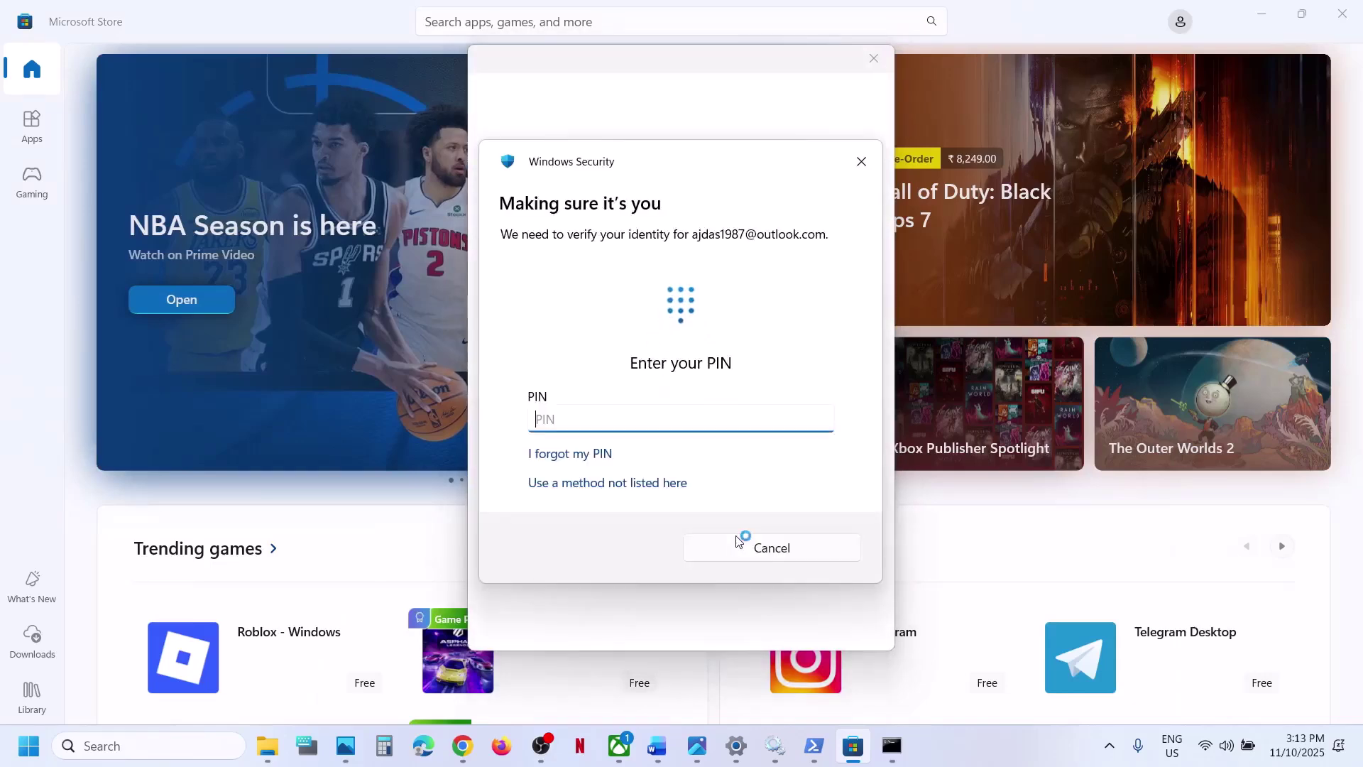
type("0000")
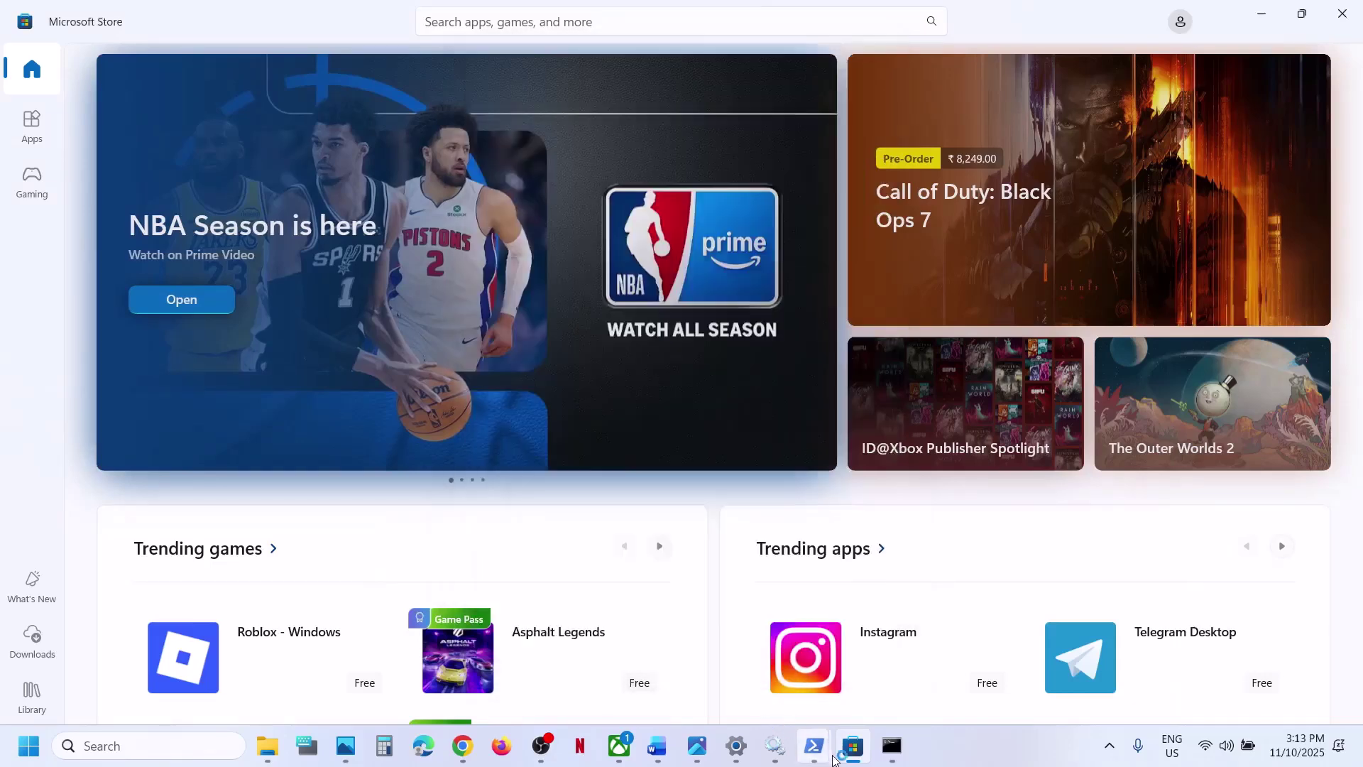
left_click(619, 746)
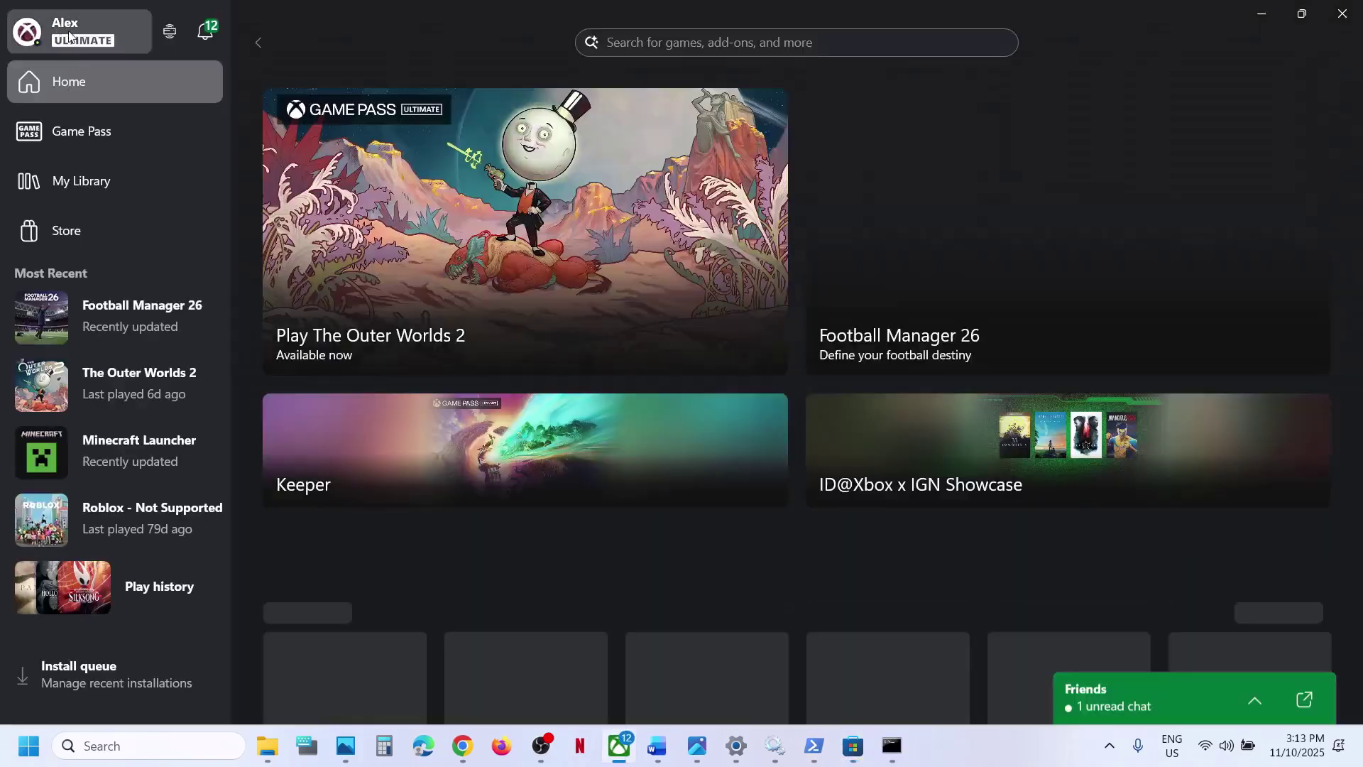
left_click(69, 34)
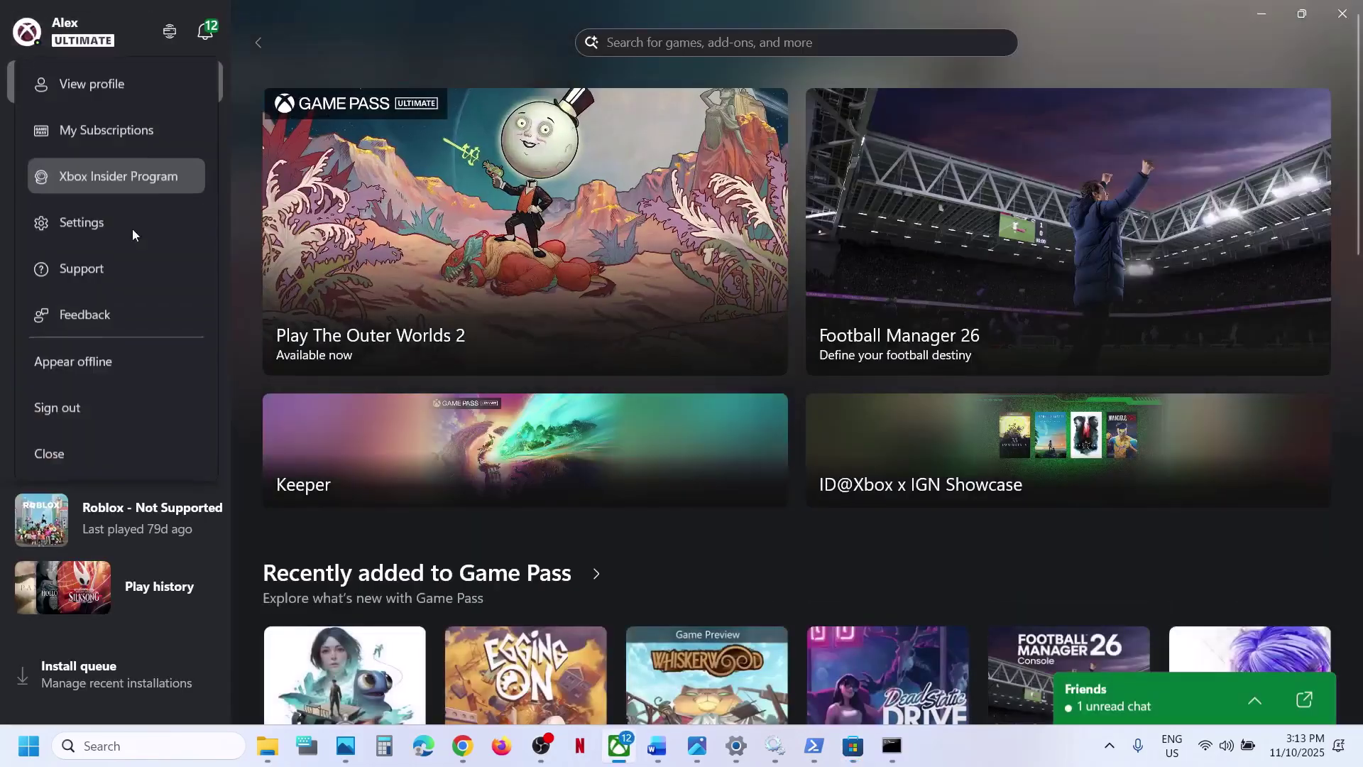
left_click(71, 410)
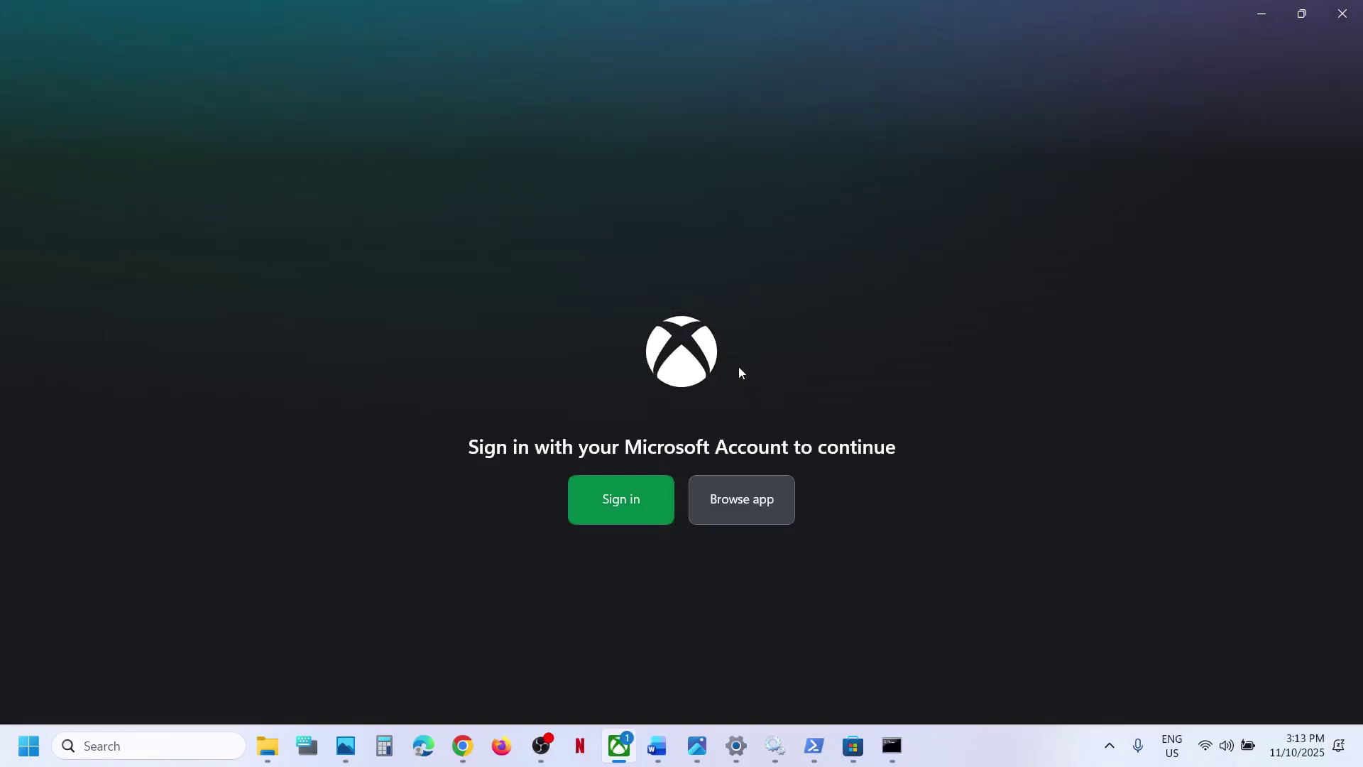
left_click(633, 498)
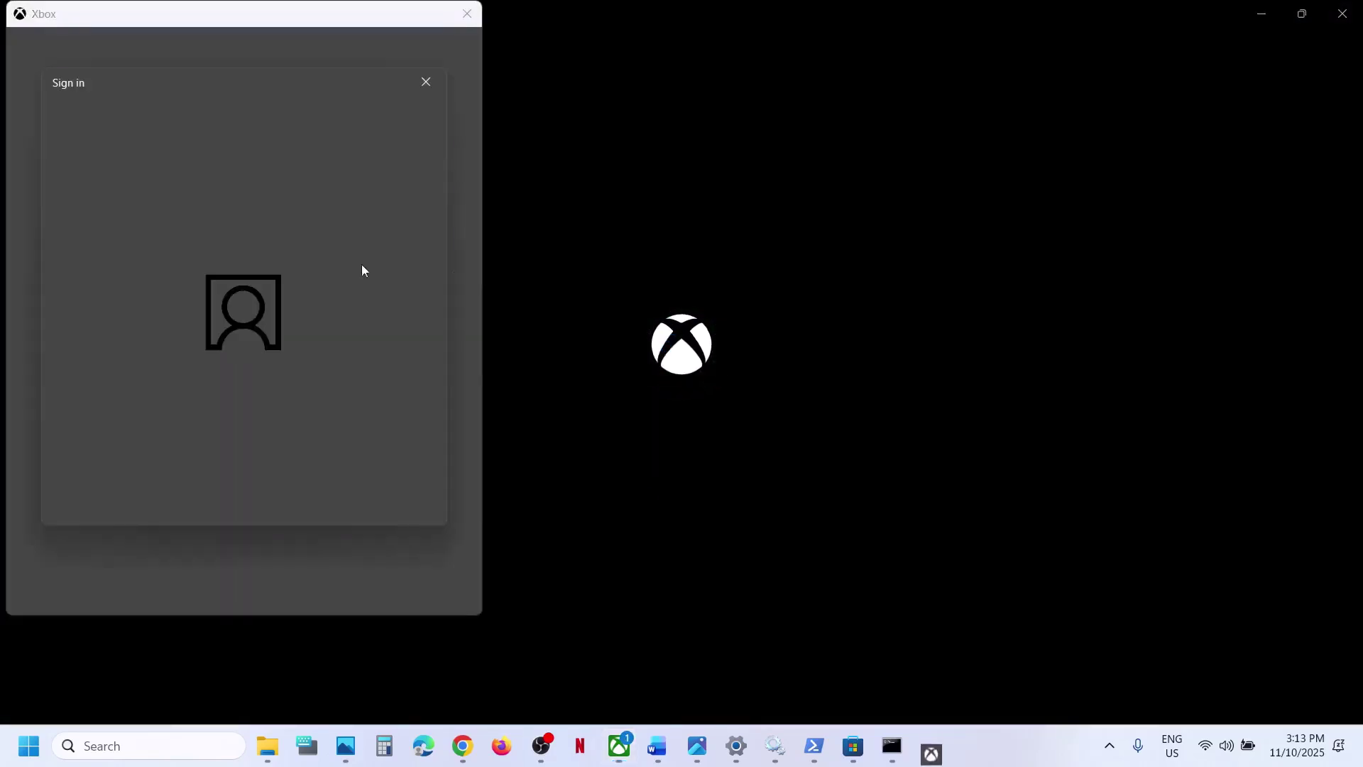
left_click(239, 263)
left_click(373, 491)
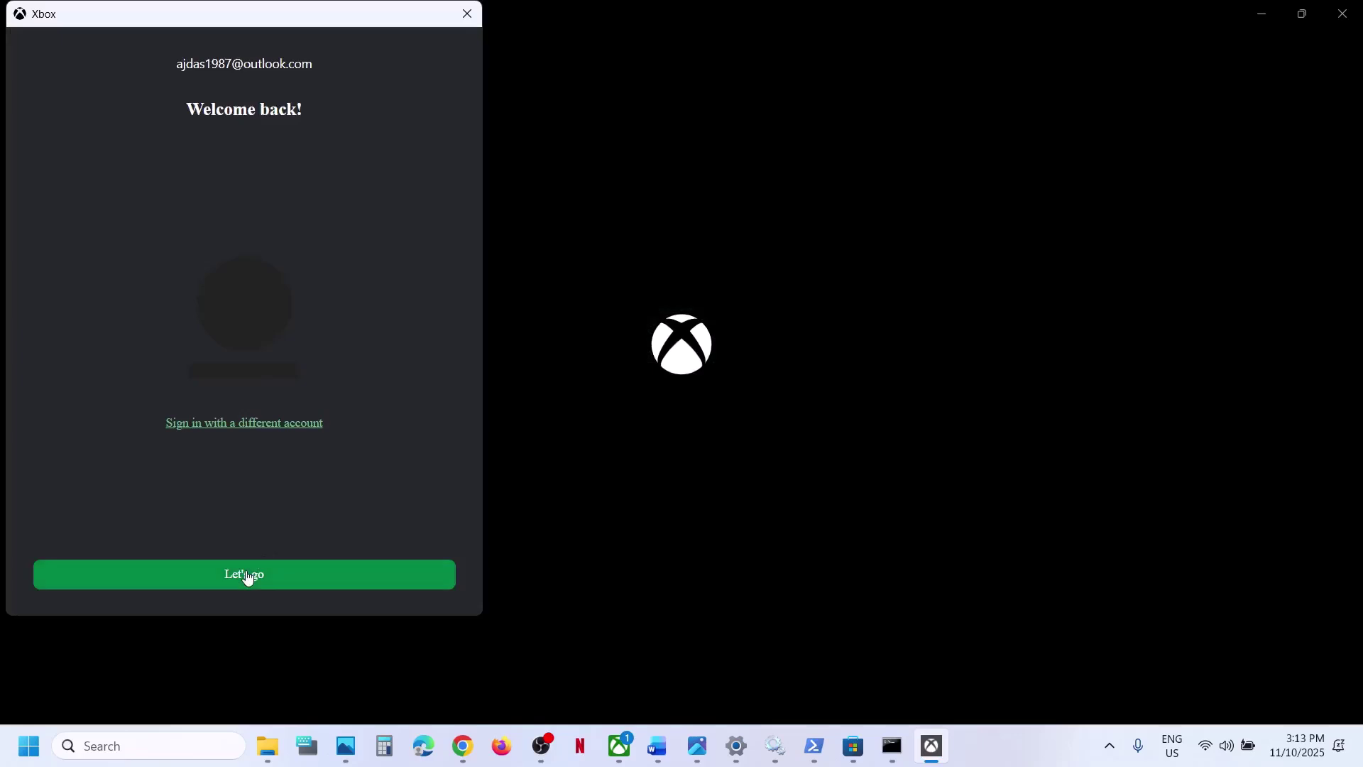
left_click(249, 575)
left_click(660, 757)
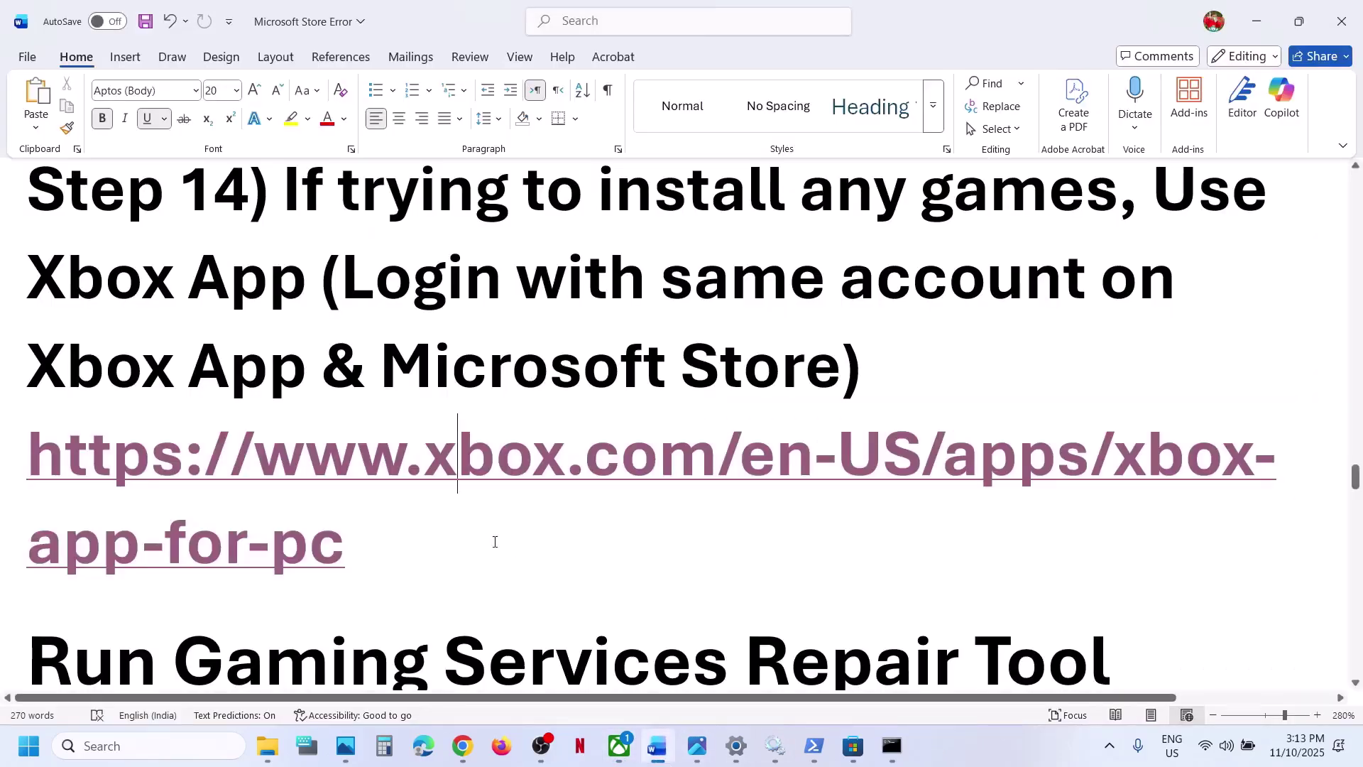
- Run the Gaming Services Repair Tool from Xbox Support with admin approval, then return to the Word guide
scroll(495, 542, "down", 5)
scroll(495, 542, "up", 4)
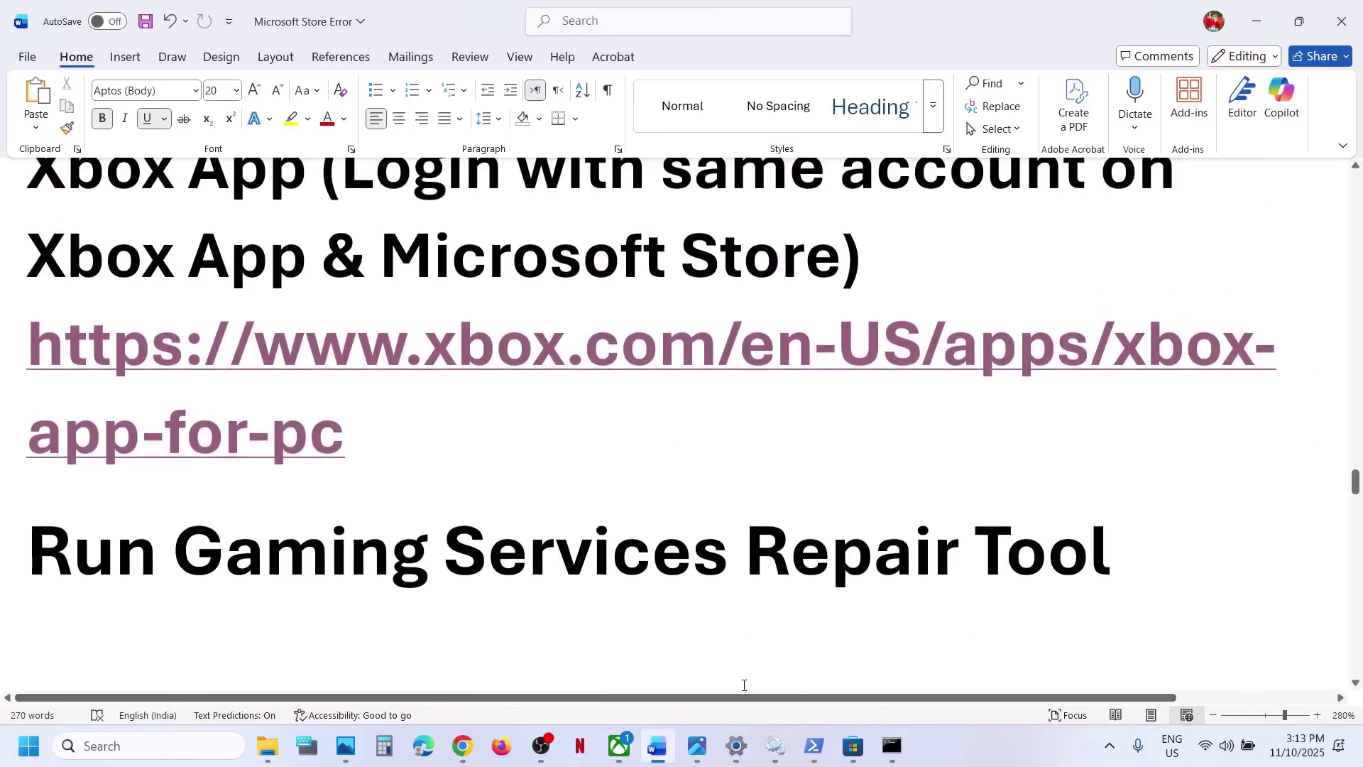
left_click(619, 746)
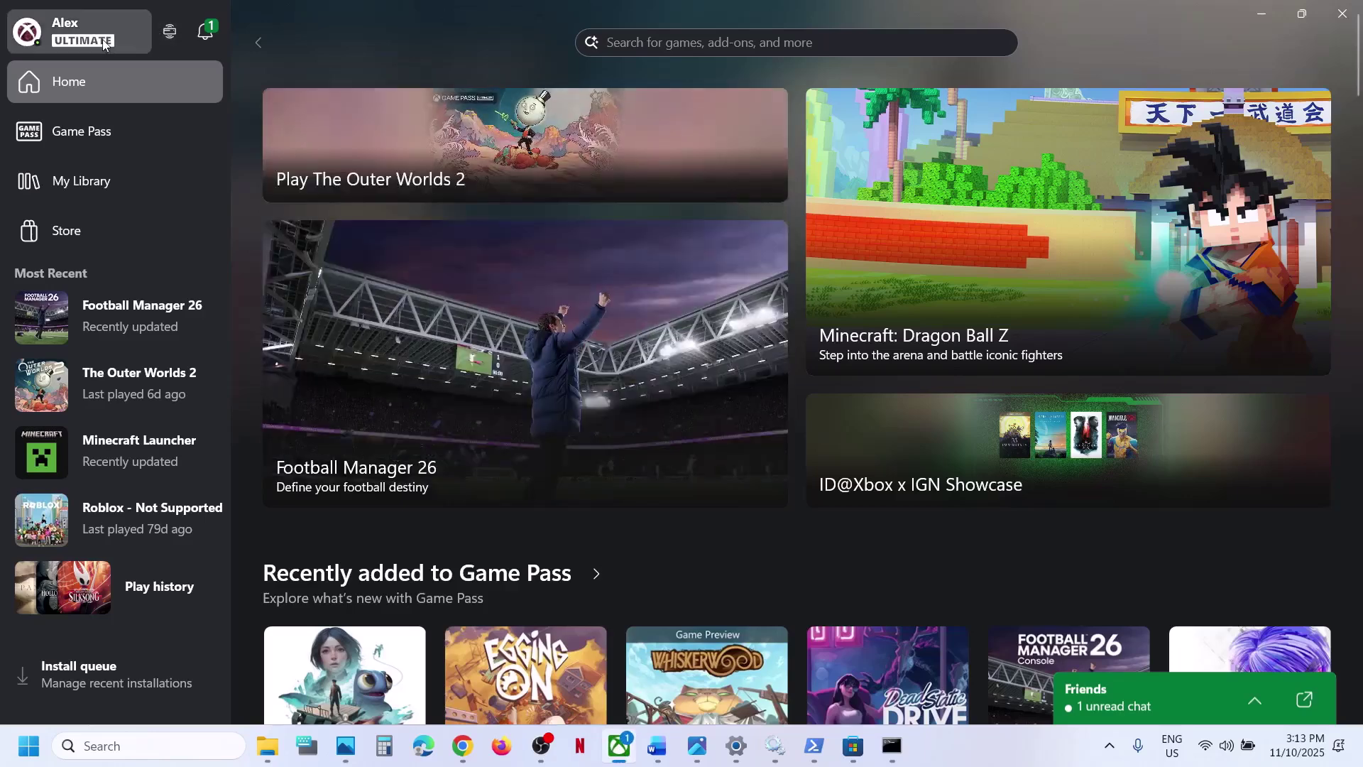
left_click(104, 44)
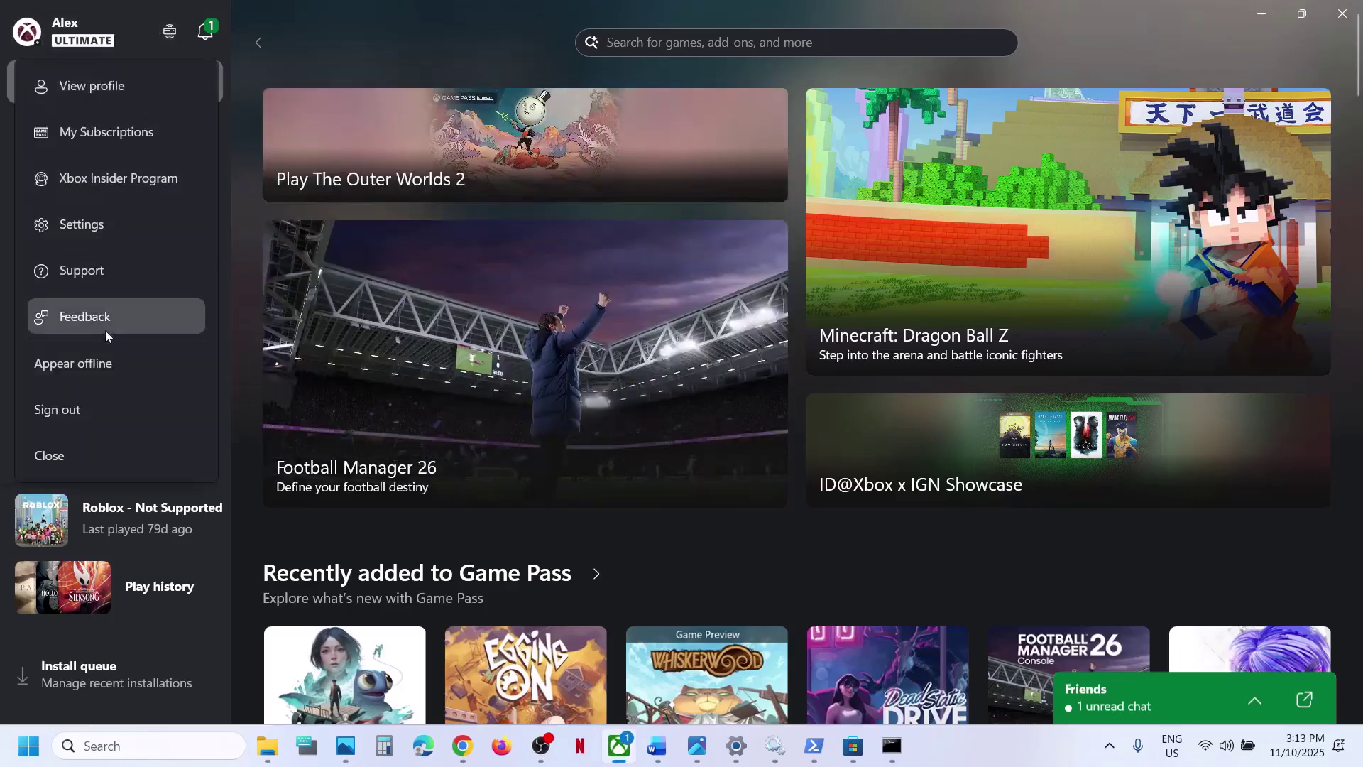
left_click(79, 275)
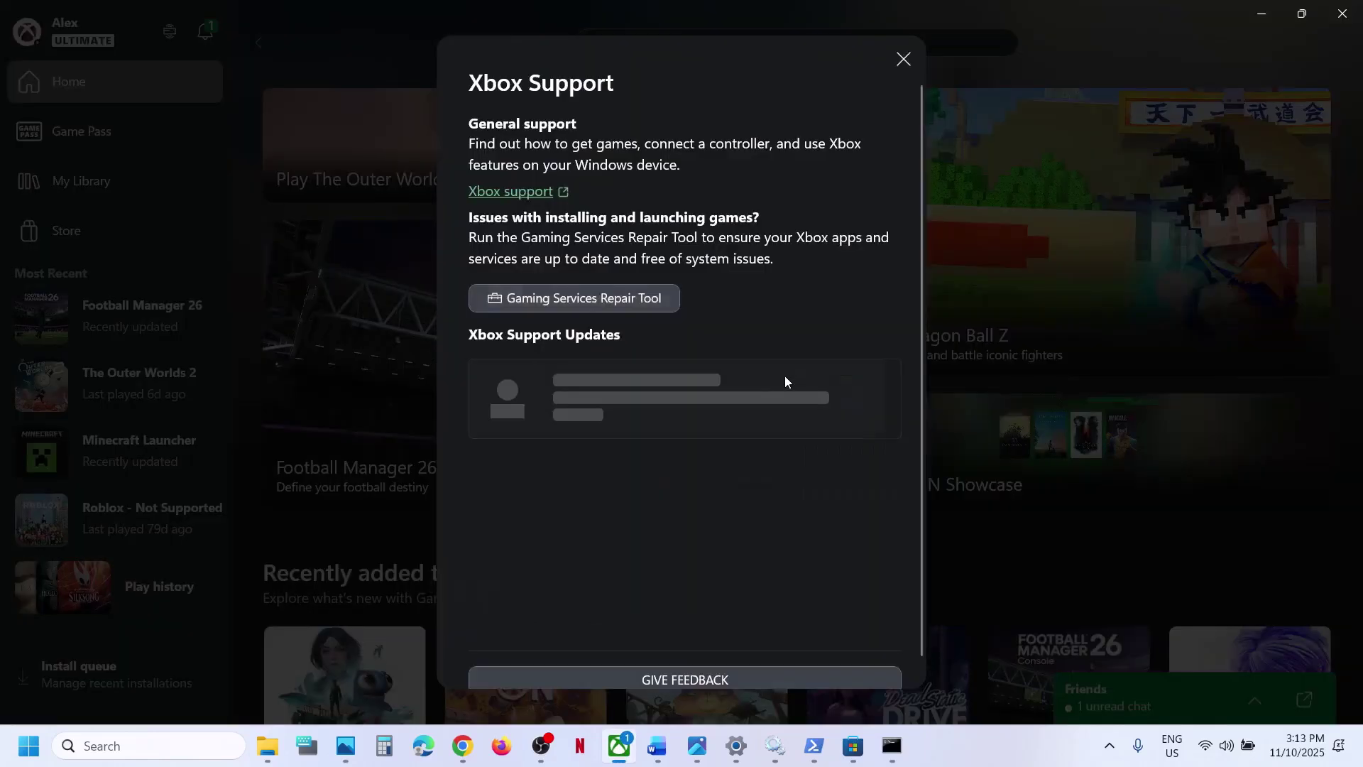
left_click(564, 298)
left_click(772, 471)
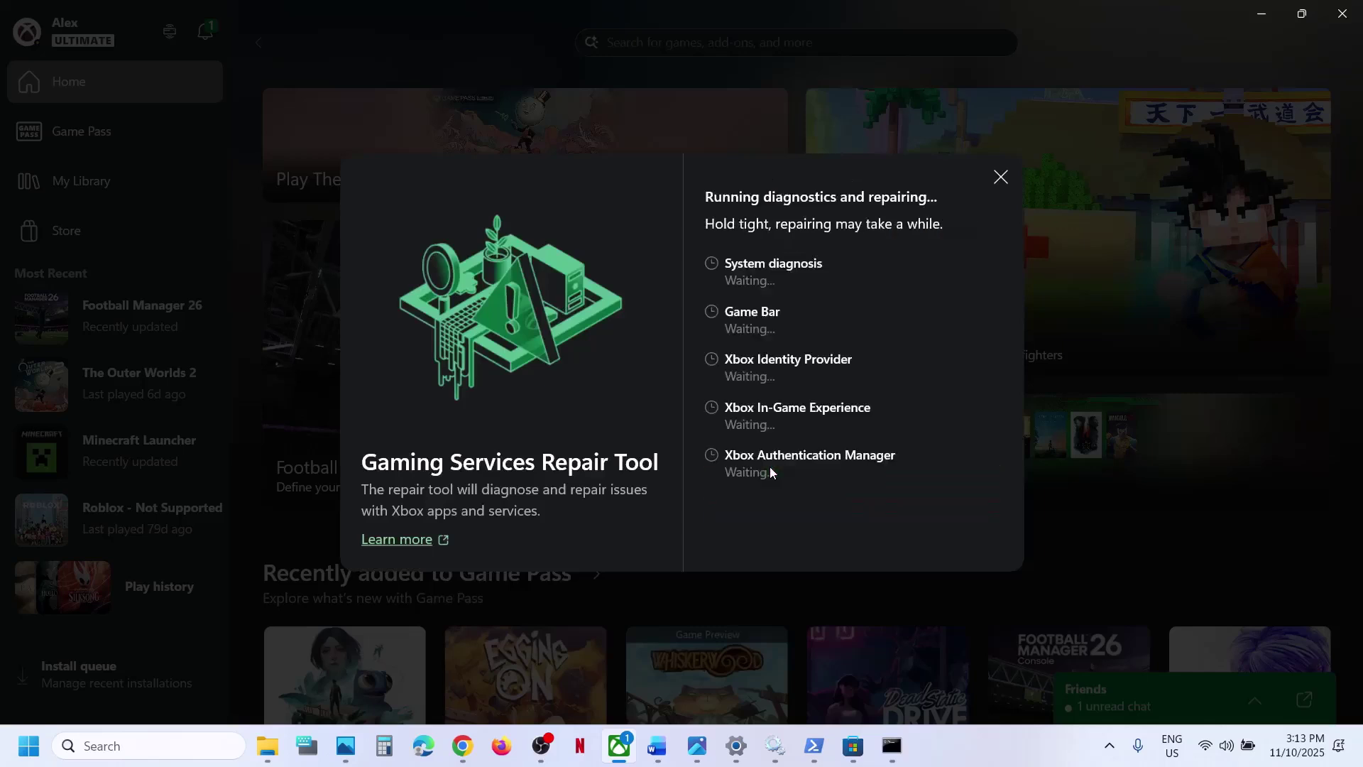
left_click(592, 525)
scroll(763, 402, "down", 1)
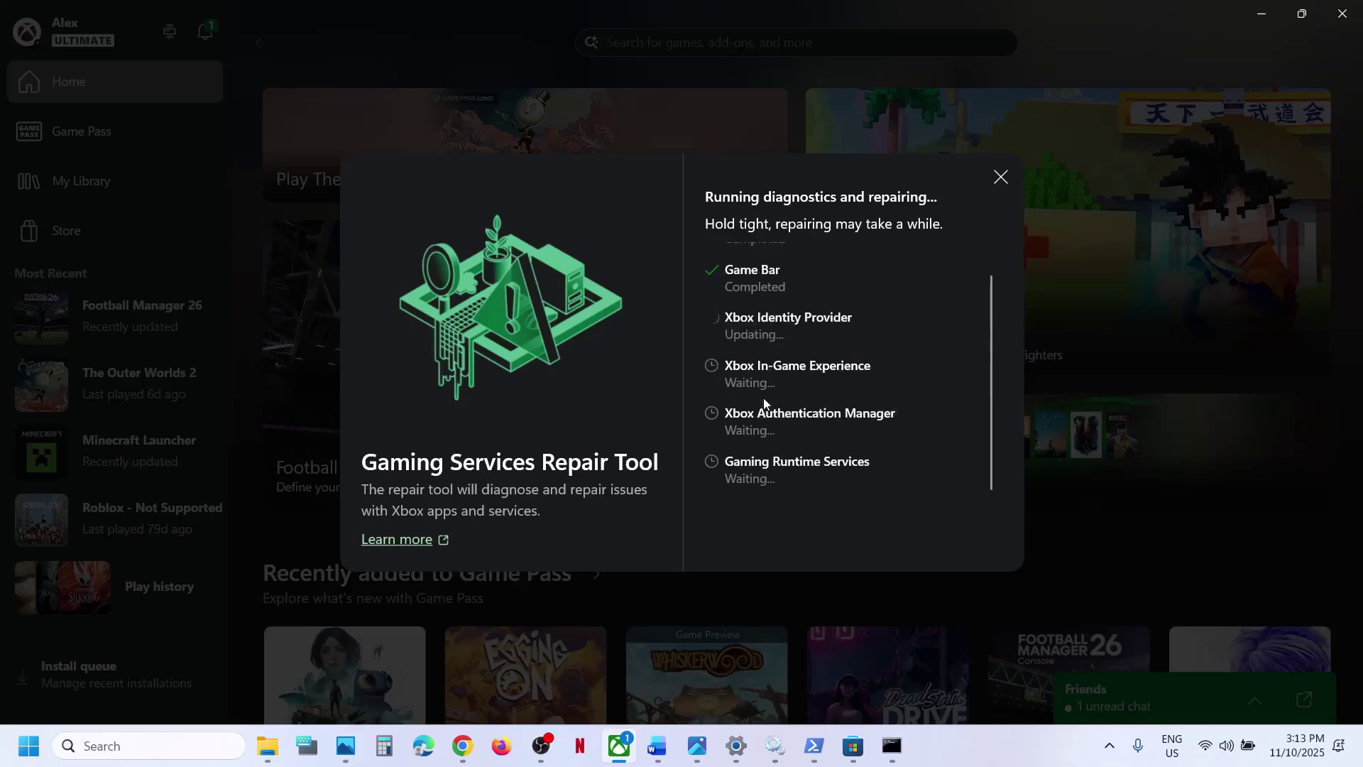
left_click(662, 751)
scroll(457, 320, "down", 5)
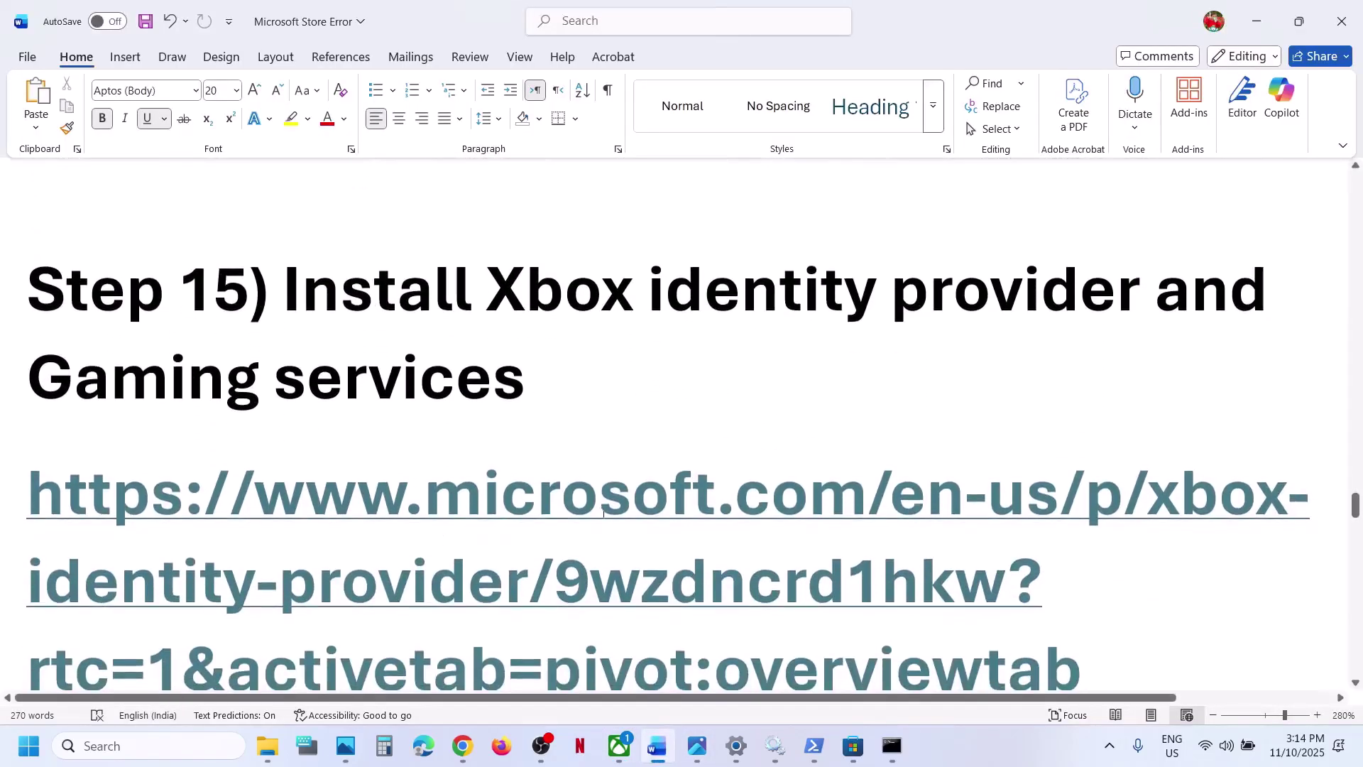
- Open the Xbox Identity Provider listing in Microsoft Store from the guide's link
left_click(532, 505, "ctrl")
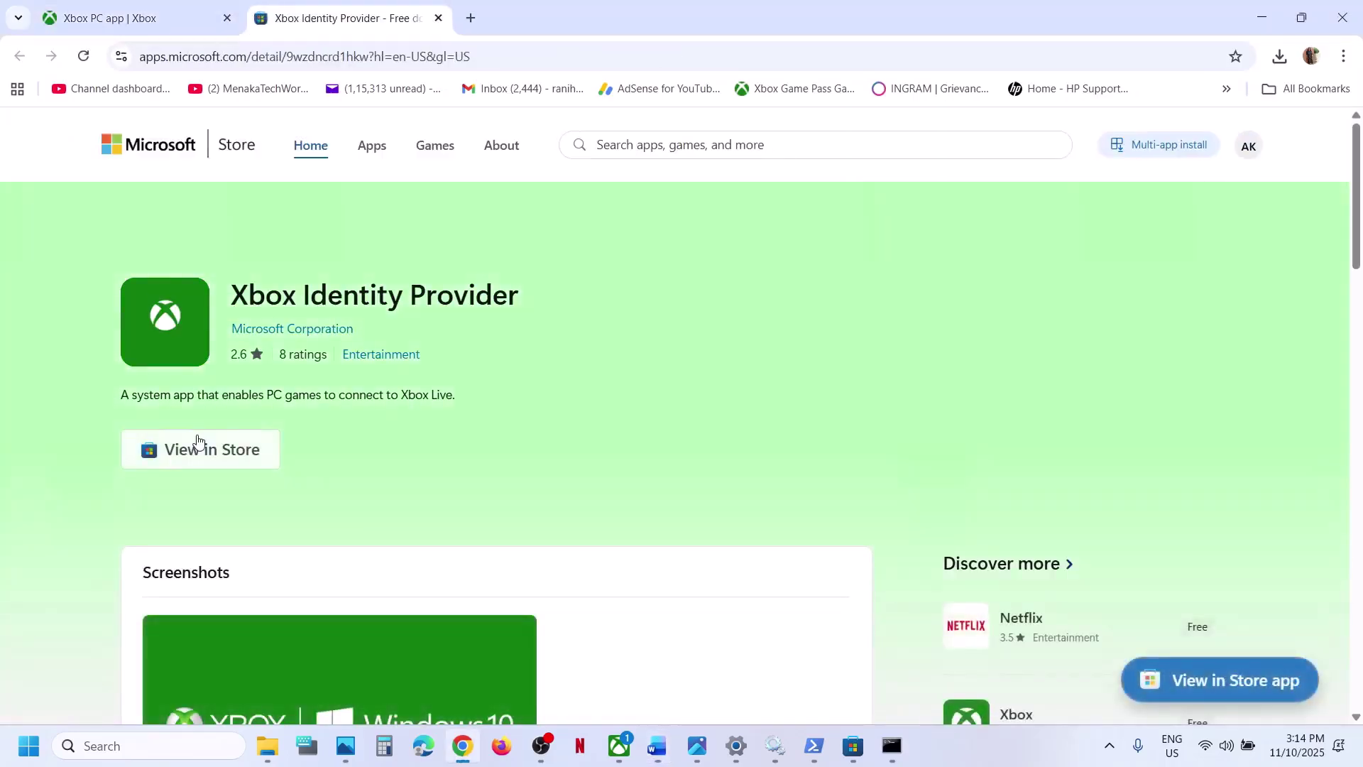
left_click(198, 446)
left_click(712, 234)
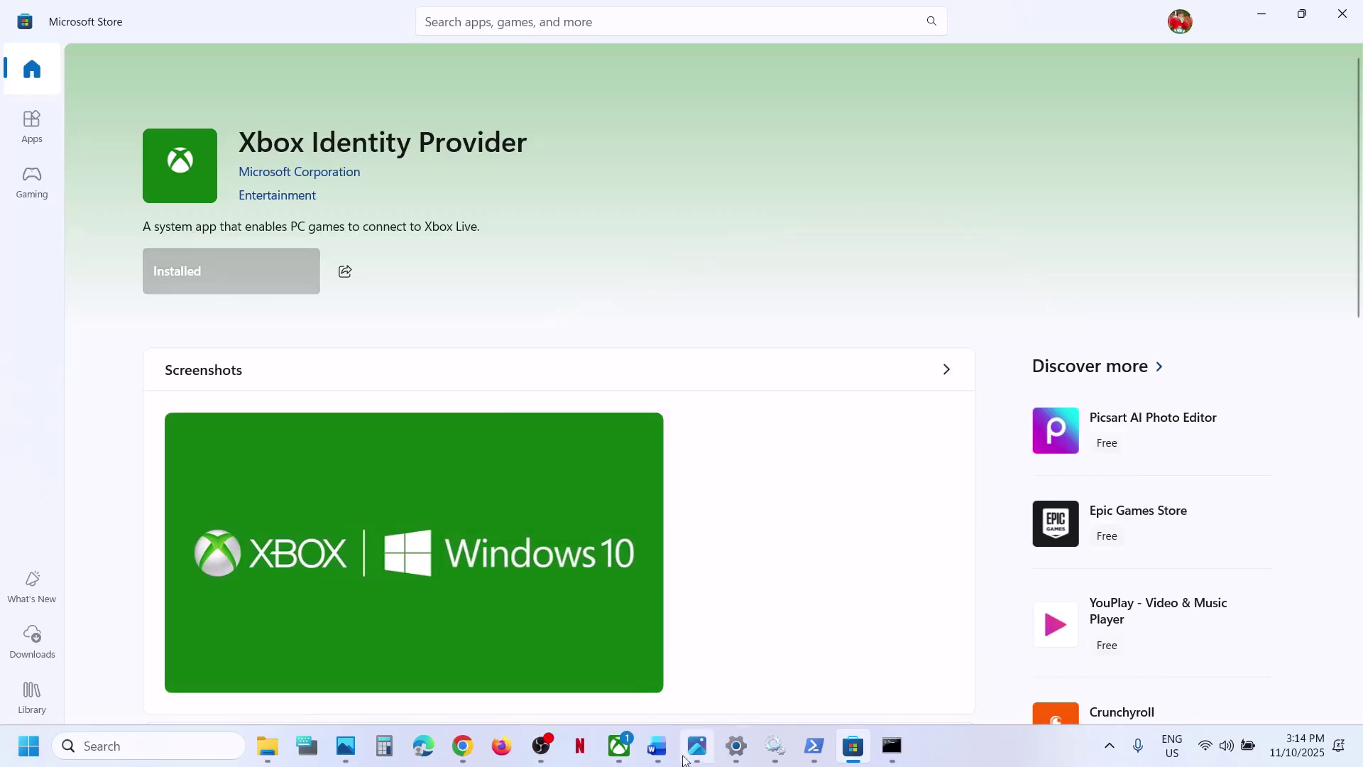
- Select the get-appxpackage Gaming Services removal command in the Word guide
left_click(656, 745)
scroll(617, 479, "down", 5)
scroll(618, 480, "down", 3)
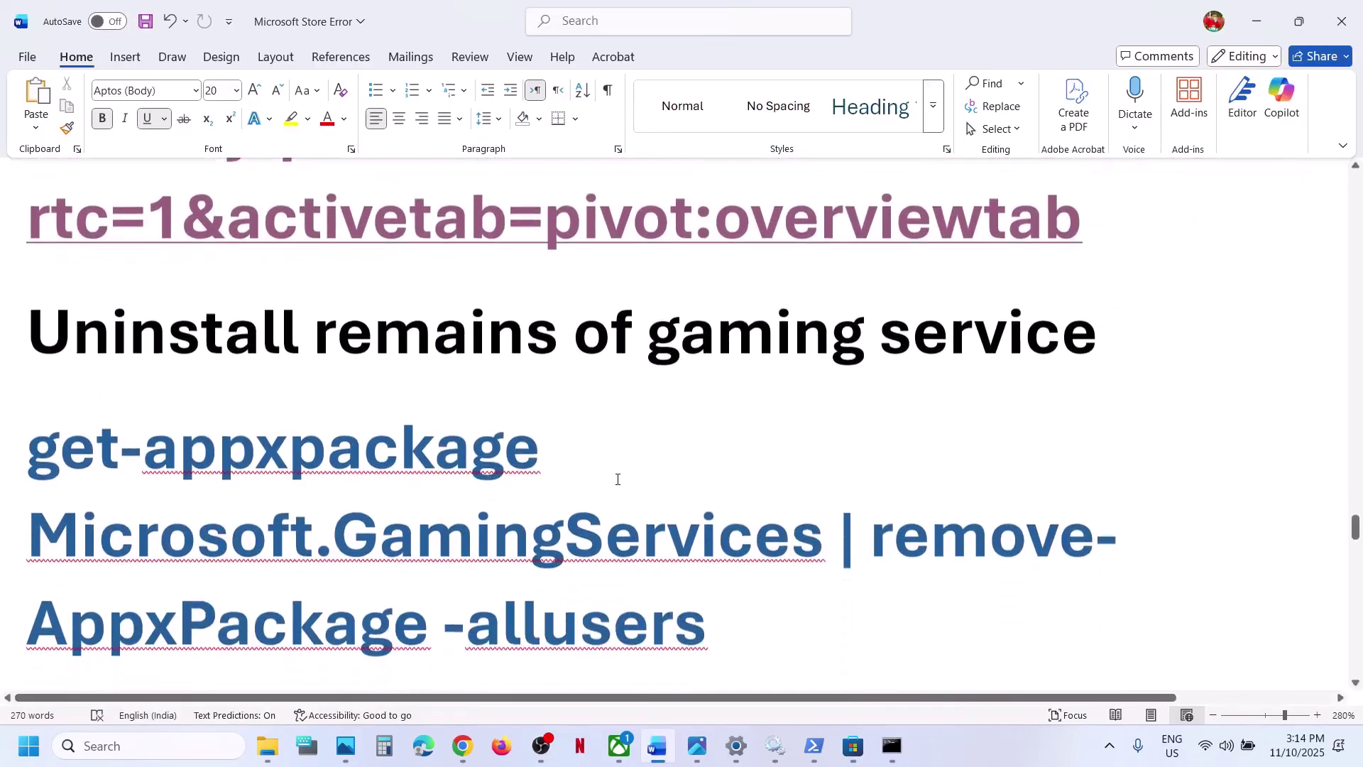
left_click_drag(714, 568, 83, 412)
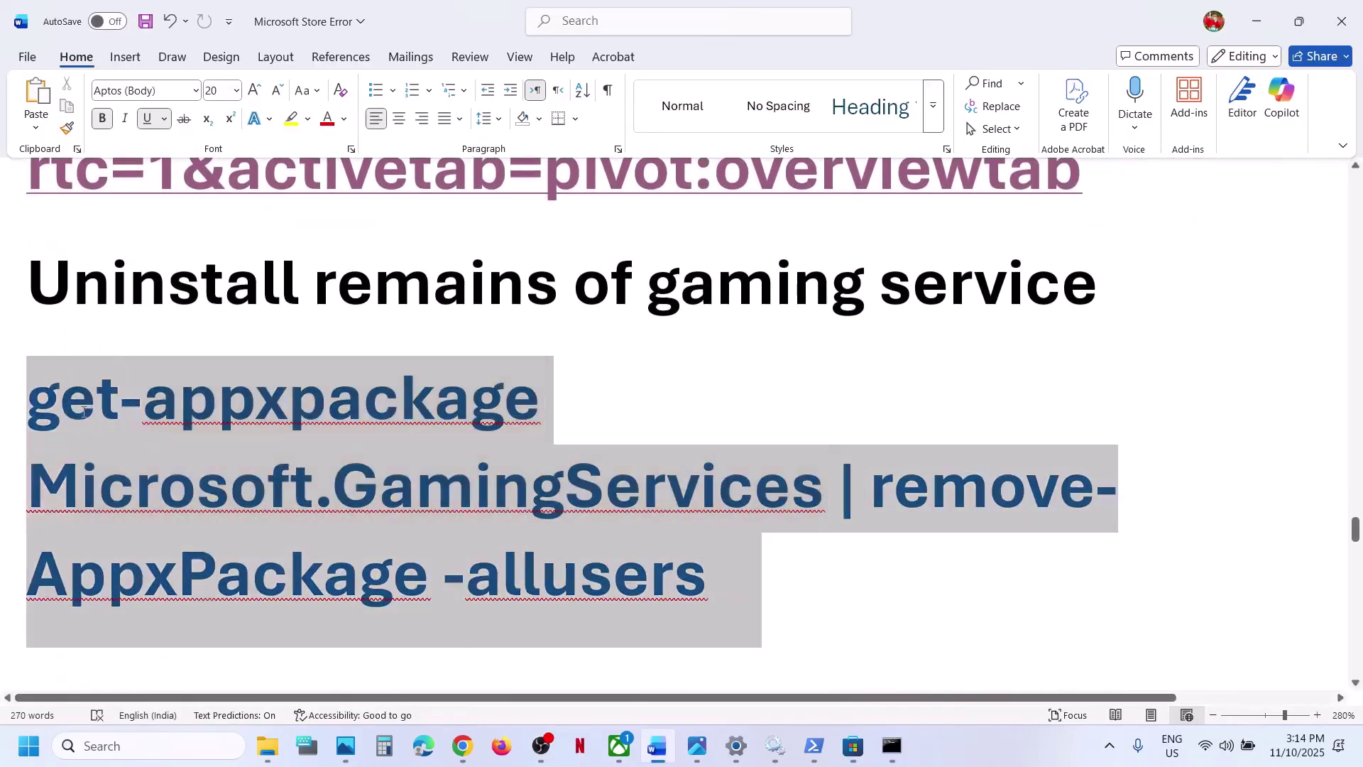
- Copy the Gaming Services removal command and run it in an administrator Windows PowerShell
right_click(84, 411)
left_click(158, 128)
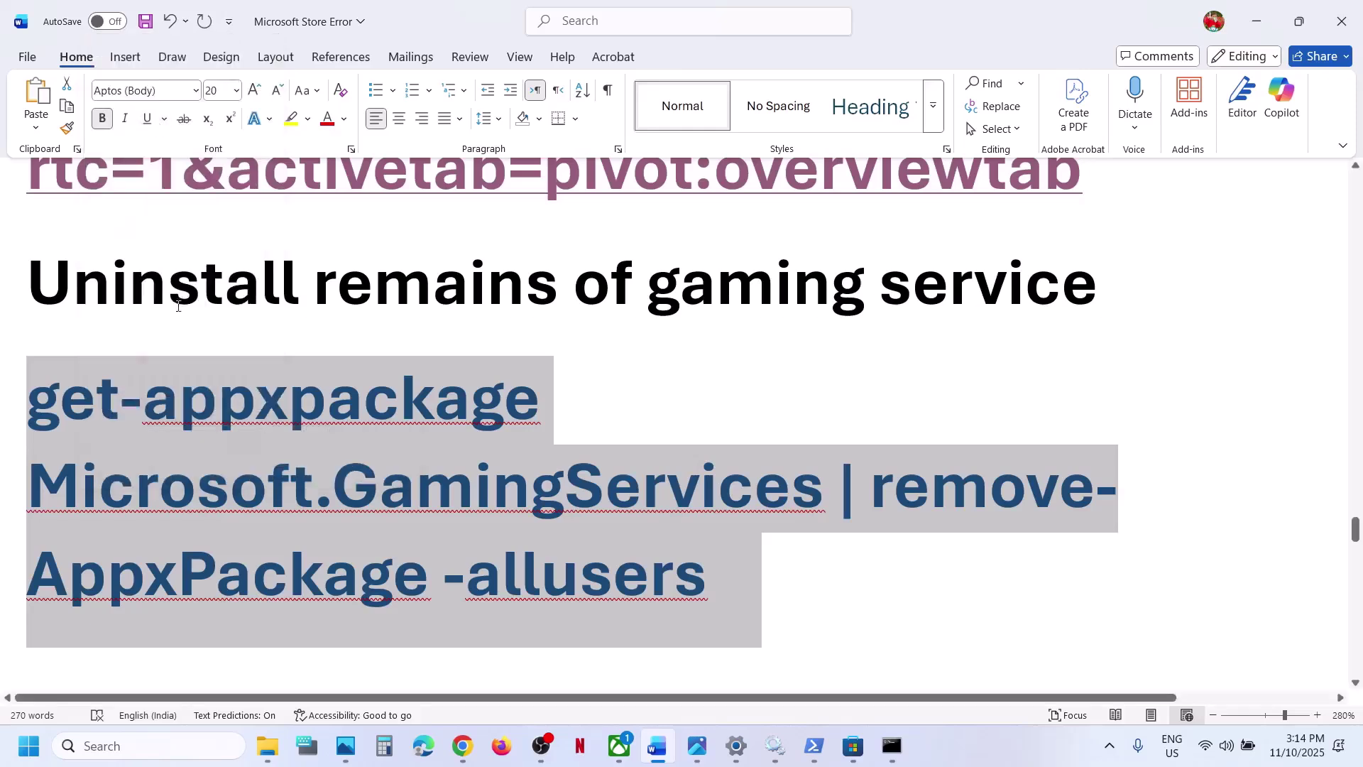
left_click(145, 746)
type("powershell")
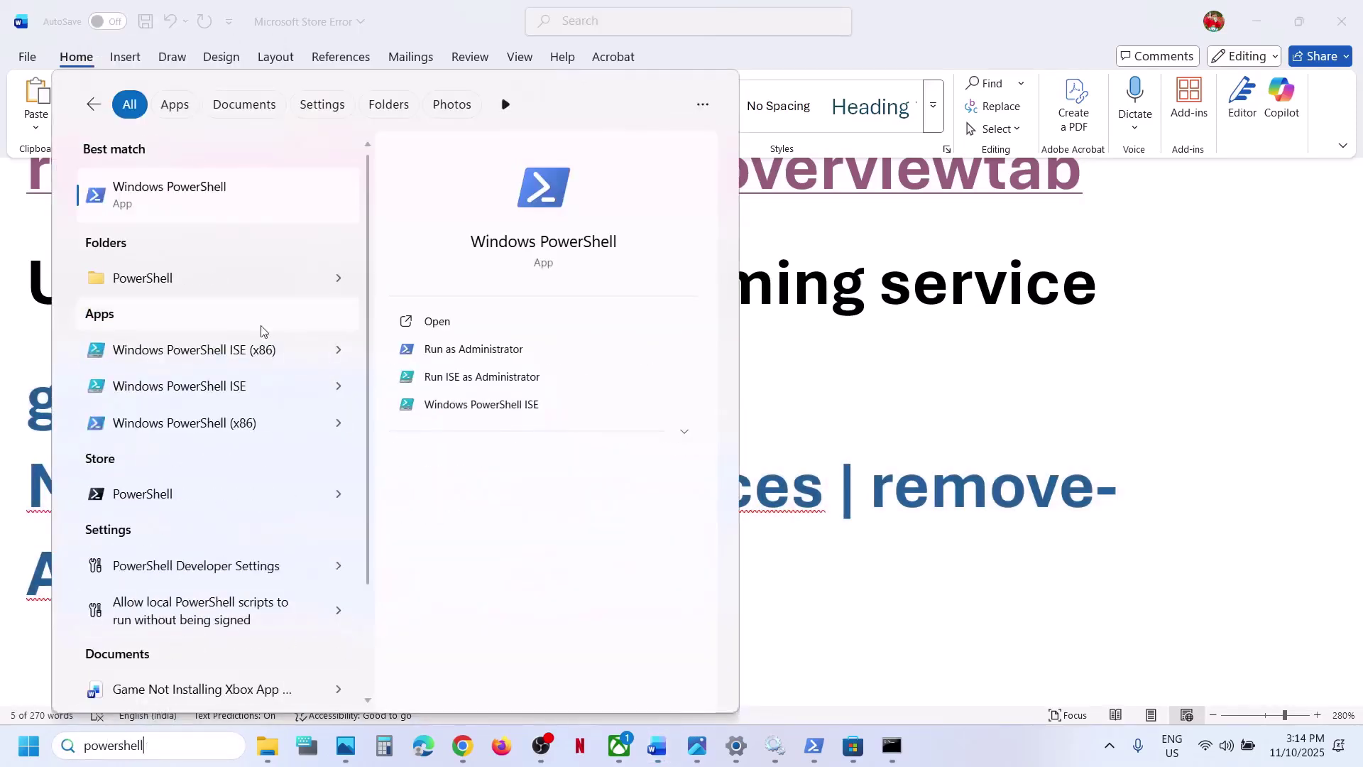
right_click(183, 212)
left_click(277, 229)
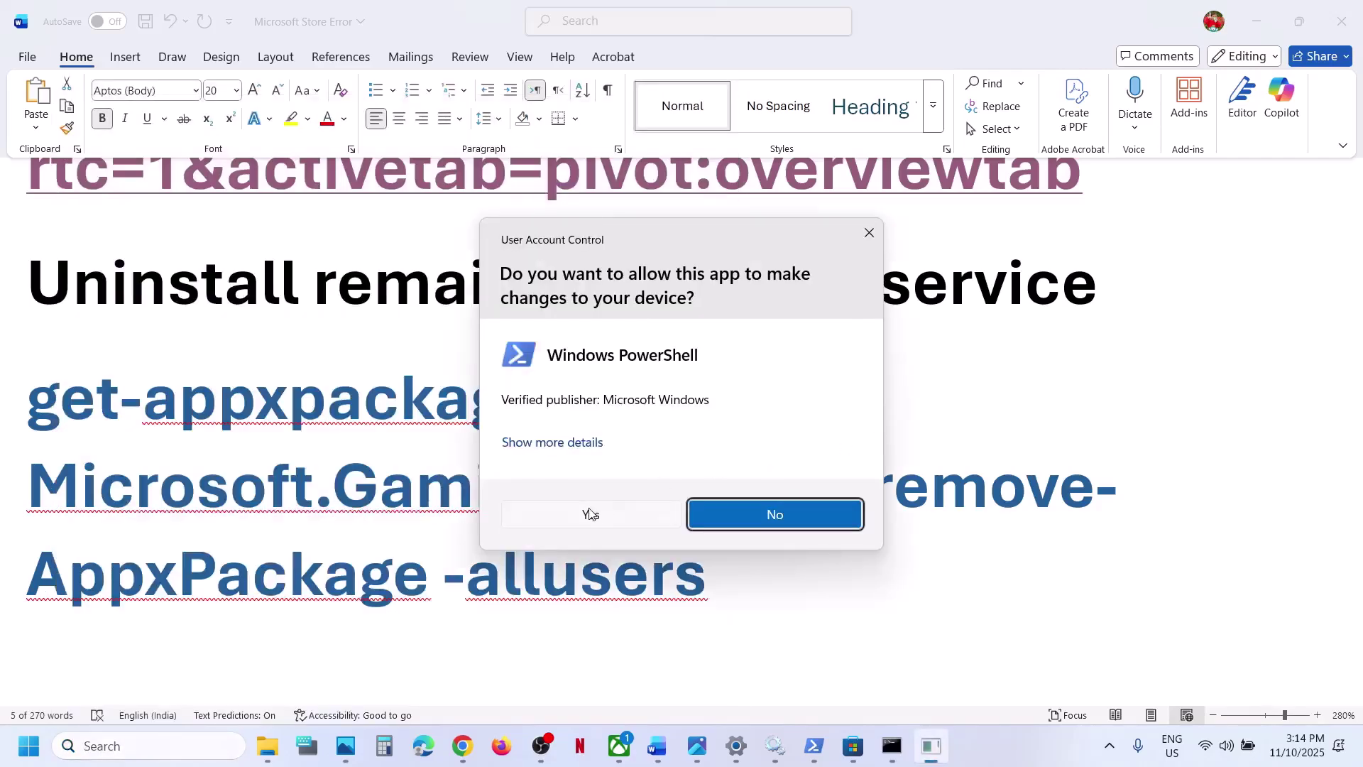
left_click(589, 512)
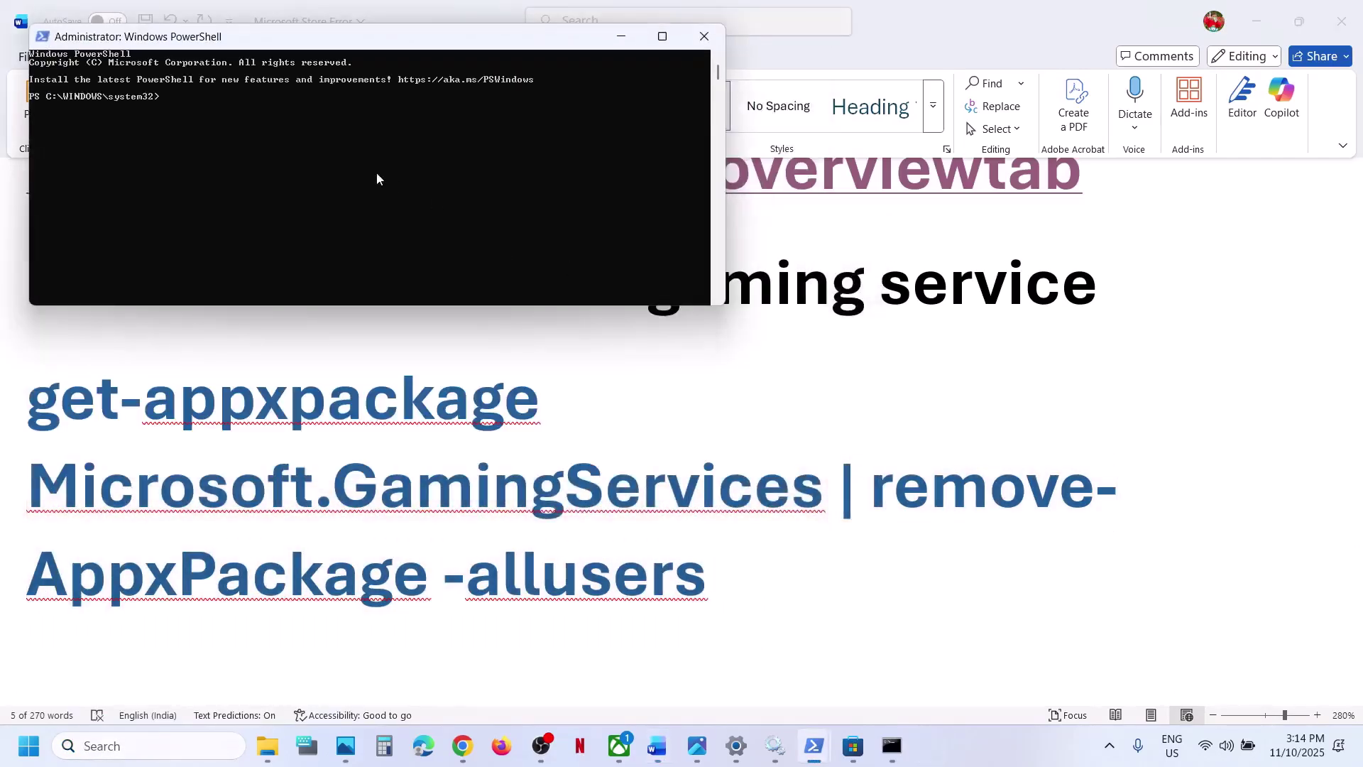
right_click(363, 174)
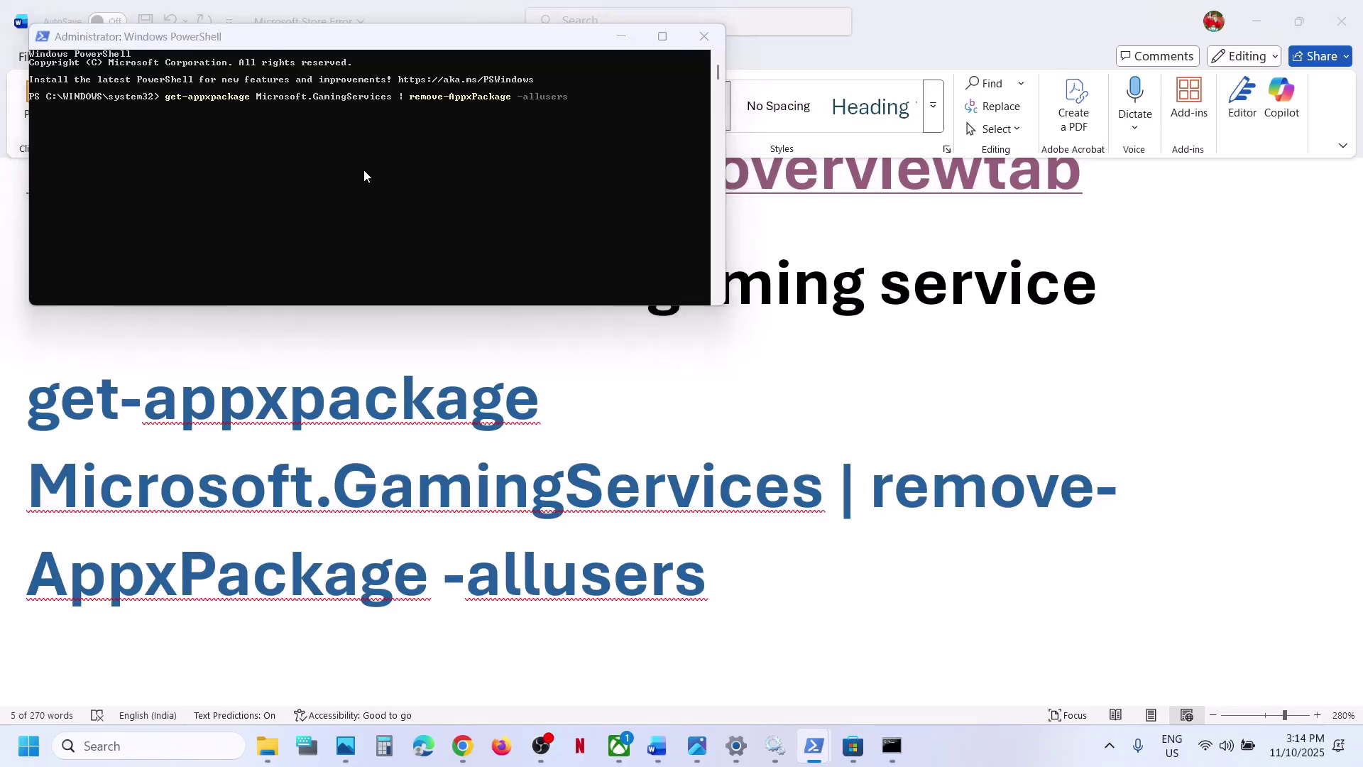
key("alt+Tab")
scroll(596, 605, "down", 4)
- Run the start ms-windows-store command in PowerShell and install Gaming Services with admin approval
scroll(597, 605, "down", 3)
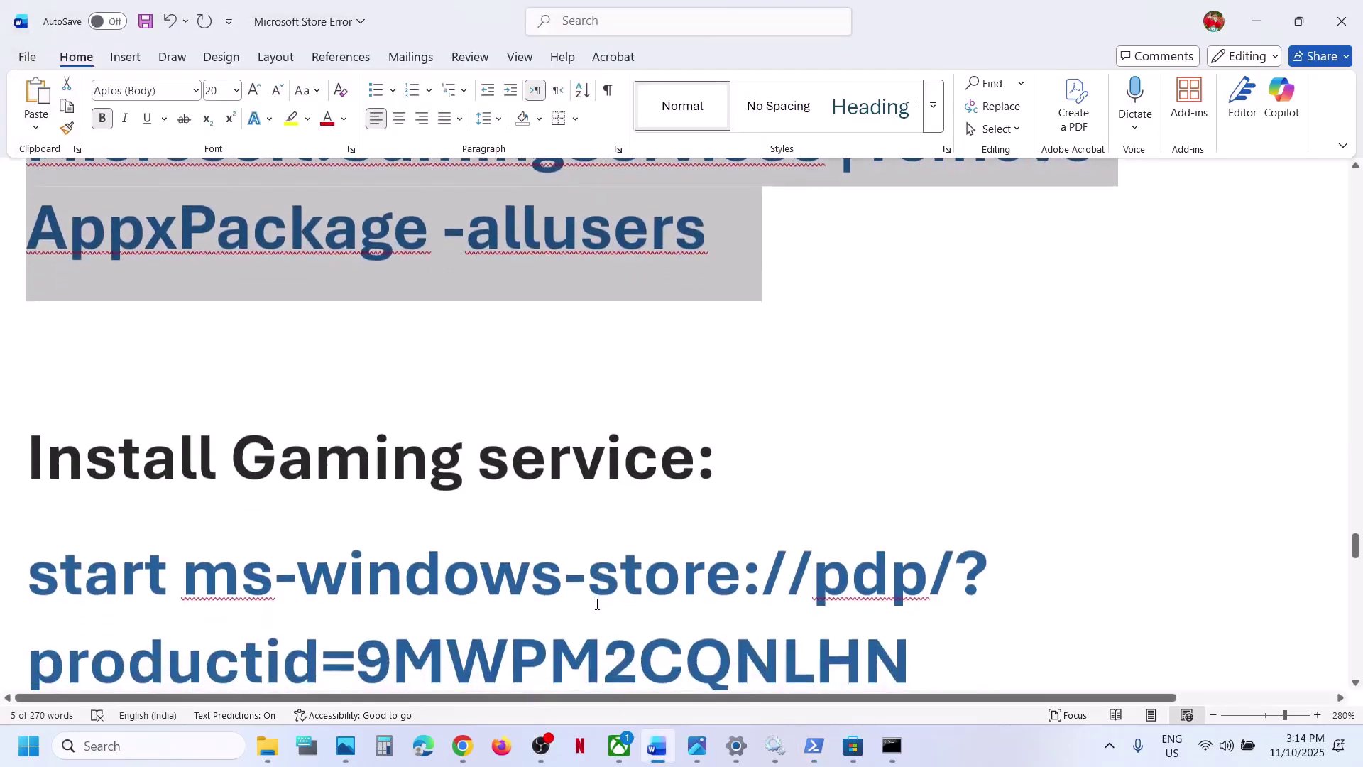
triple_click(57, 402)
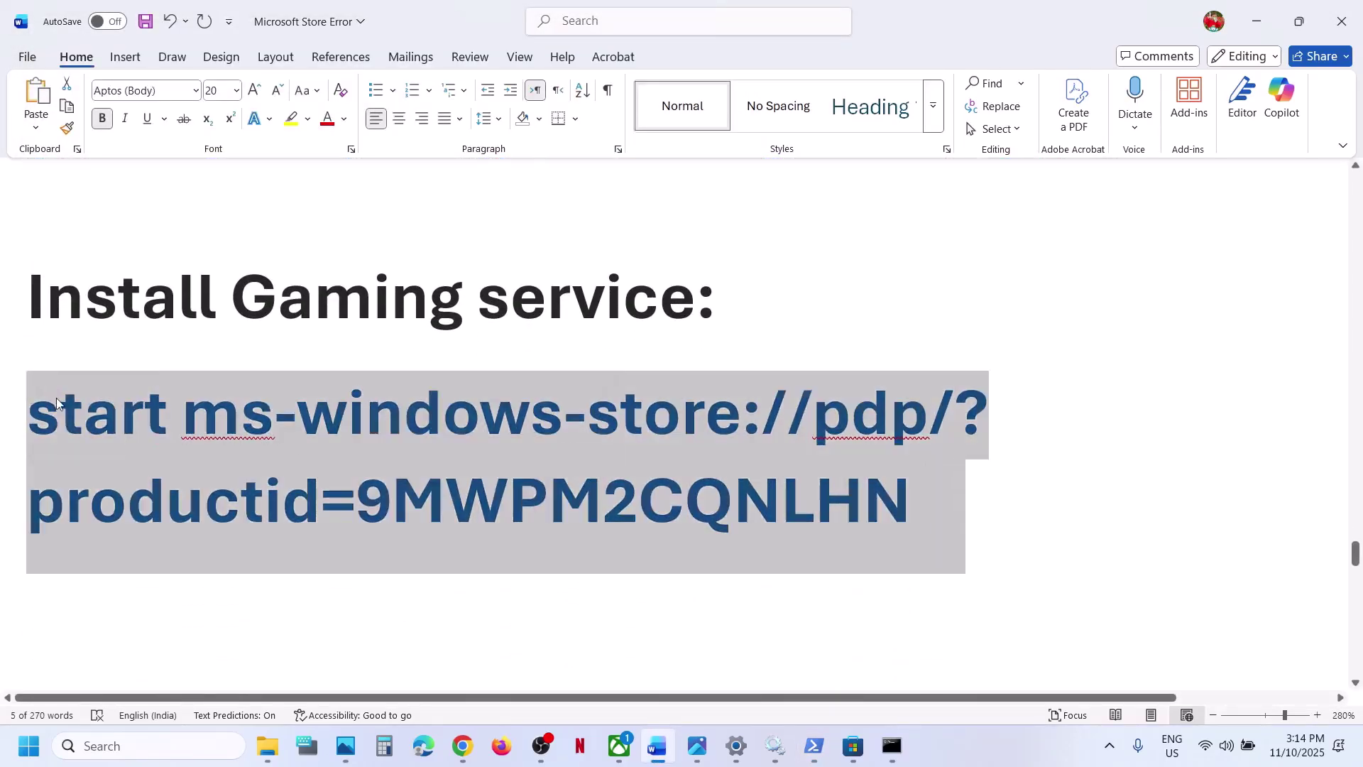
key("alt+Tab")
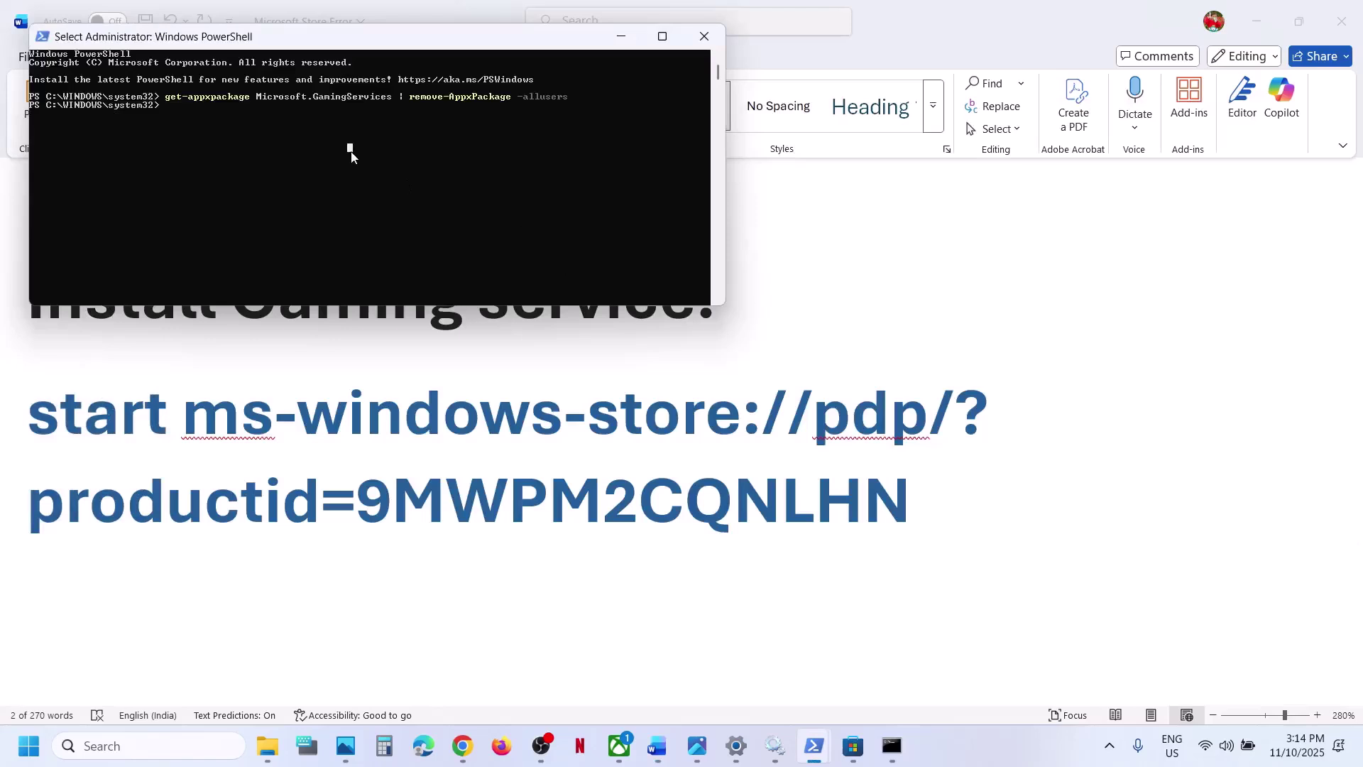
right_click(351, 150)
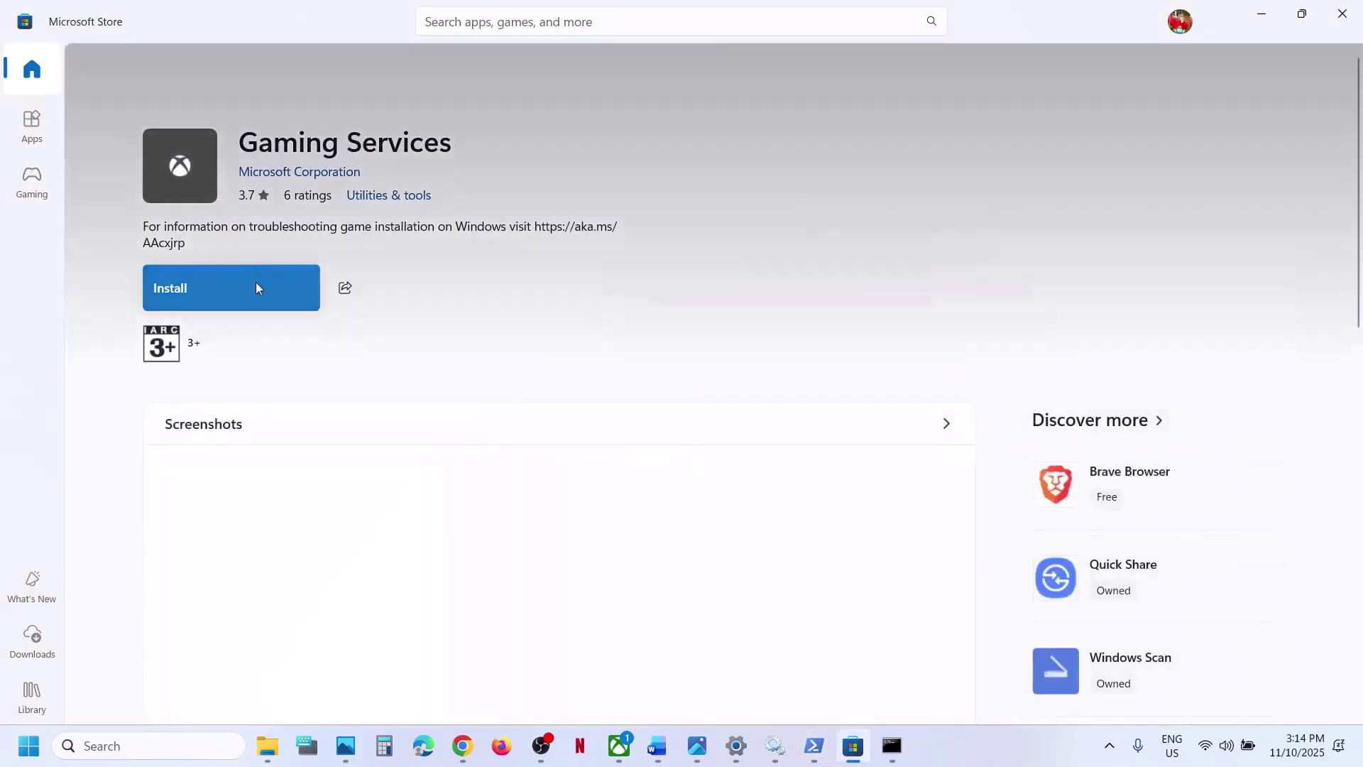
left_click(219, 297)
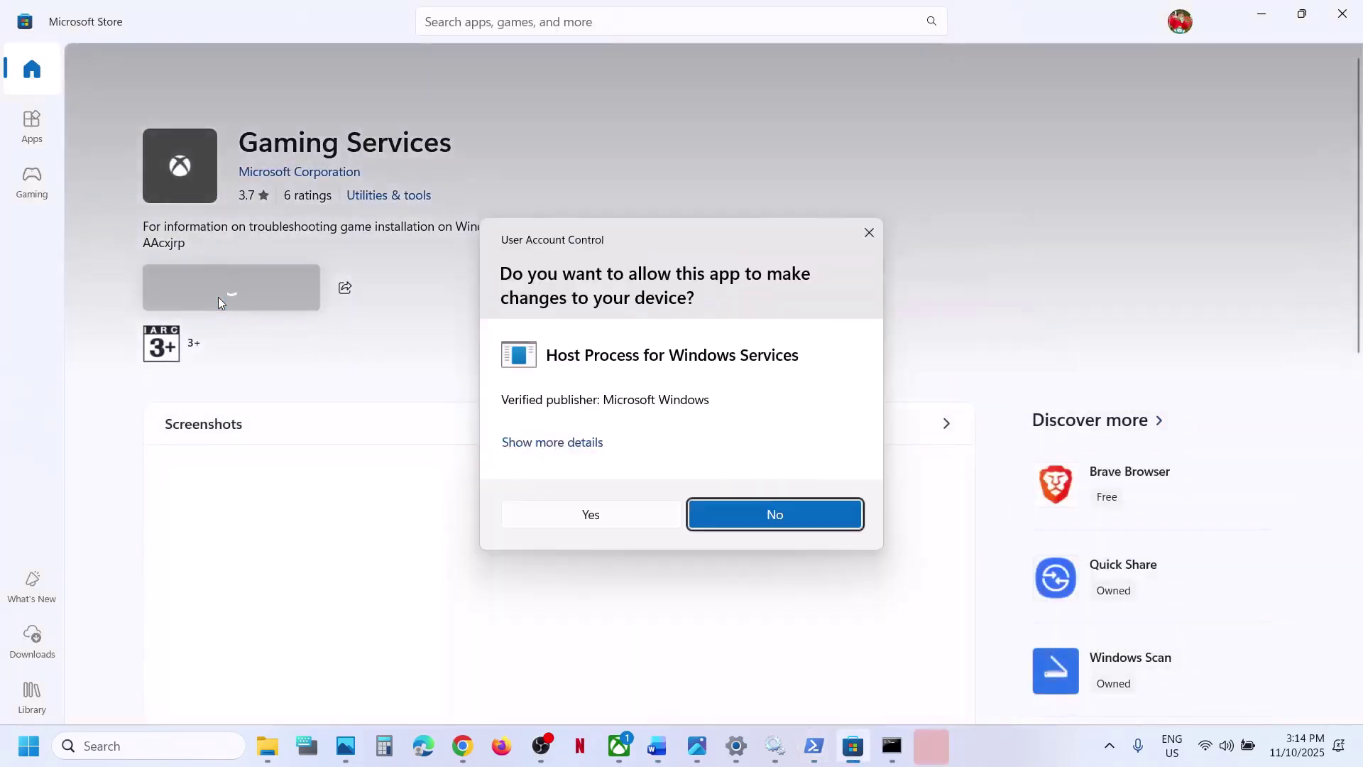
left_click(600, 520)
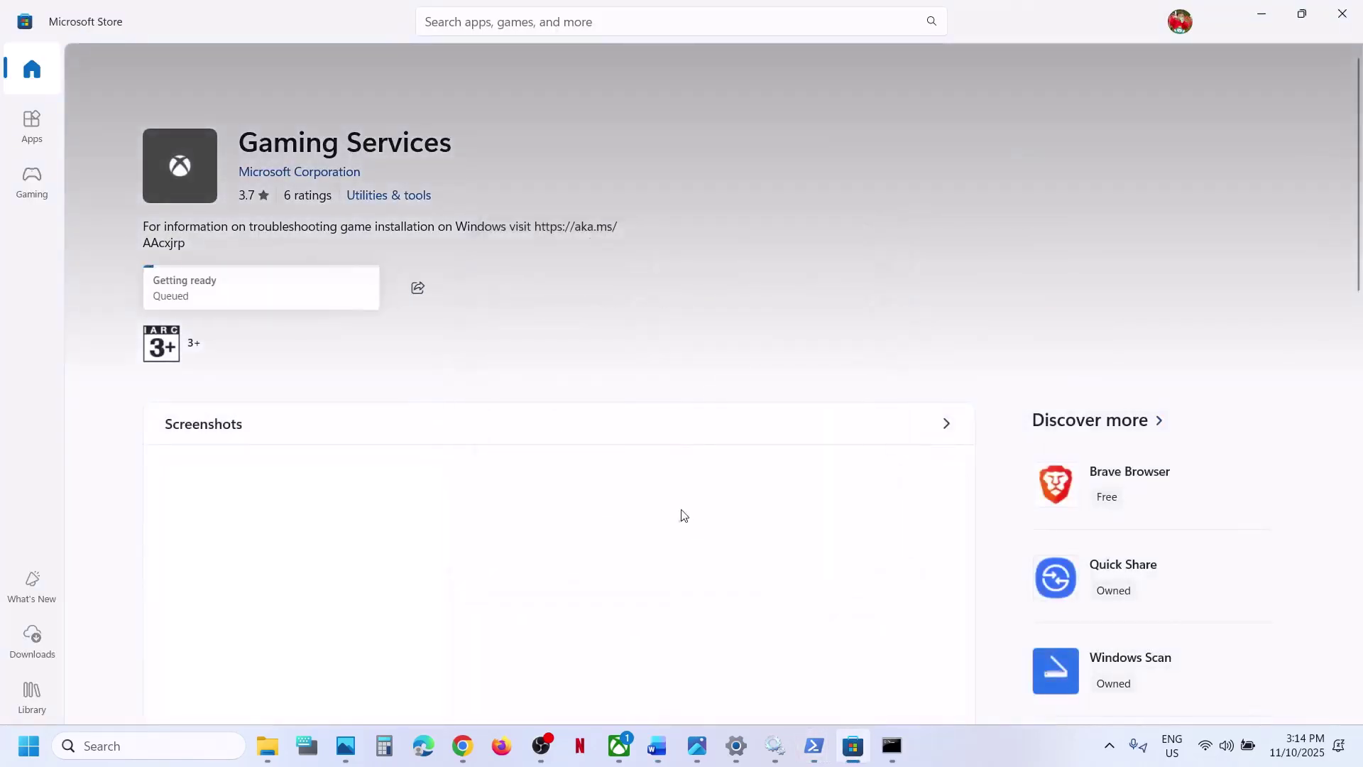
left_click(664, 762)
scroll(480, 551, "down", 3)
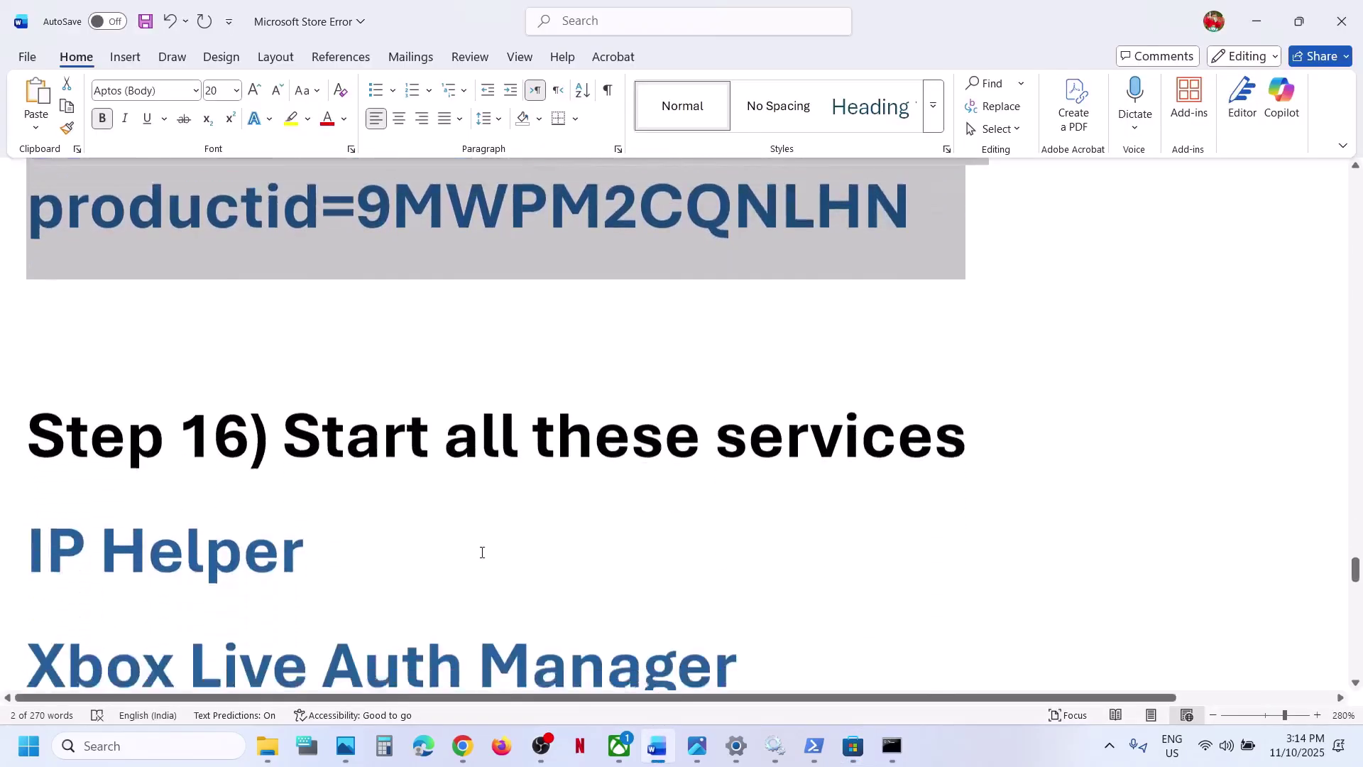
- Open the Services console from Windows search
scroll(481, 553, "down", 3)
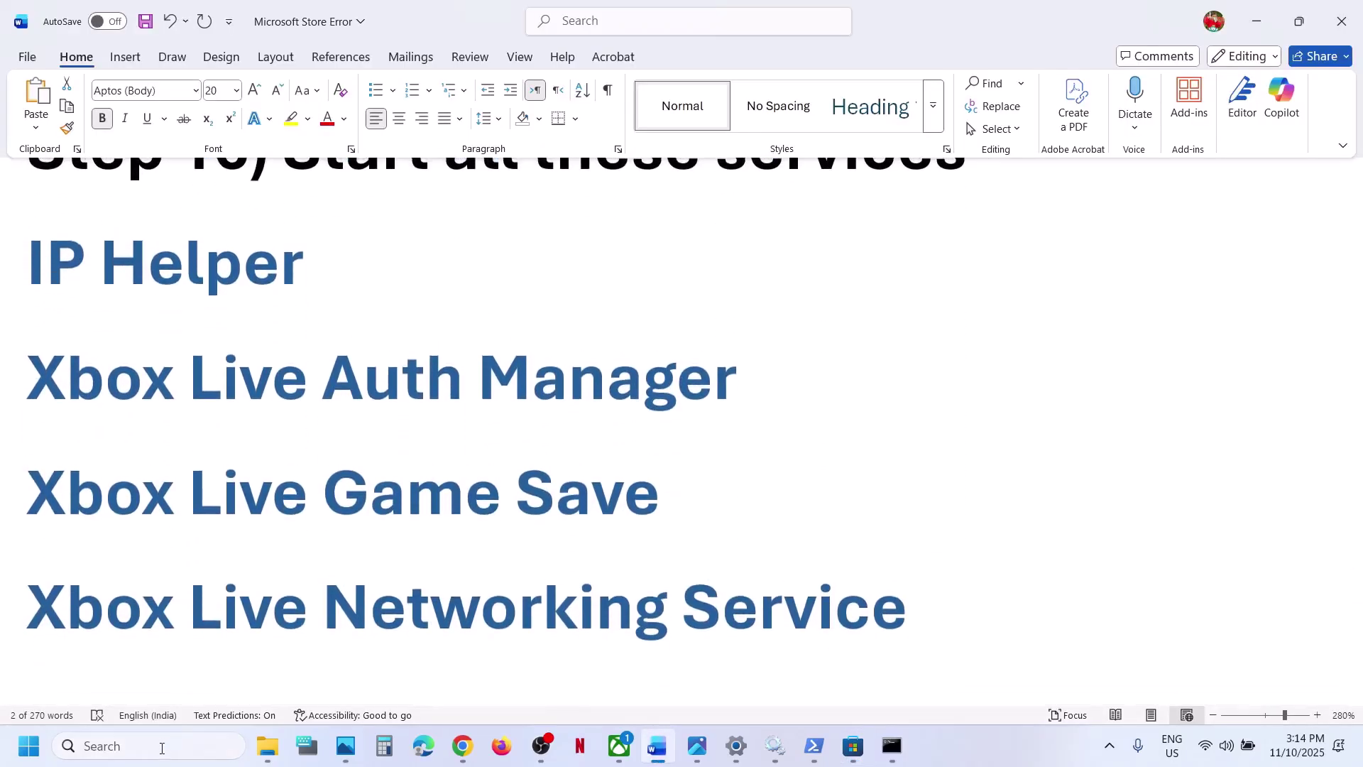
left_click(160, 746)
type("services")
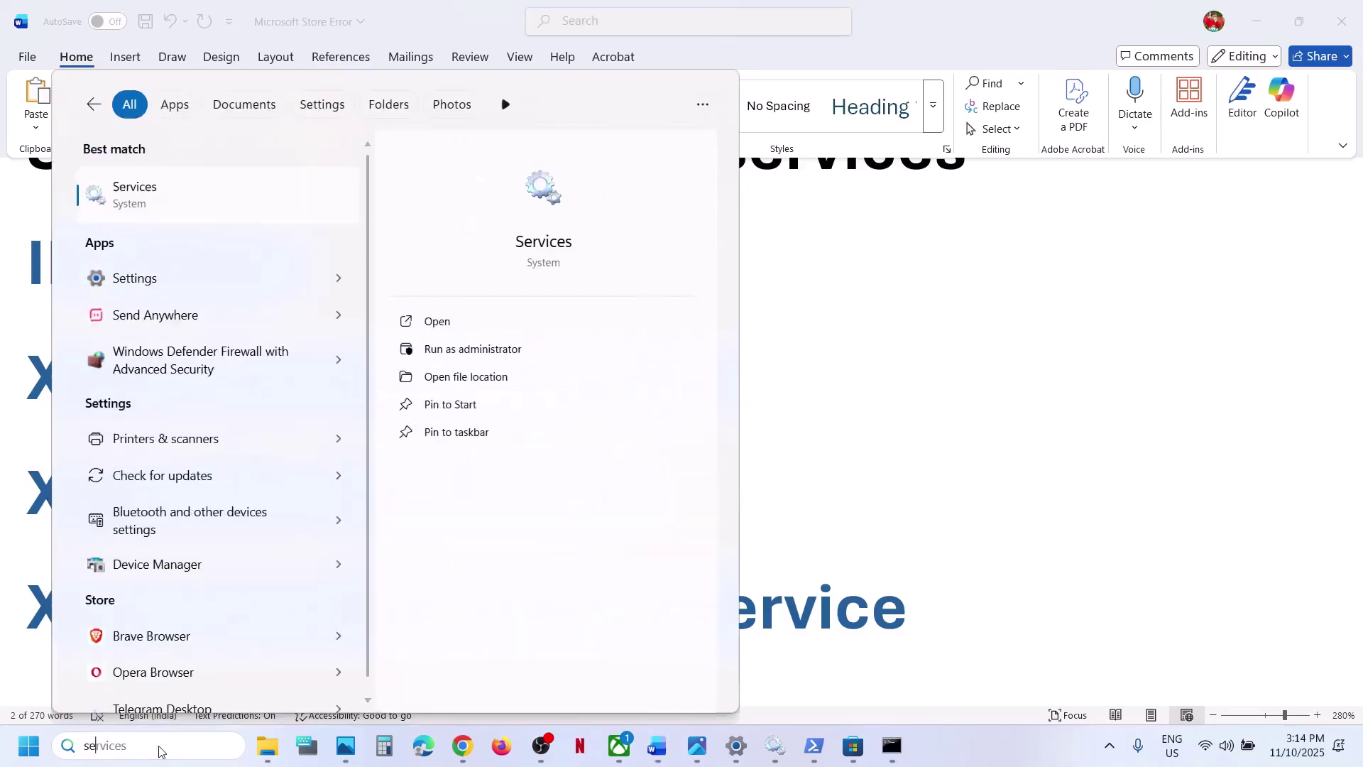
key("Return")
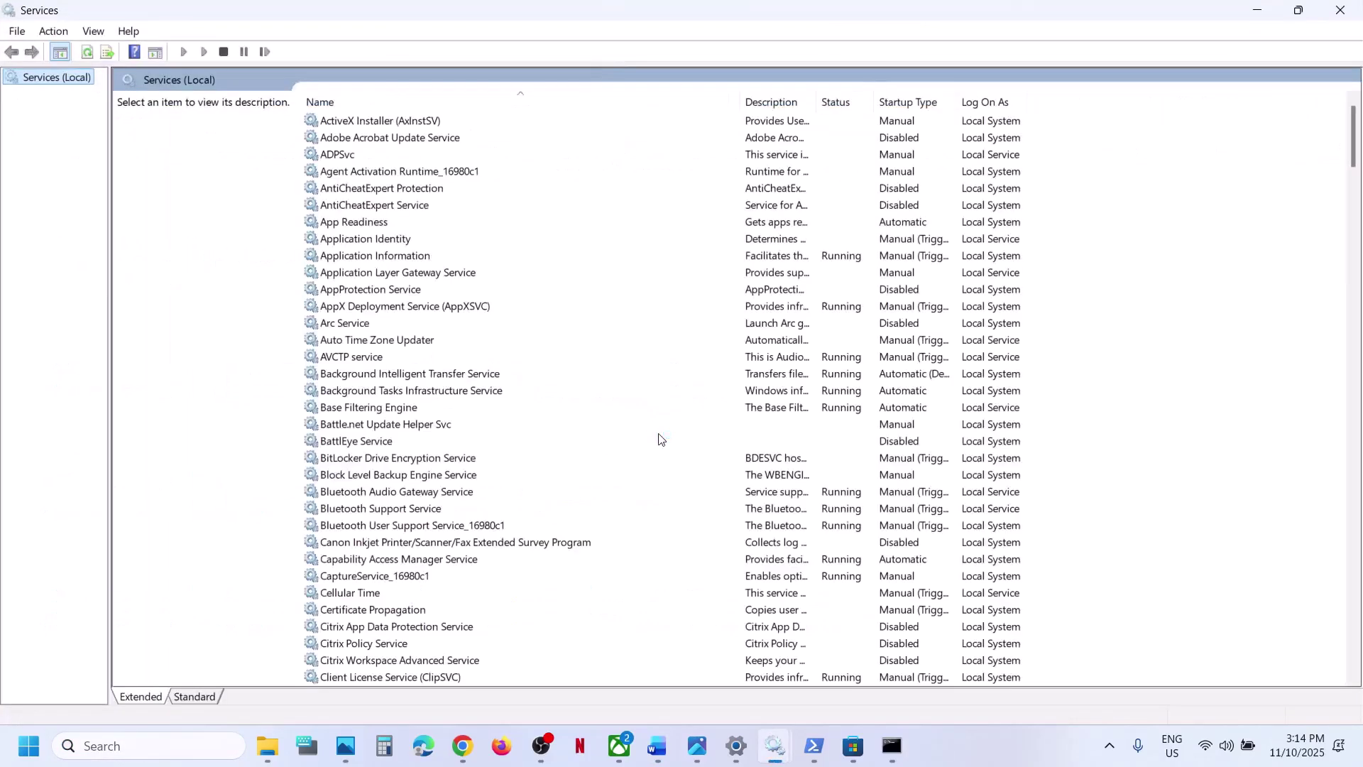
- Set IP Helper's startup type to Automatic, apply, and close its properties
left_click(400, 597)
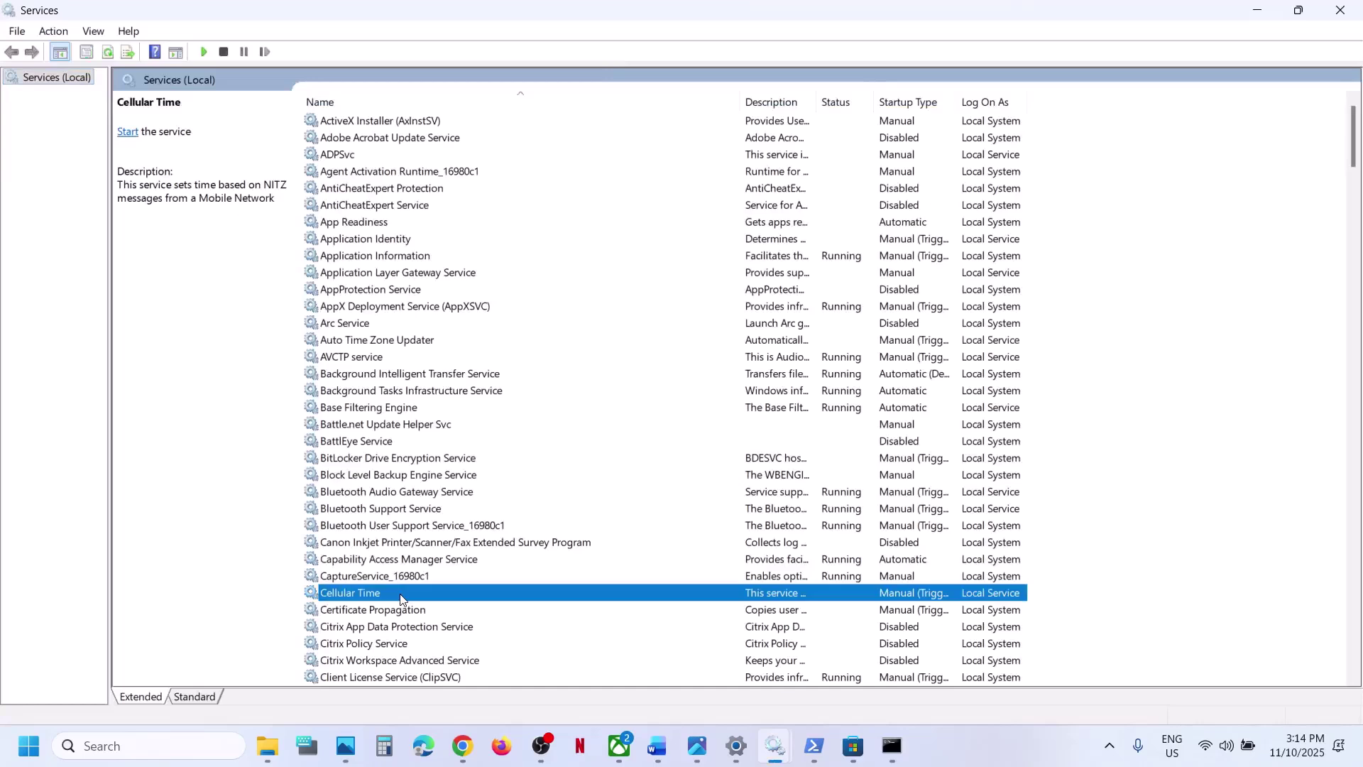
key("i")
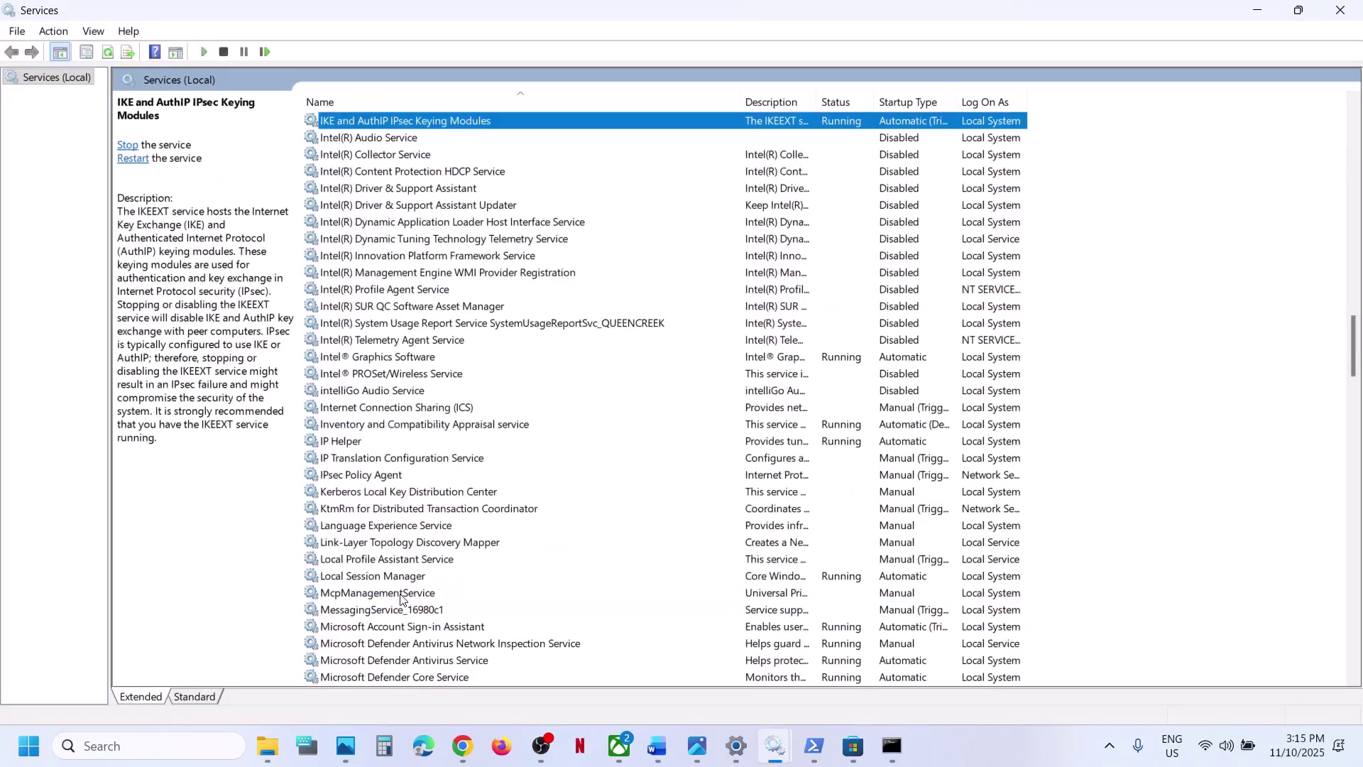
double_click(344, 441)
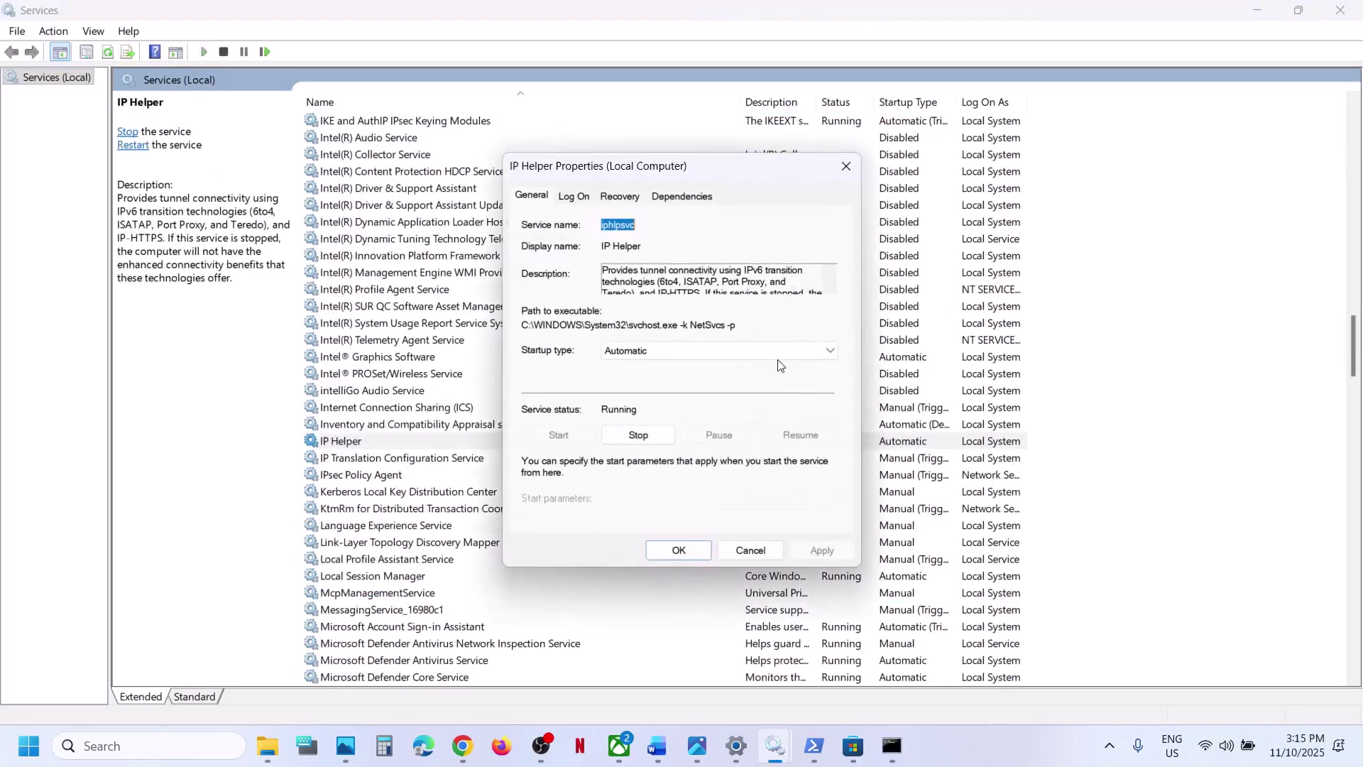
left_click(660, 351)
left_click(660, 377)
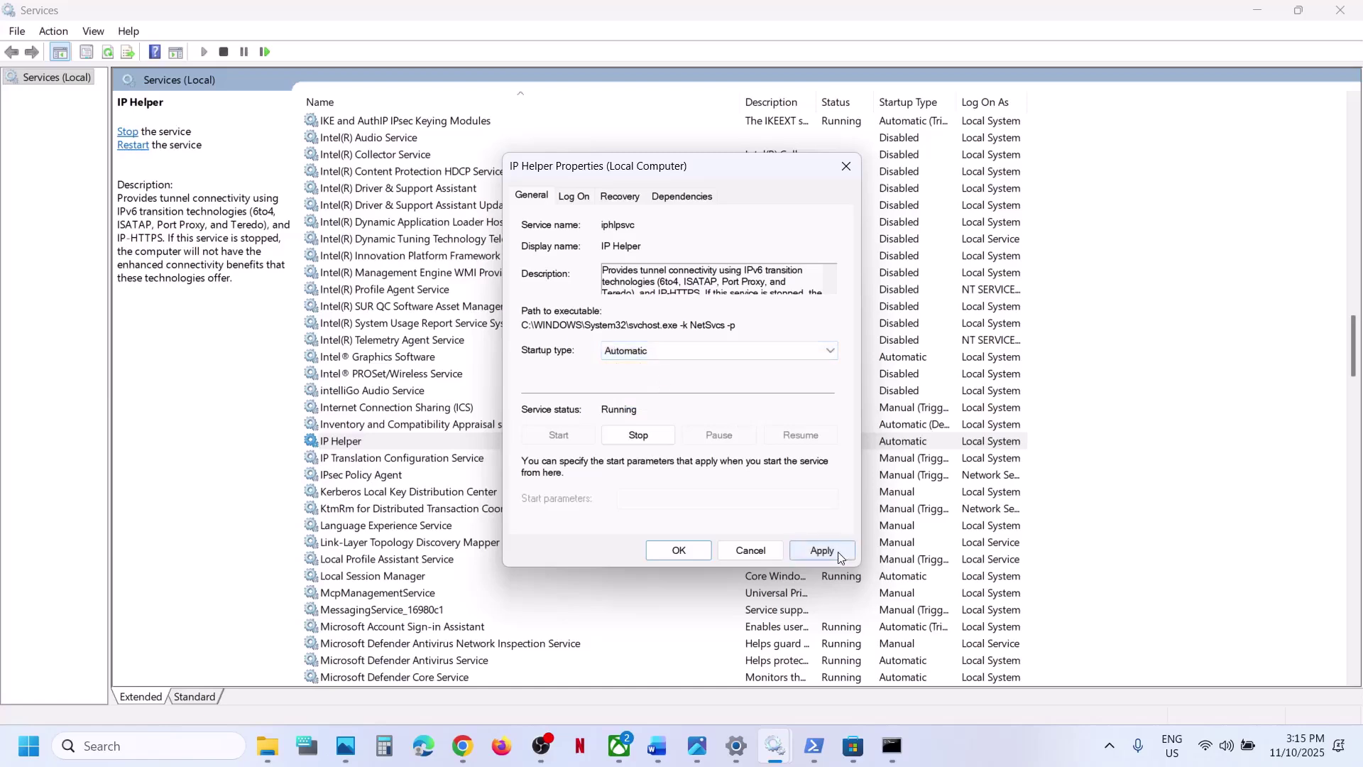
left_click(836, 555)
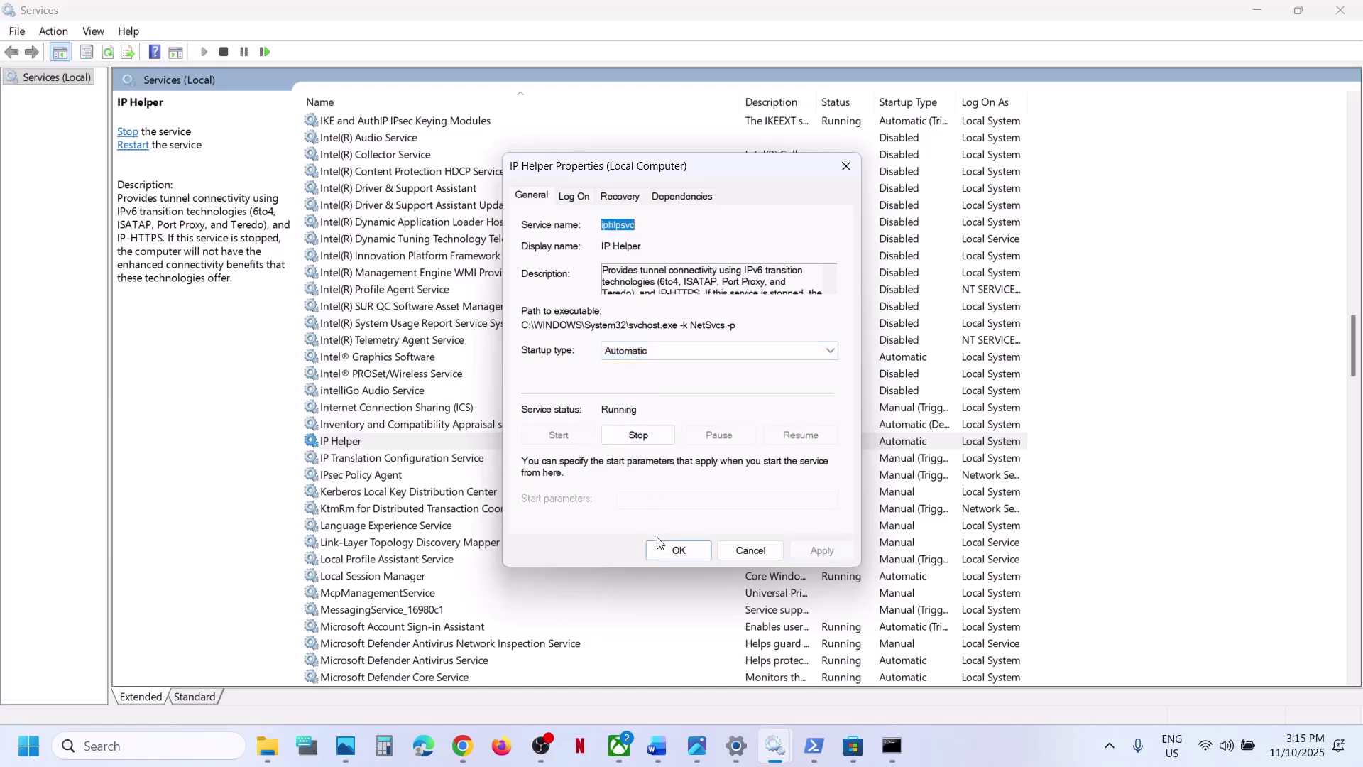
left_click(677, 551)
left_click(450, 593)
- Set Xbox Accessory Management Service startup type to Automatic and apply
key("x")
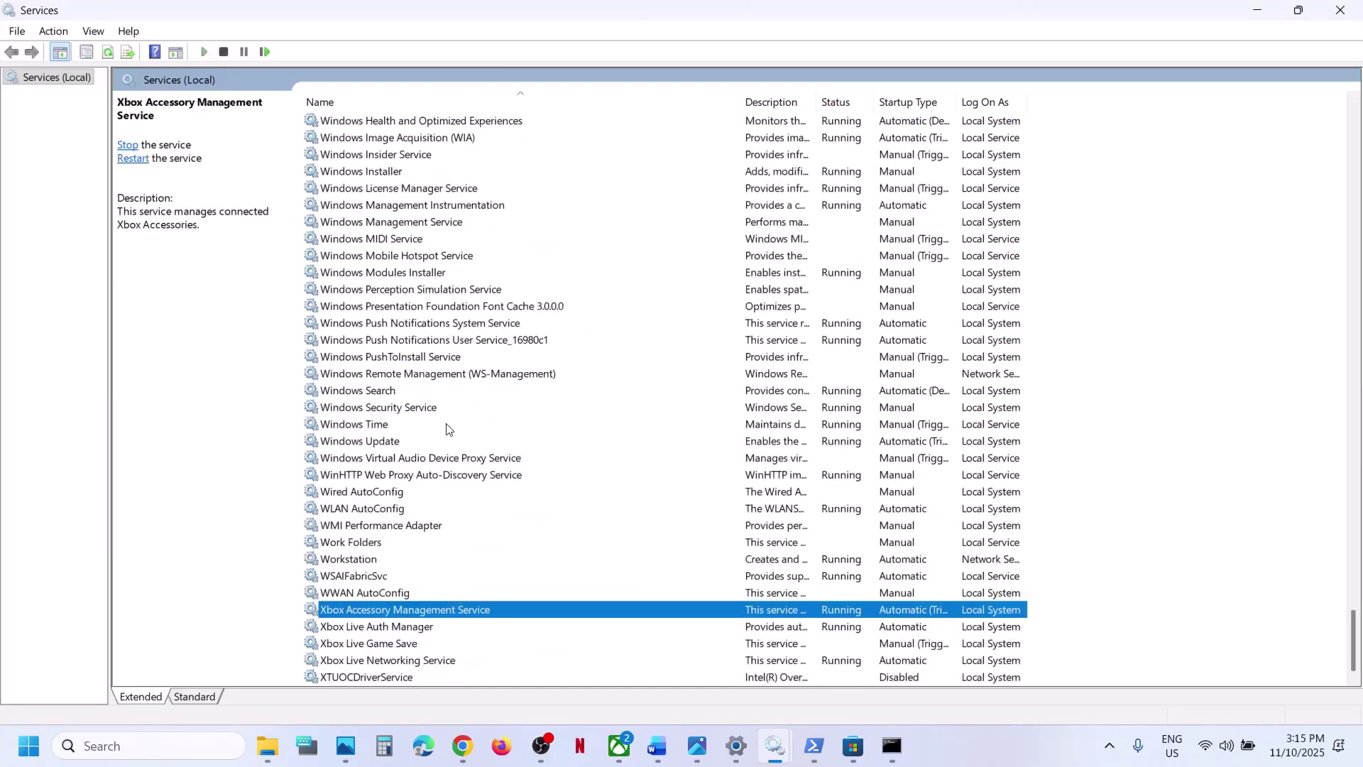
double_click(374, 614)
left_click(686, 349)
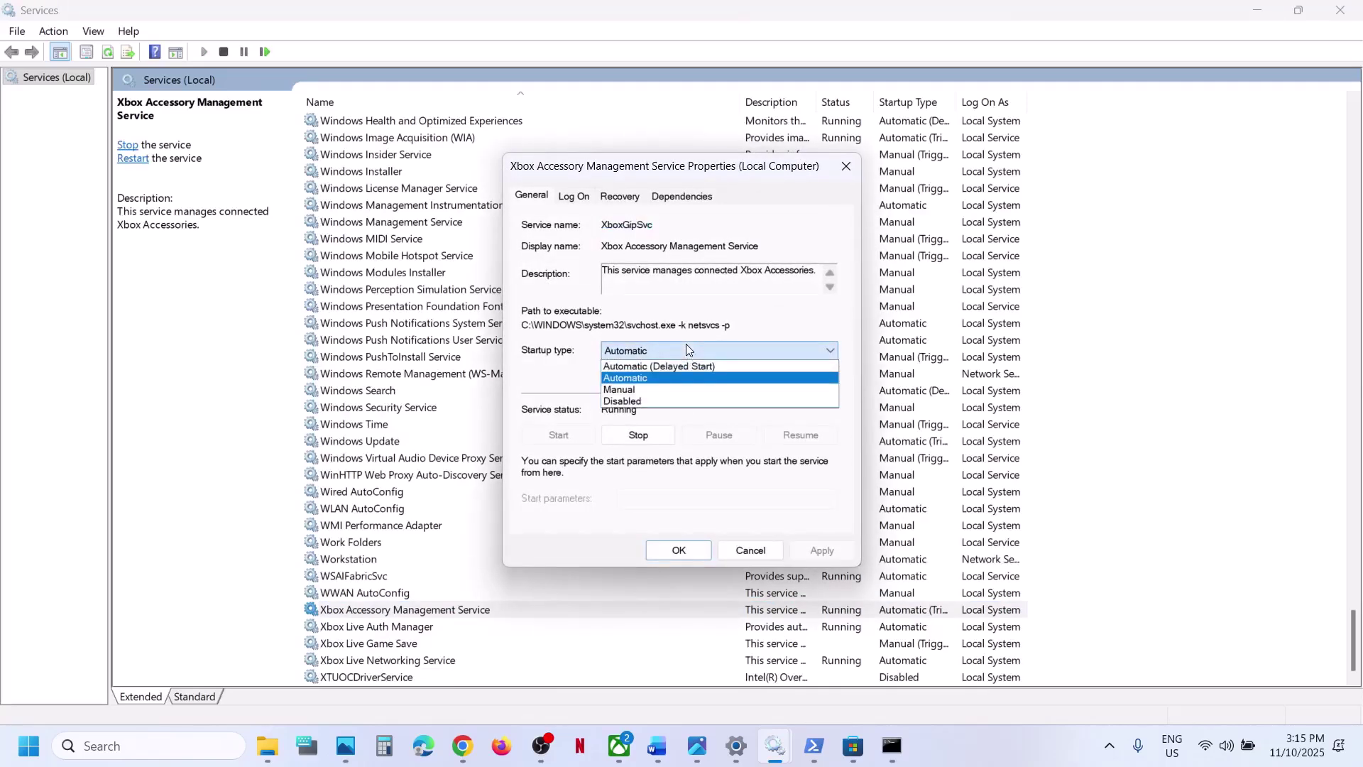
left_click(650, 378)
left_click(809, 556)
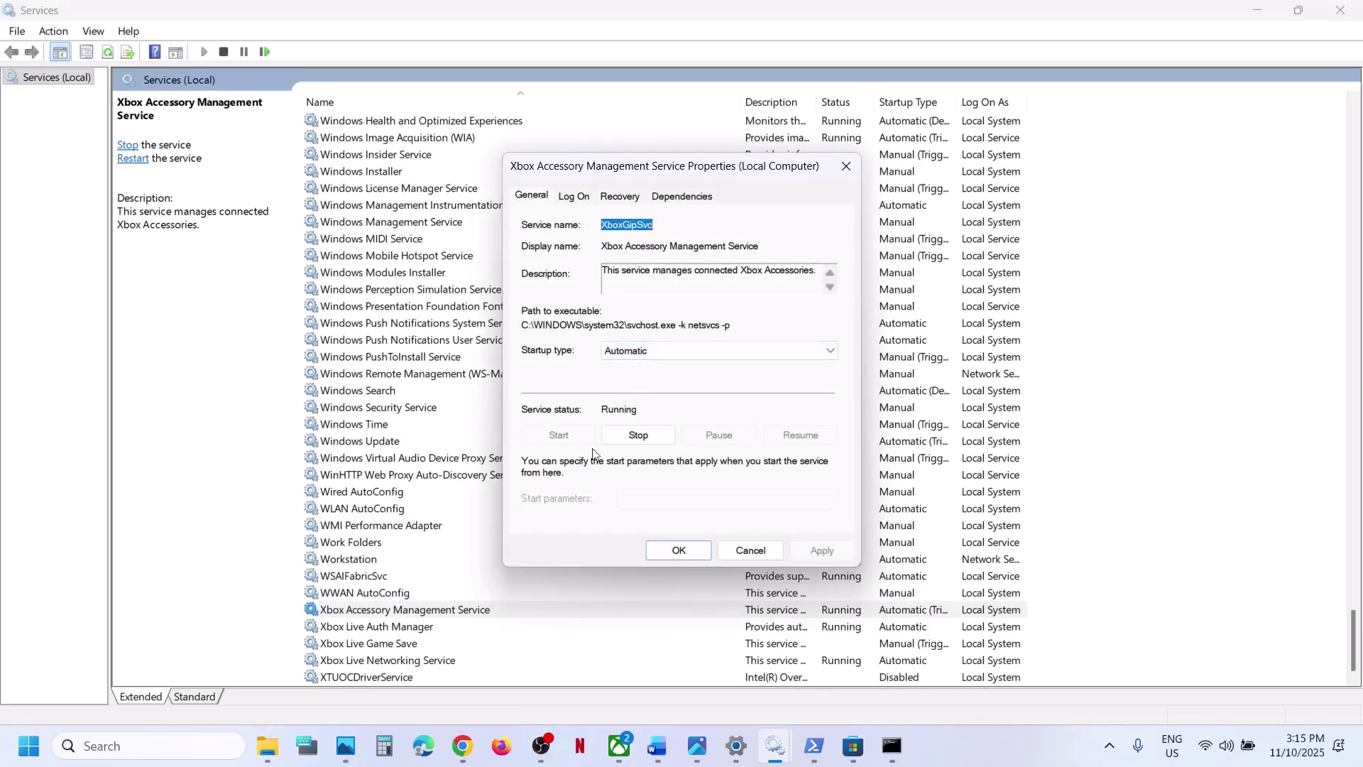
left_click(679, 551)
- Keep Xbox Live Auth Manager on Automatic startup and apply
key("Down")
key("Return")
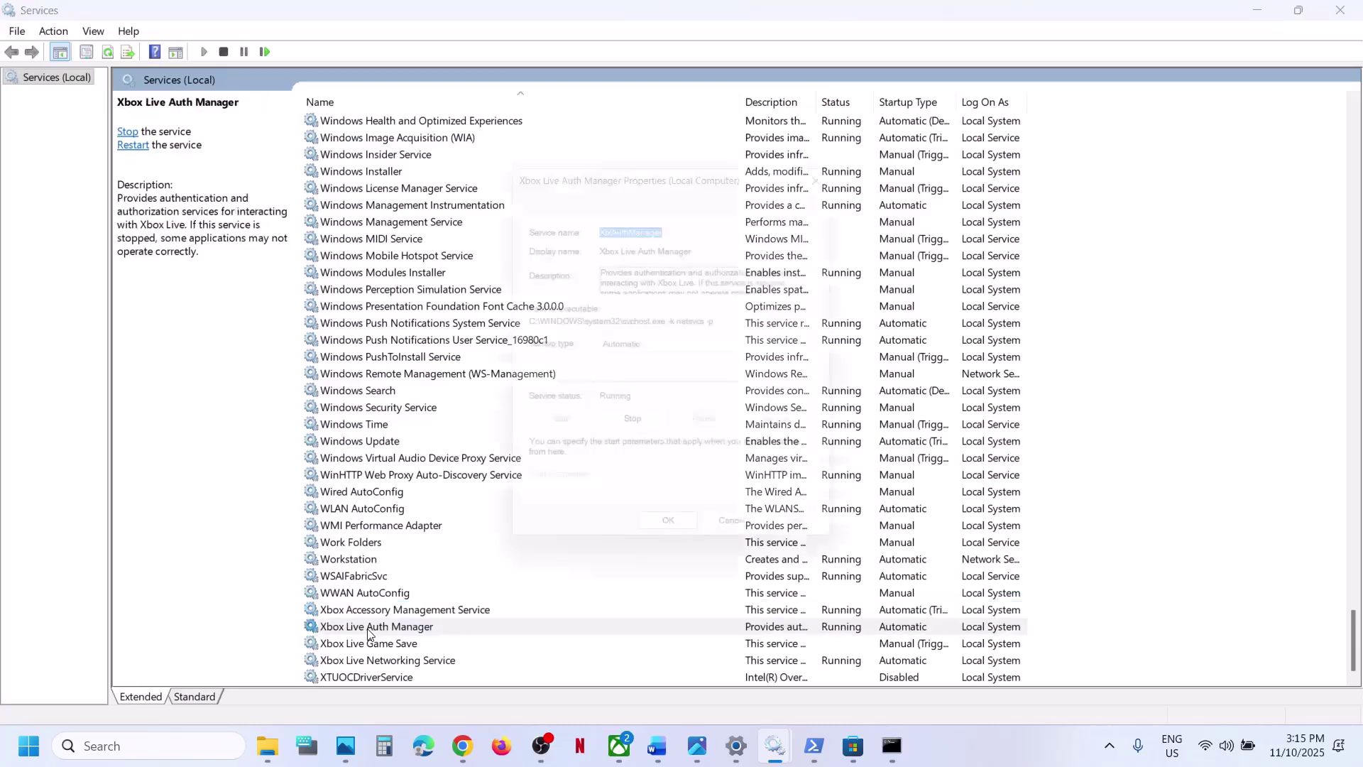
left_click(665, 348)
left_click(643, 379)
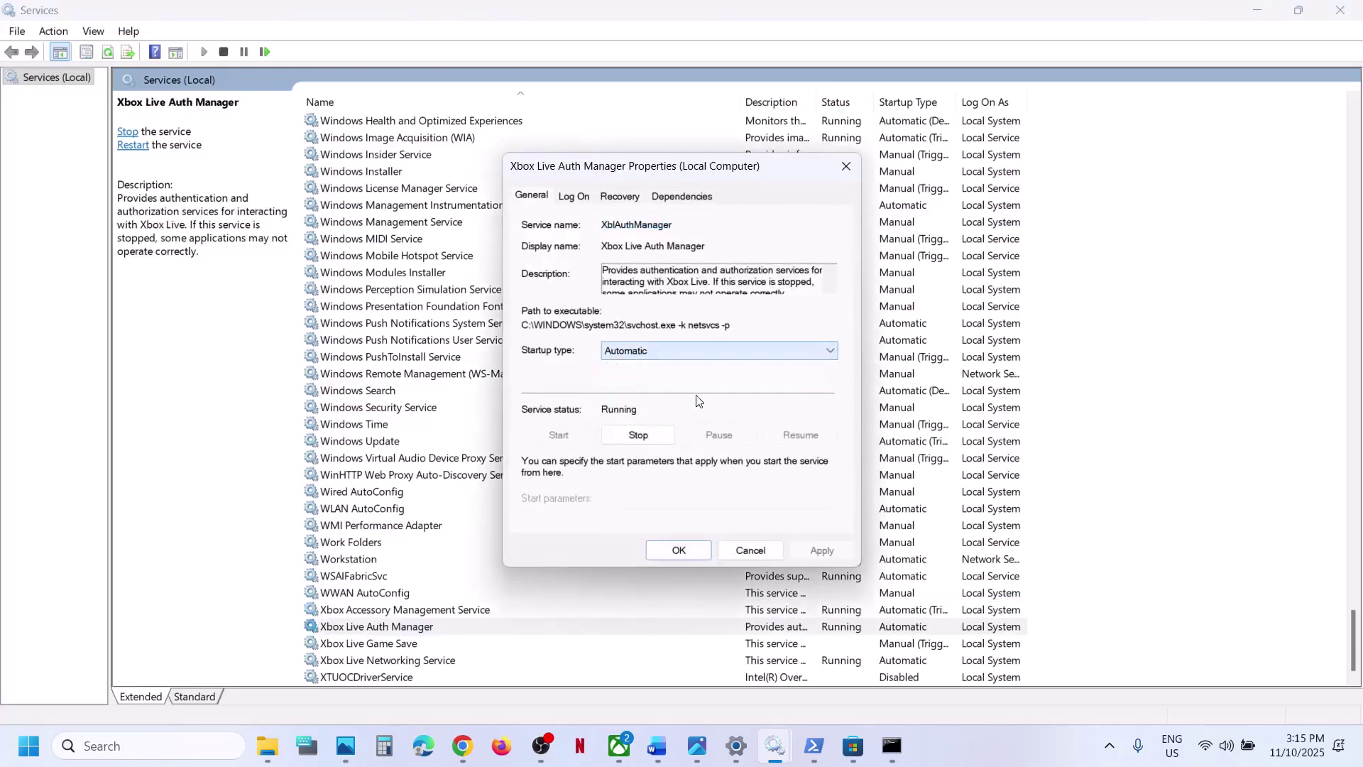
left_click(817, 552)
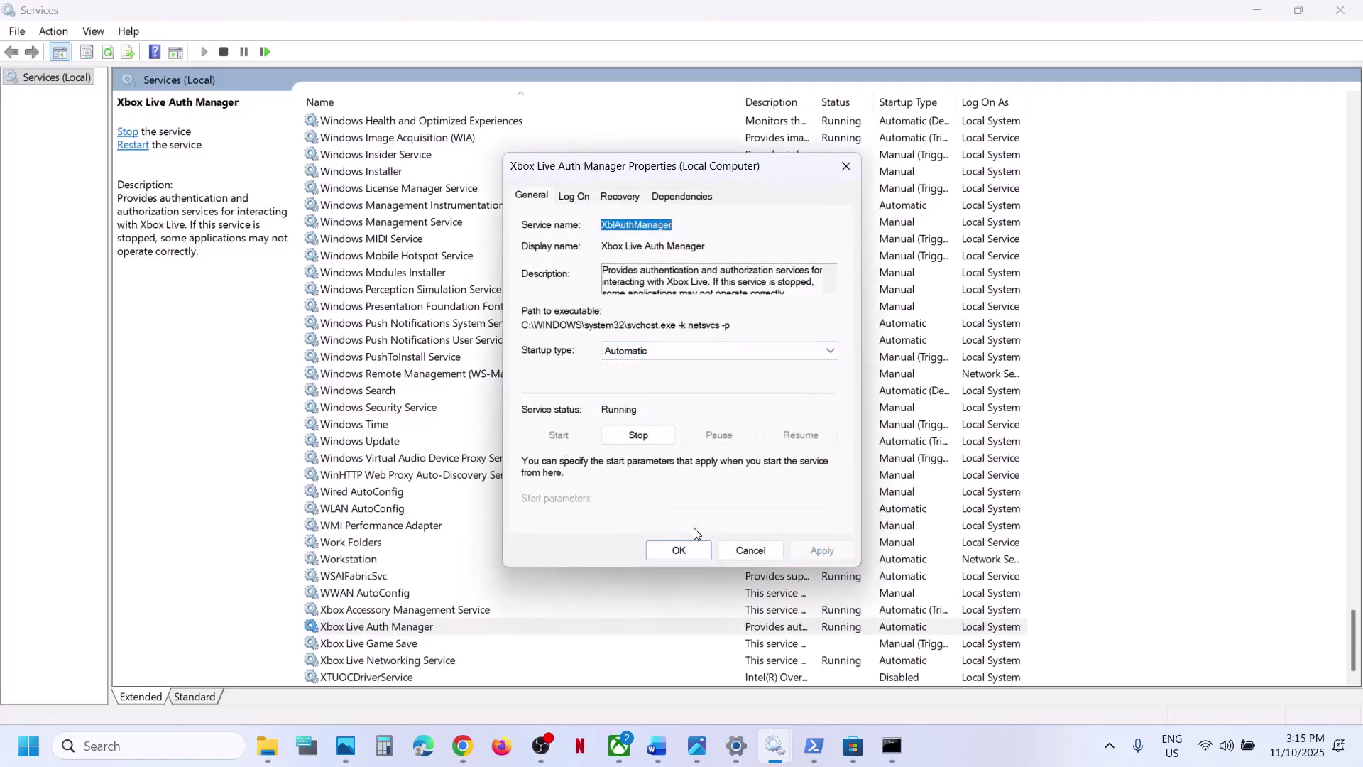
left_click(680, 551)
- Set Xbox Live Game Save to Automatic, apply, and start the service
double_click(372, 644)
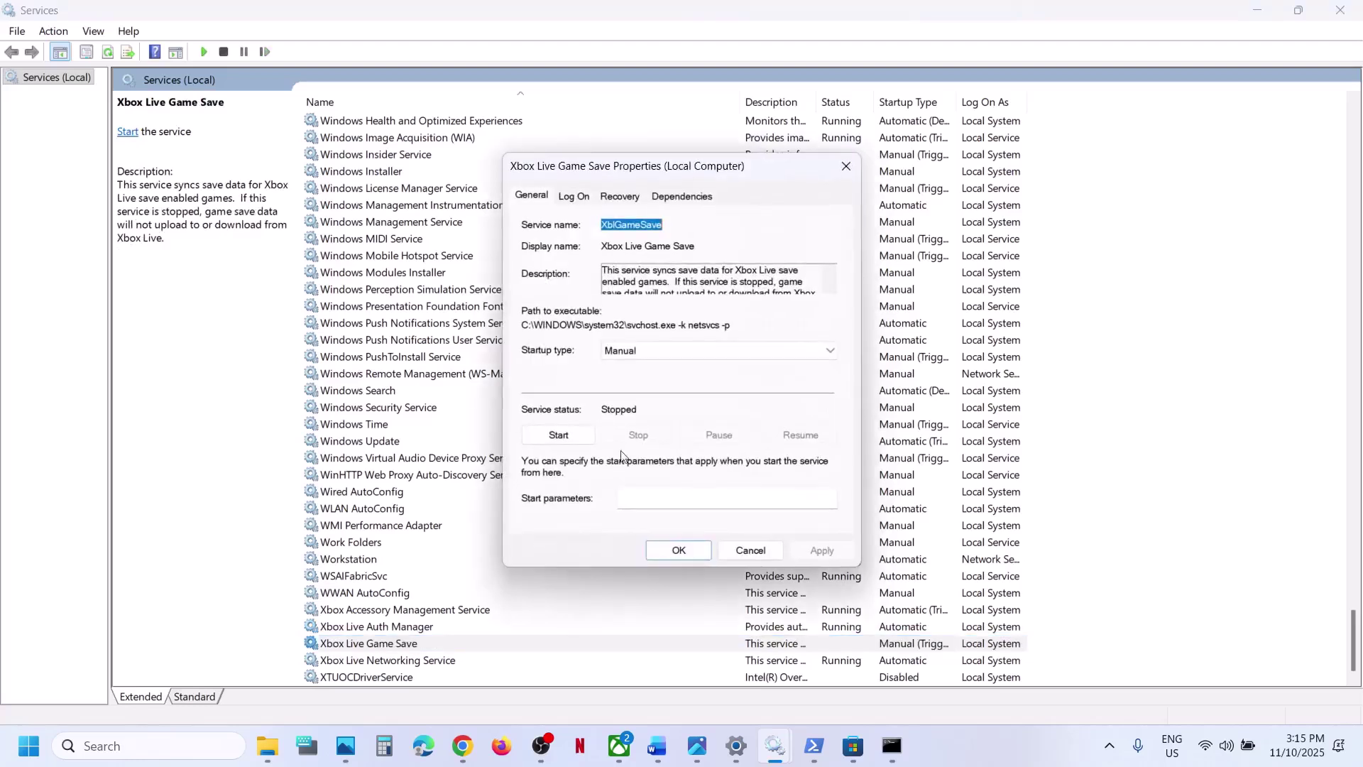
left_click(635, 350)
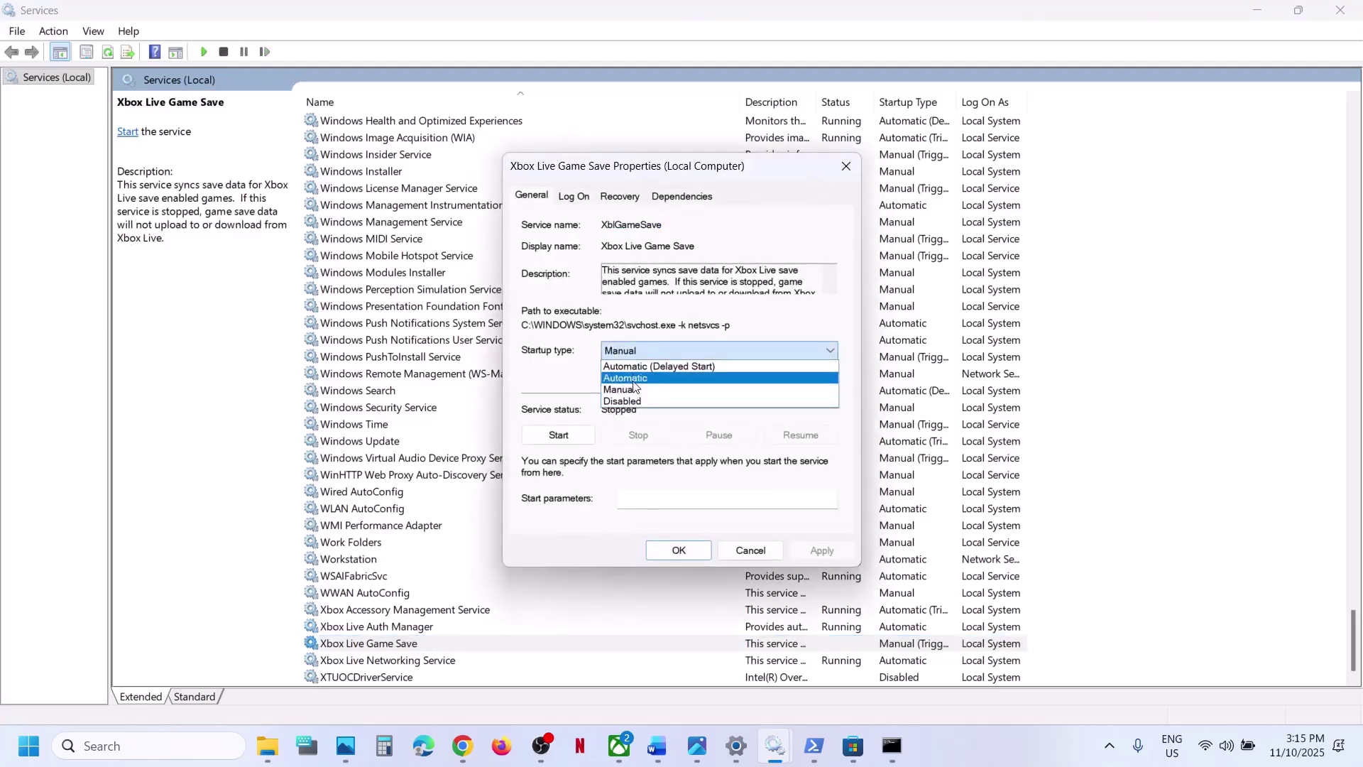
left_click(634, 377)
left_click(821, 556)
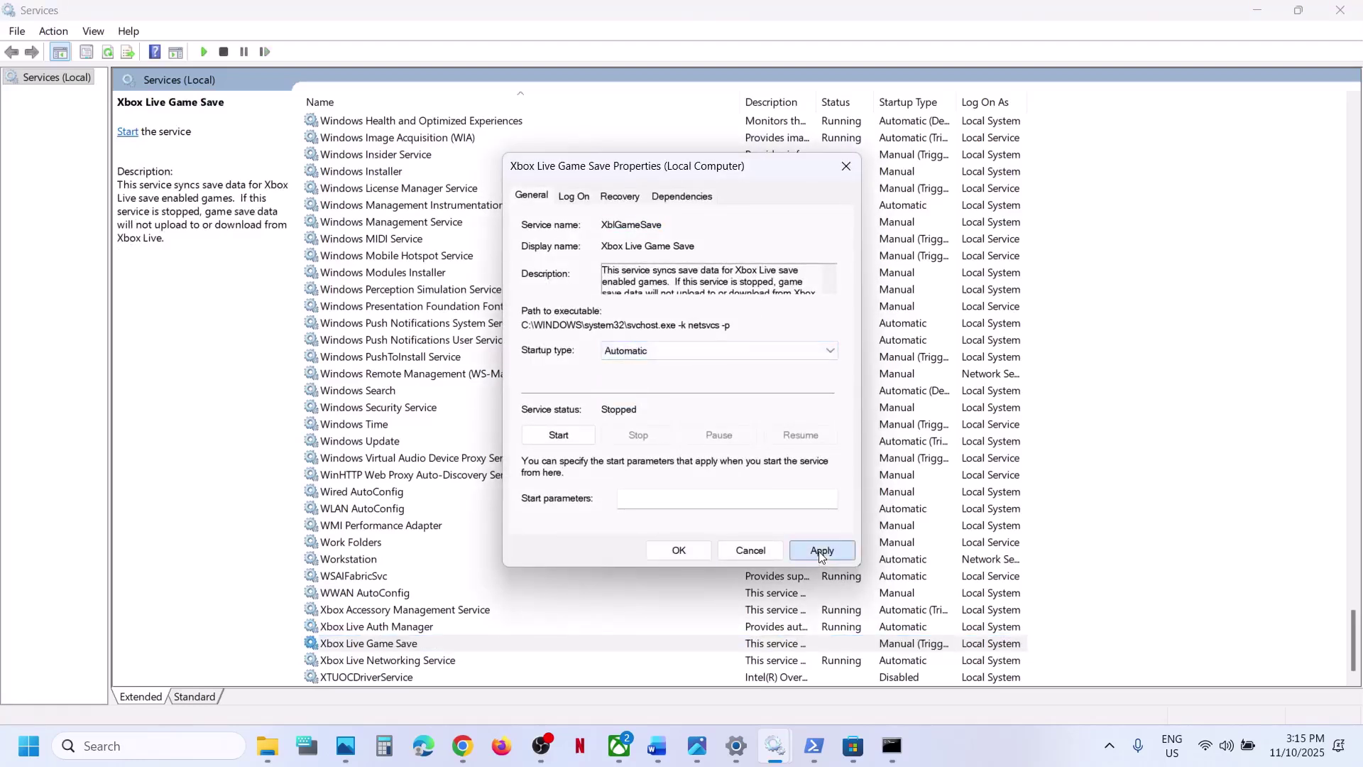
left_click(578, 436)
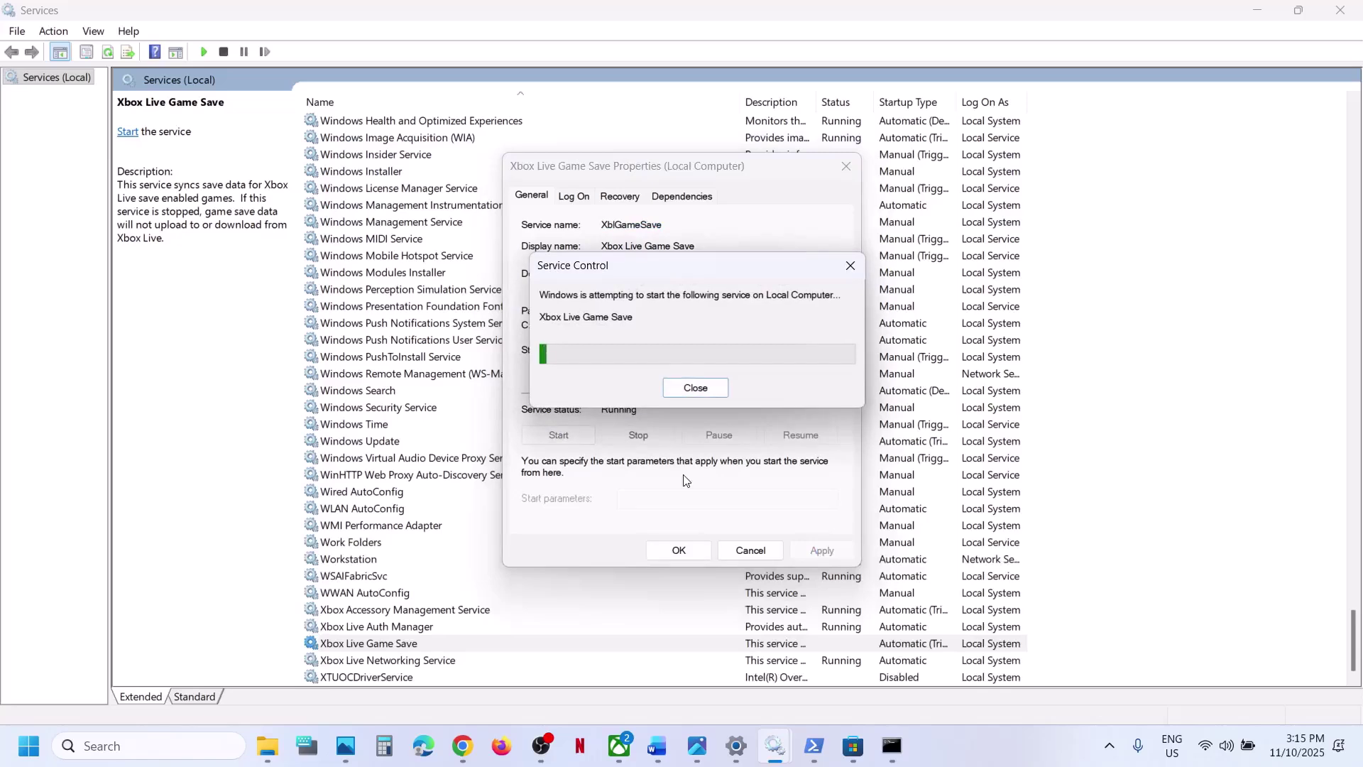
left_click(680, 552)
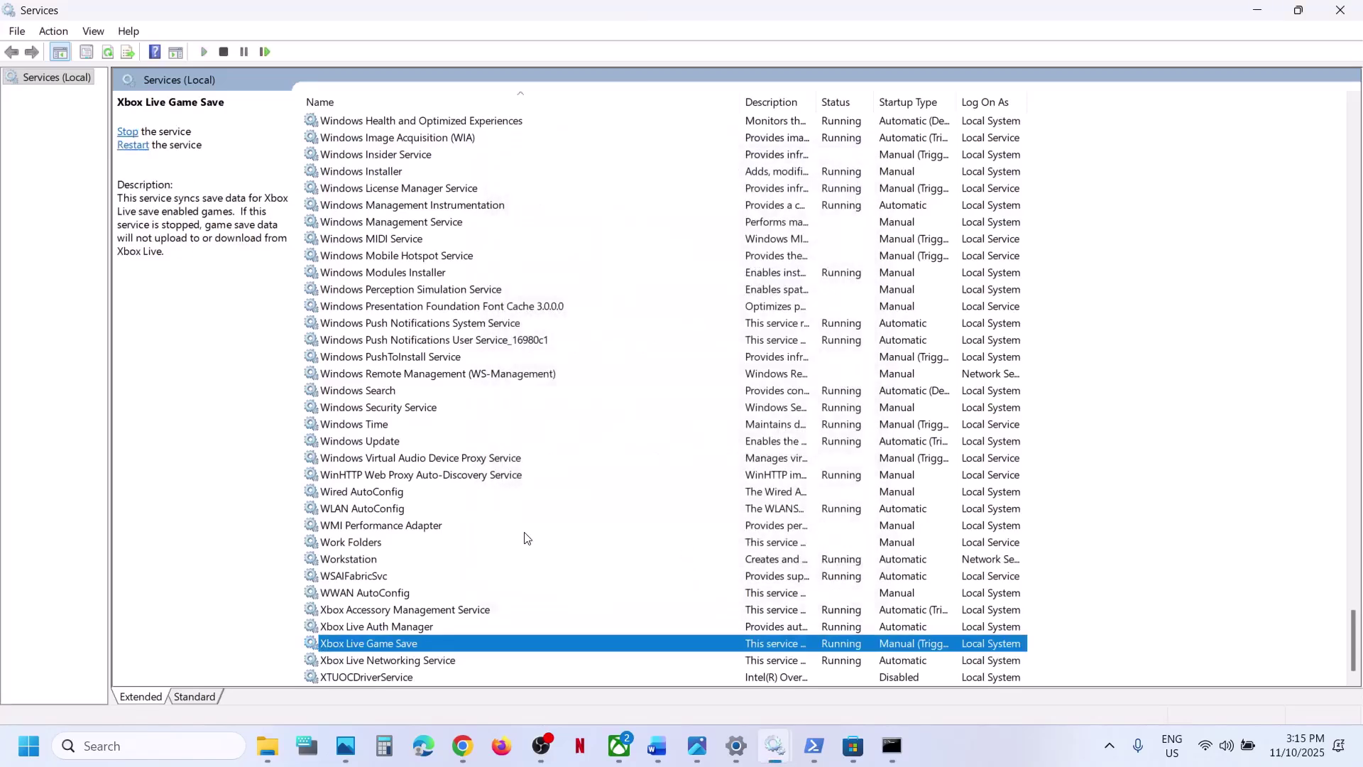
- Keep Xbox Live Networking Service on Automatic startup and apply
double_click(409, 661)
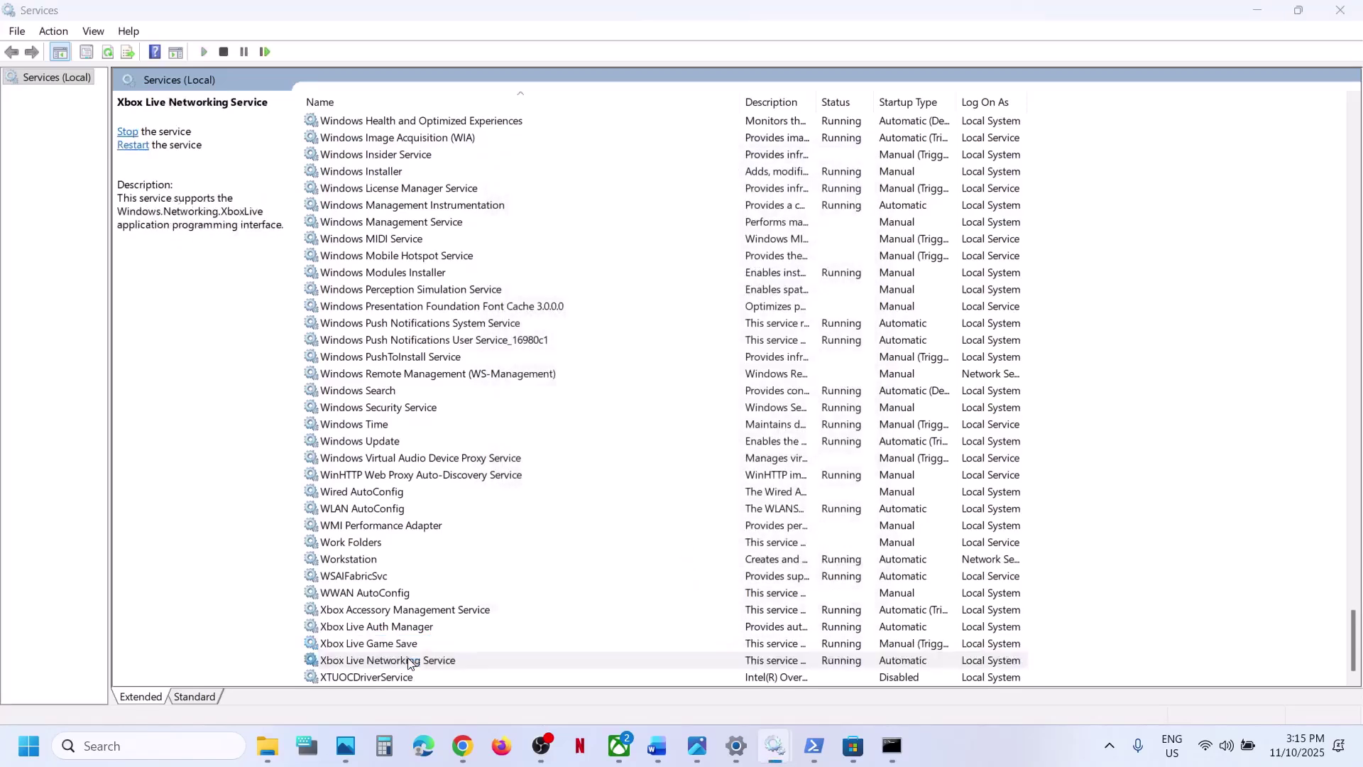
left_click(710, 351)
left_click(658, 379)
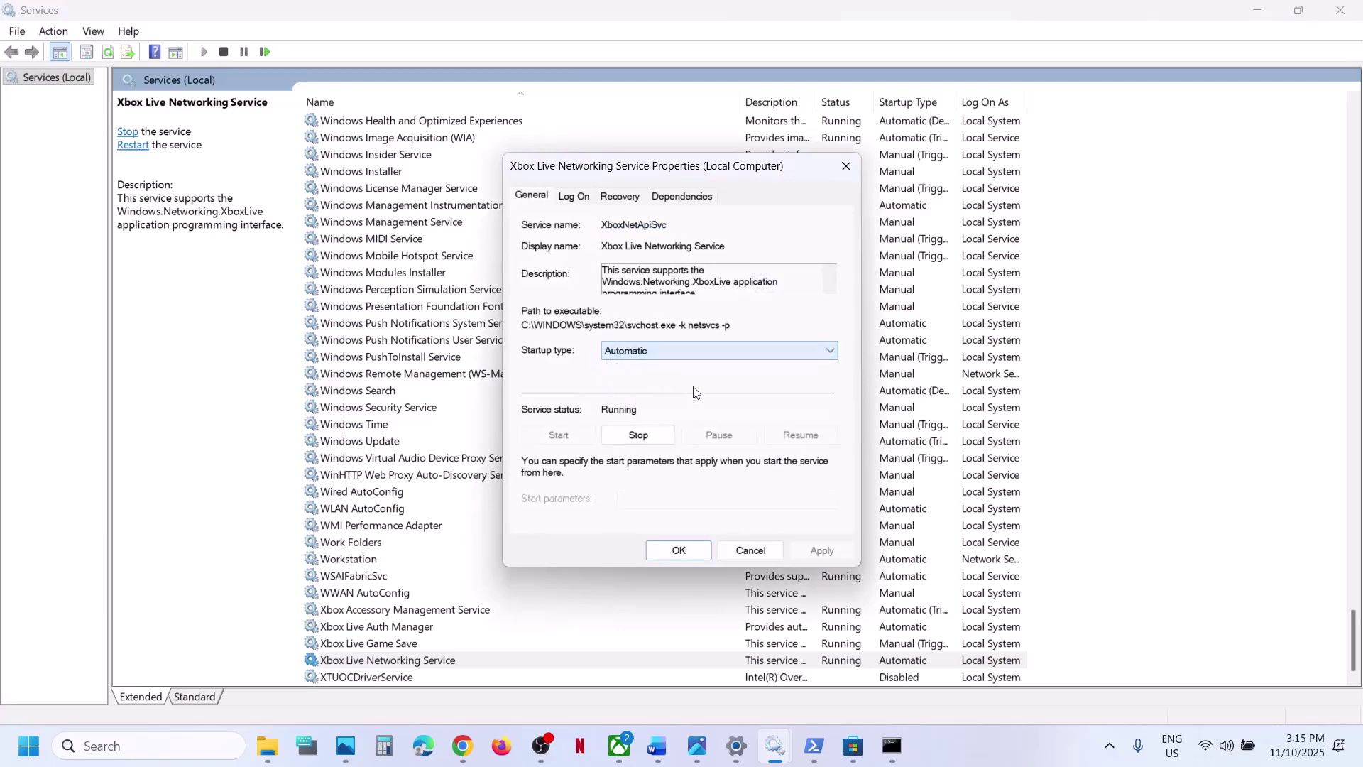
left_click(821, 551)
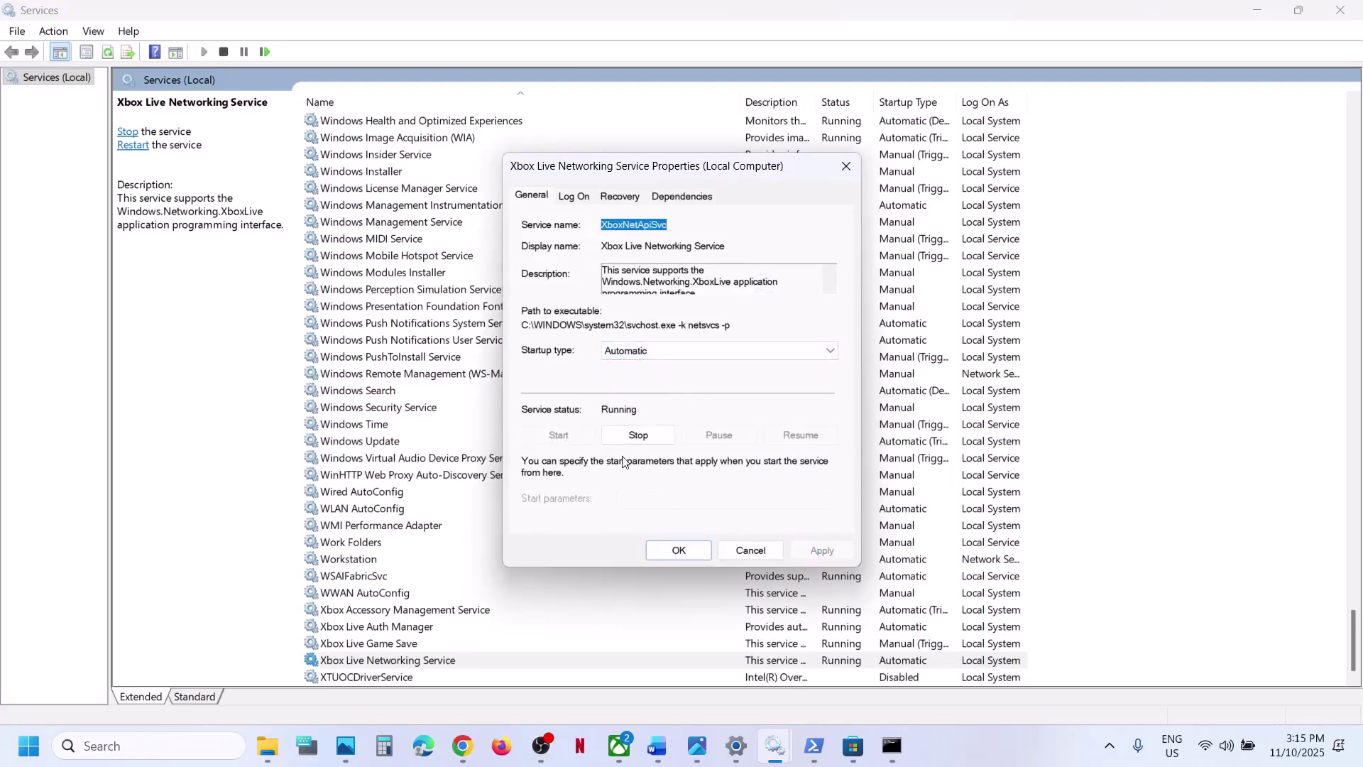
left_click(675, 551)
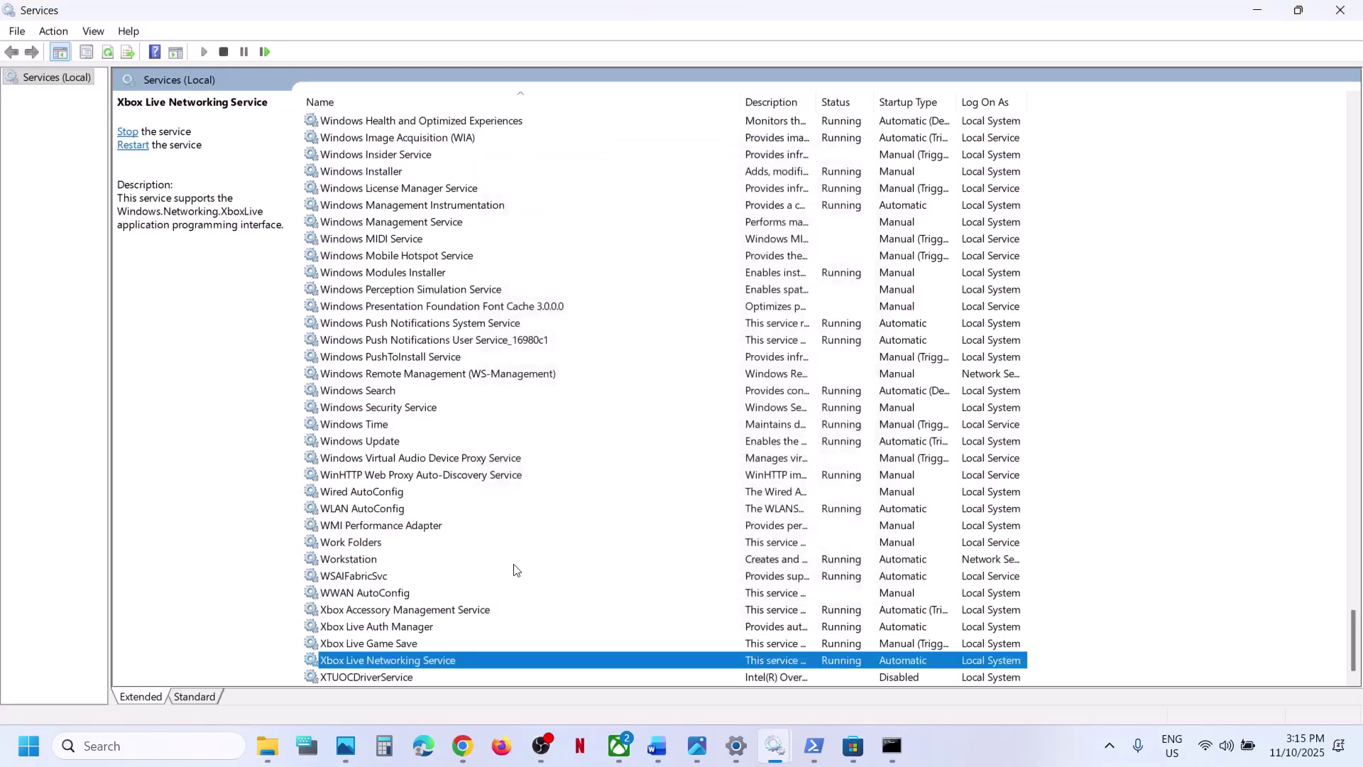
- Confirm Windows Update is set to Automatic startup and apply
double_click(381, 446)
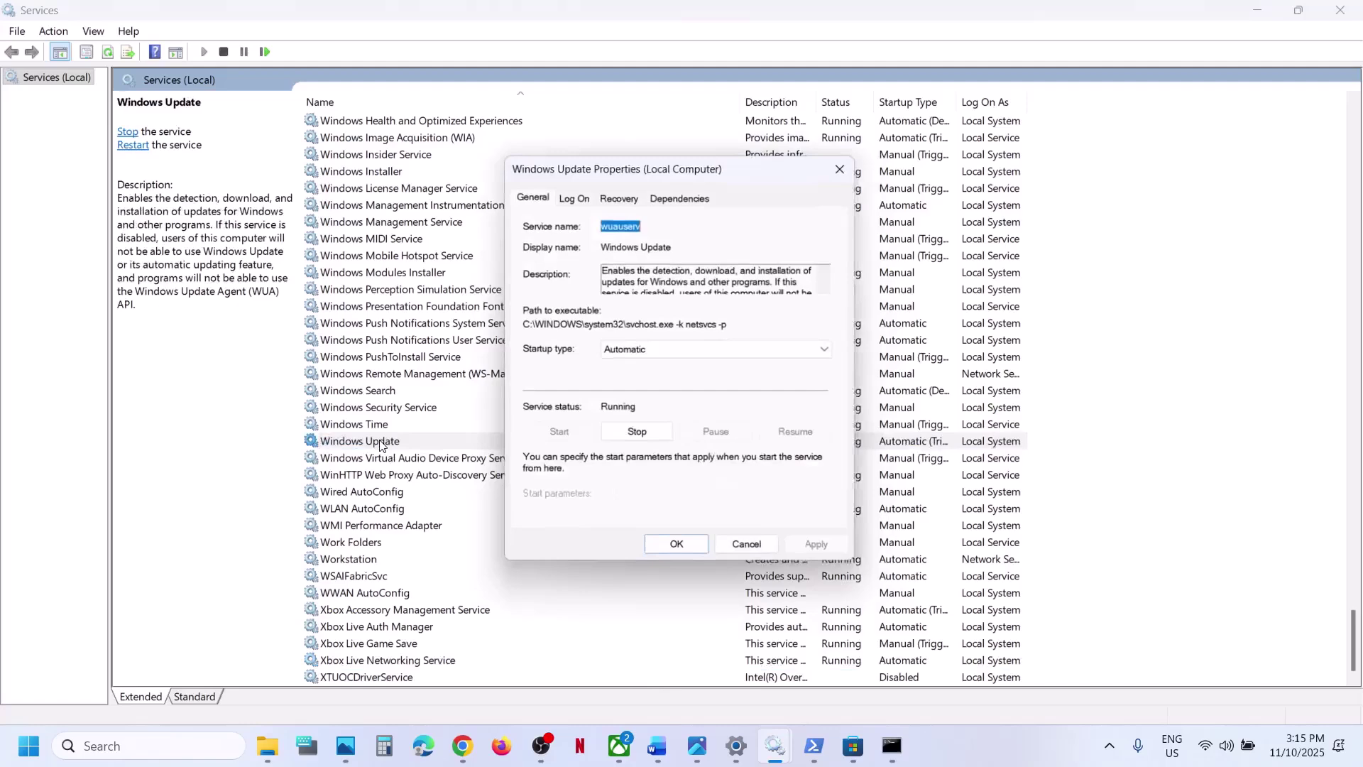
left_click(660, 347)
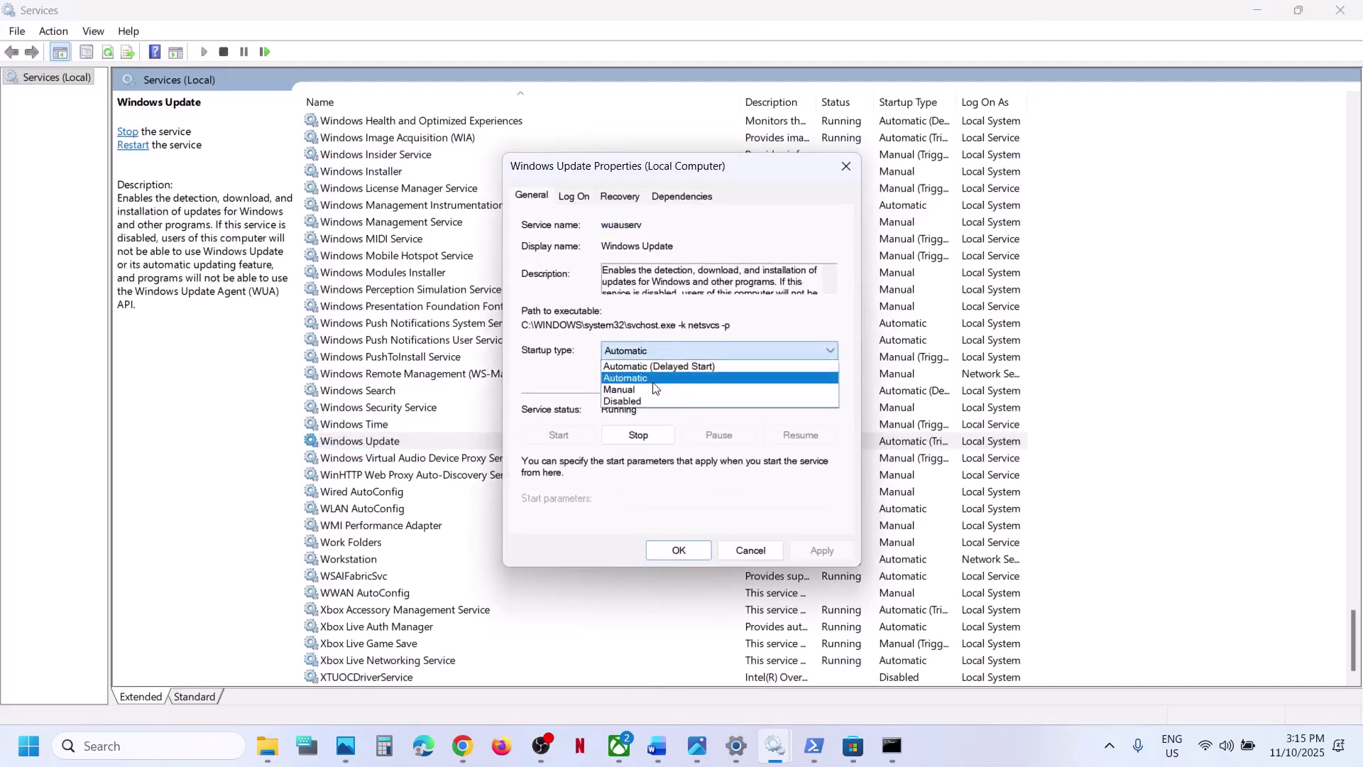
left_click(822, 550)
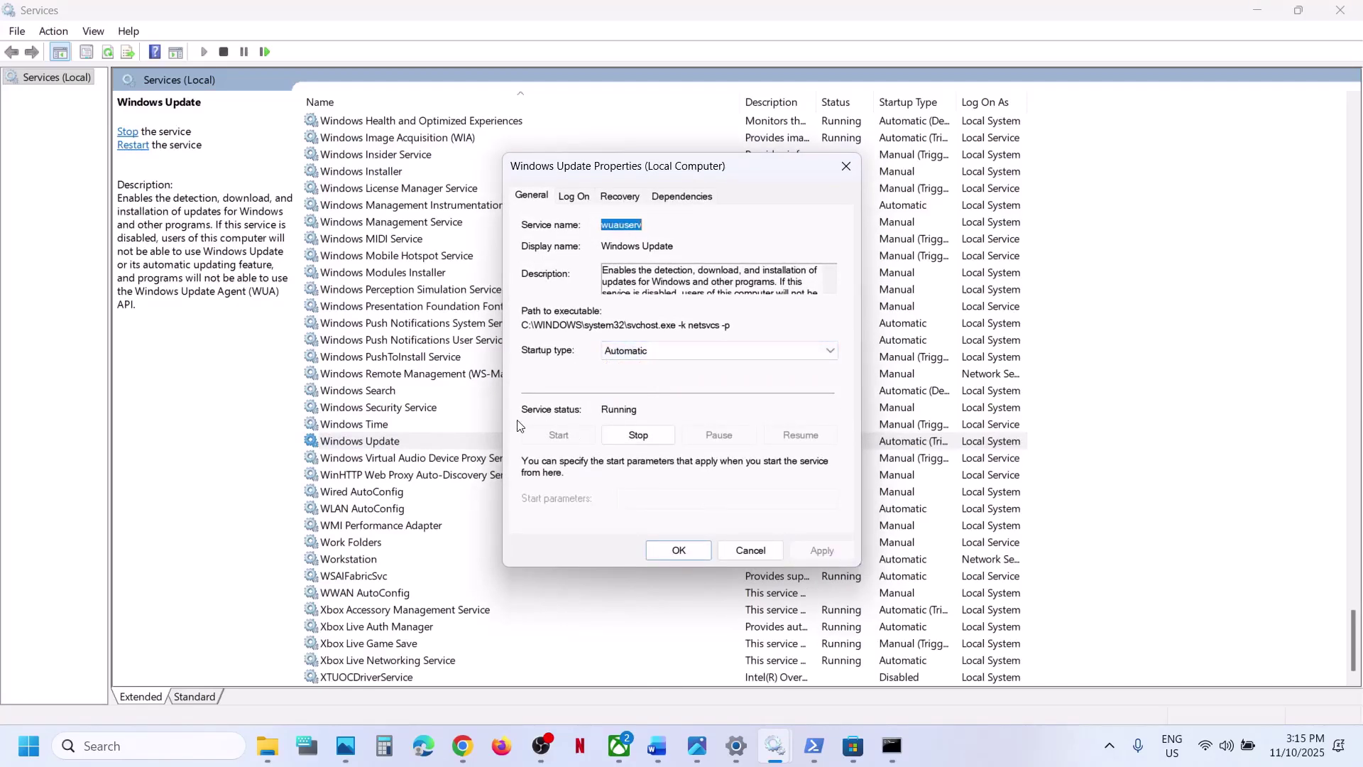
left_click(678, 550)
- Confirm Microsoft Store Install Service is set to Automatic startup and apply
left_click(432, 356)
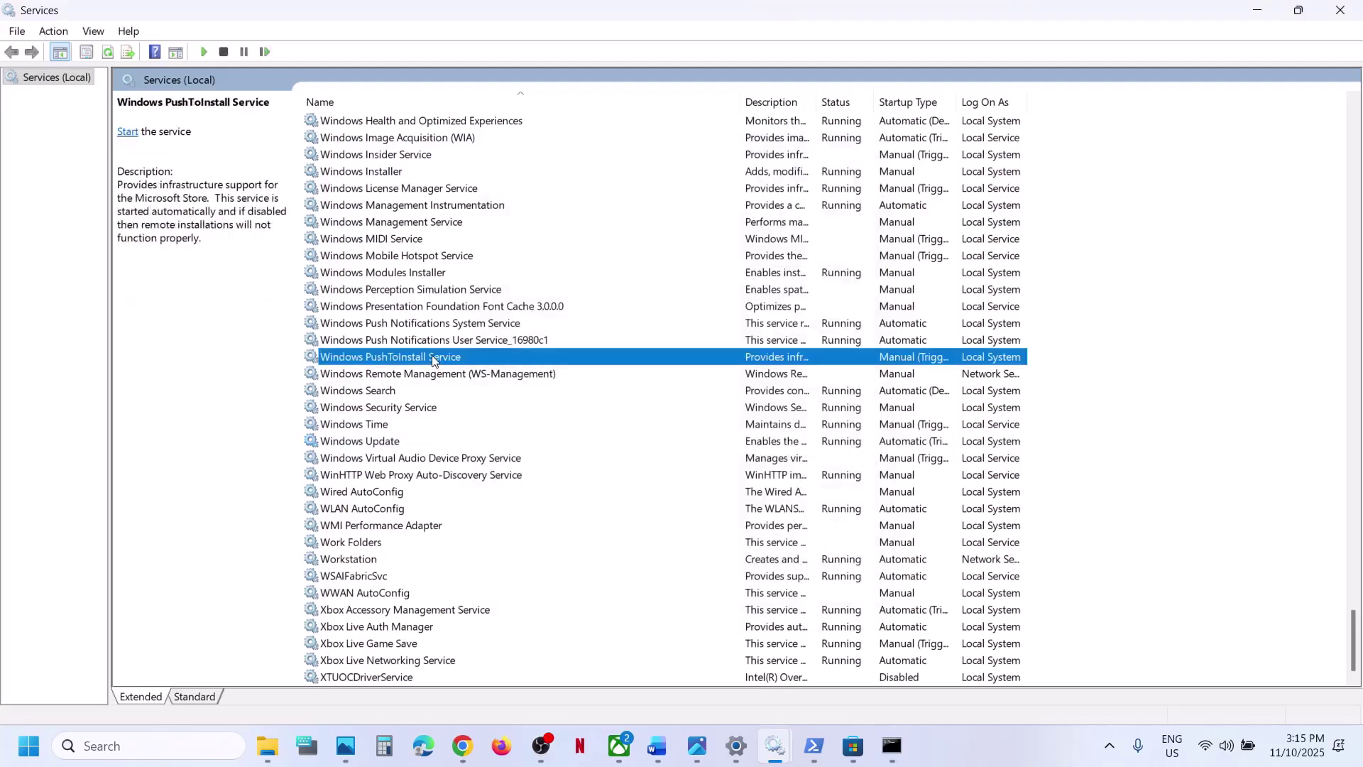
key("m")
double_click(437, 377)
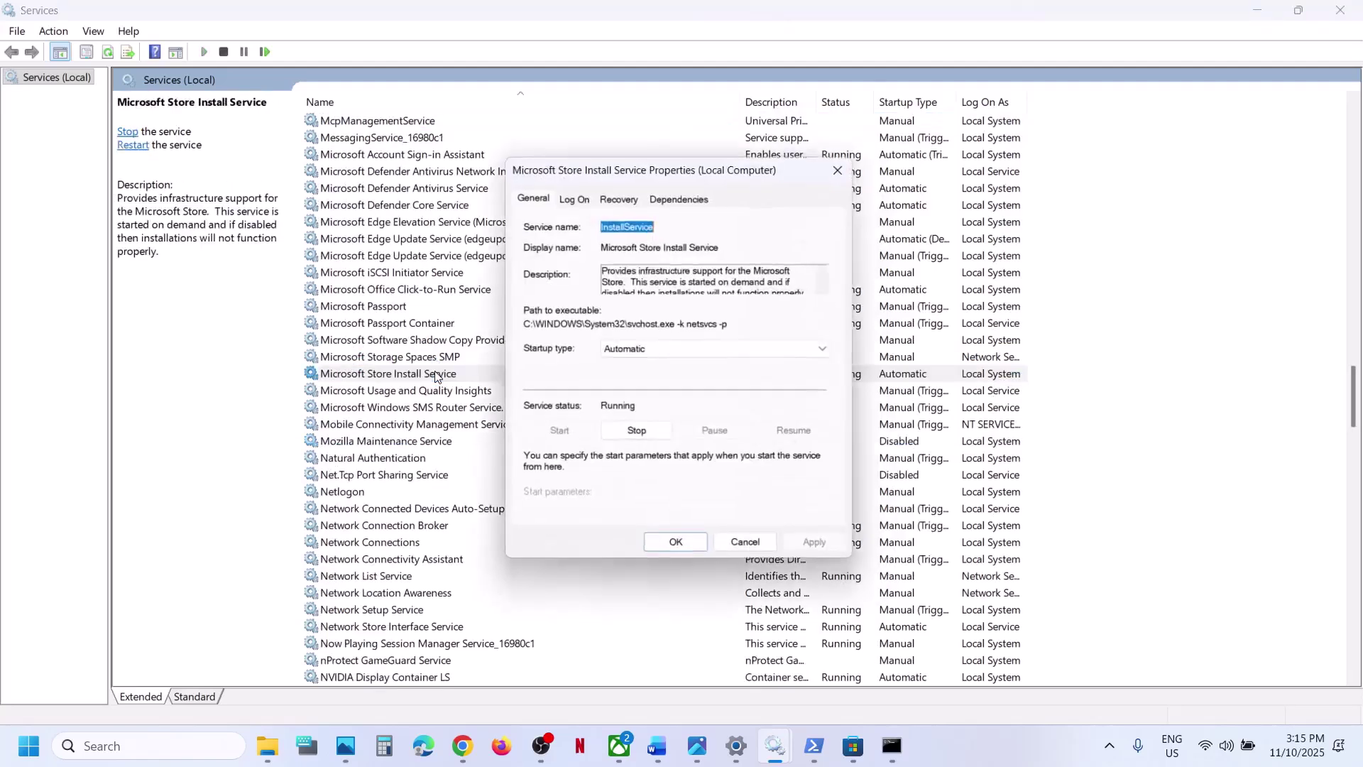
left_click(654, 348)
left_click(646, 381)
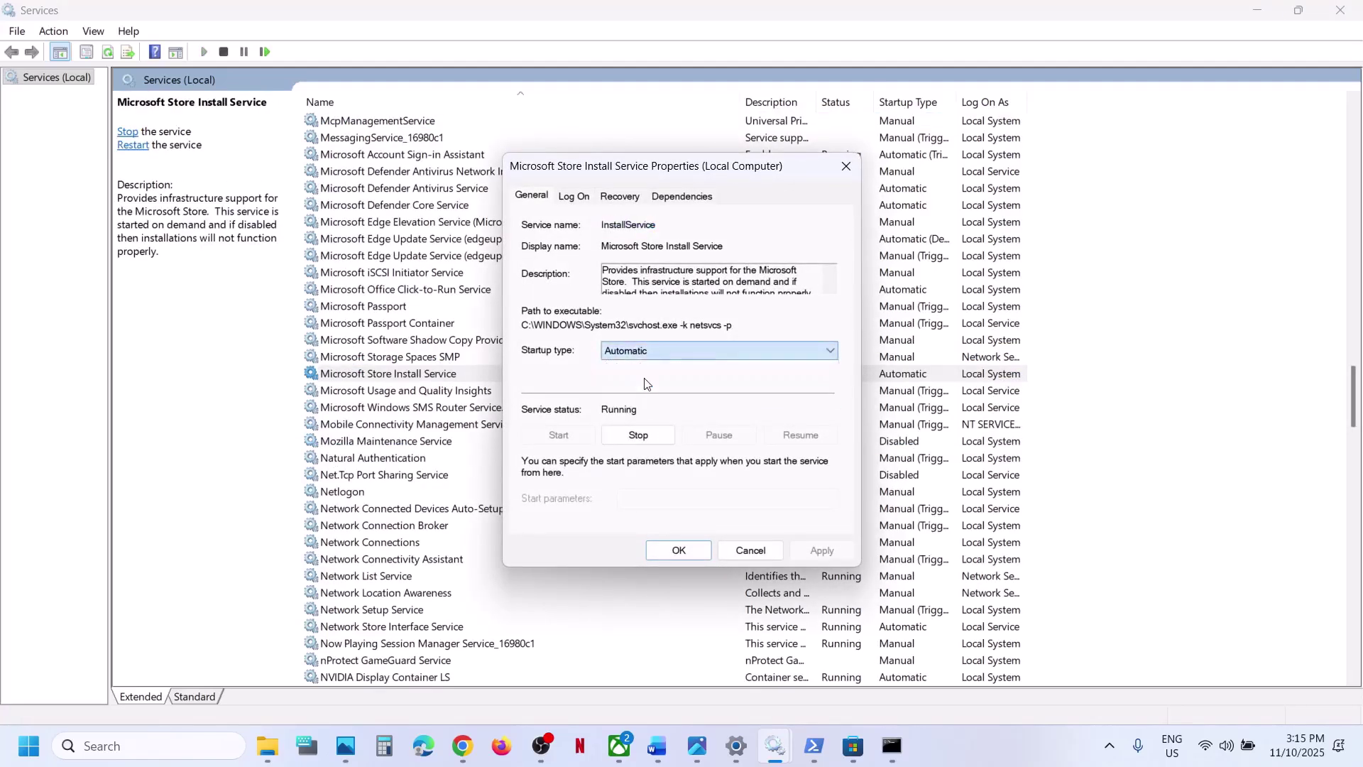
left_click(824, 550)
left_click(678, 550)
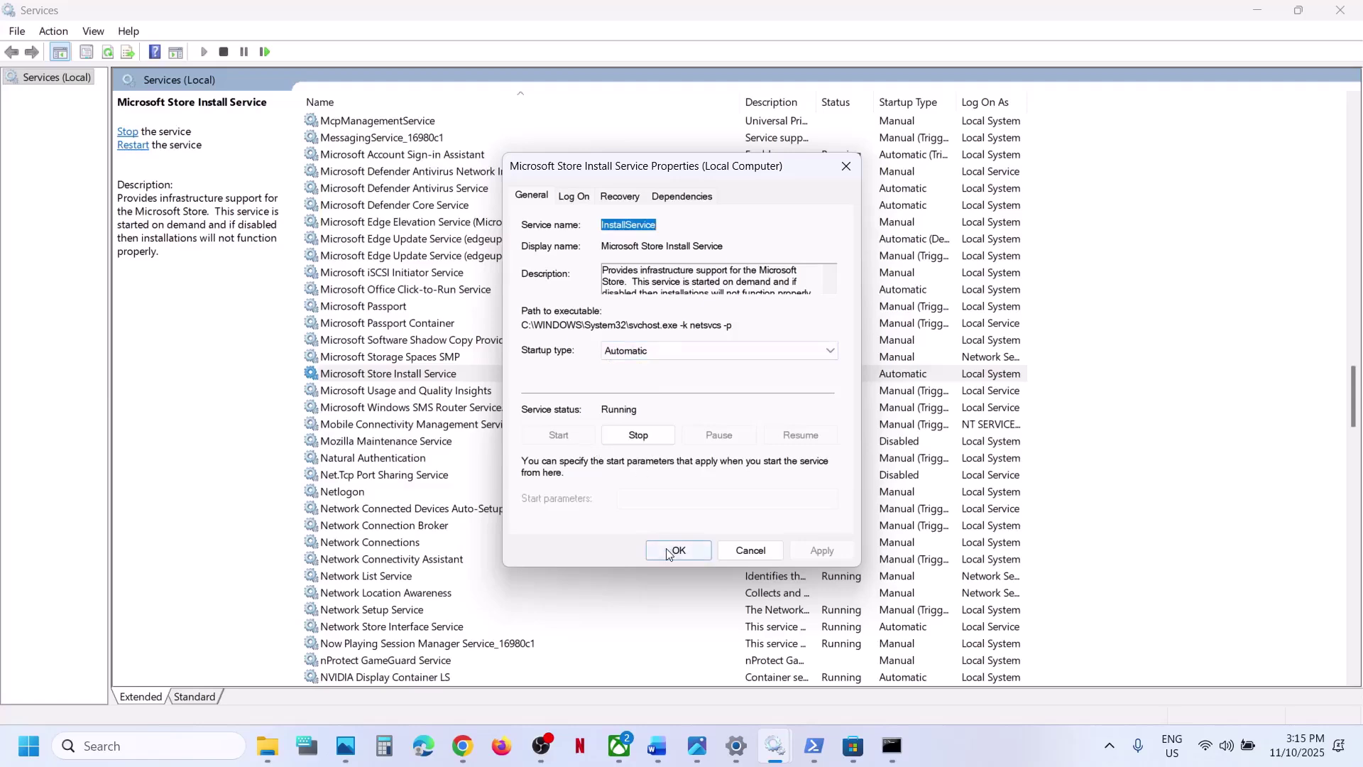
left_click(445, 272)
key("g")
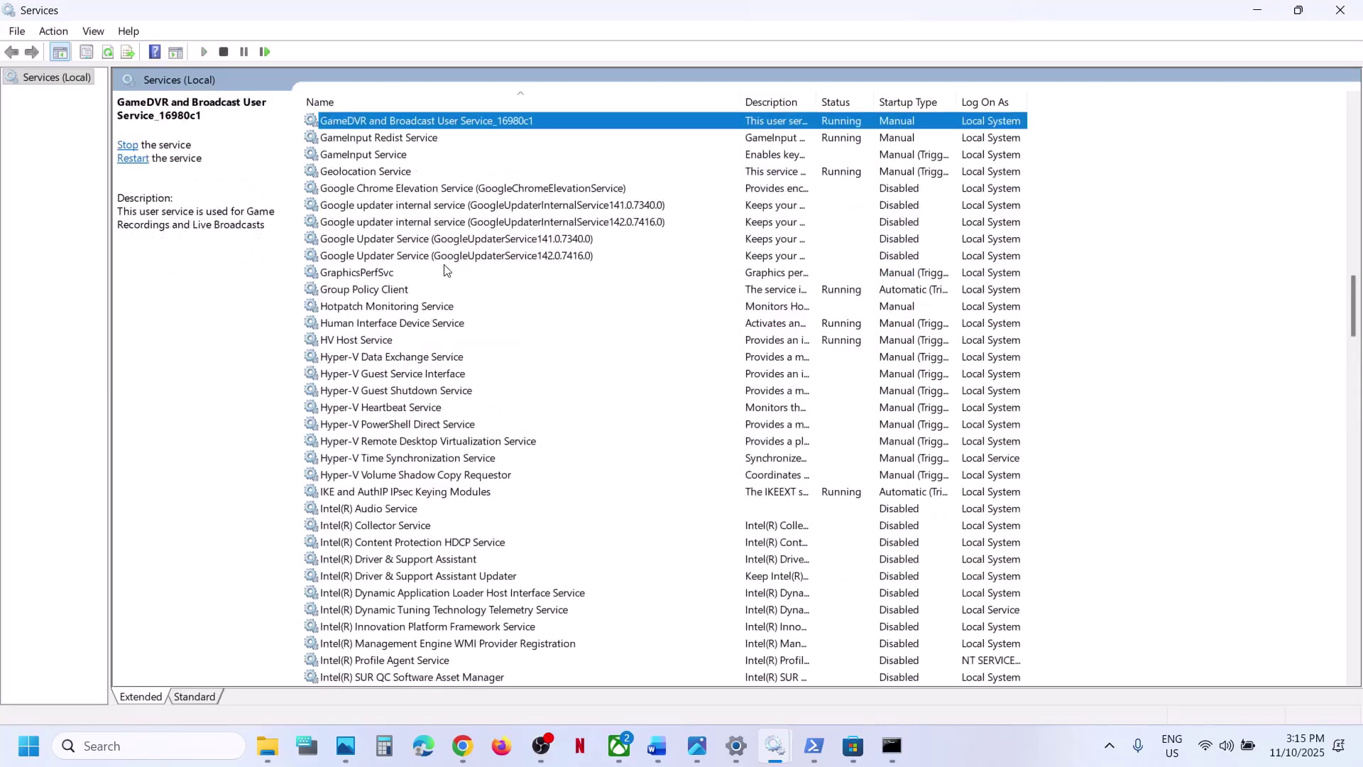
- Check Gaming Services install progress in the Store, then refresh the Services list
left_click(852, 745)
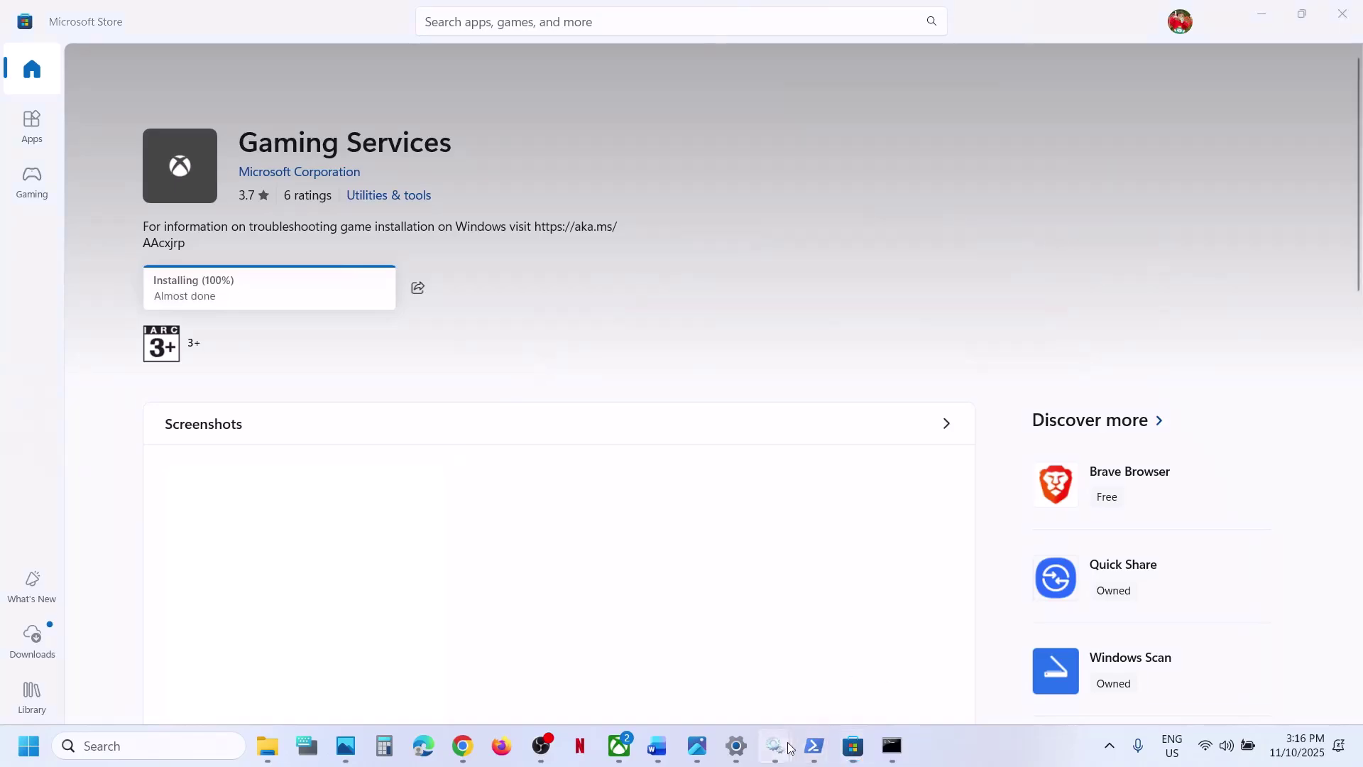
mouse_move(775, 745)
left_click(759, 676)
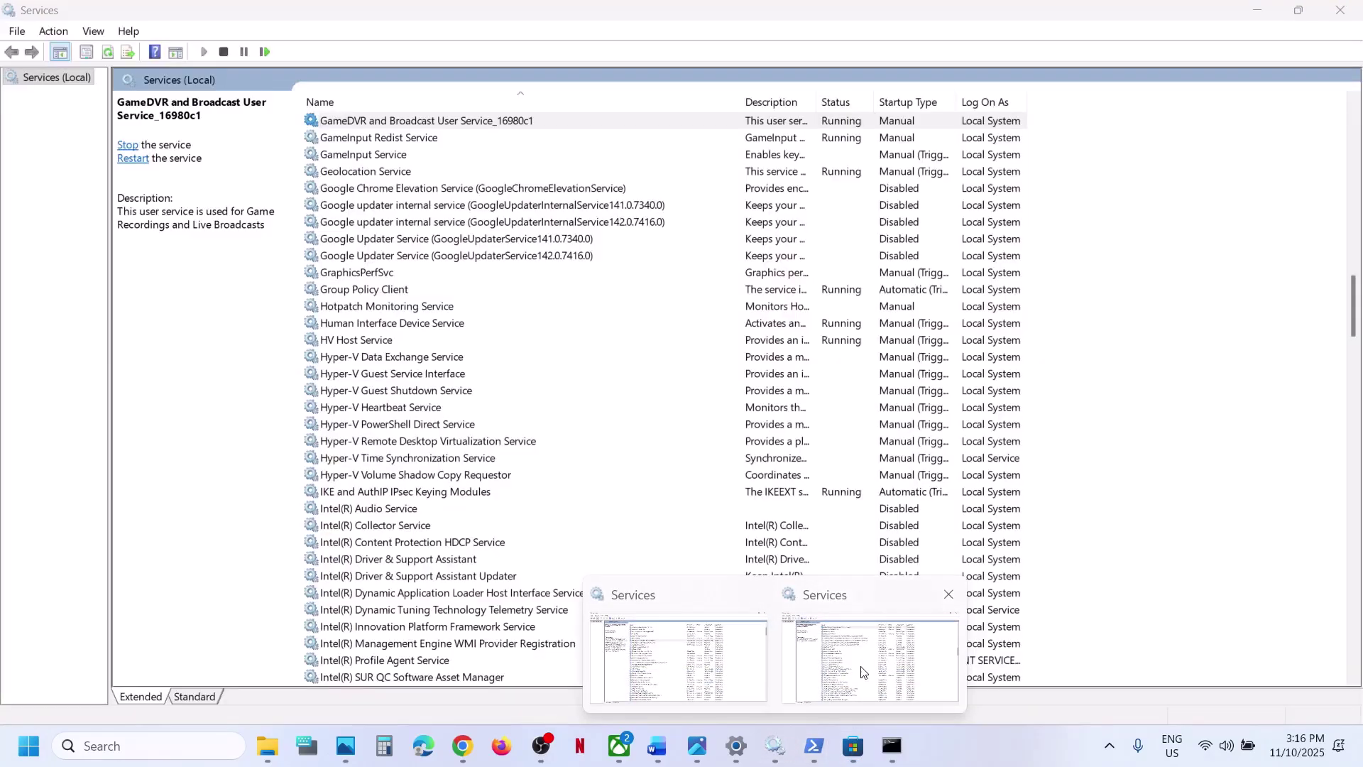
right_click(1174, 337)
- Refresh the services list and restart the first Gaming Services entry
left_click(1197, 399)
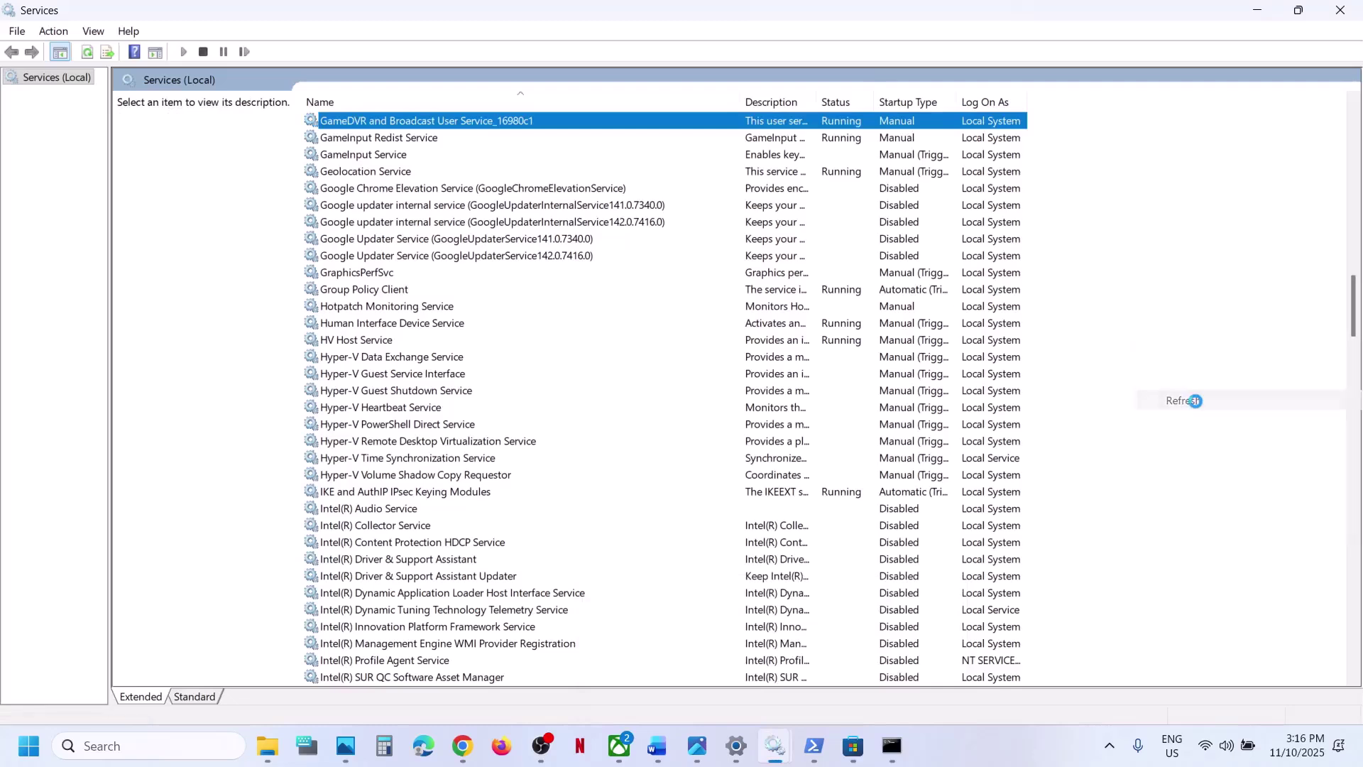
left_click(369, 173)
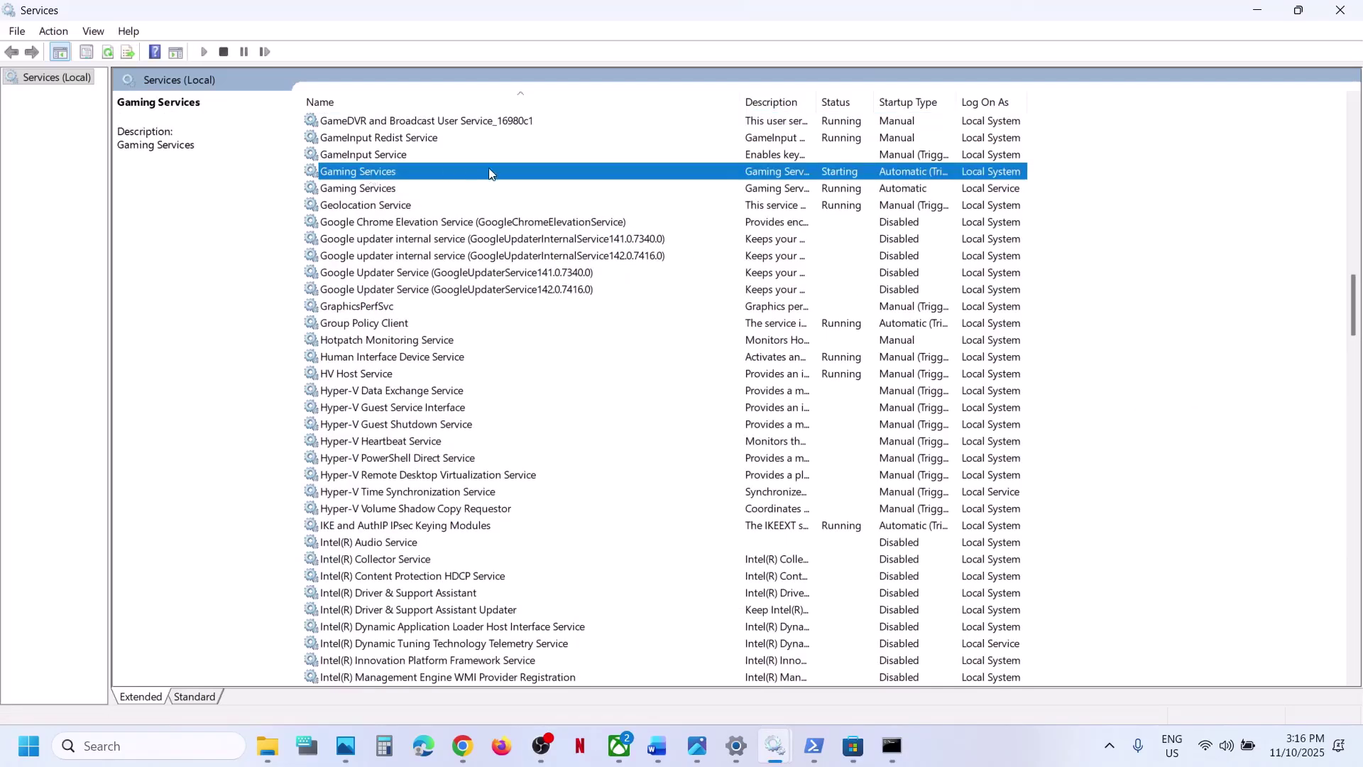
right_click(449, 174)
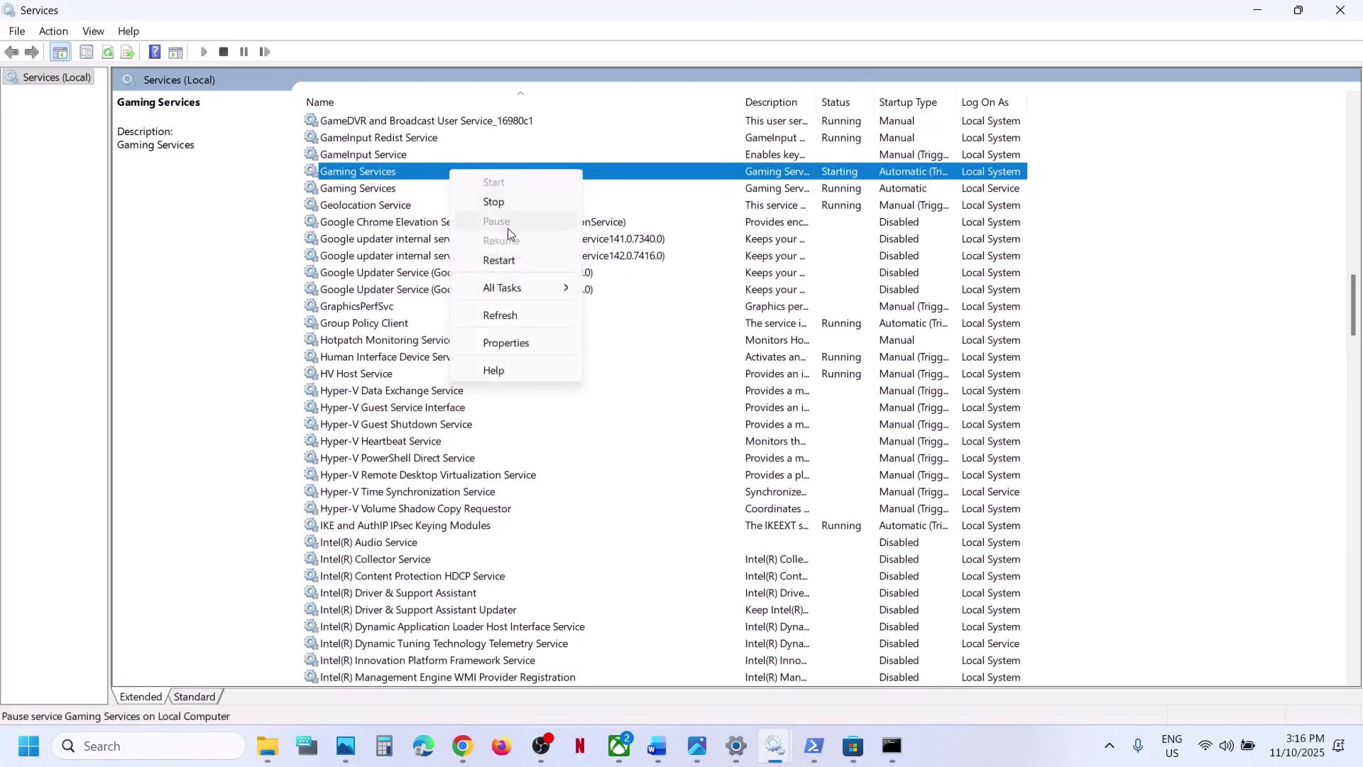
left_click(499, 260)
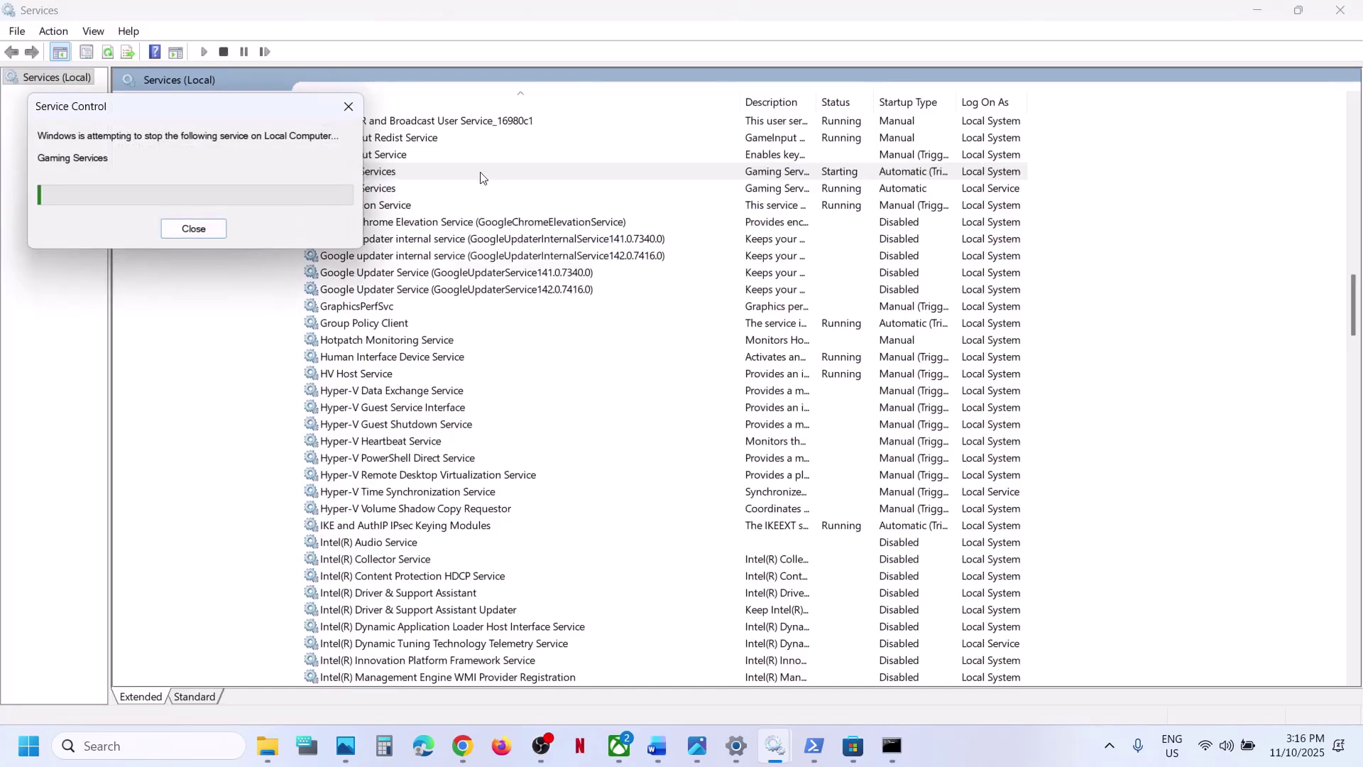
- Restart the second Gaming Services entry, then bring the troubleshooting guide forward
left_click(387, 193)
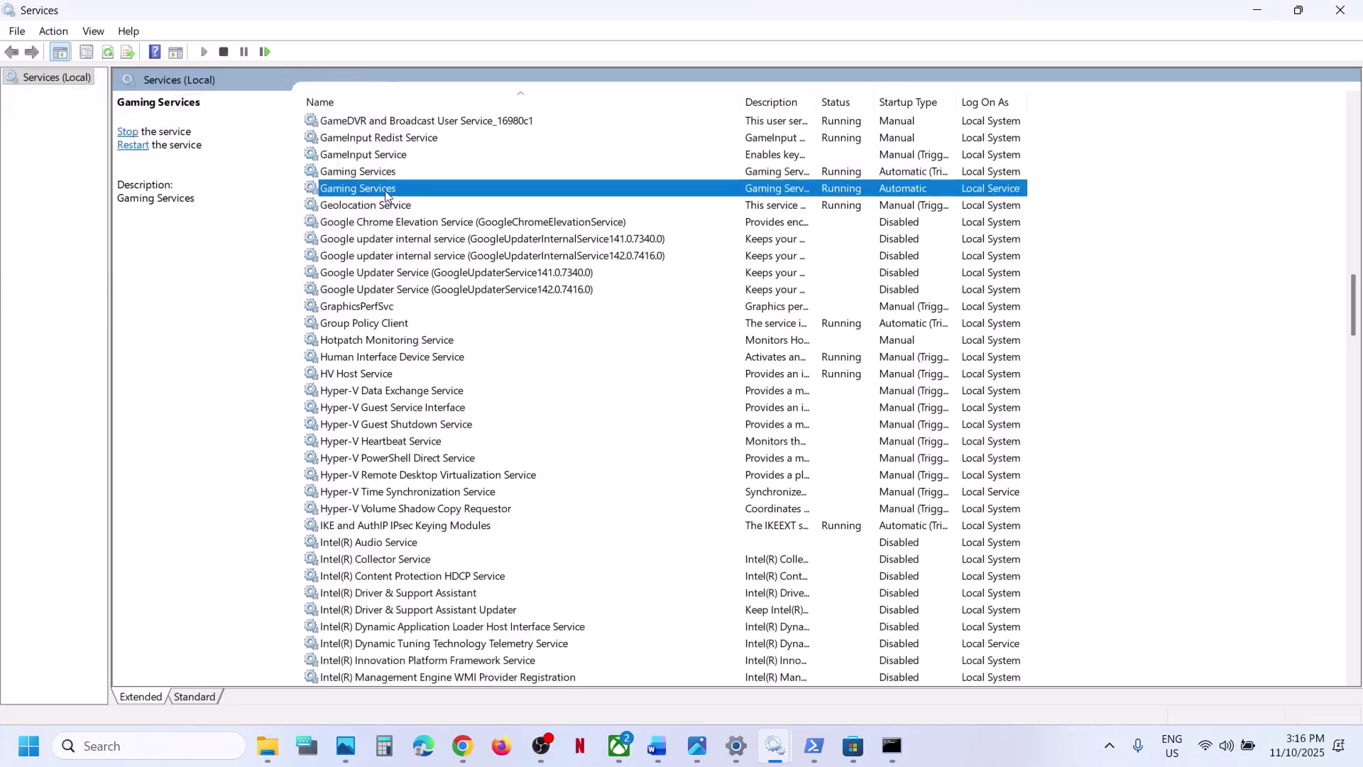
right_click(387, 193)
left_click(436, 281)
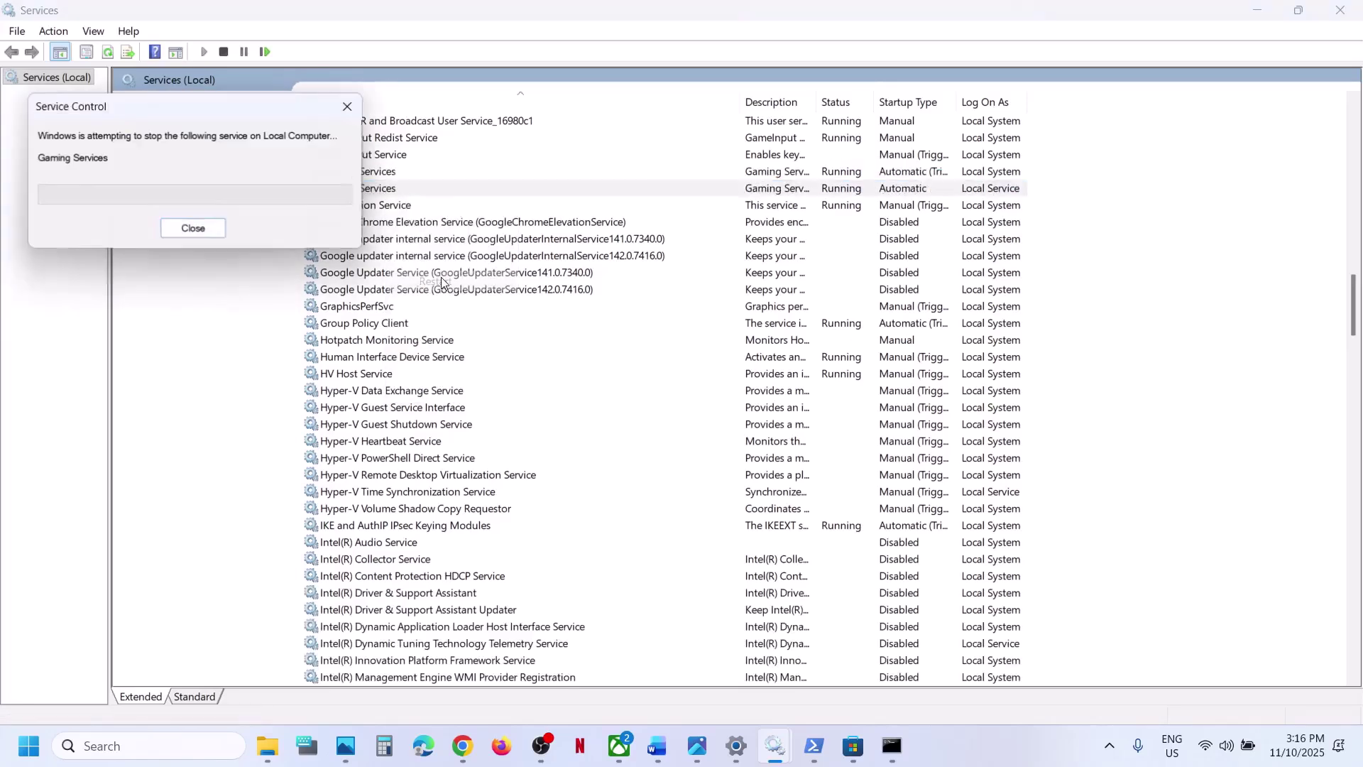
left_click(656, 746)
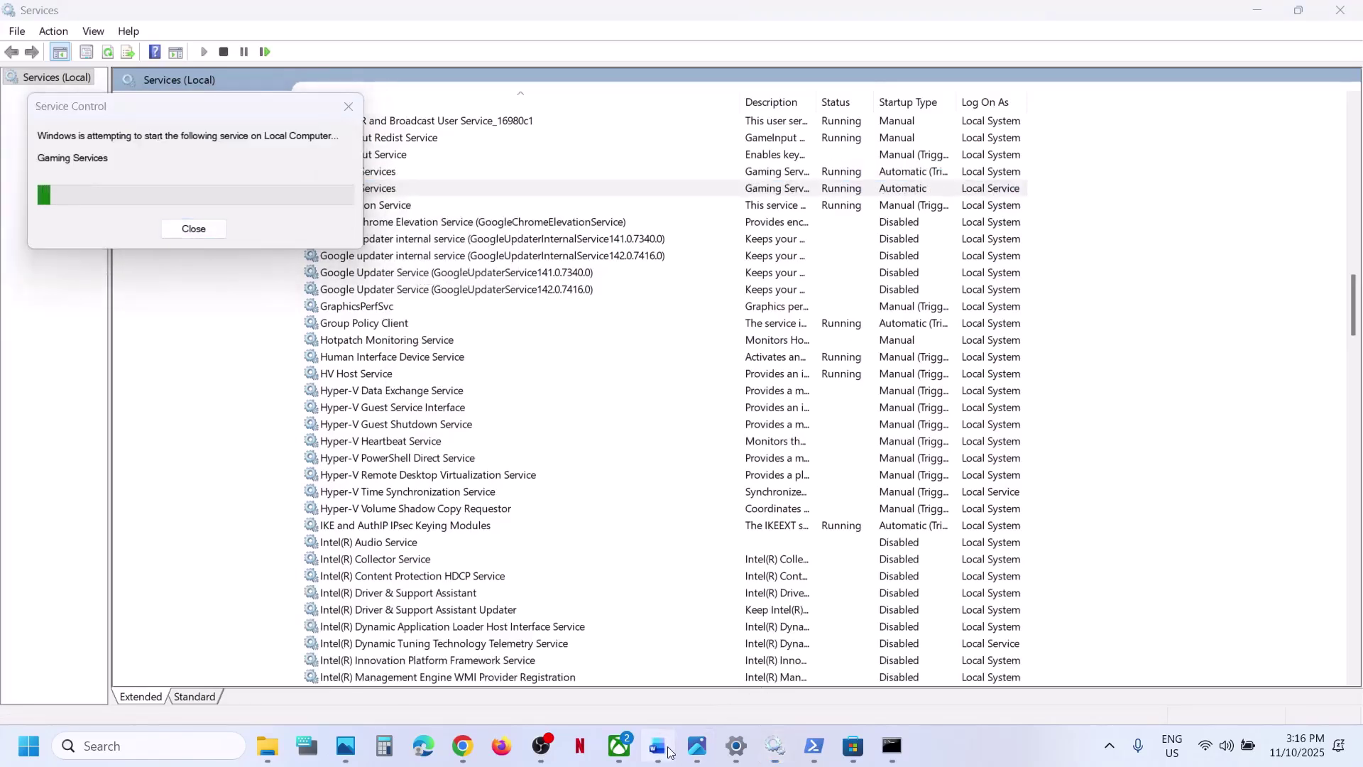
- In Settings, go from Windows Update's Advanced options to the Recovery page
scroll(575, 492, "down", 10)
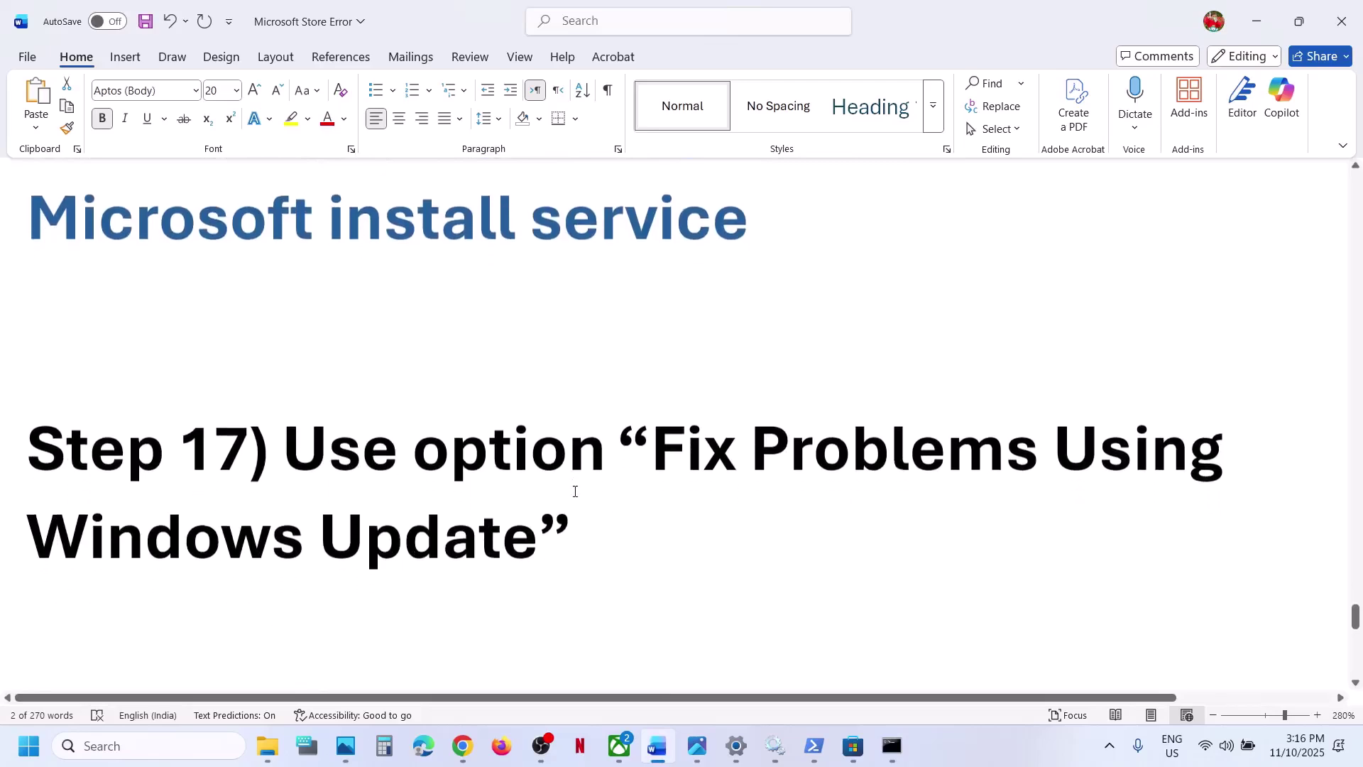
key("alt+Tab")
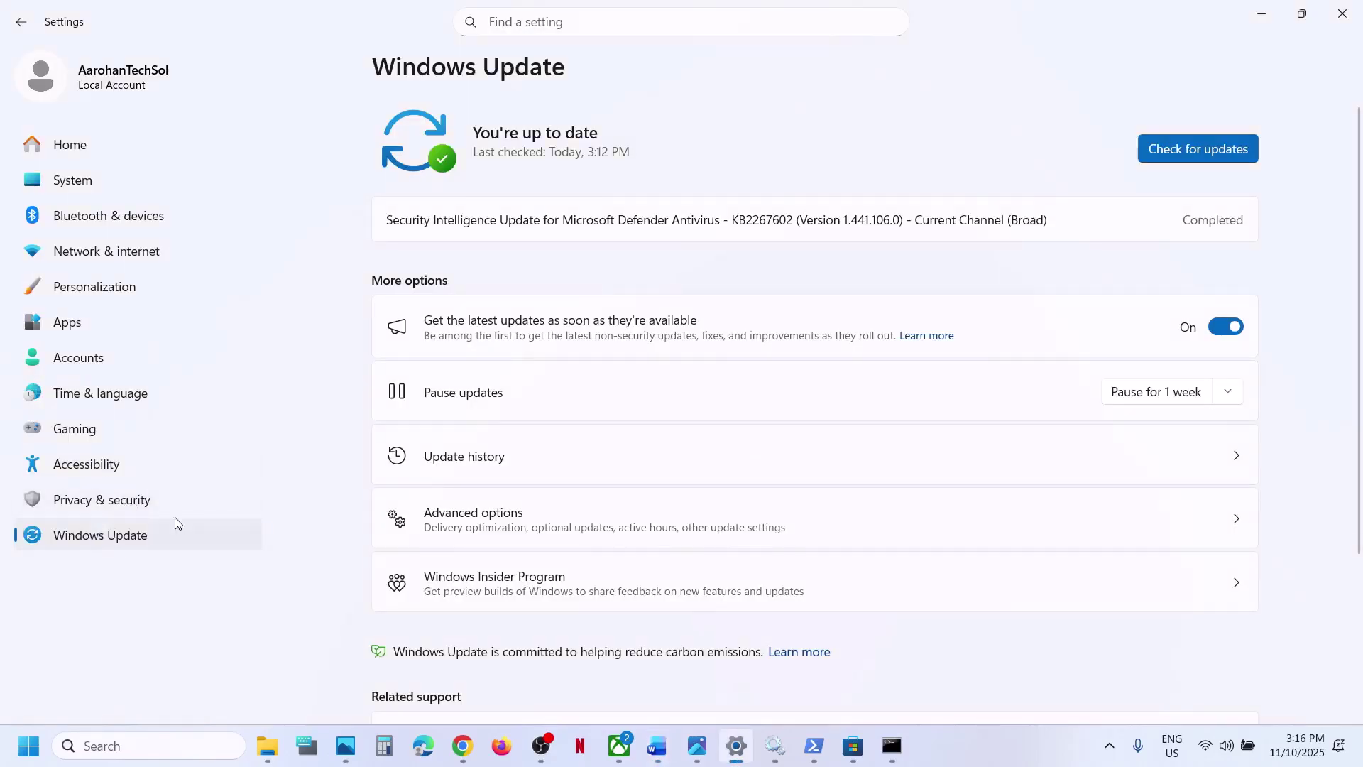
left_click(490, 533)
scroll(494, 529, "down", 3)
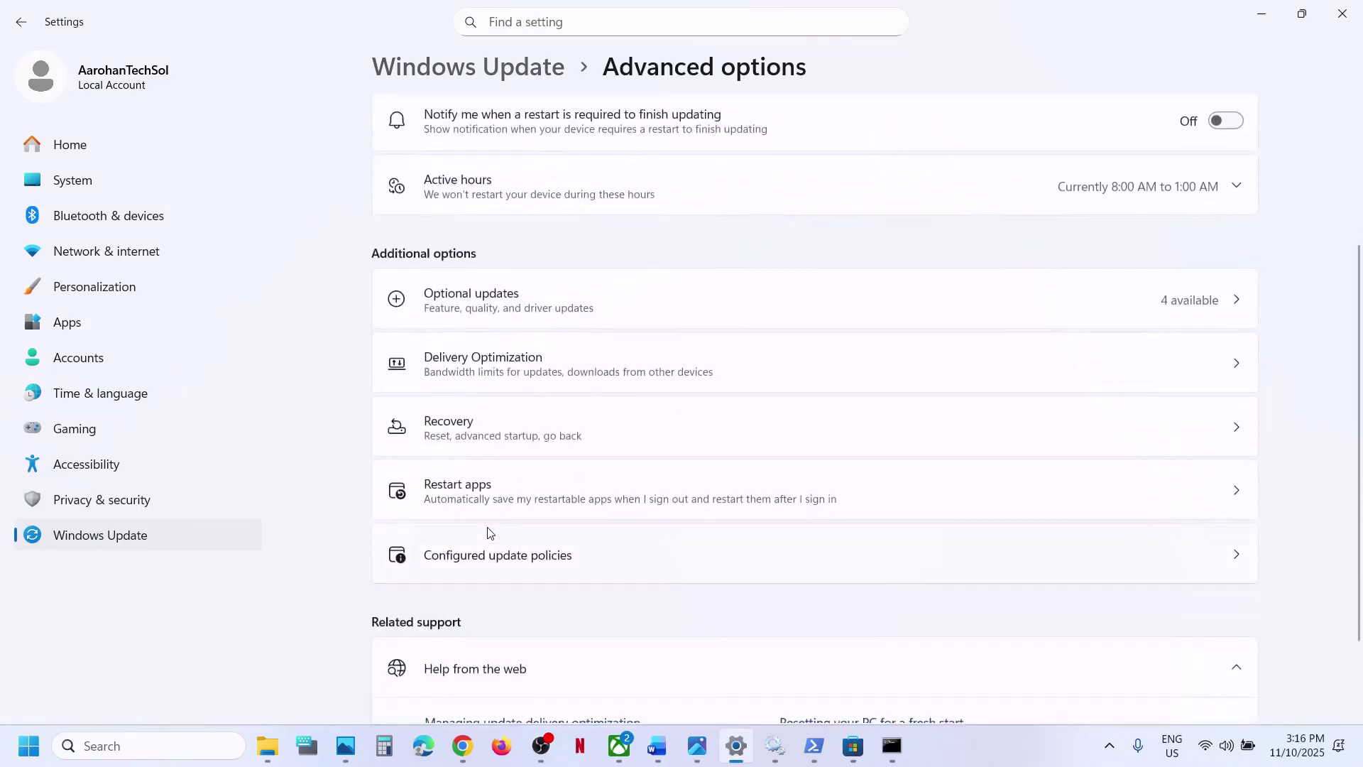
left_click(460, 438)
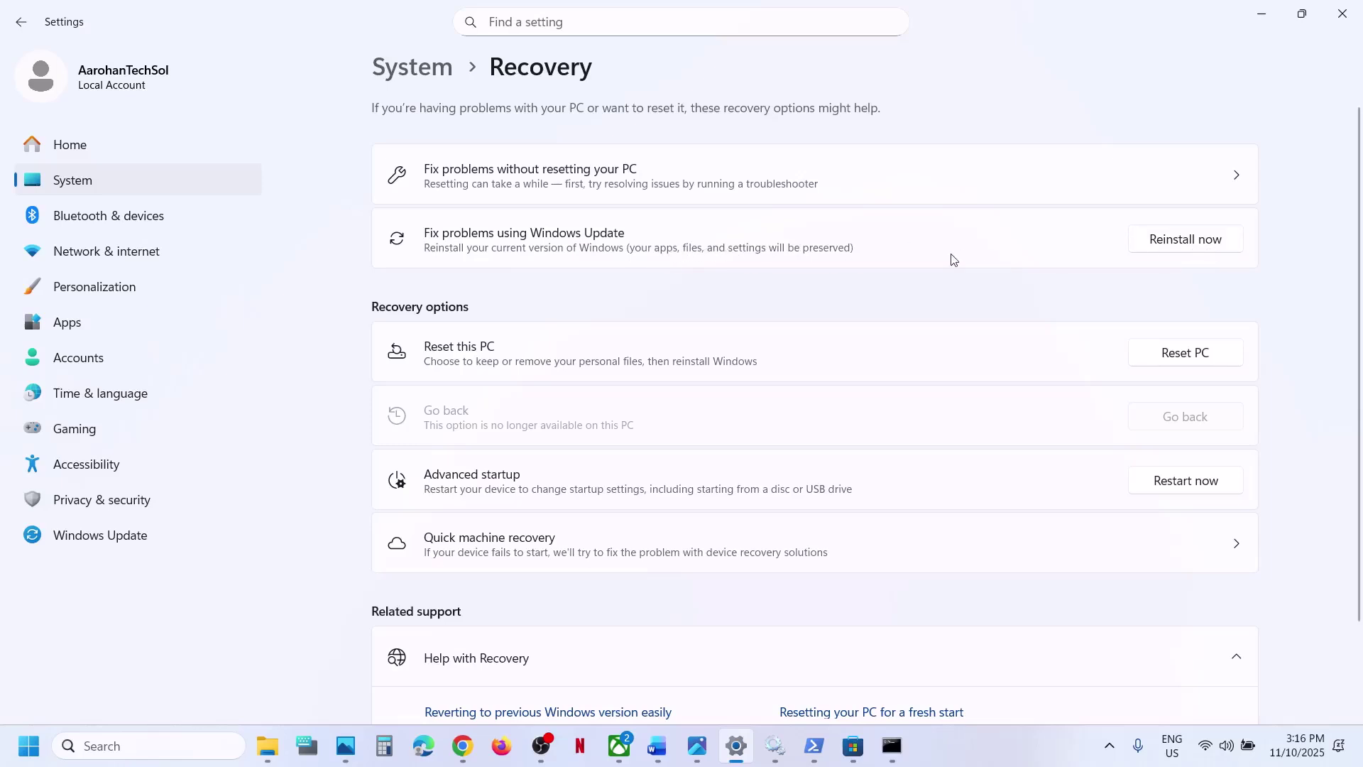
- Return to the Word guide and scroll down to Step 18's media creation tool links
left_click(657, 745)
scroll(557, 580, "down", 5)
scroll(557, 582, "down", 6)
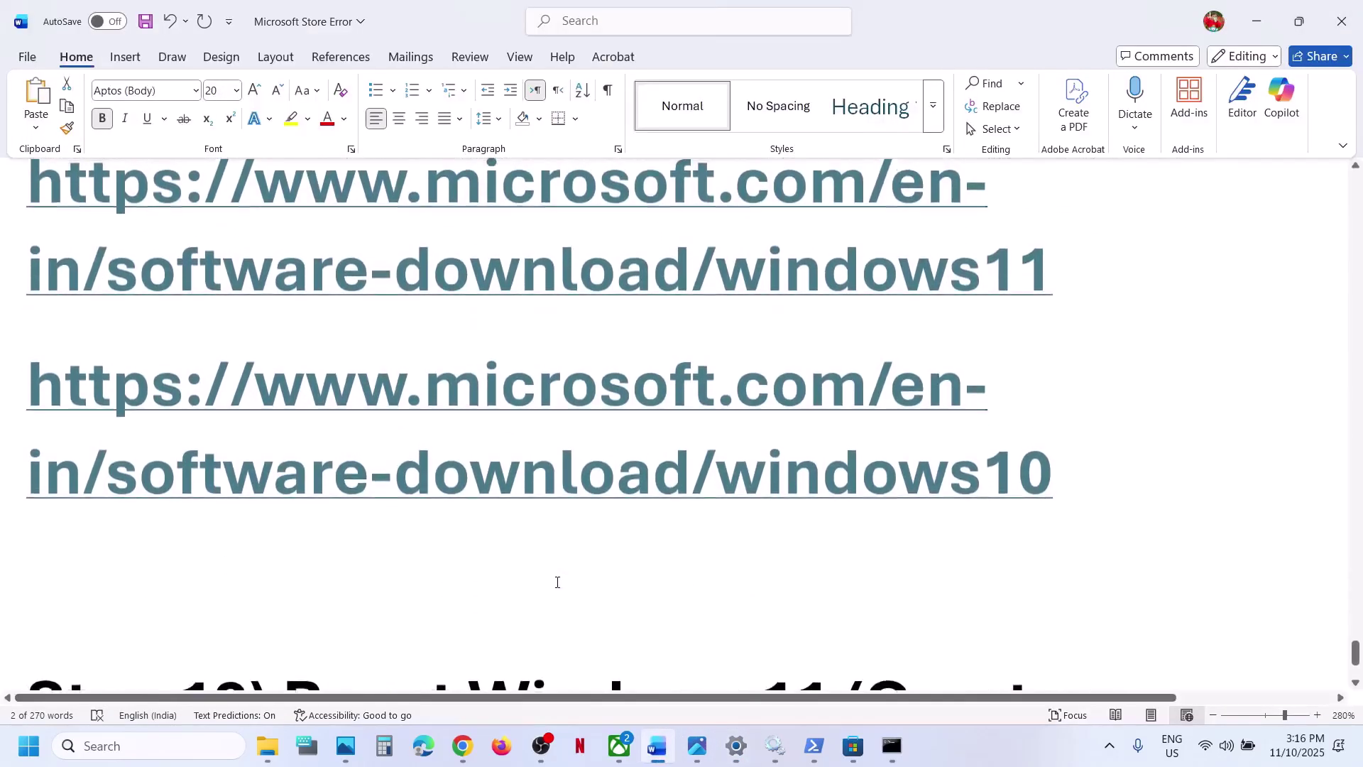
- Follow the guide's windows11 link to open the Download Windows 11 page in Chrome
scroll(558, 578, "up", 3)
scroll(545, 365, "up", 1)
scroll(546, 364, "up", 1)
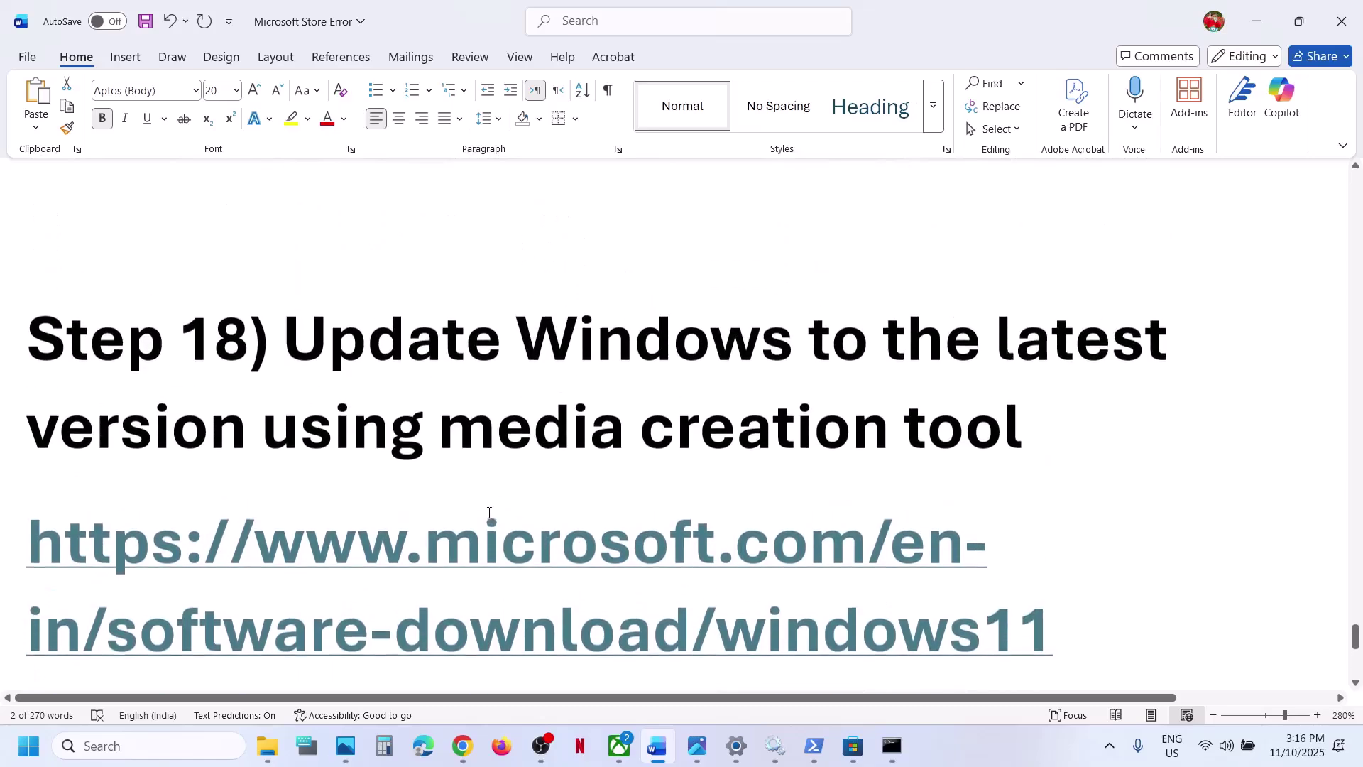
scroll(487, 511, "down", 2)
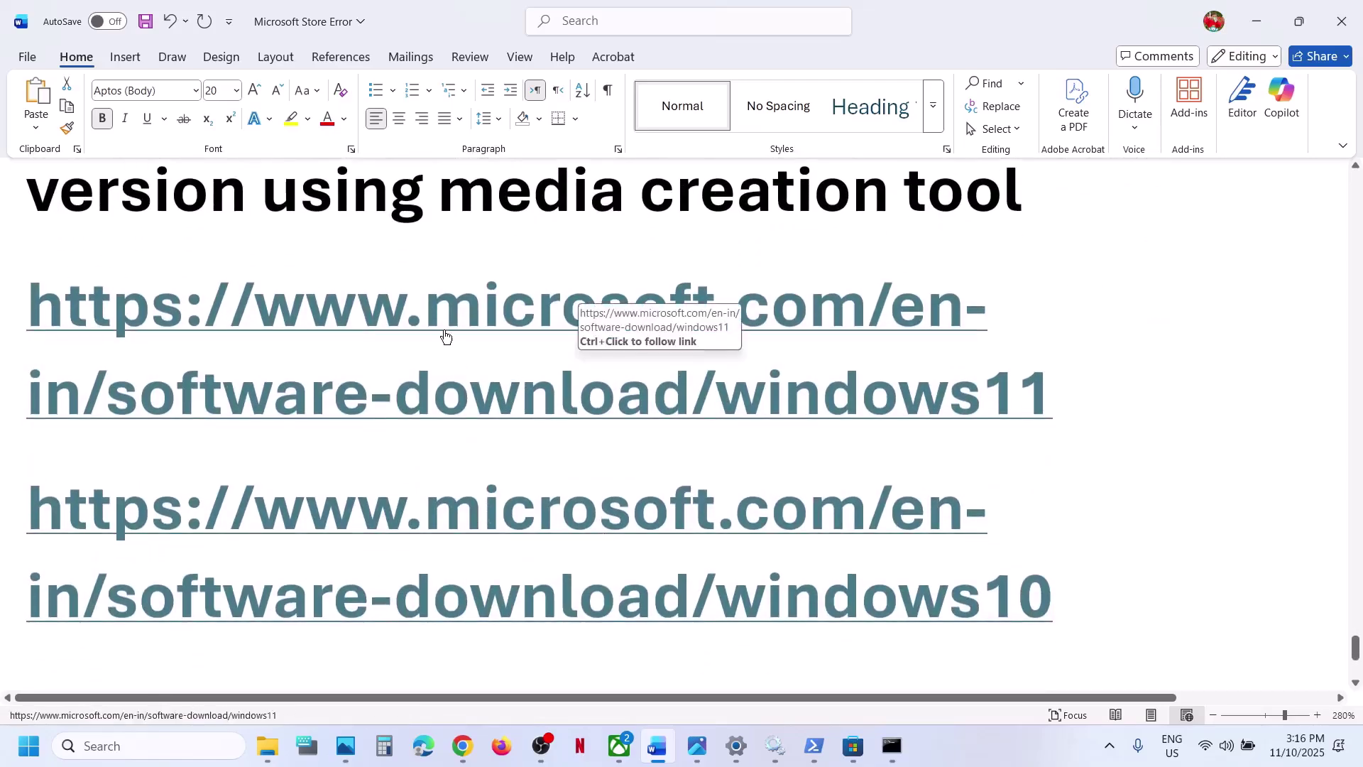
left_click(444, 332, "ctrl")
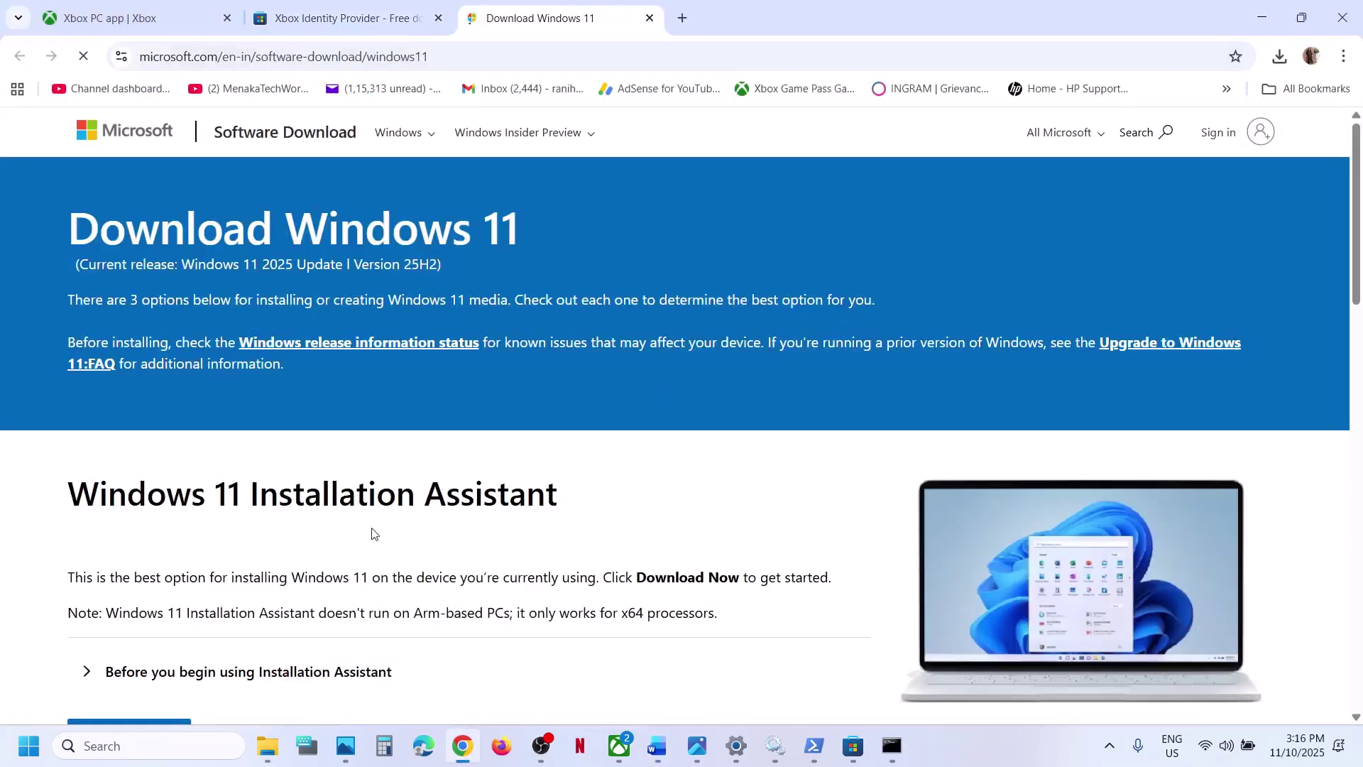
- Download MediaCreationTool.exe under Create Windows 11 Installation Media and check the download
scroll(373, 533, "down", 8)
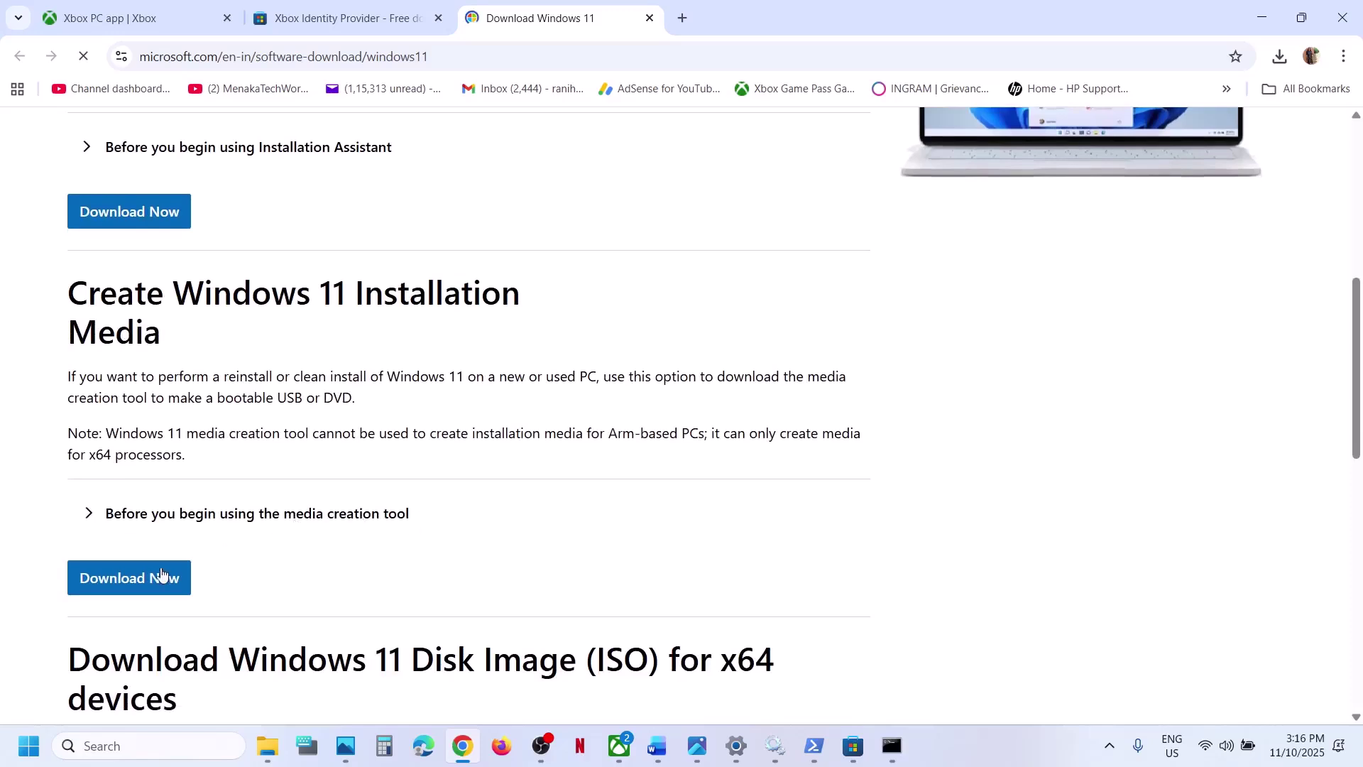
left_click(135, 577)
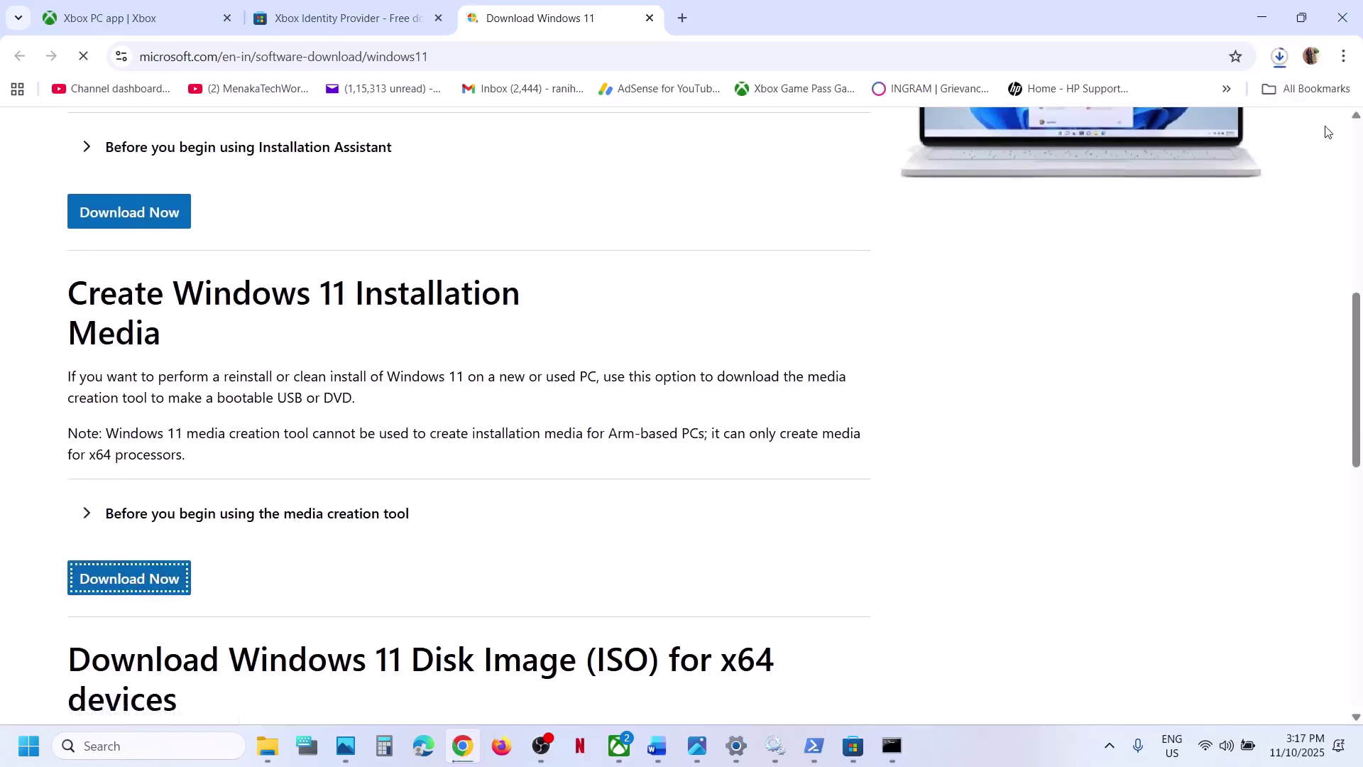
left_click(1279, 56)
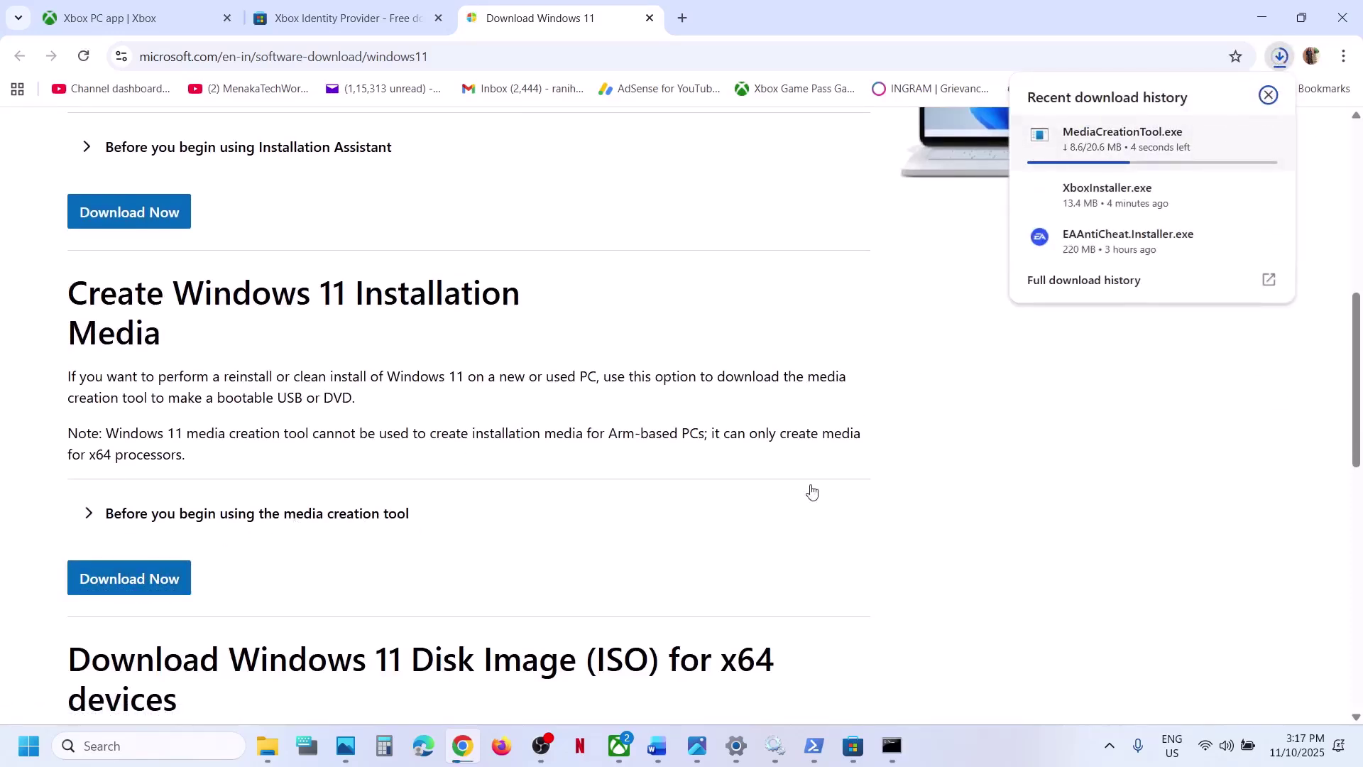
left_click(693, 750)
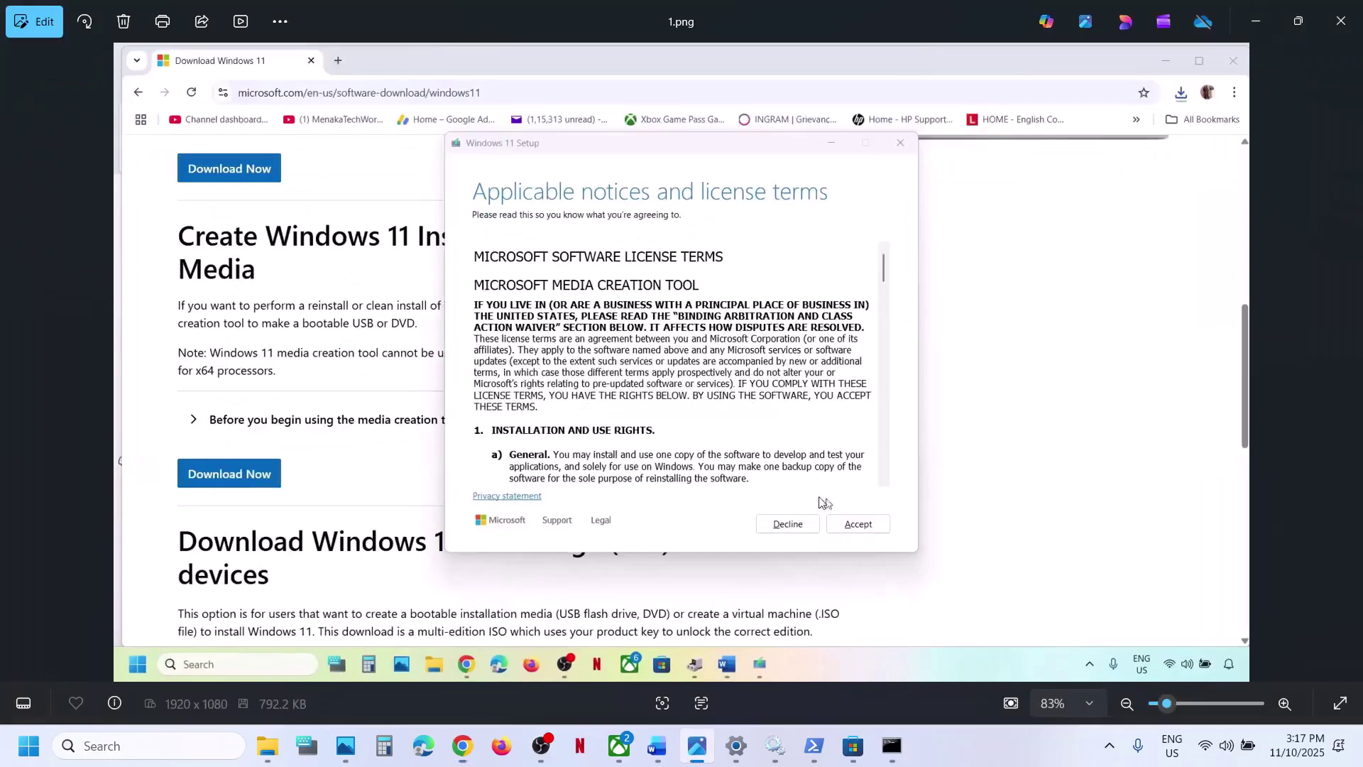
- Page through screenshots 1.png to 8.png, from language selection to the desktop's Windows ISO
key("Right")
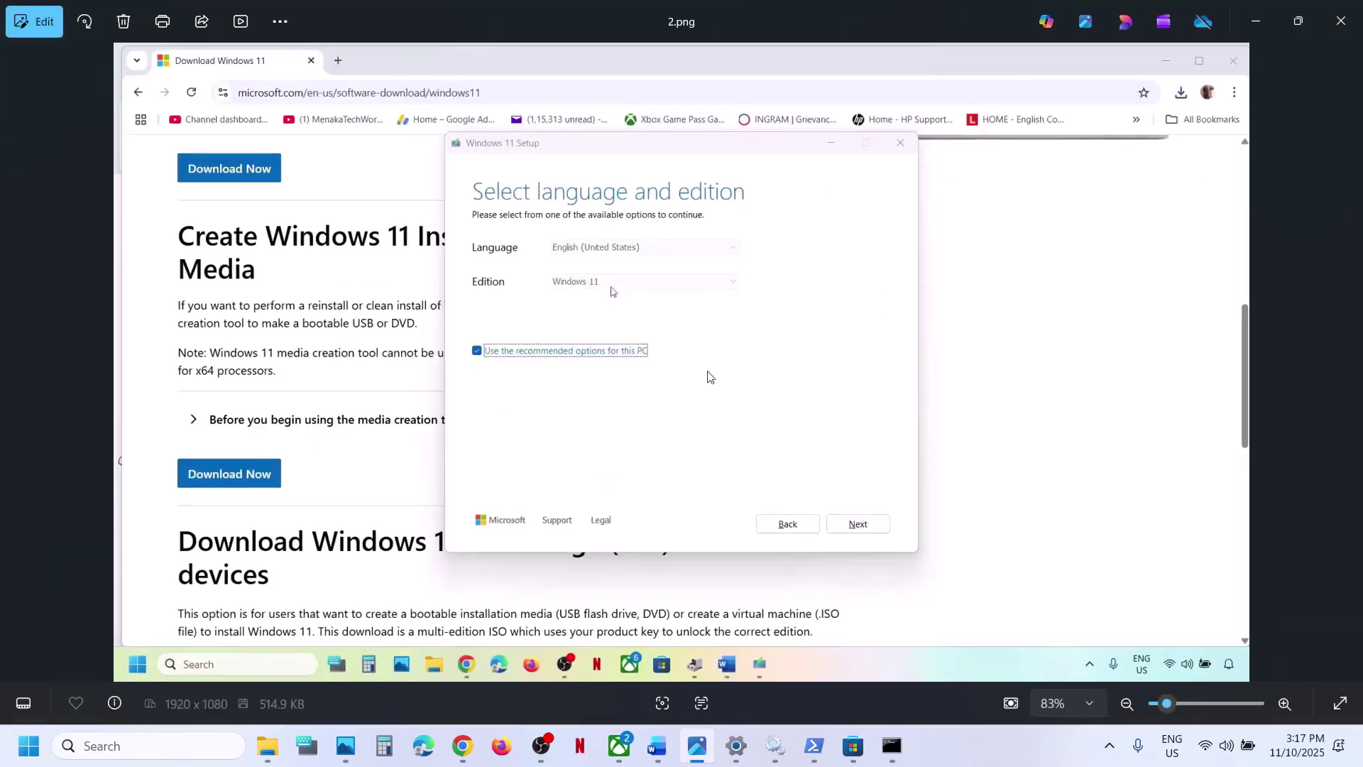
key("Right")
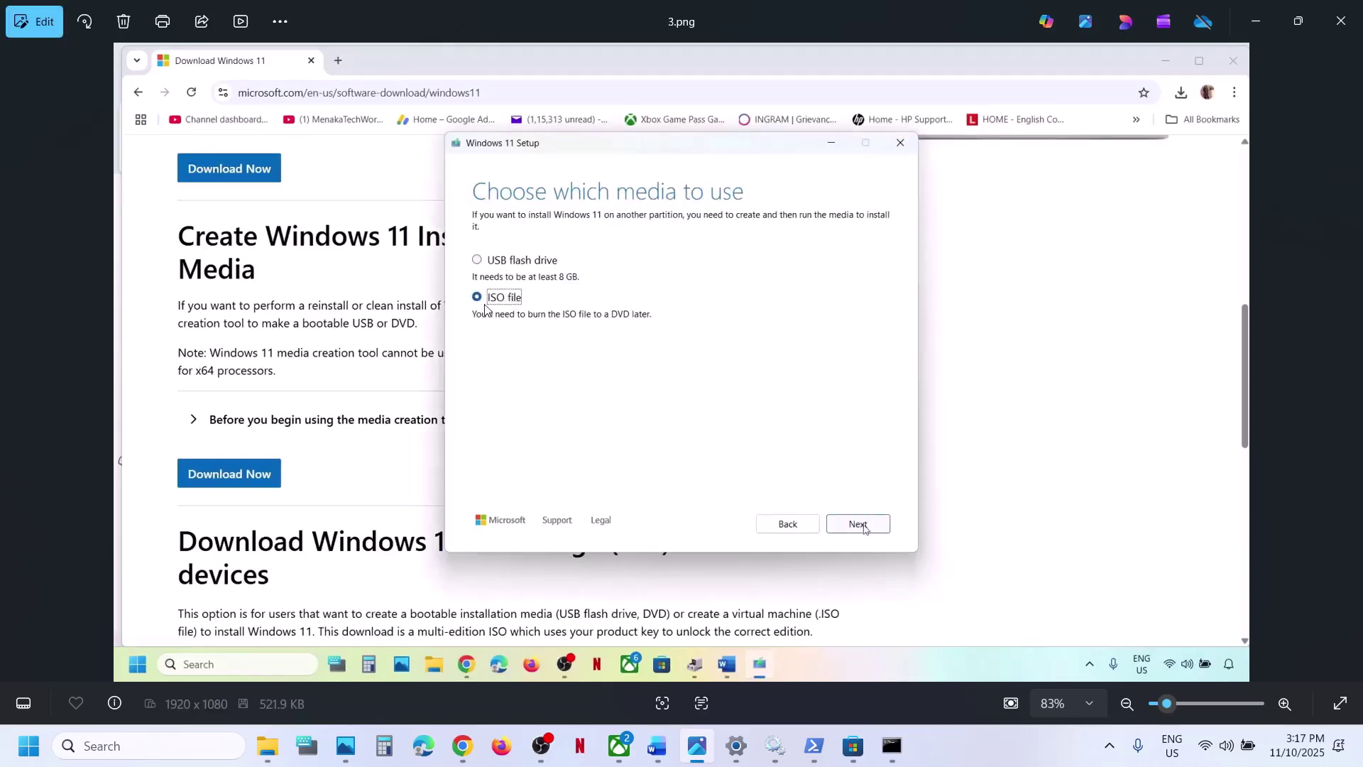
key("Right")
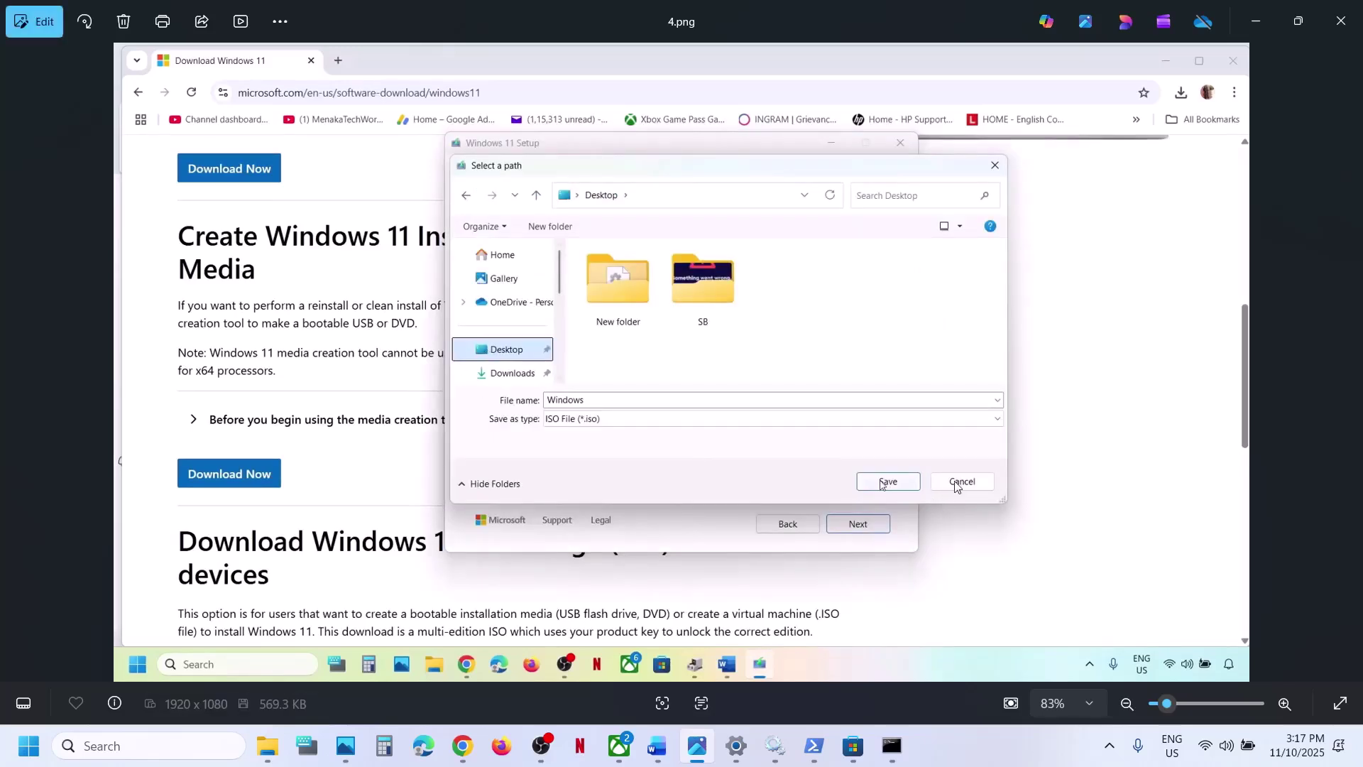
key("Right")
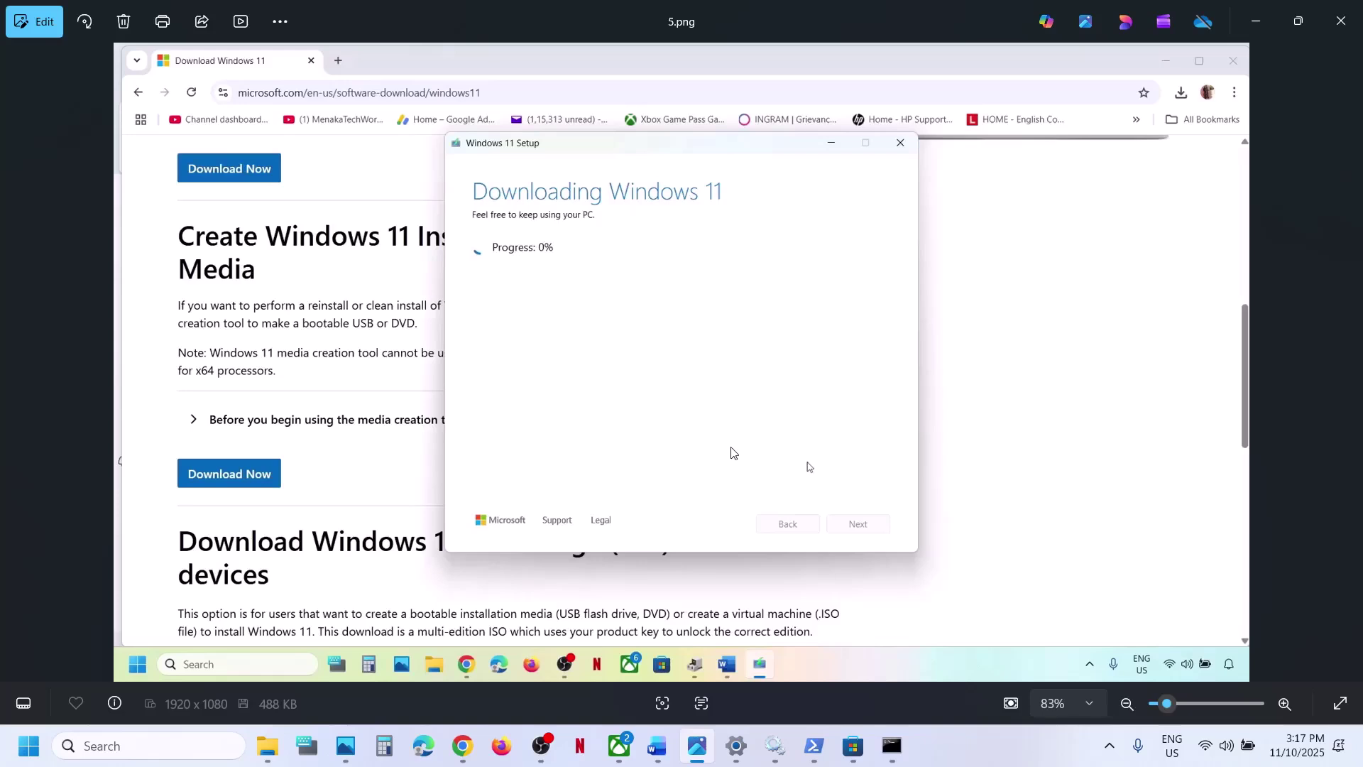
key("Right")
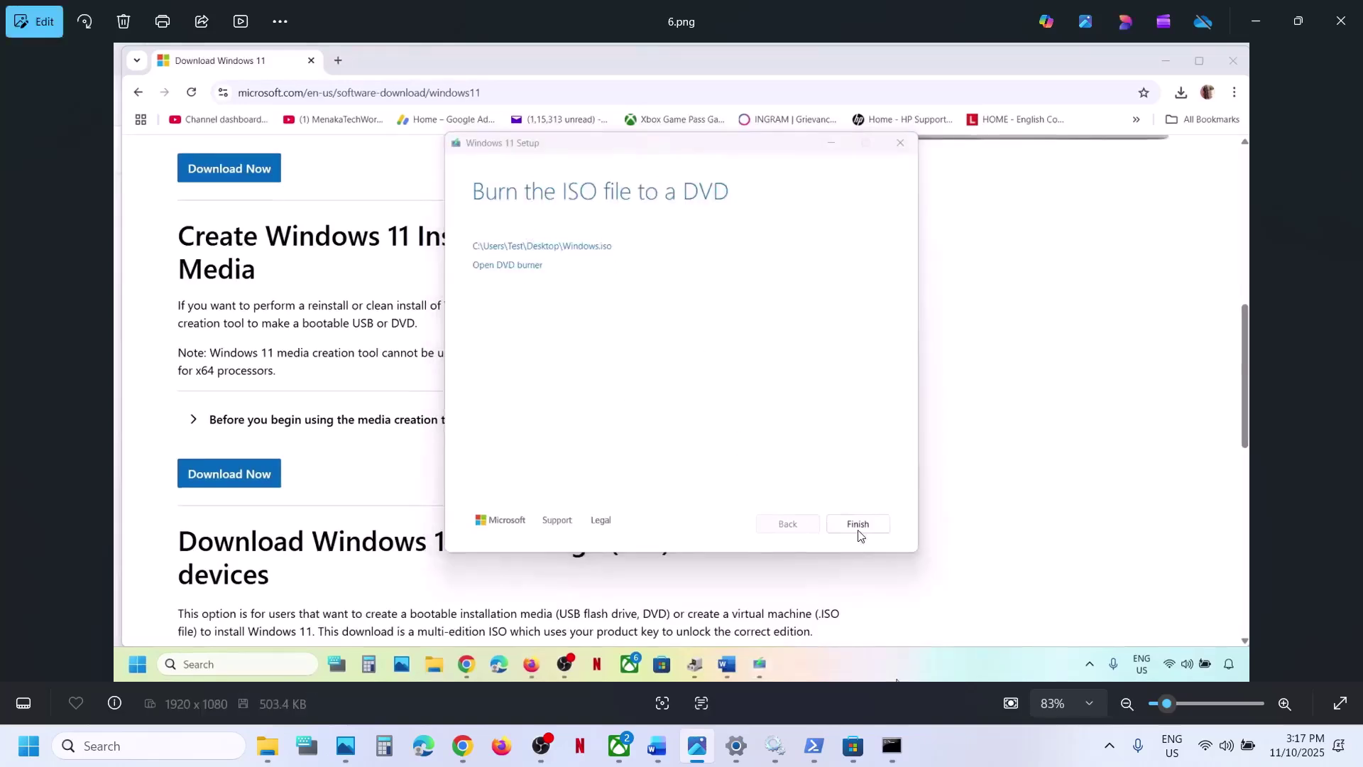
key("Right")
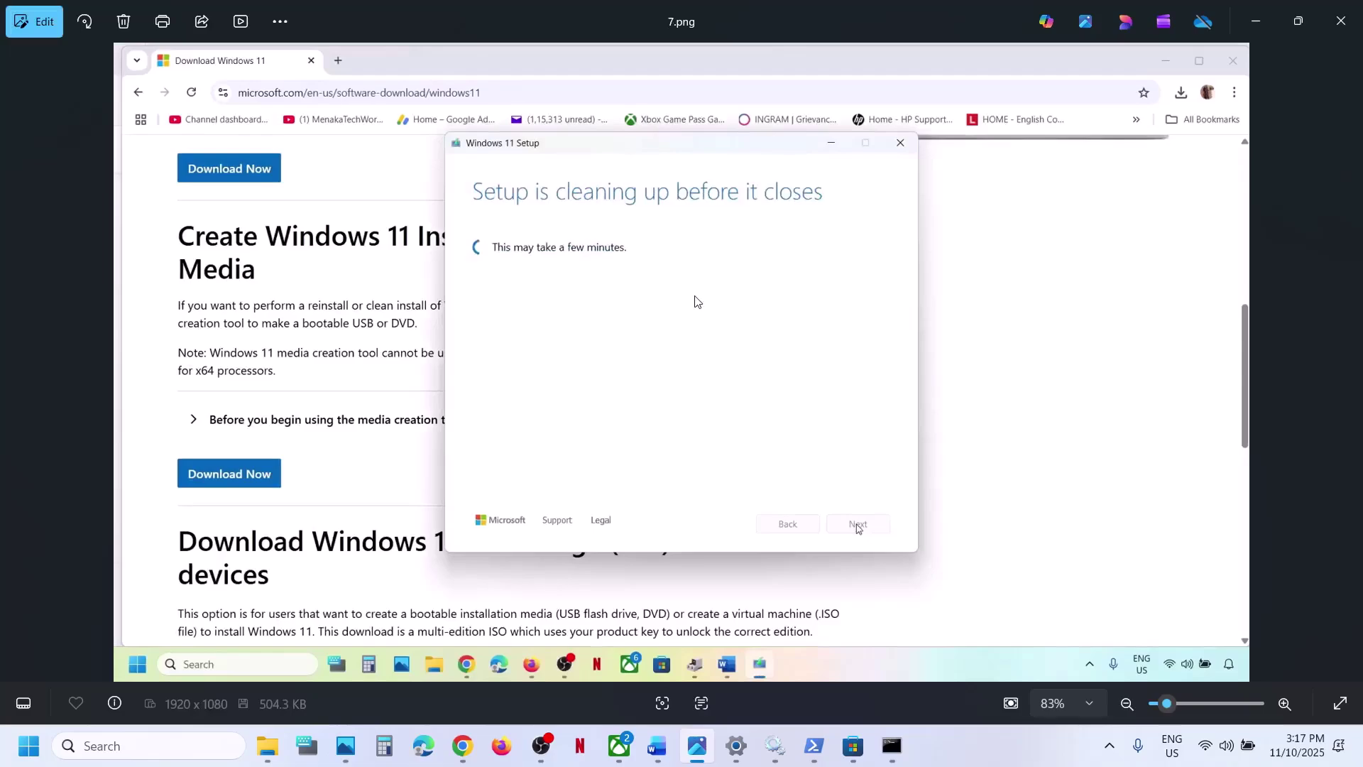
key("Right")
- Advance through screenshots 9.png to 13.png, from DVD drive contents to Ready to install
scroll(543, 284, "up", 1)
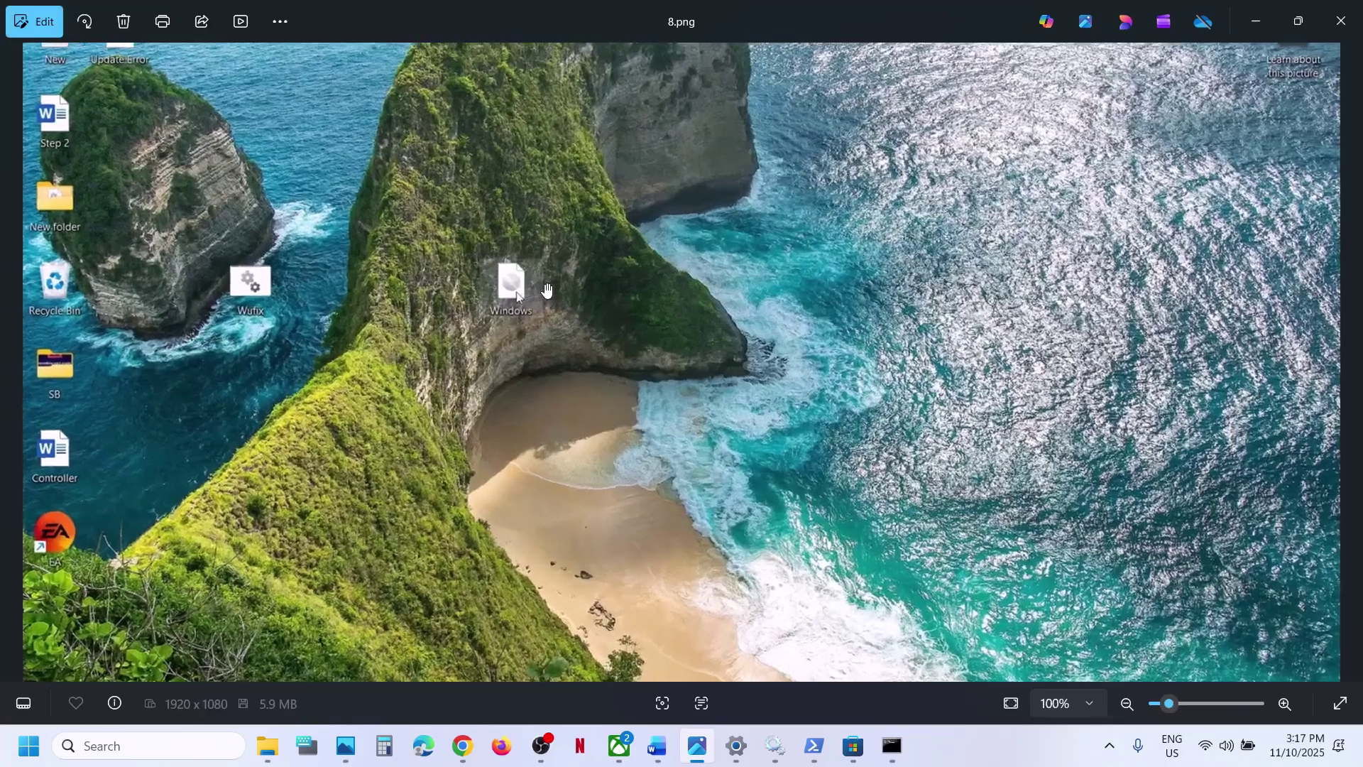
scroll(544, 284, "down", 1)
key("Right")
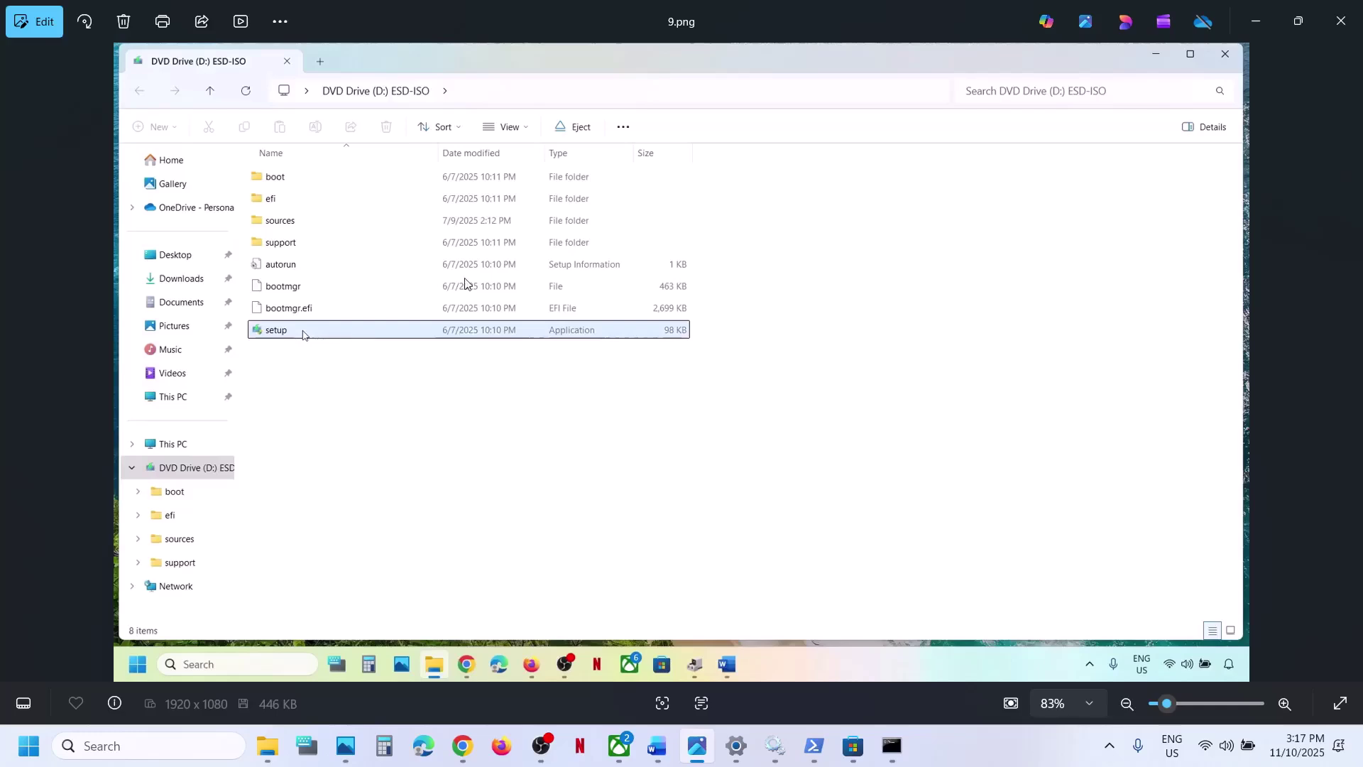
key("Right")
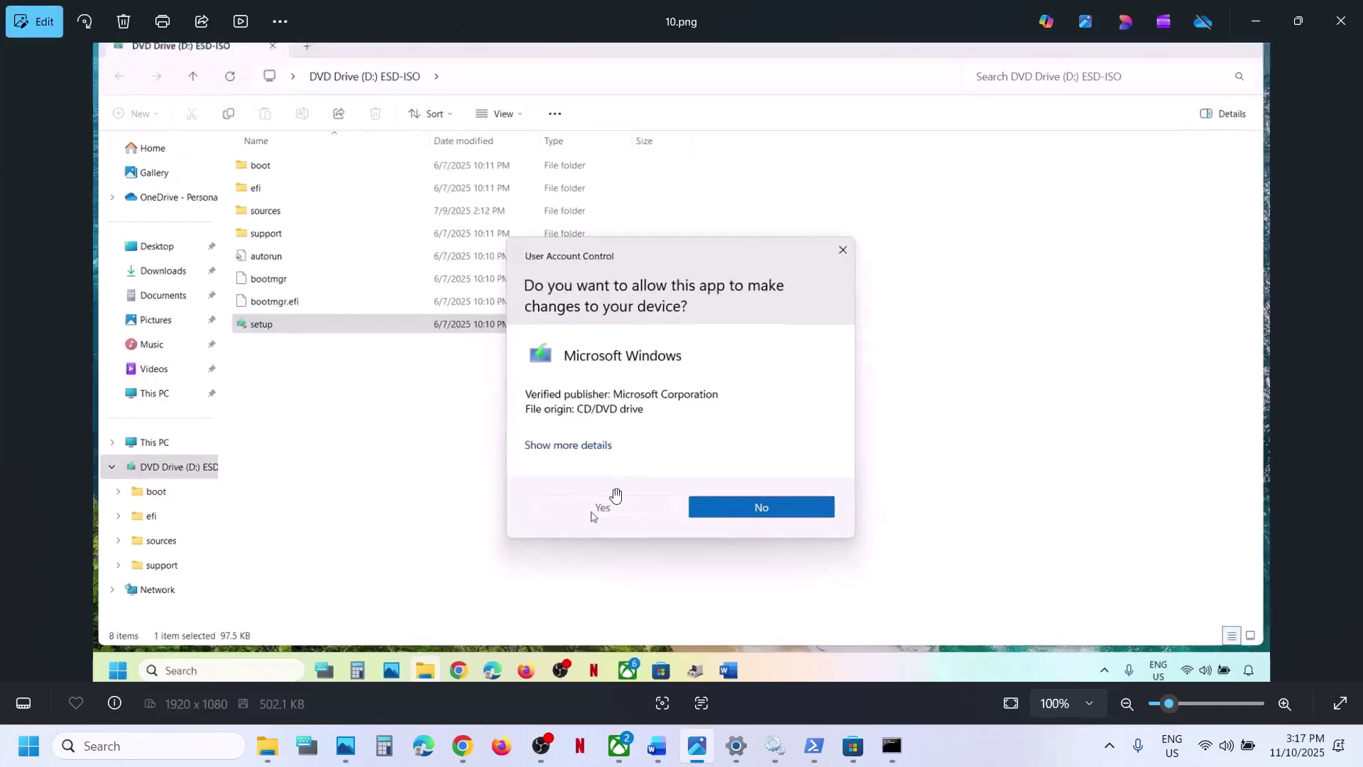
key("Right")
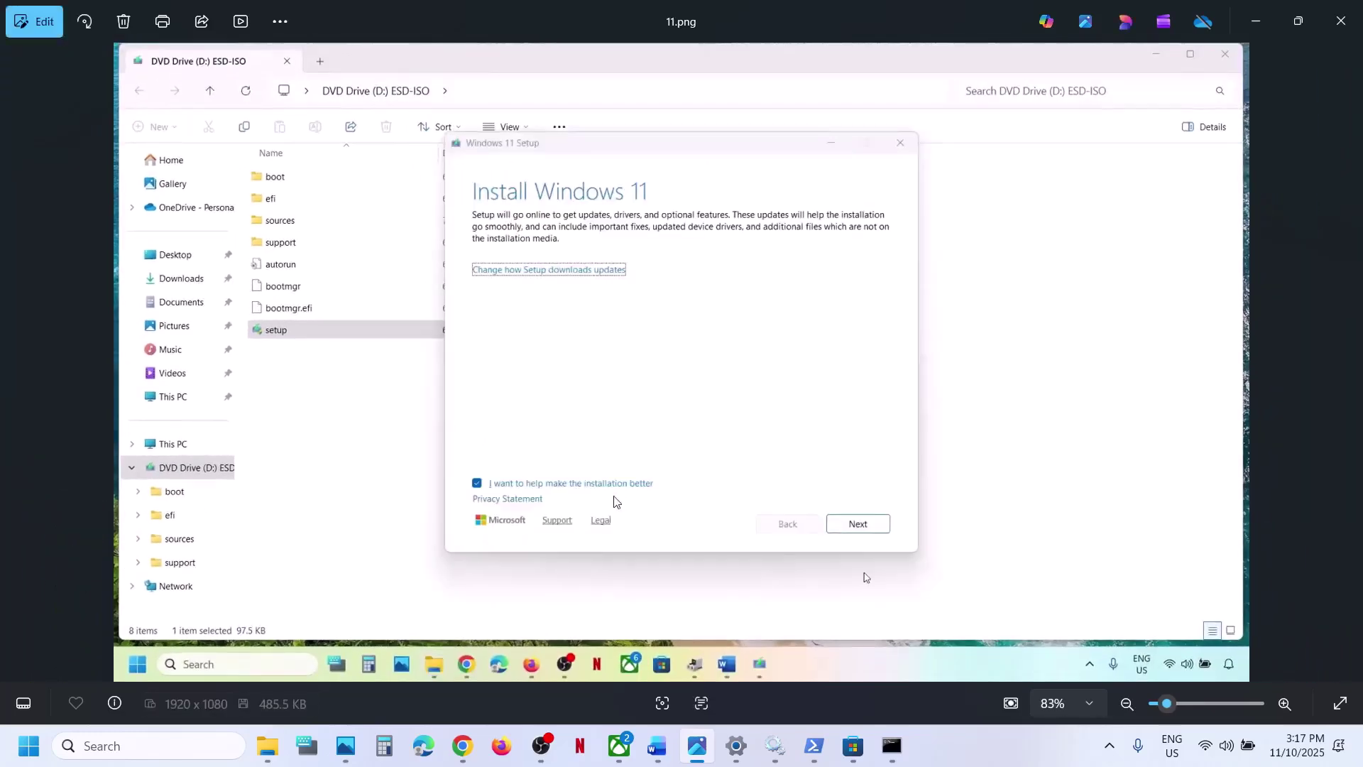
key("Right")
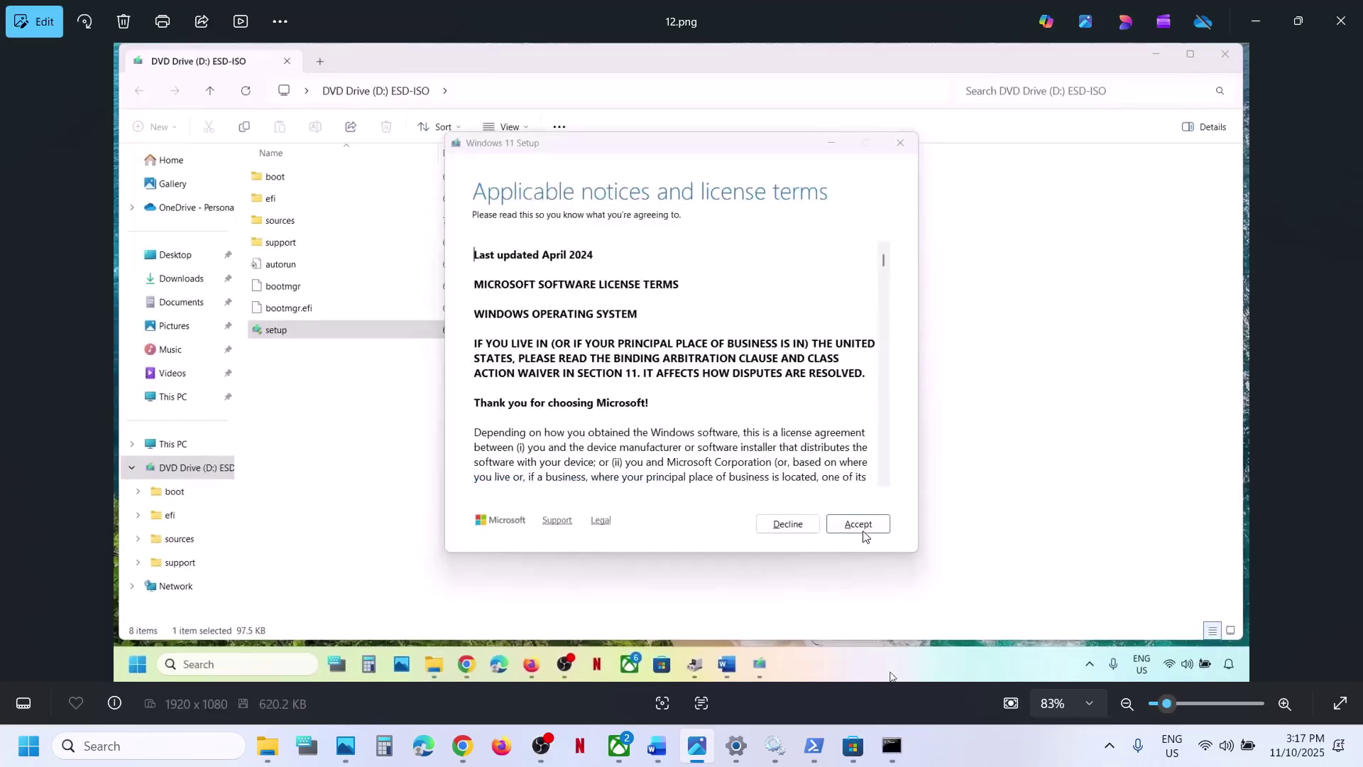
key("Right")
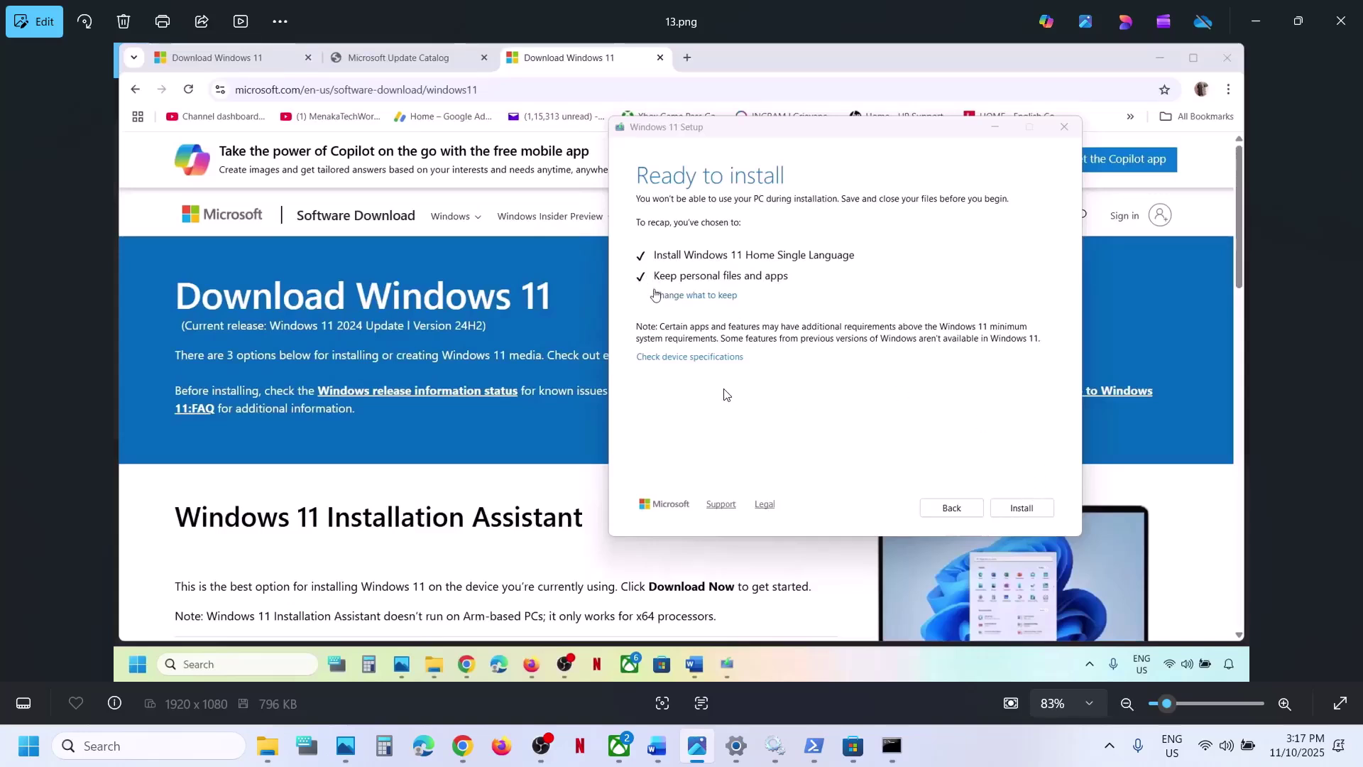
- Return to the Word notes and scroll to Step 19, Reset Windows 11
left_click(657, 745)
scroll(522, 450, "down", 3)
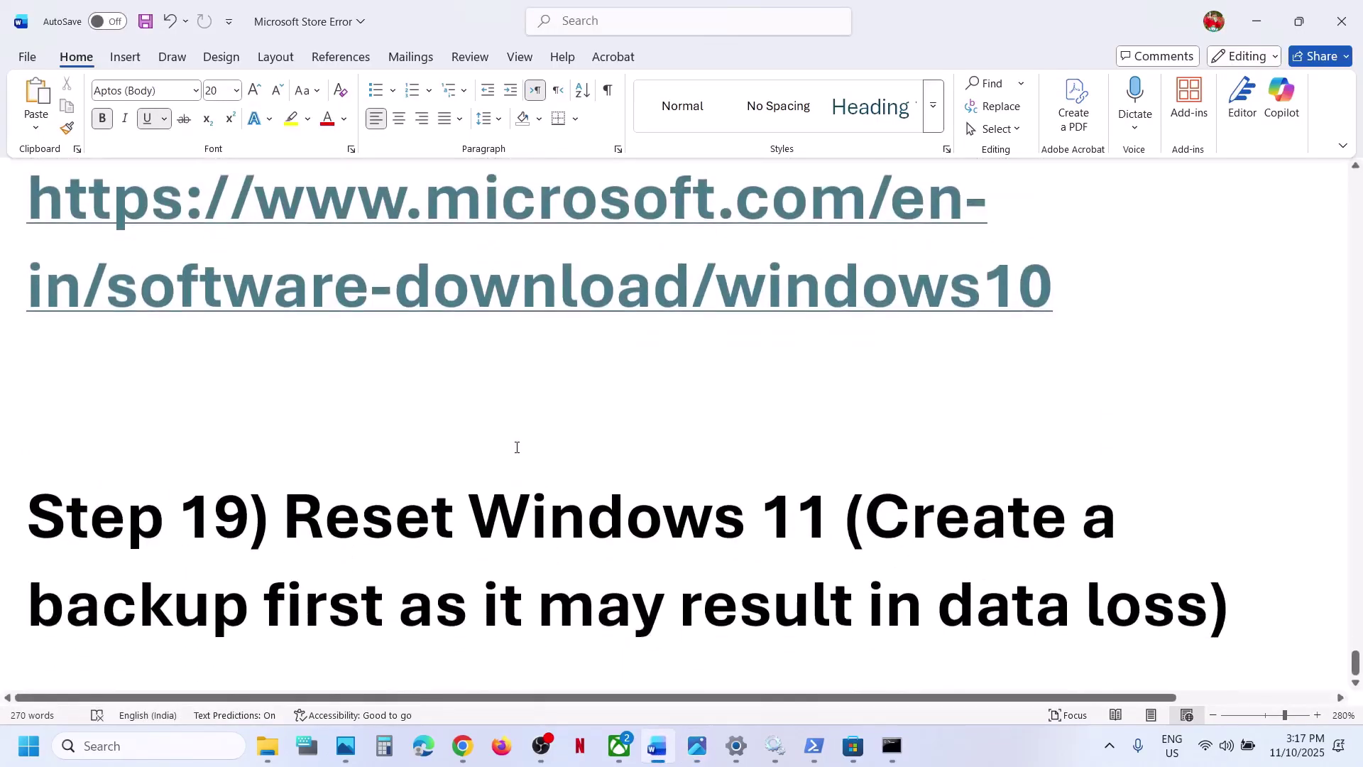
- Highlight the Reset Windows 11 heading and backup warning in the notes, then clear it
left_click_drag(317, 511, 797, 515)
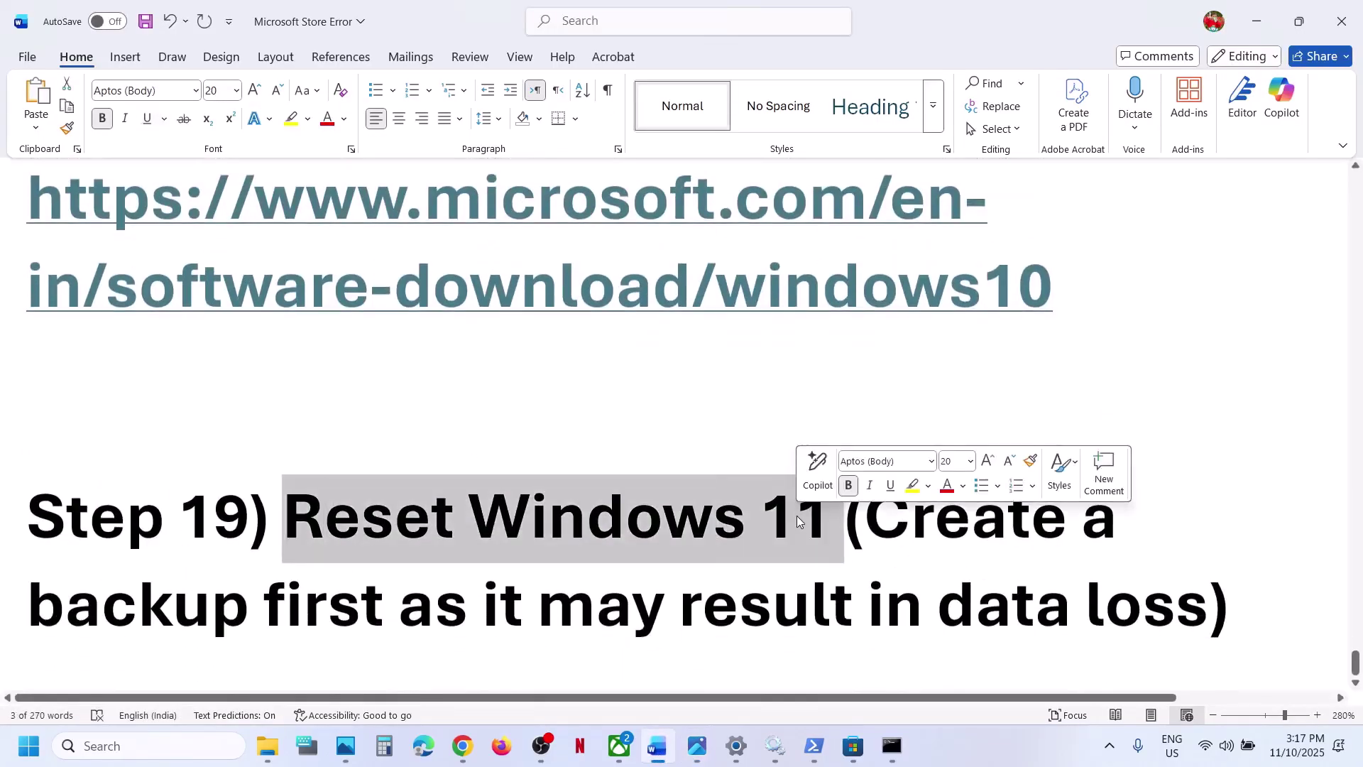
key("super")
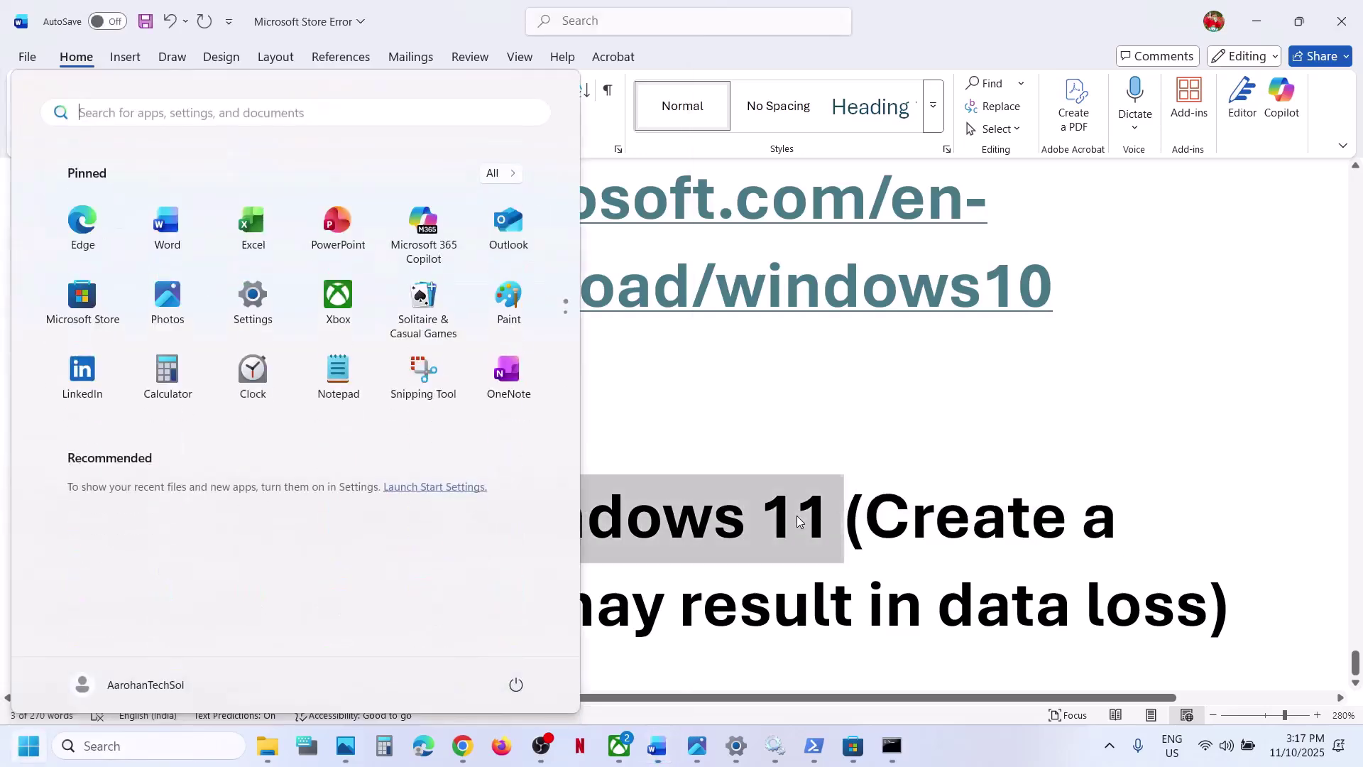
key("Escape")
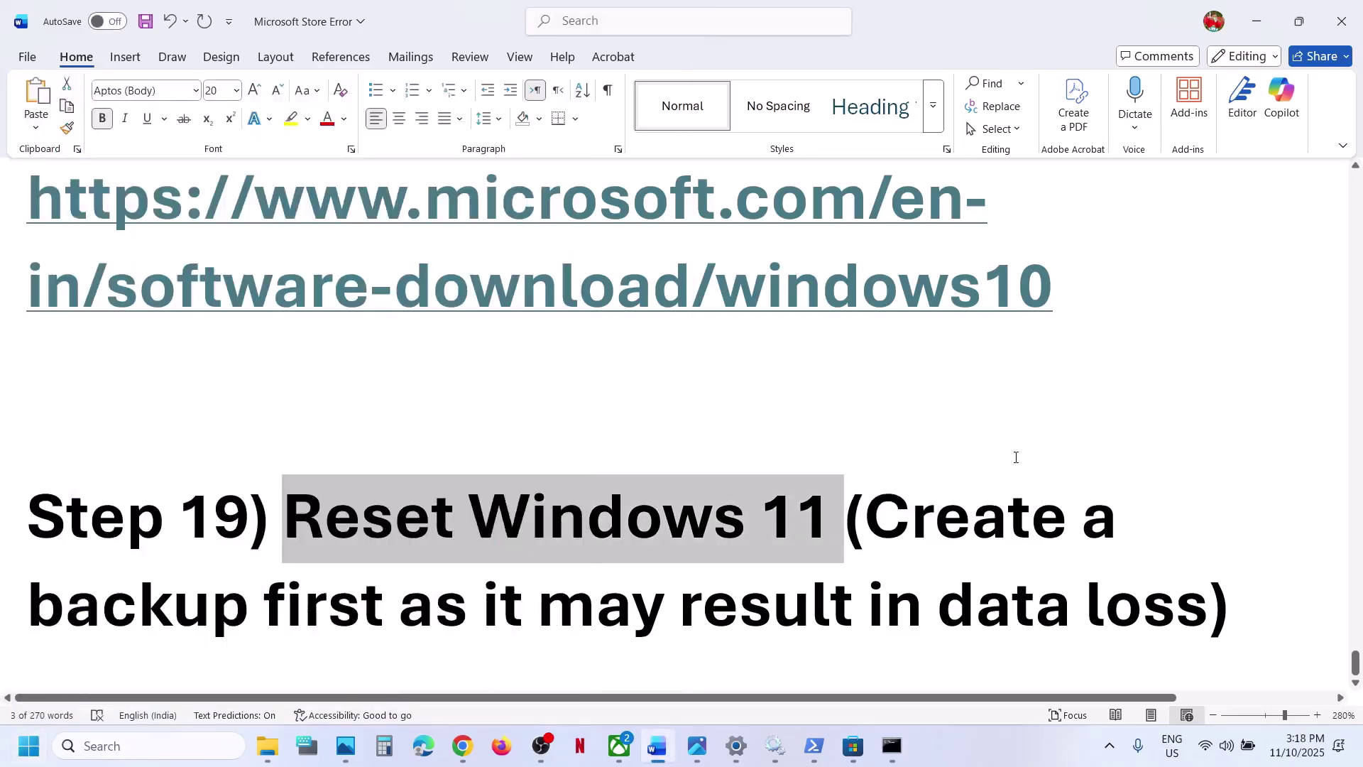
left_click_drag(919, 517, 1086, 623)
left_click(1087, 624)
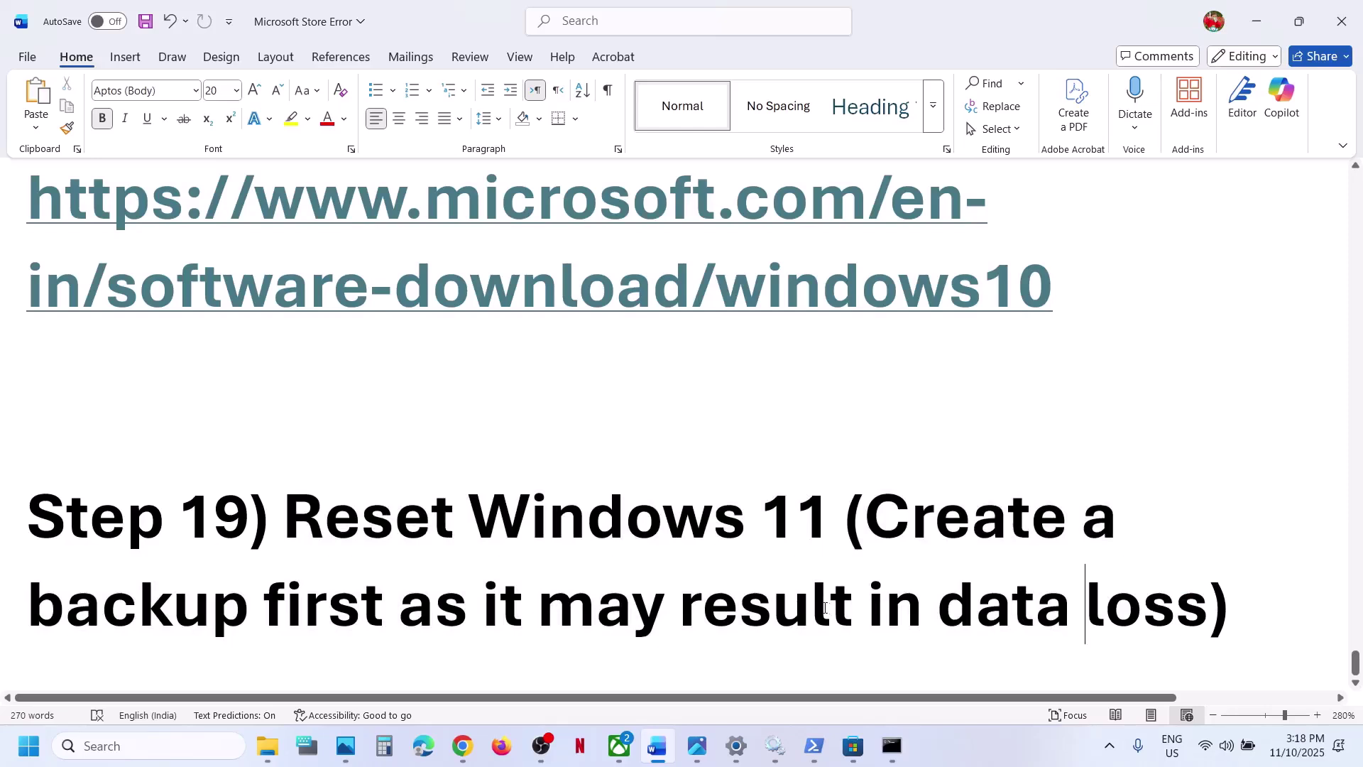
- Go to Settings' Recovery page and start Reset this PC with Keep my files
key("alt+Tab")
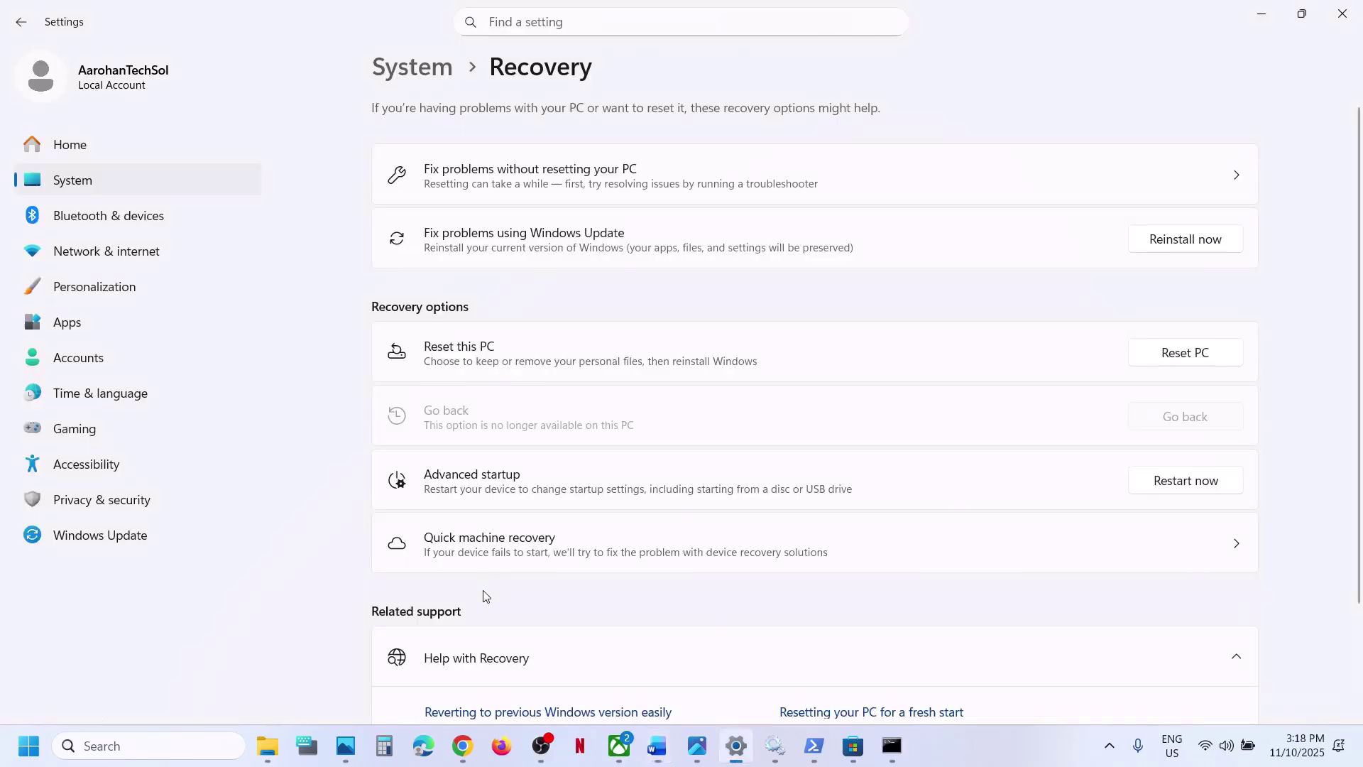
left_click(128, 536)
left_click(497, 448)
scroll(475, 505, "down", 5)
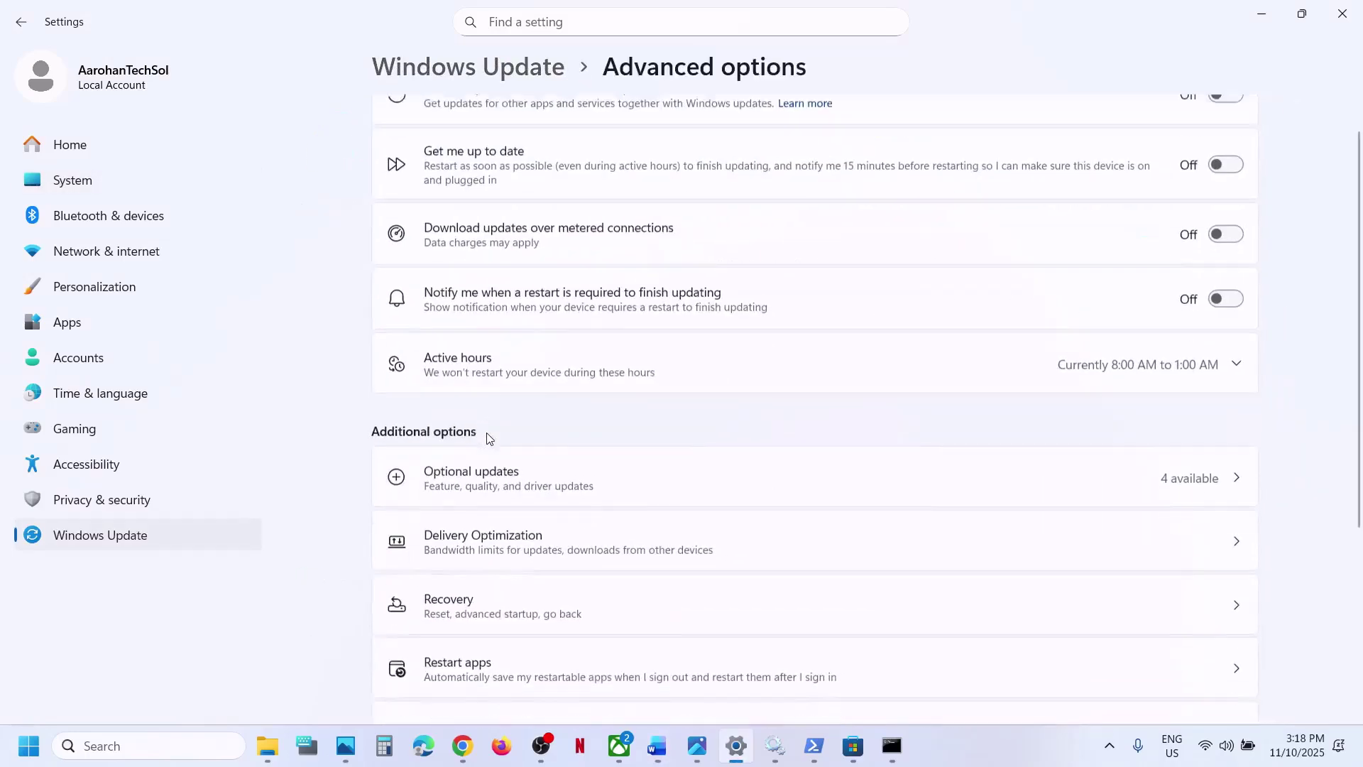
left_click(472, 499)
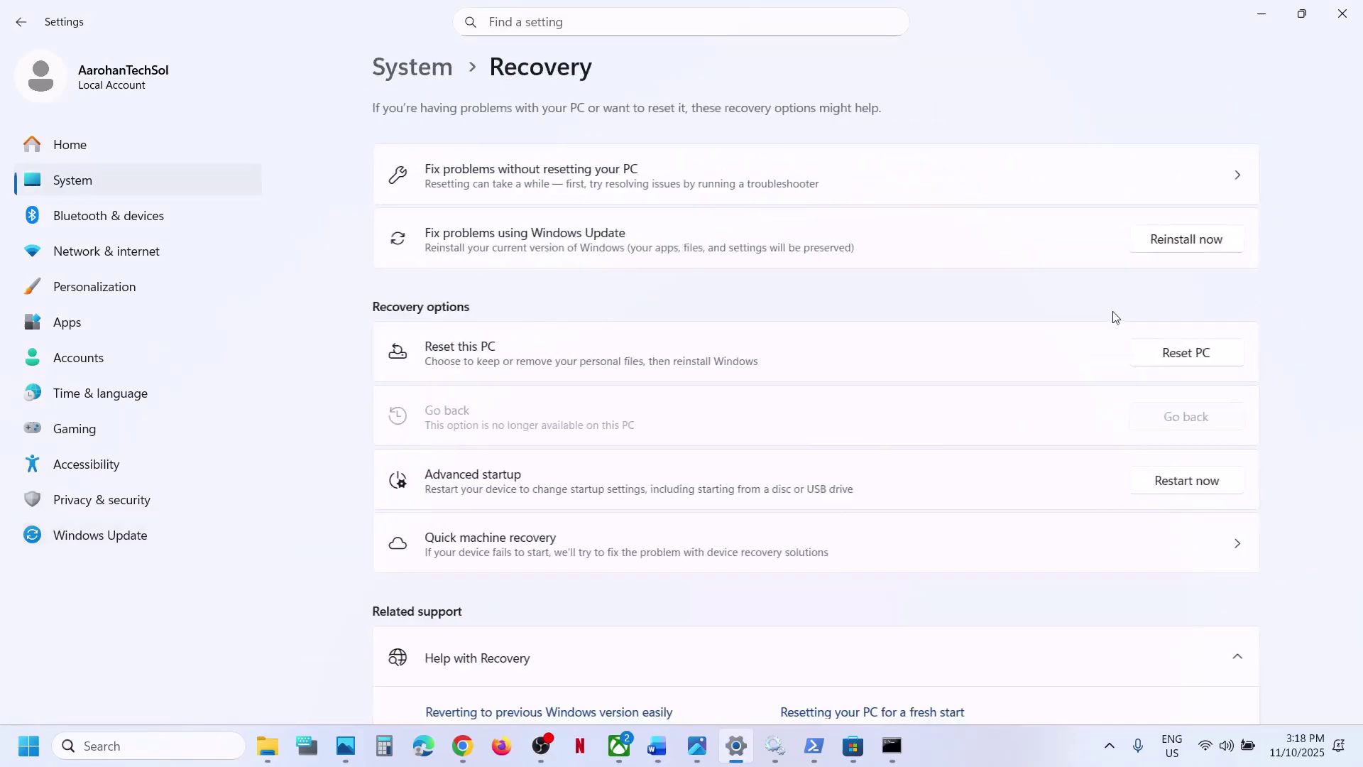
left_click(1182, 353)
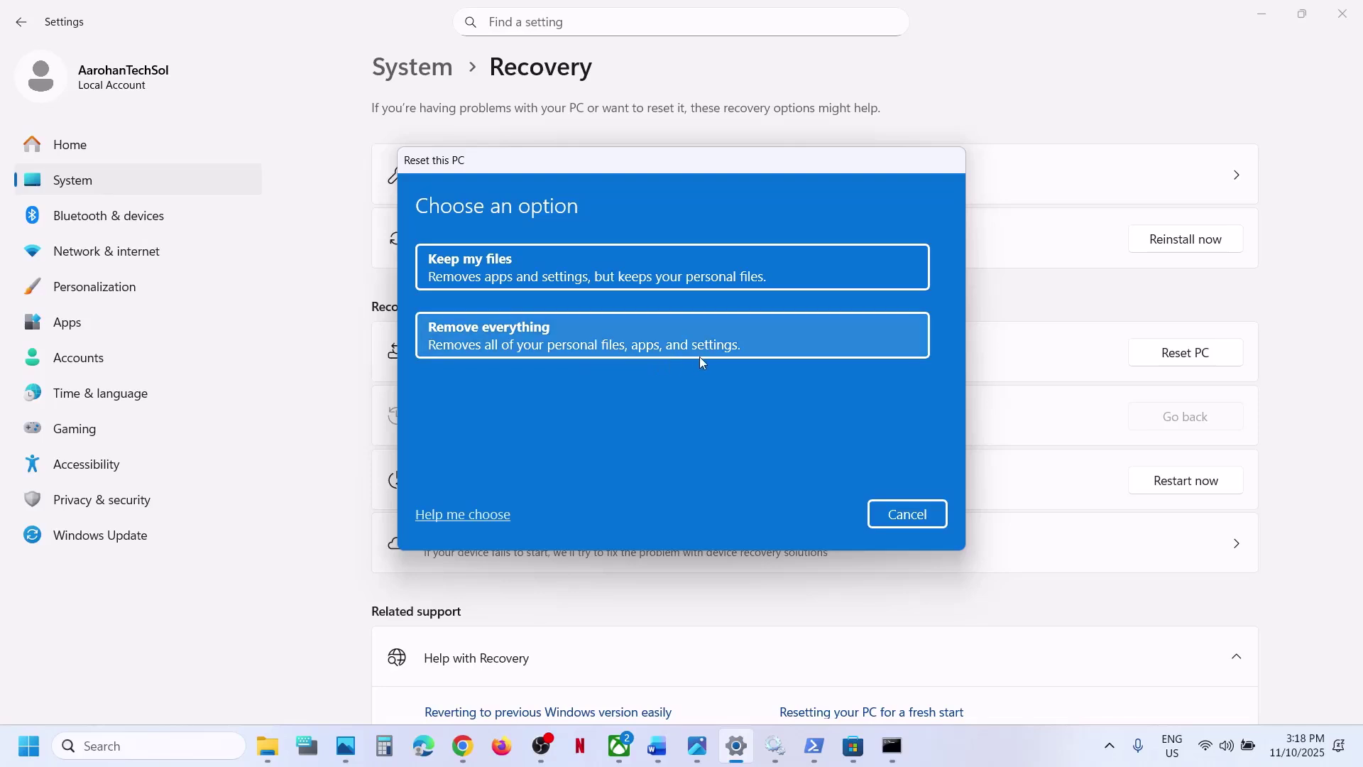
left_click(674, 268)
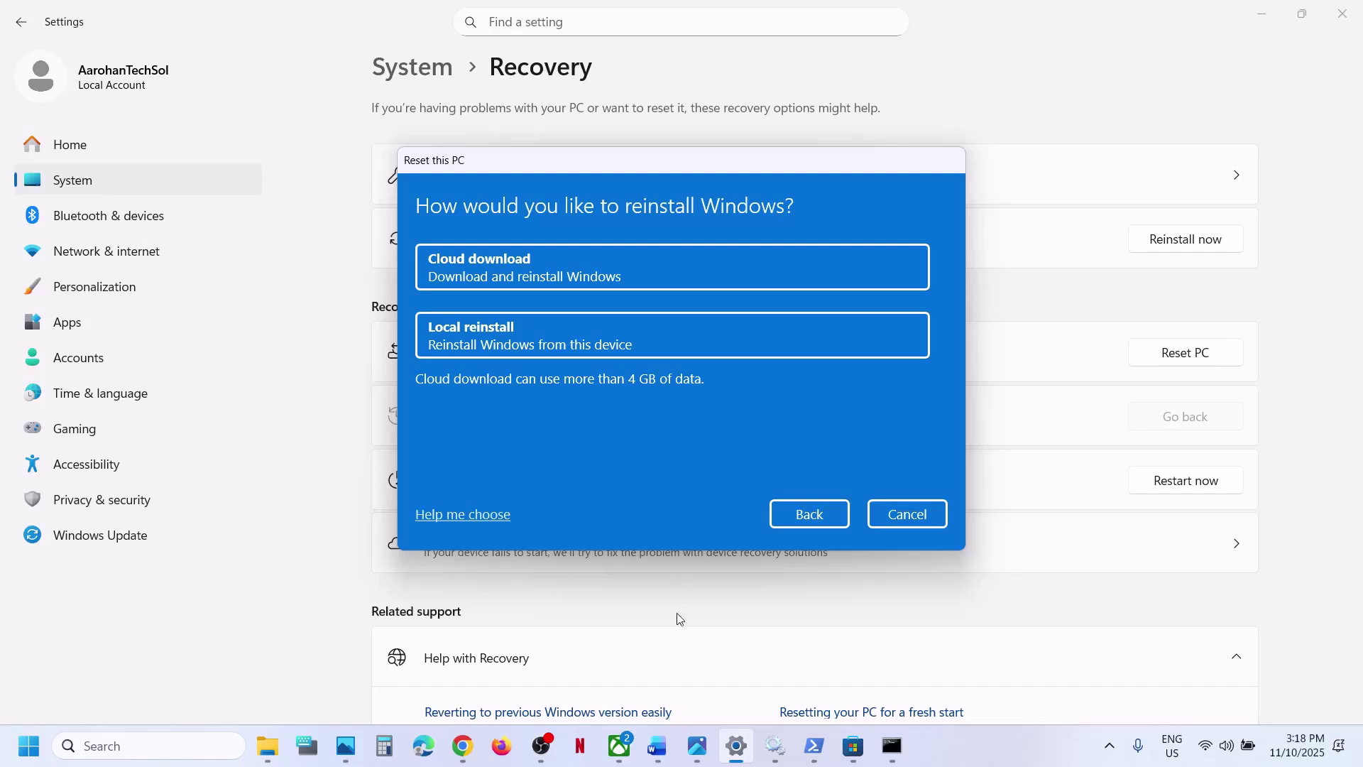
left_click(843, 754)
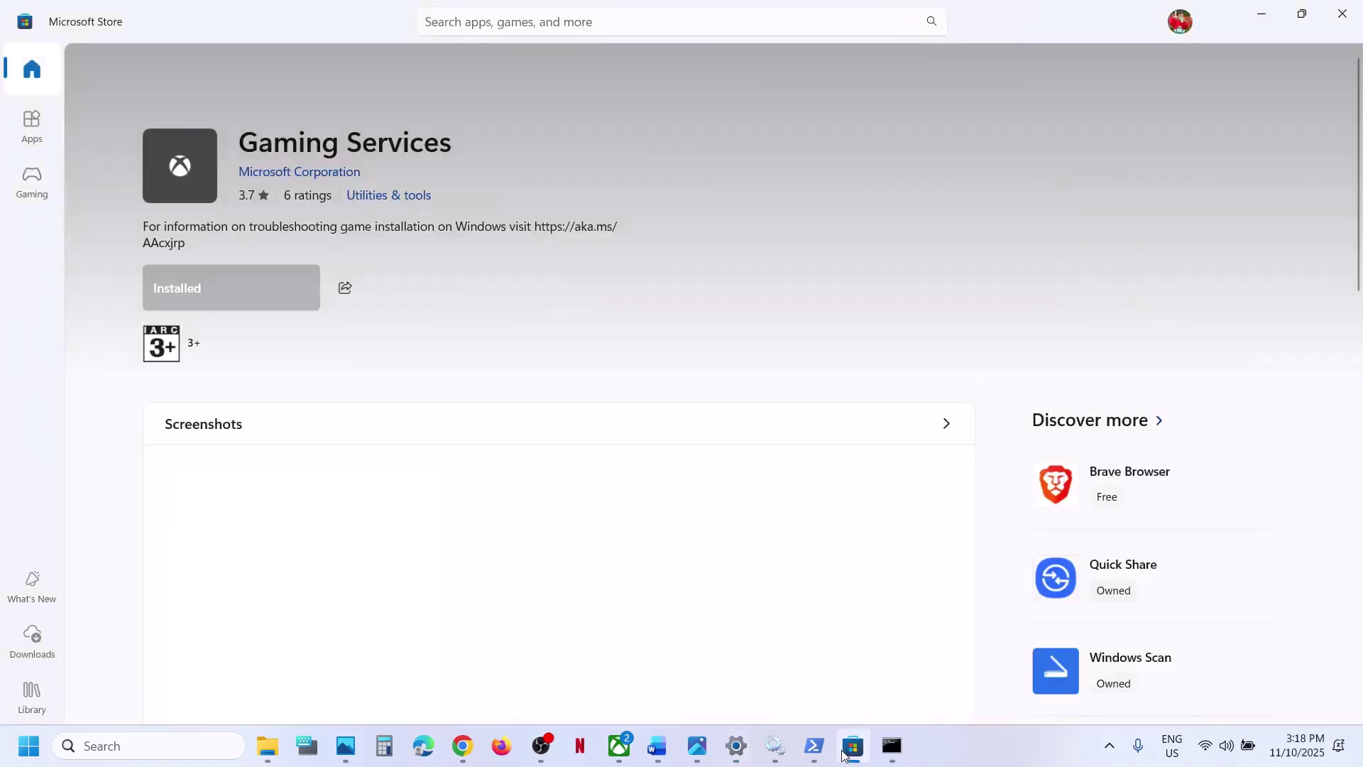
left_click(657, 745)
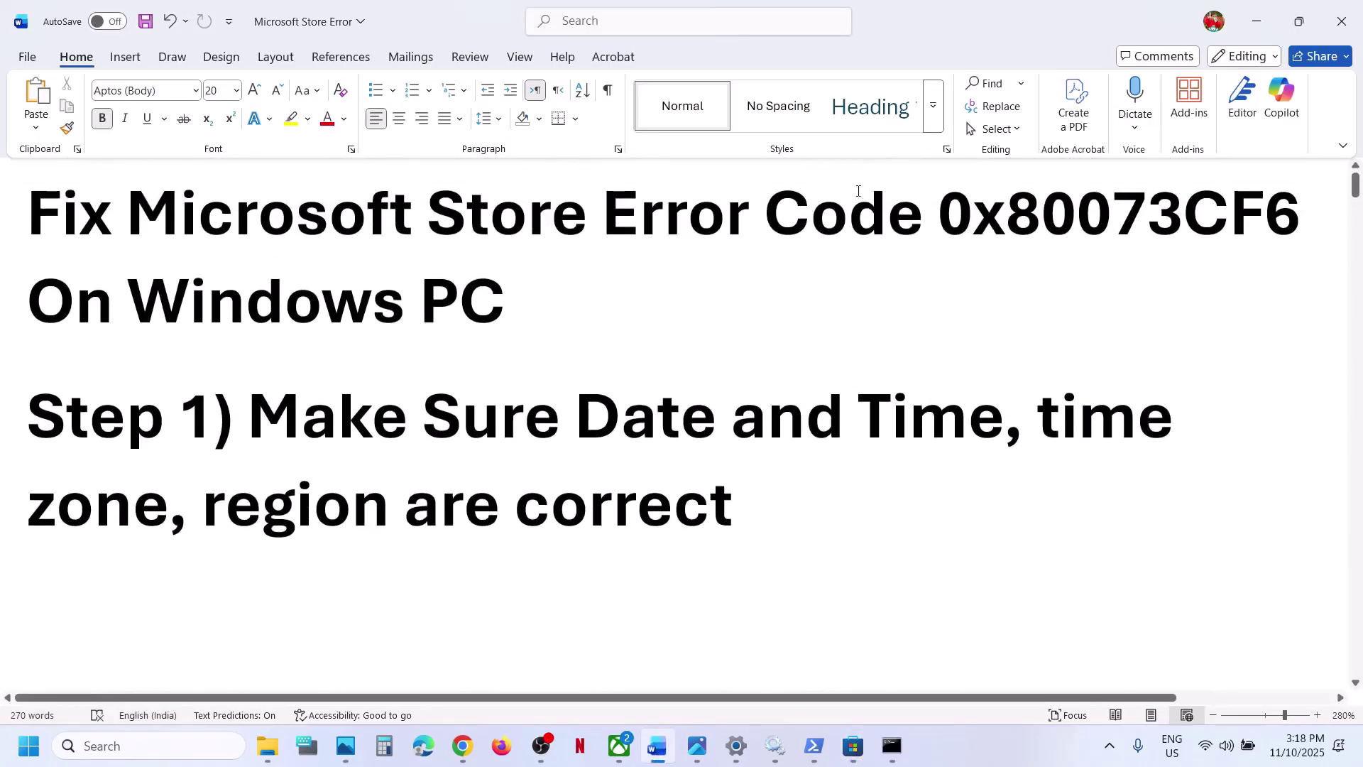
double_click(999, 203)
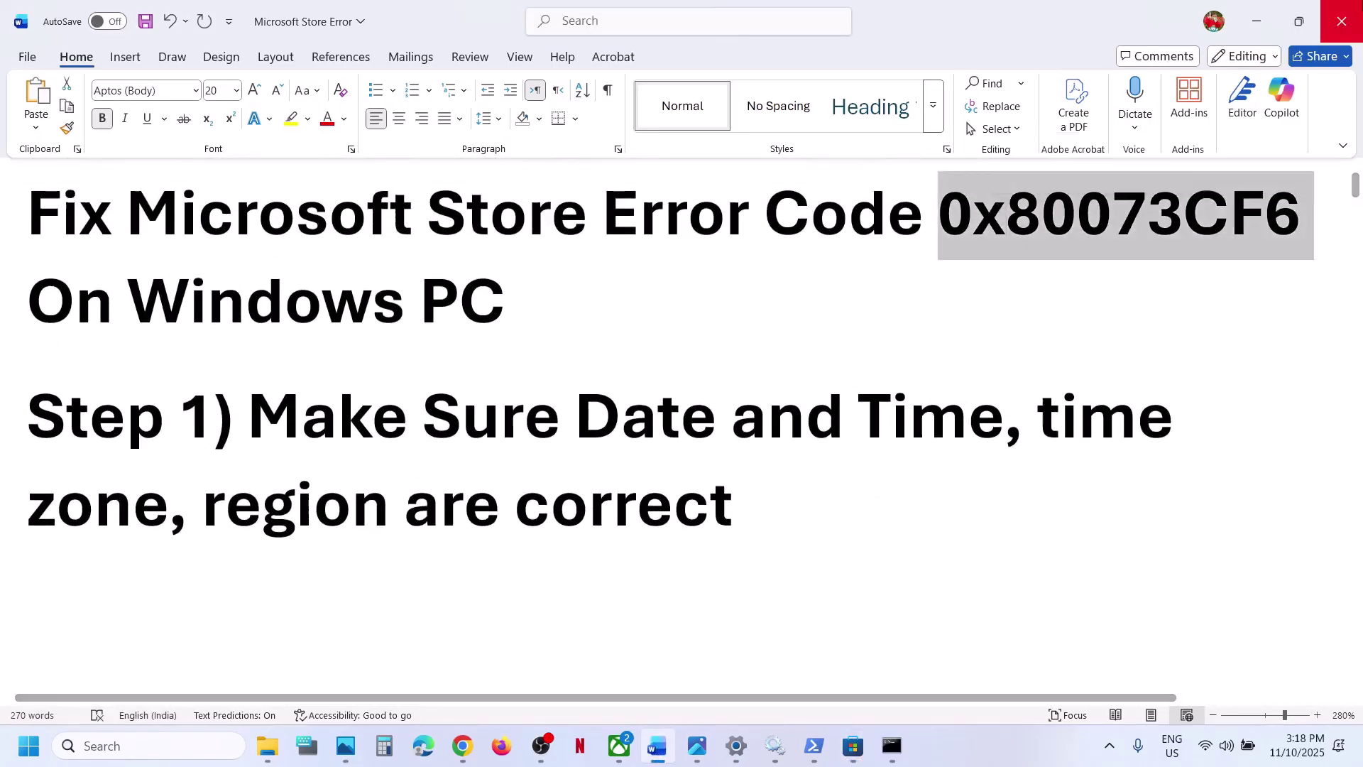
left_click(1259, 33)
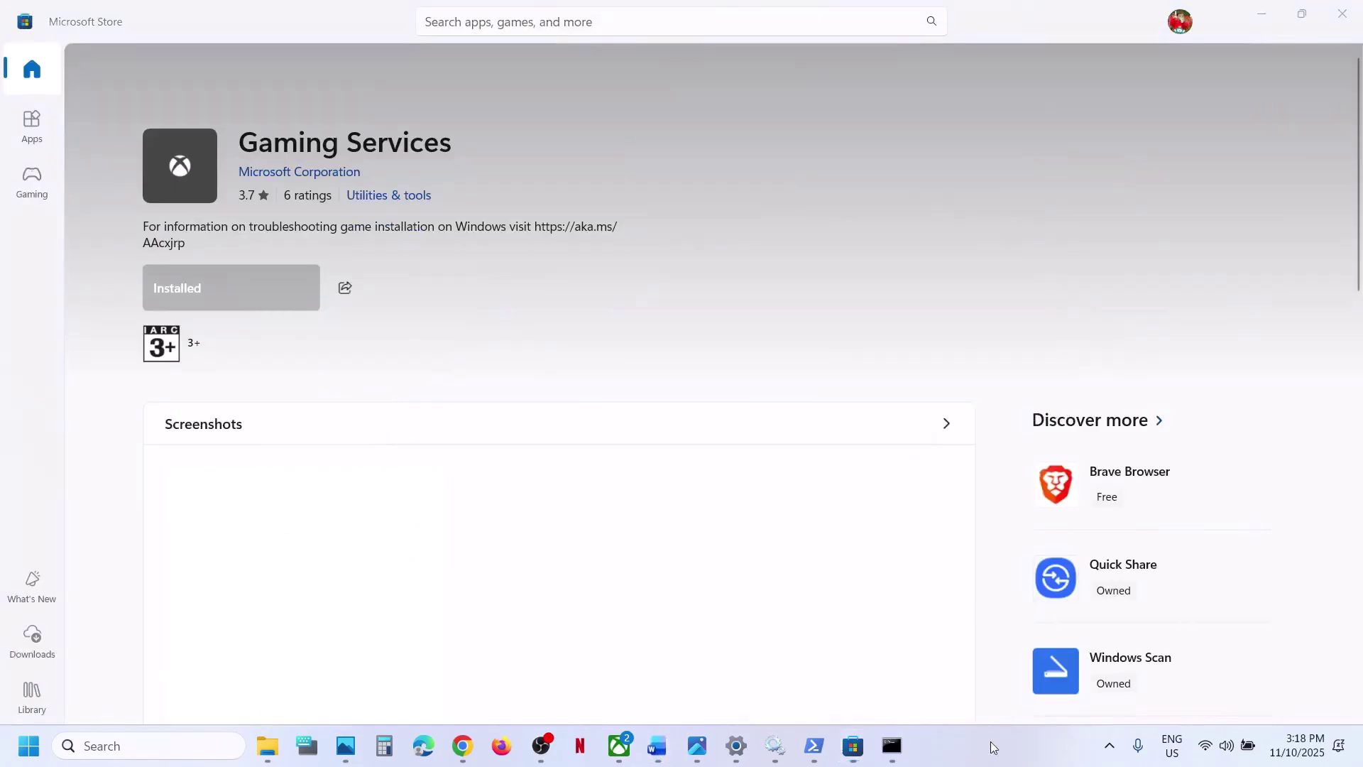